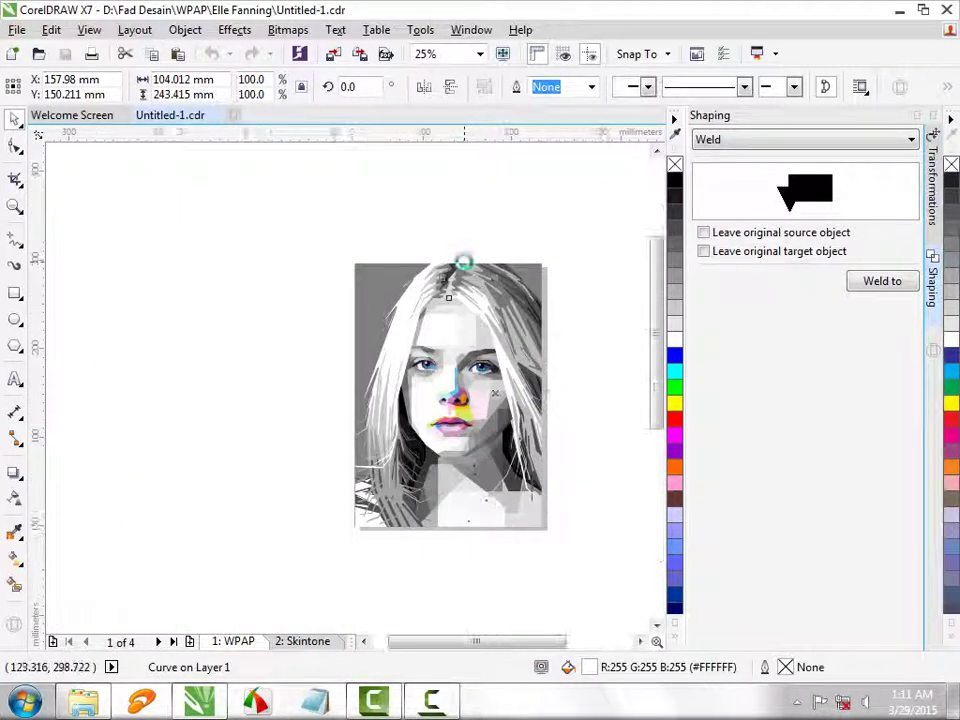
# Step: Recolor the darkest shape at the hair parting to dark blue, about #292370
pyautogui.scroll(6, 463, 261)
pyautogui.click(390, 310)
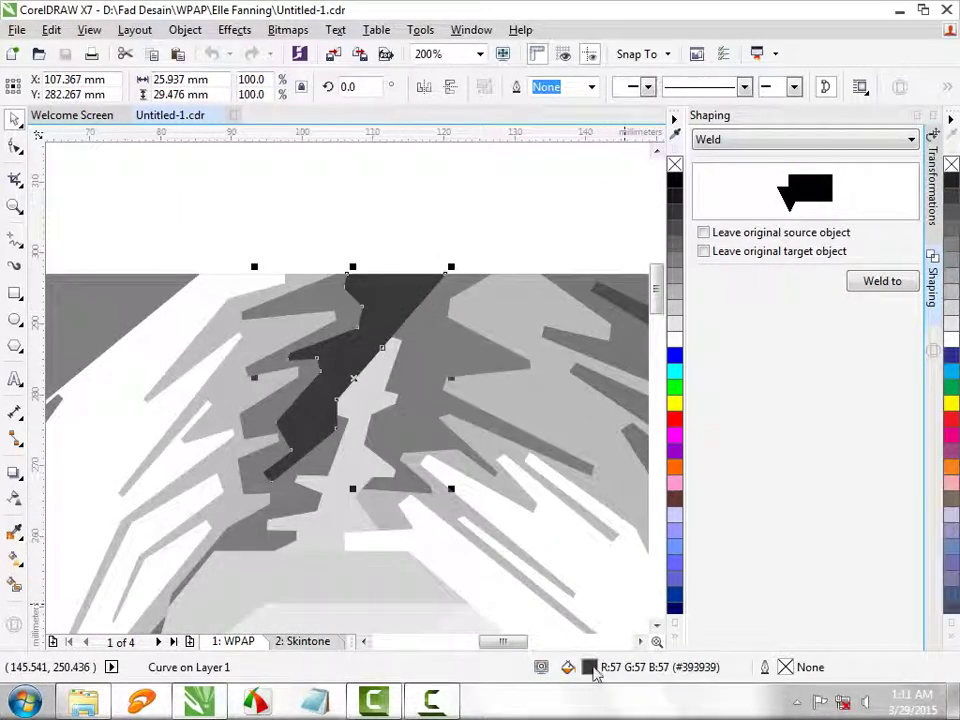
pyautogui.hotkey('shift', 'F11')
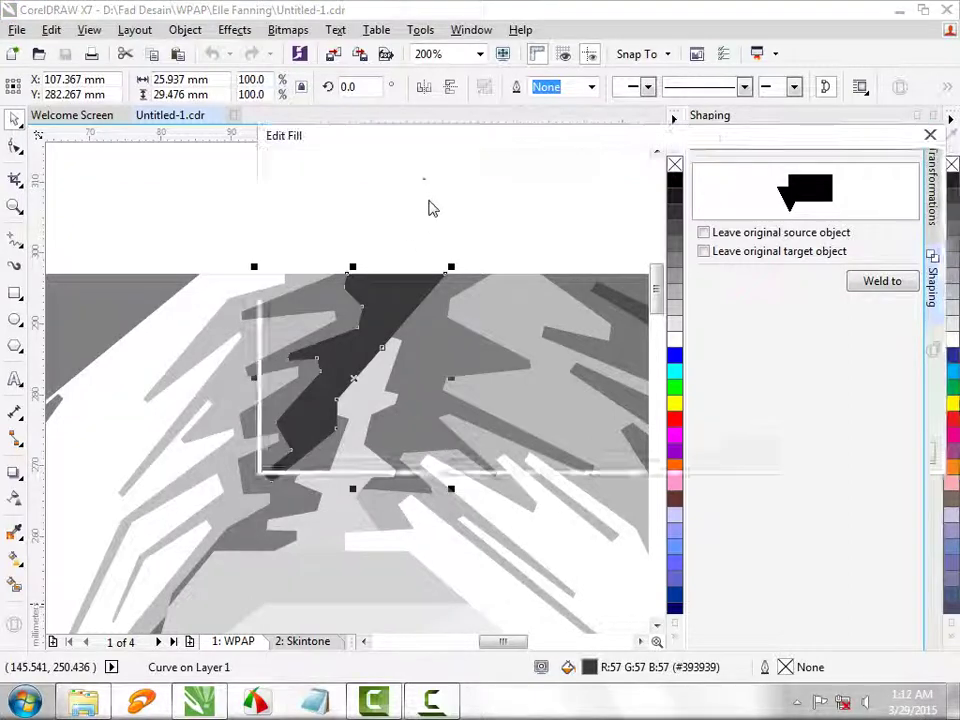
pyautogui.moveTo(493, 266)
pyautogui.mouseDown()
pyautogui.moveTo(493, 280)
pyautogui.moveTo(437, 294)
pyautogui.moveTo(405, 321)
pyautogui.moveTo(414, 328)
pyautogui.mouseUp()
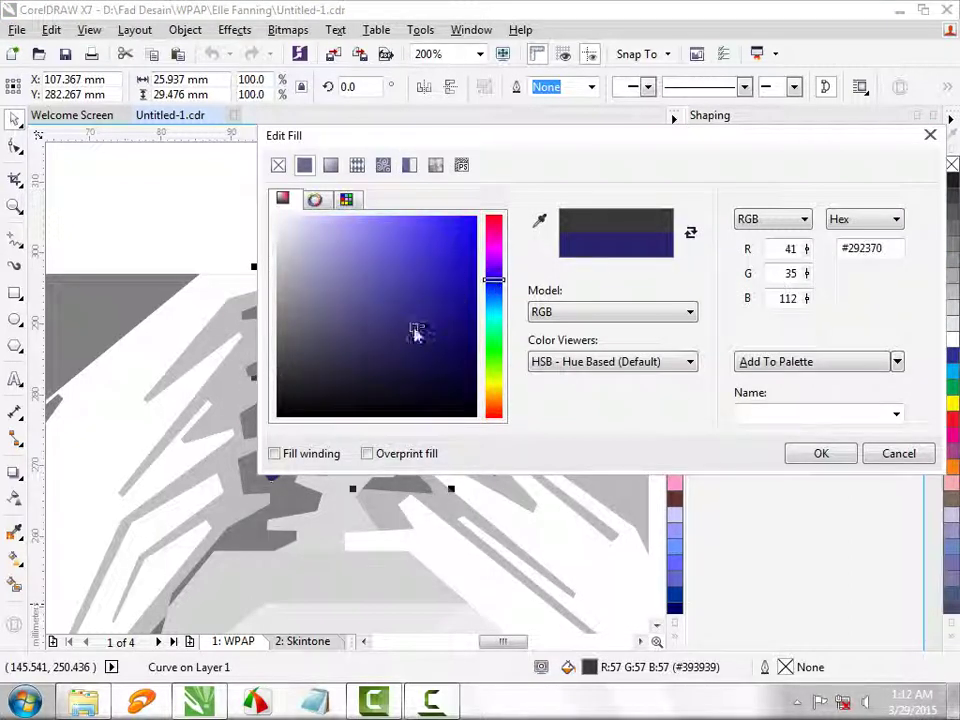
pyautogui.click(822, 454)
# Step: Recolor the light grey strands on the left side of the parting to amber yellow #FCBD00
pyautogui.click(253, 349)
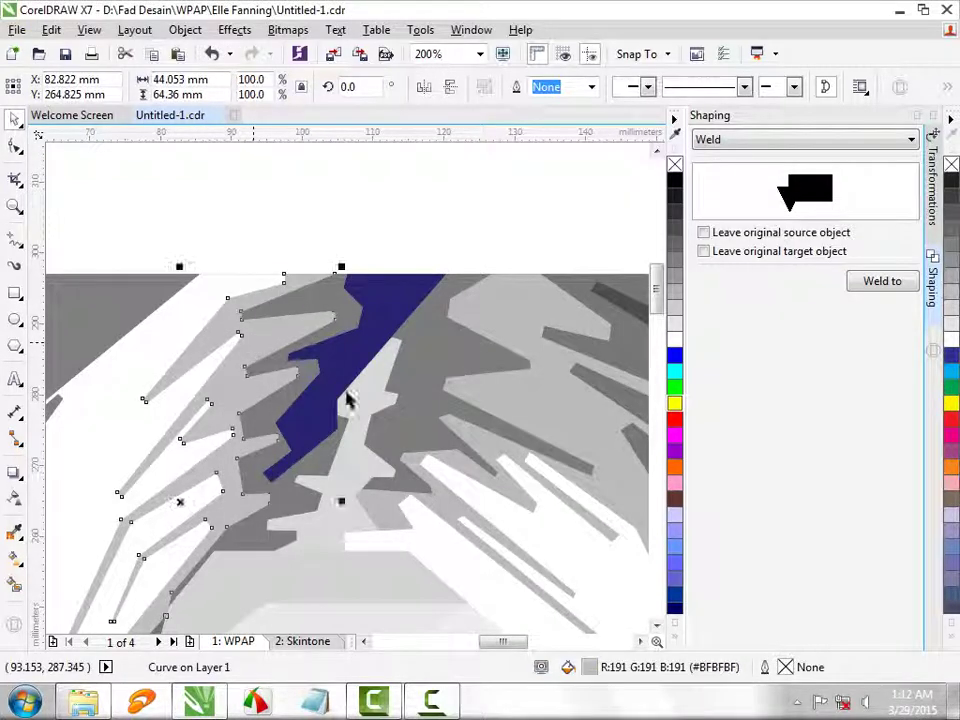
pyautogui.hotkey('shift', 'F11')
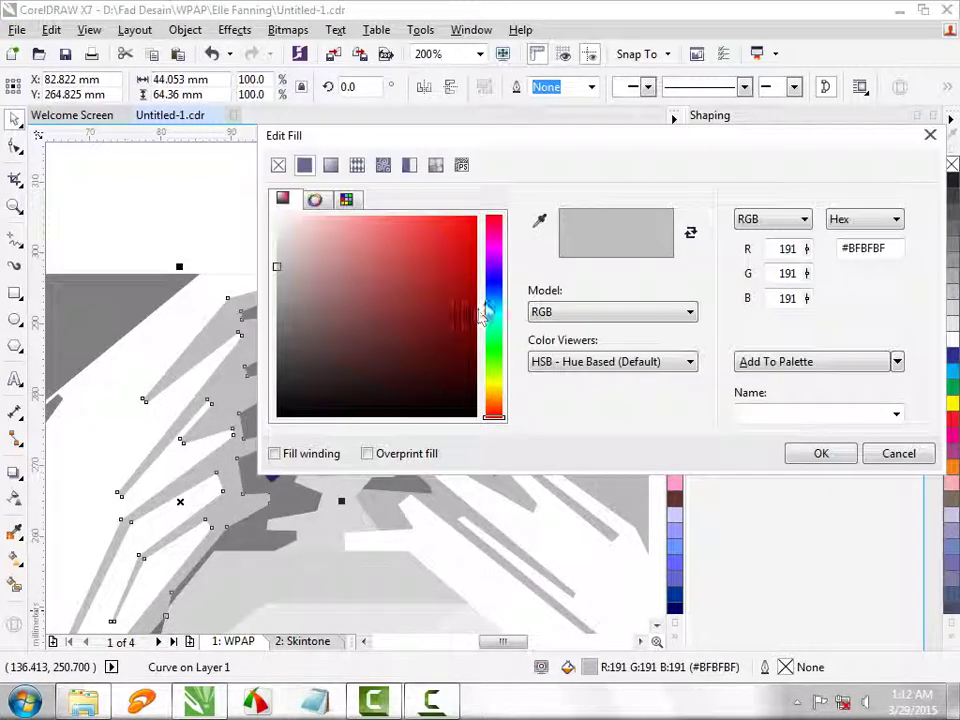
pyautogui.moveTo(484, 313); pyautogui.dragTo(487, 400)
pyautogui.moveTo(481, 262); pyautogui.dragTo(488, 220)
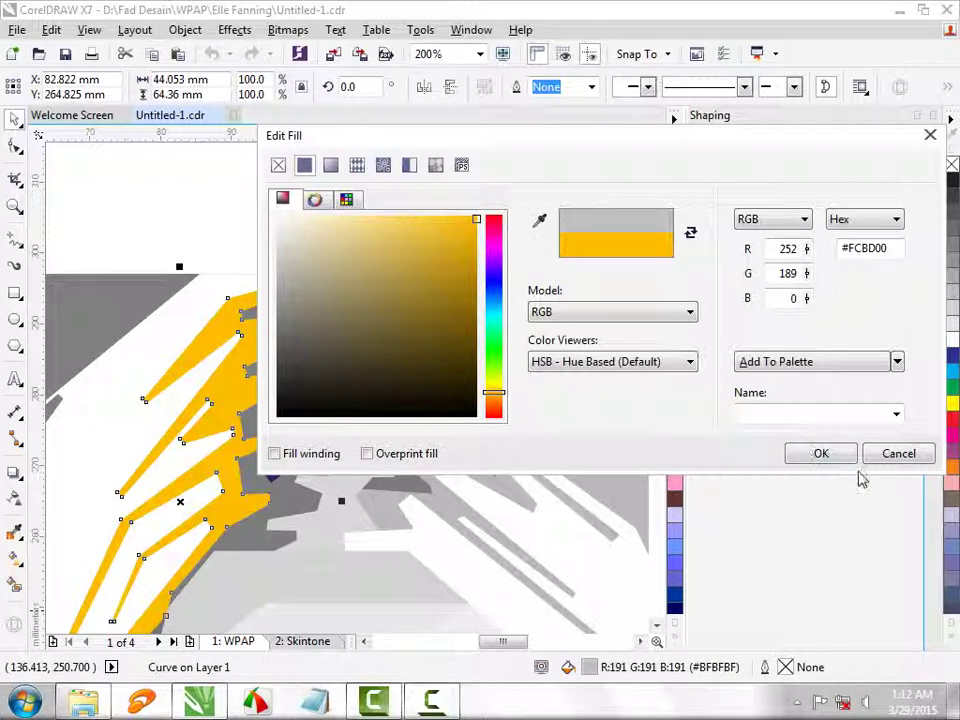
pyautogui.click(821, 453)
# Step: Recolor the mid-grey shape surrounding the dark blue parting to pink #EB4D82
pyautogui.click(376, 387)
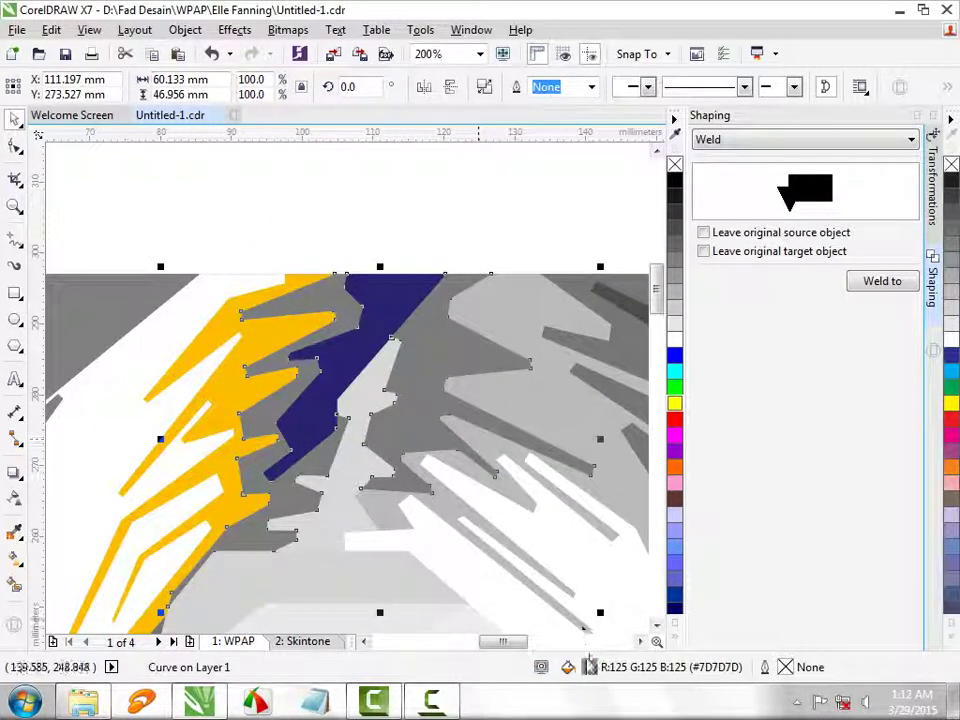
pyautogui.doubleClick(590, 668)
pyautogui.moveTo(493, 224)
pyautogui.mouseDown()
pyautogui.moveTo(493, 249)
pyautogui.moveTo(493, 232)
pyautogui.mouseUp()
pyautogui.moveTo(400, 235)
pyautogui.mouseDown()
pyautogui.moveTo(439, 227)
pyautogui.moveTo(435, 249)
pyautogui.moveTo(410, 255)
pyautogui.moveTo(400, 235)
pyautogui.mouseUp()
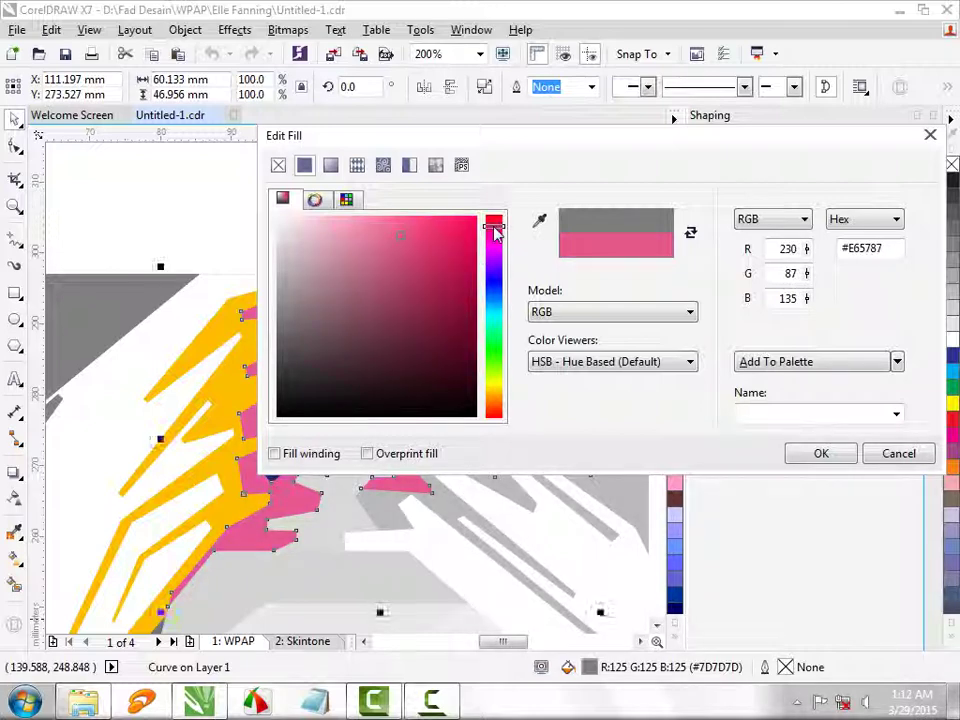
pyautogui.moveTo(402, 235)
pyautogui.mouseDown()
pyautogui.moveTo(401, 225)
pyautogui.moveTo(410, 231)
pyautogui.mouseUp()
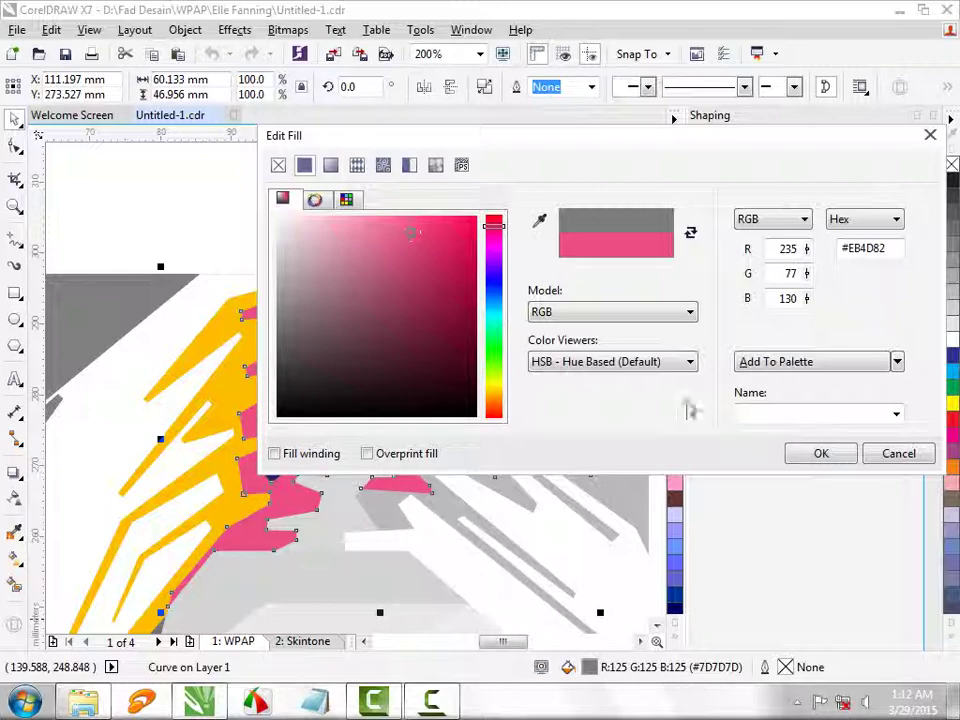
pyautogui.click(820, 454)
pyautogui.click(356, 257)
# Step: Recolor the light grey hair shape on the right side of the head to light purple #D8A4ED
pyautogui.scroll(-5, 326, 253)
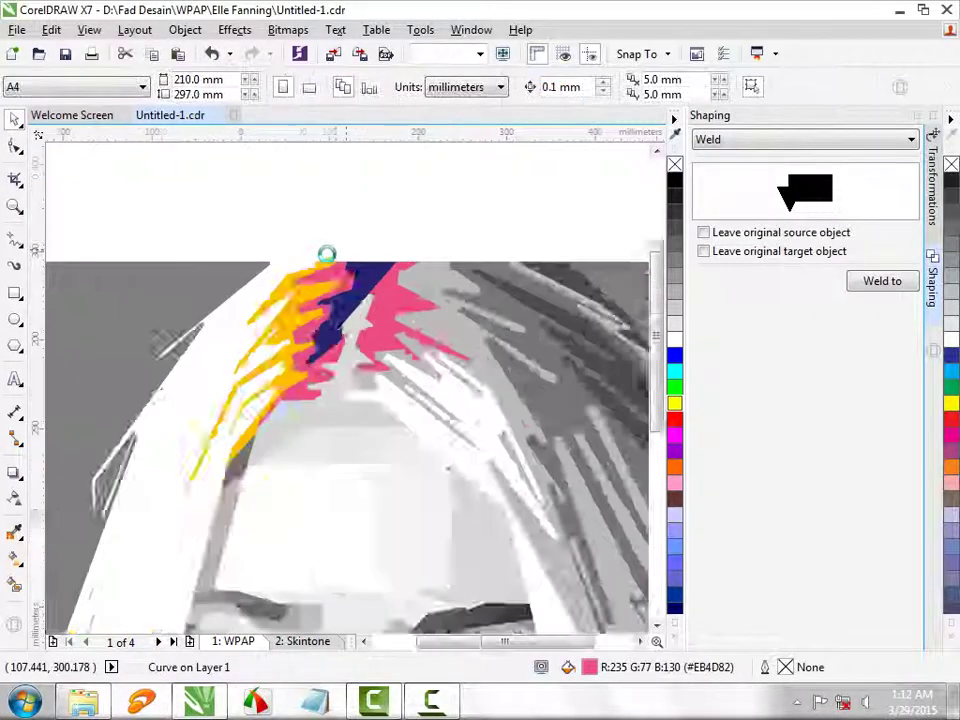
pyautogui.scroll(5, 328, 262)
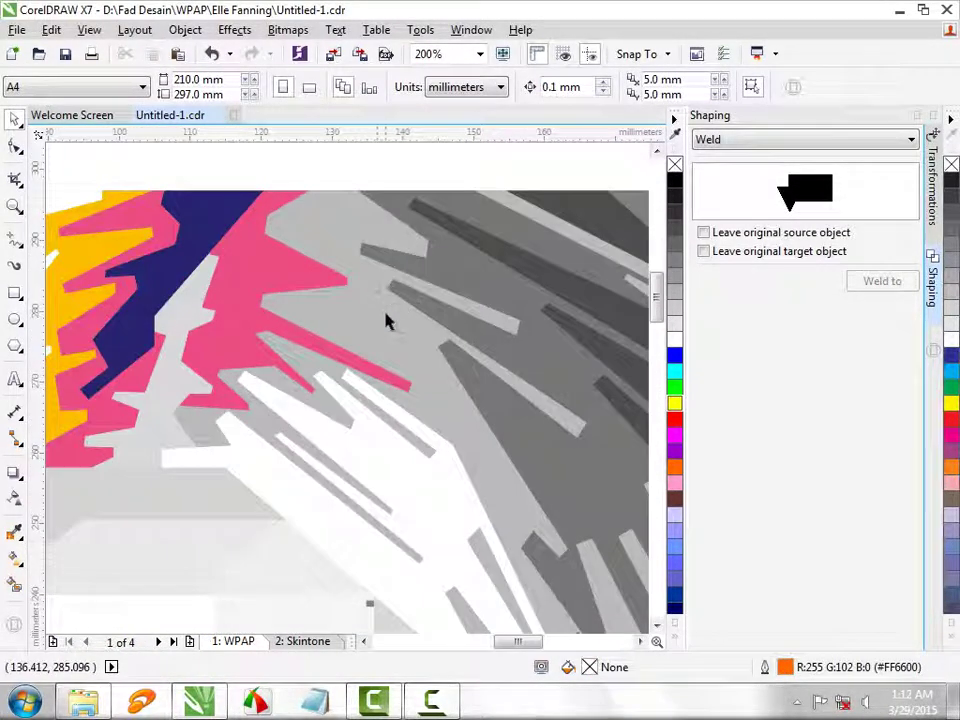
pyautogui.click(388, 320)
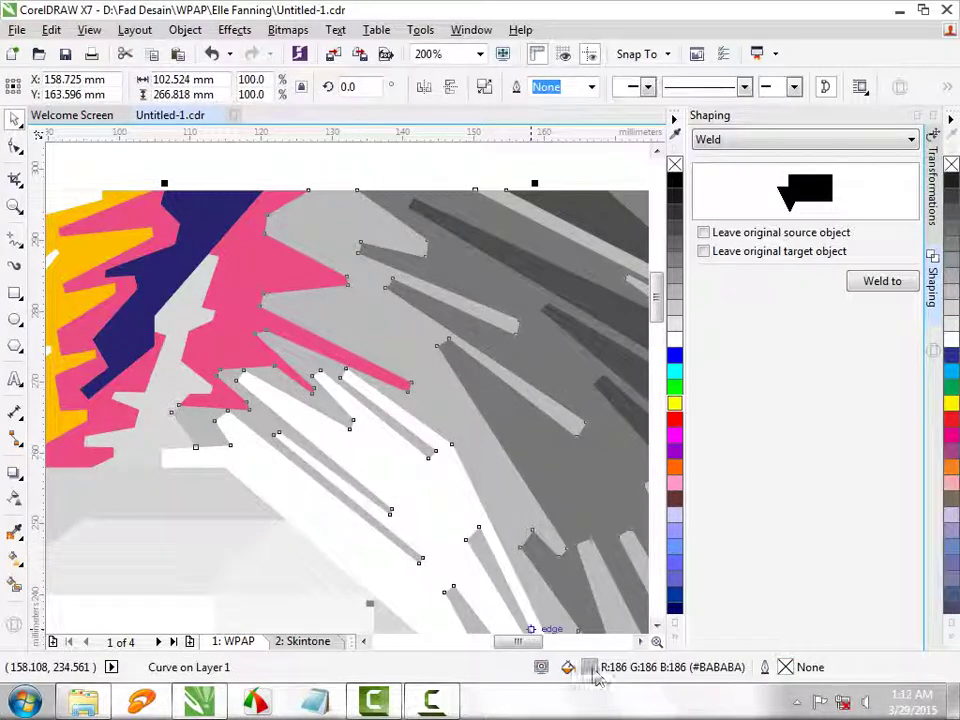
pyautogui.hotkey('shift', 'F11')
pyautogui.moveTo(490, 270); pyautogui.dragTo(500, 260)
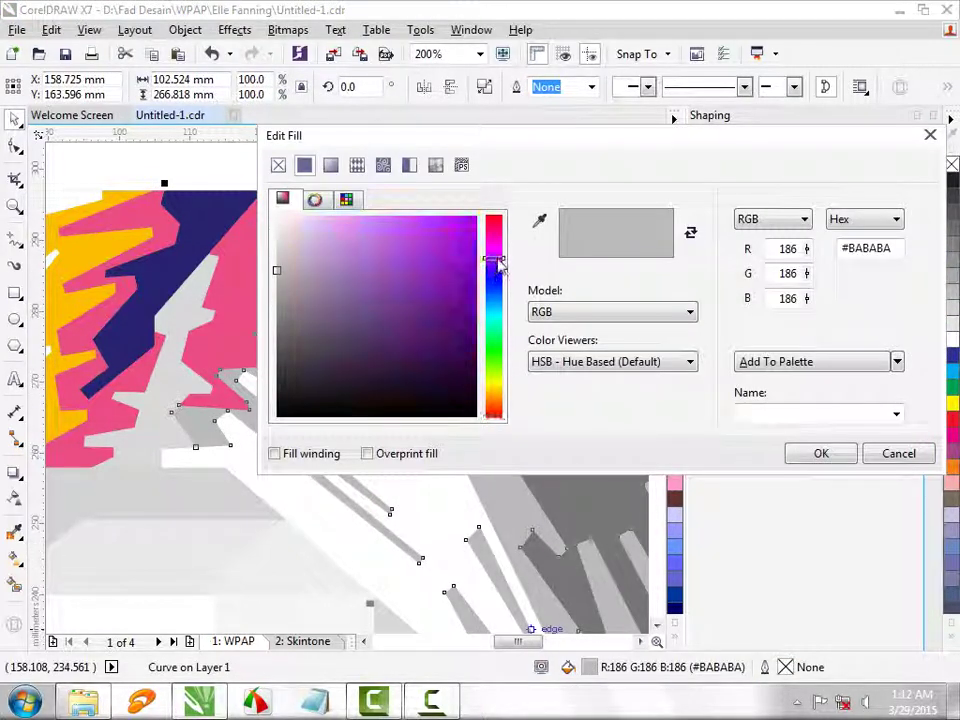
pyautogui.moveTo(388, 248); pyautogui.dragTo(332, 229)
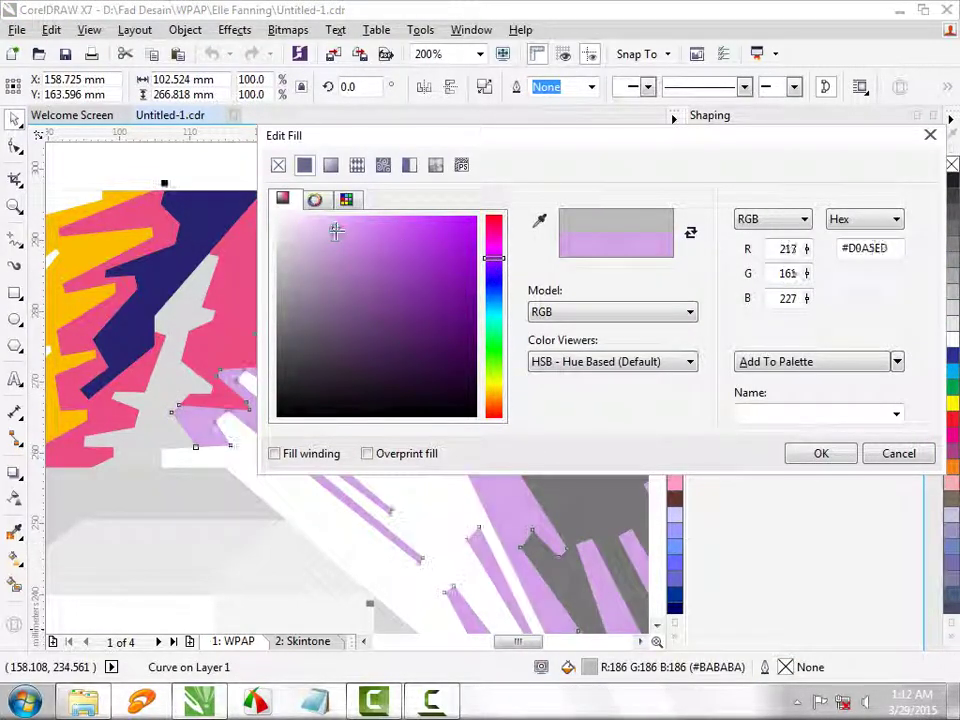
pyautogui.click(790, 451)
# Step: Recolor the dark grey strands on the right side of the hair to crimson #A8315C
pyautogui.scroll(-1, 282, 263)
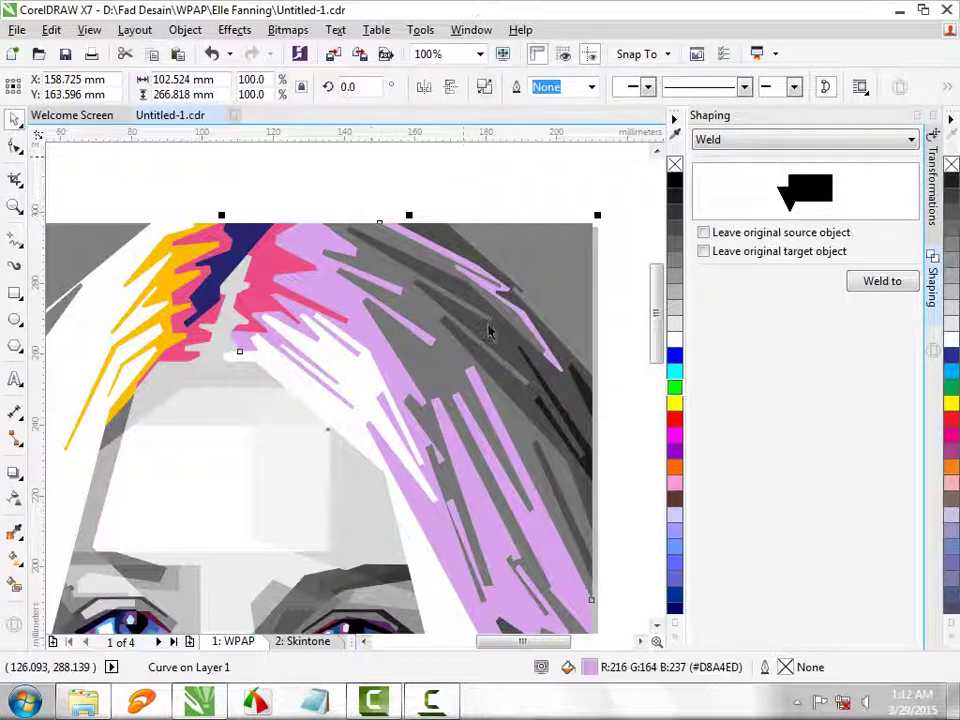
pyautogui.click(505, 348)
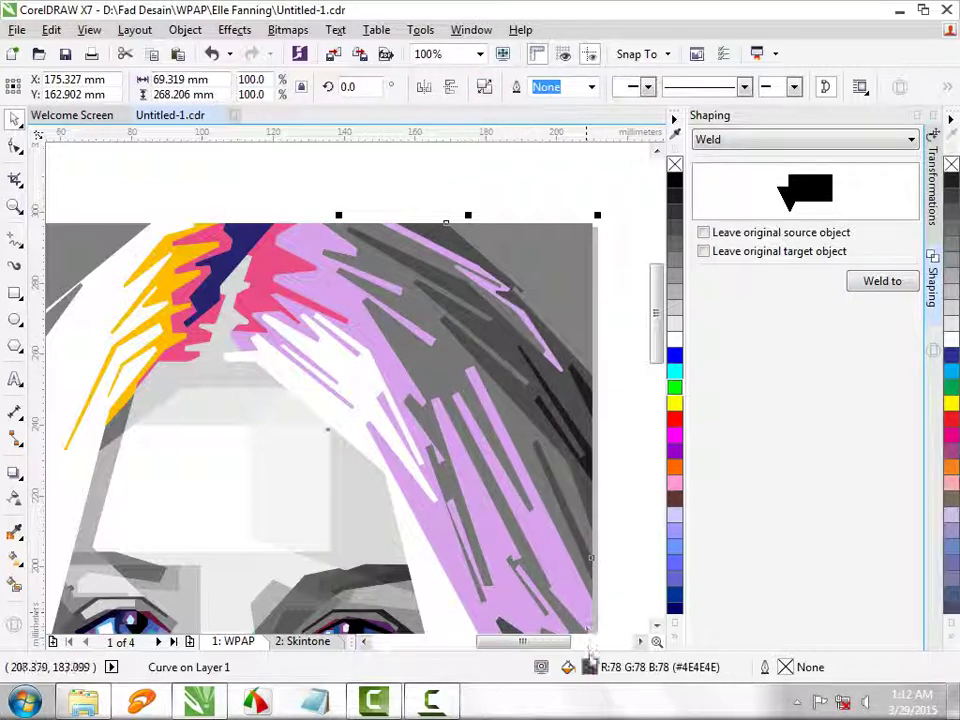
pyautogui.hotkey('shift', 'F11')
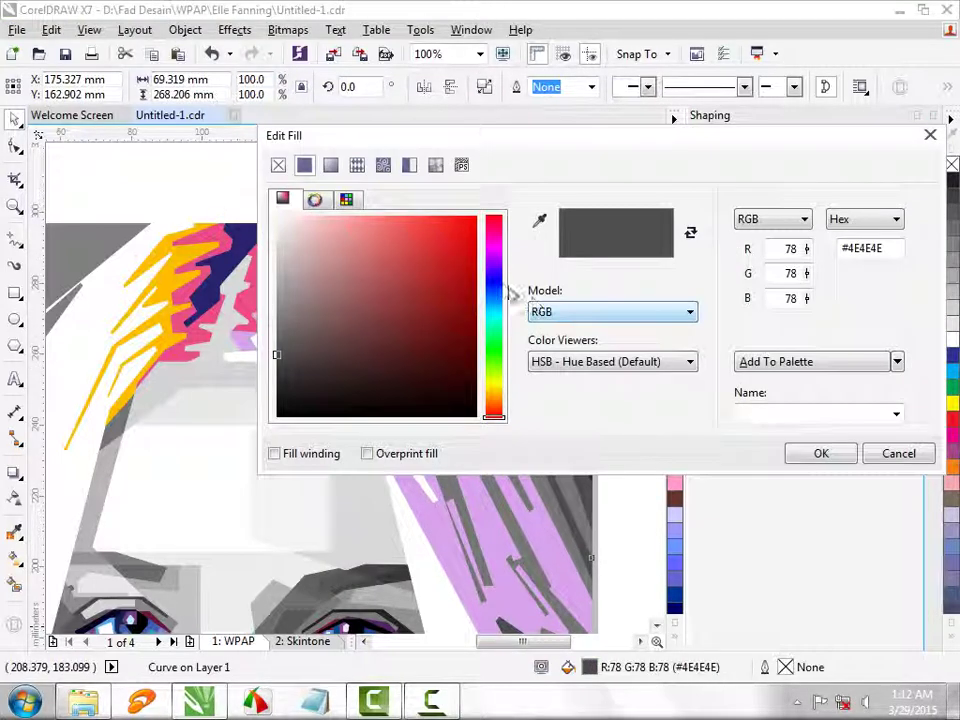
pyautogui.moveTo(494, 290); pyautogui.dragTo(495, 228)
pyautogui.moveTo(456, 262)
pyautogui.mouseDown()
pyautogui.moveTo(467, 266)
pyautogui.moveTo(435, 304)
pyautogui.moveTo(399, 266)
pyautogui.moveTo(416, 274)
pyautogui.mouseUp()
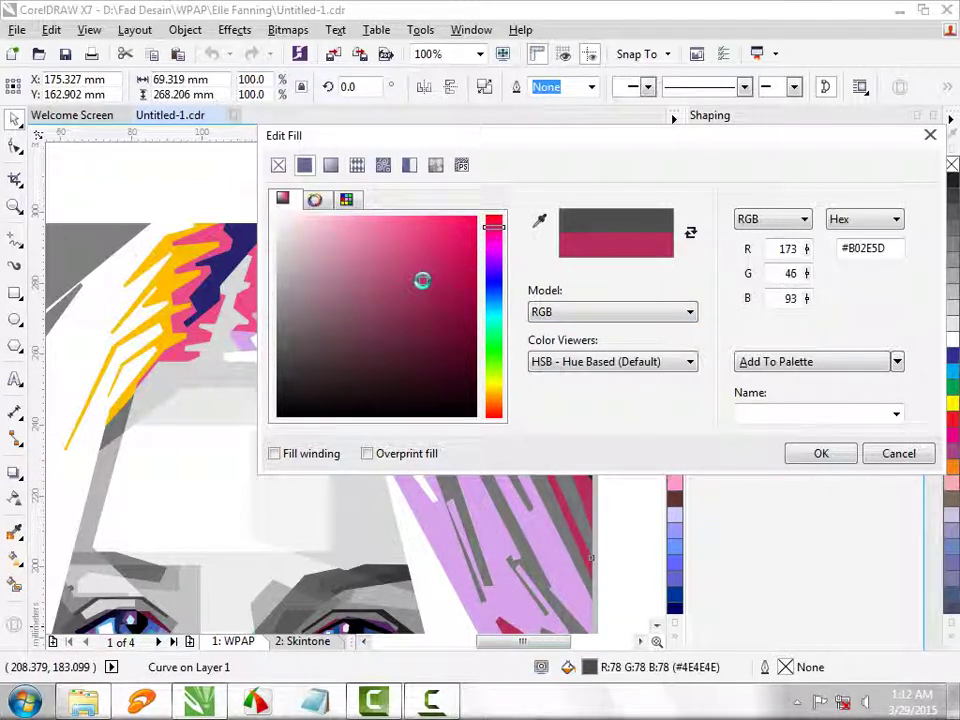
pyautogui.click(816, 453)
pyautogui.press('Escape')
# Step: Duplicate the crimson strands slightly to the left over the grey hair and give the copy uniform transparency
pyautogui.scroll(-3, 425, 345)
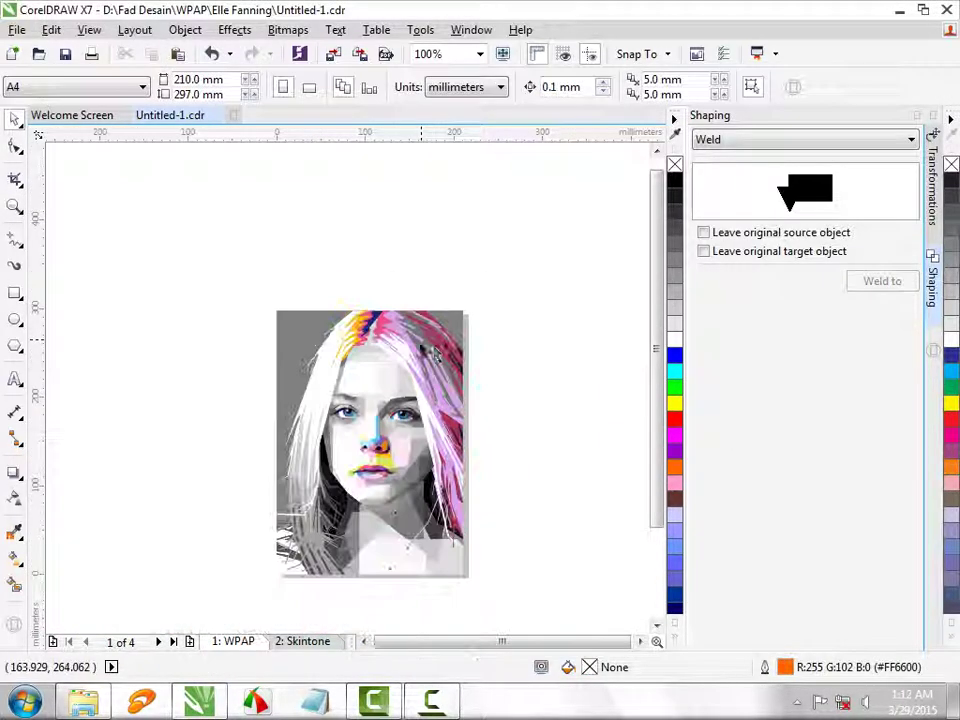
pyautogui.scroll(5, 436, 350)
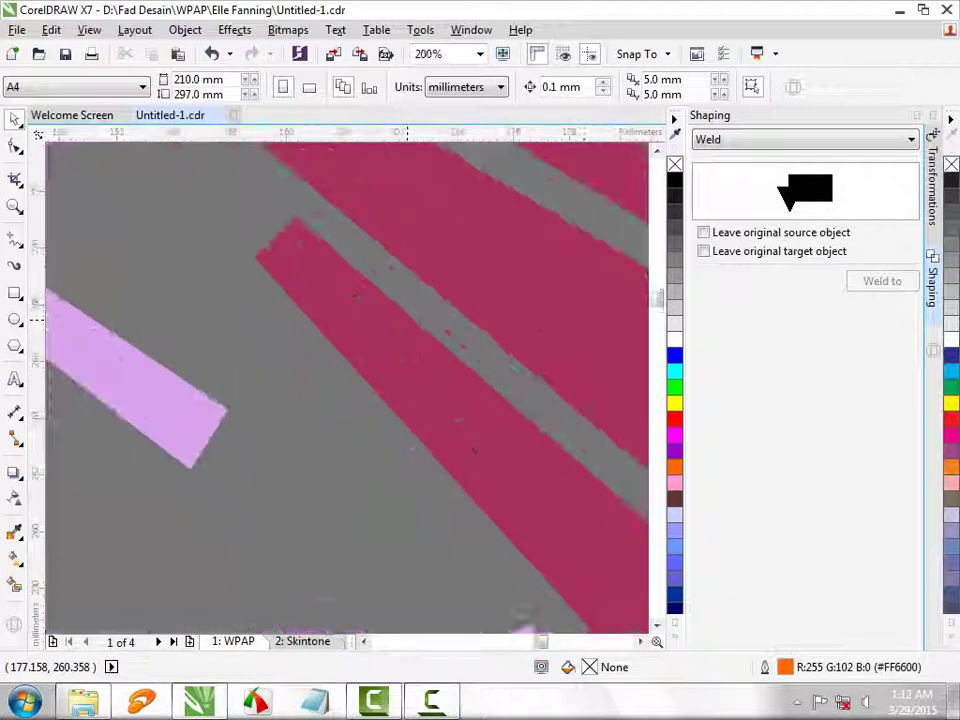
pyautogui.scroll(2, 441, 343)
pyautogui.click(441, 369)
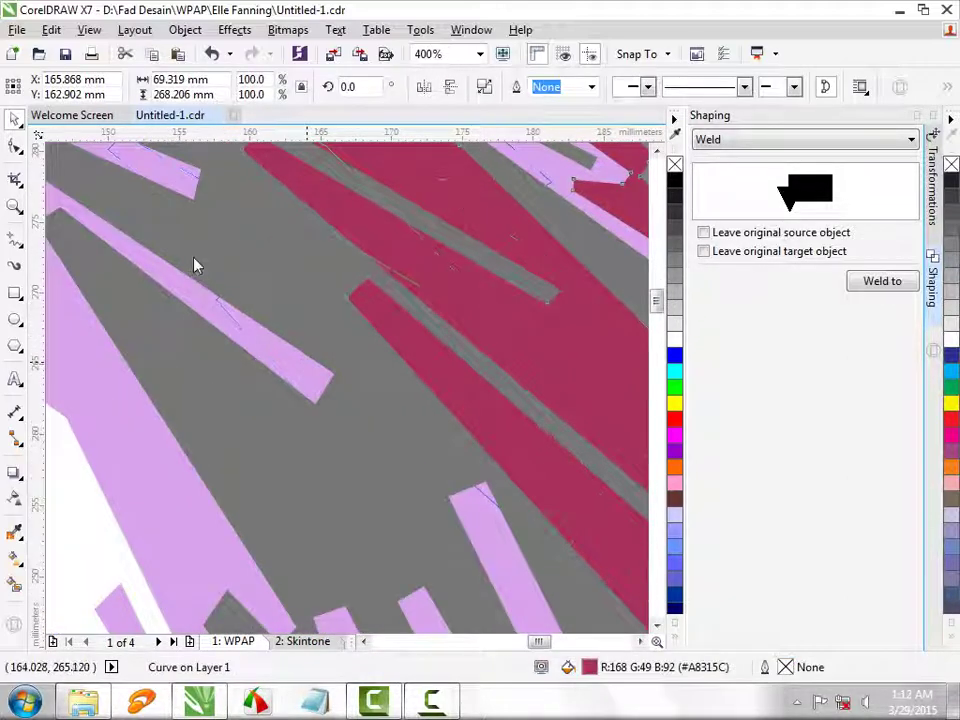
pyautogui.hotkey('shift', 'pageup')
pyautogui.click(15, 497)
pyautogui.click(39, 86)
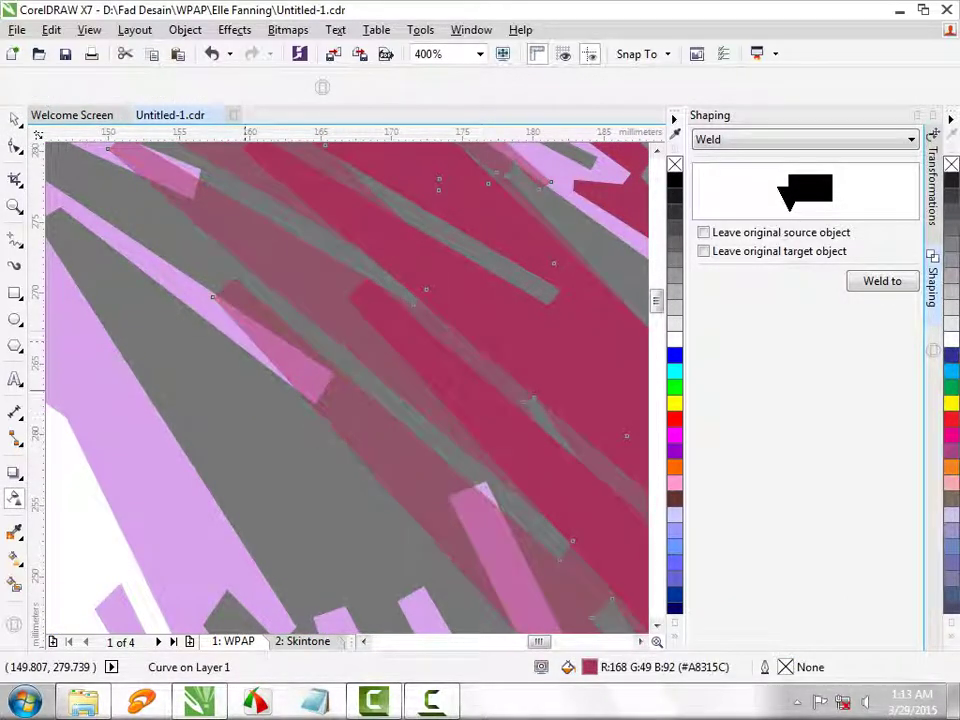
# Step: Sample the blended mauve #C06AA4 where the transparent copy overlaps light purple and fill the mid-grey strands with it
pyautogui.press('i')
pyautogui.click(234, 366)
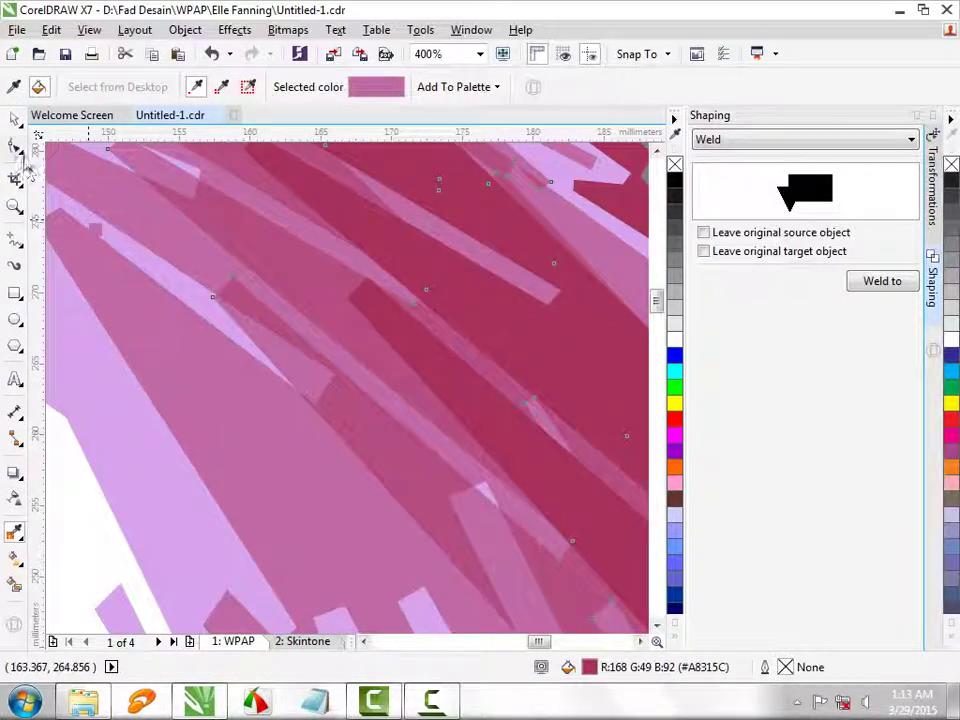
pyautogui.click(15, 120)
pyautogui.scroll(-4, 446, 396)
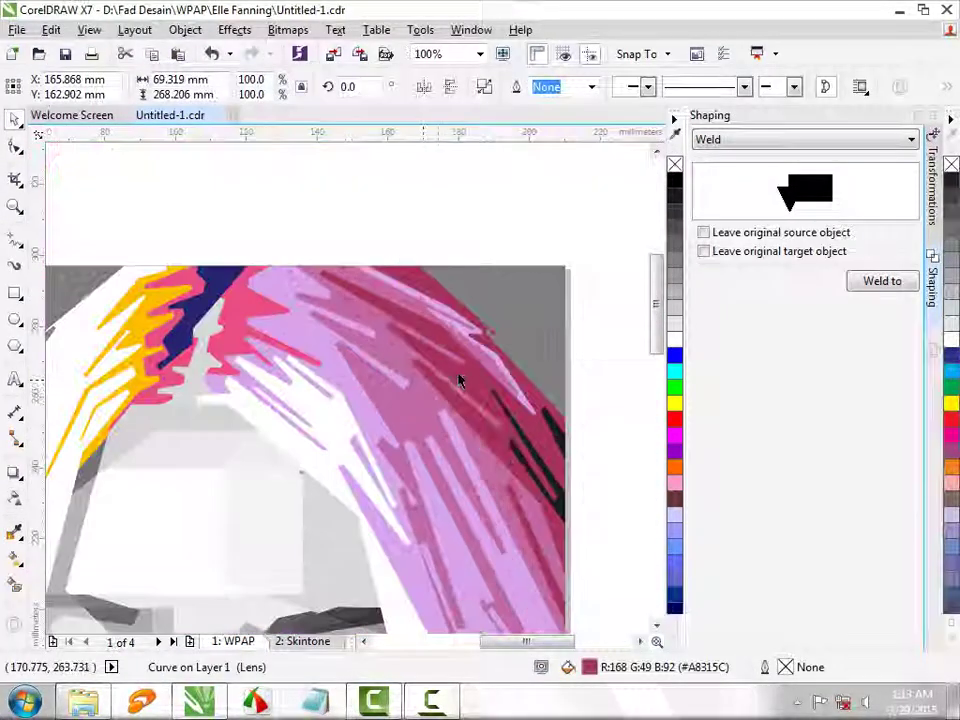
pyautogui.click(587, 332)
pyautogui.scroll(-1, 450, 275)
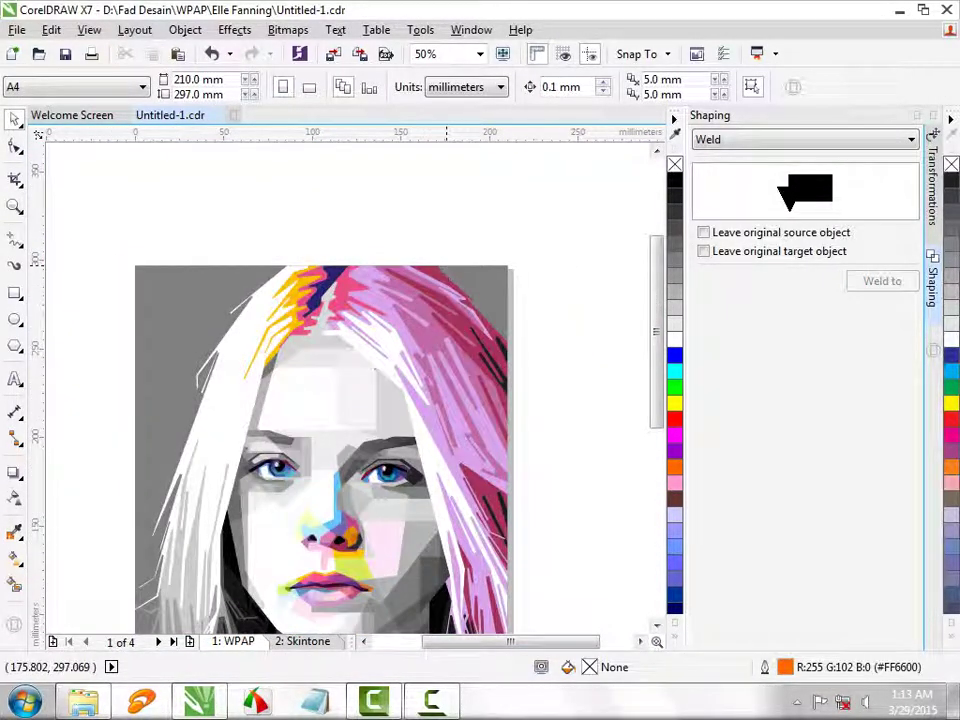
pyautogui.scroll(1, 450, 343)
pyautogui.scroll(2, 450, 343)
pyautogui.click(381, 339)
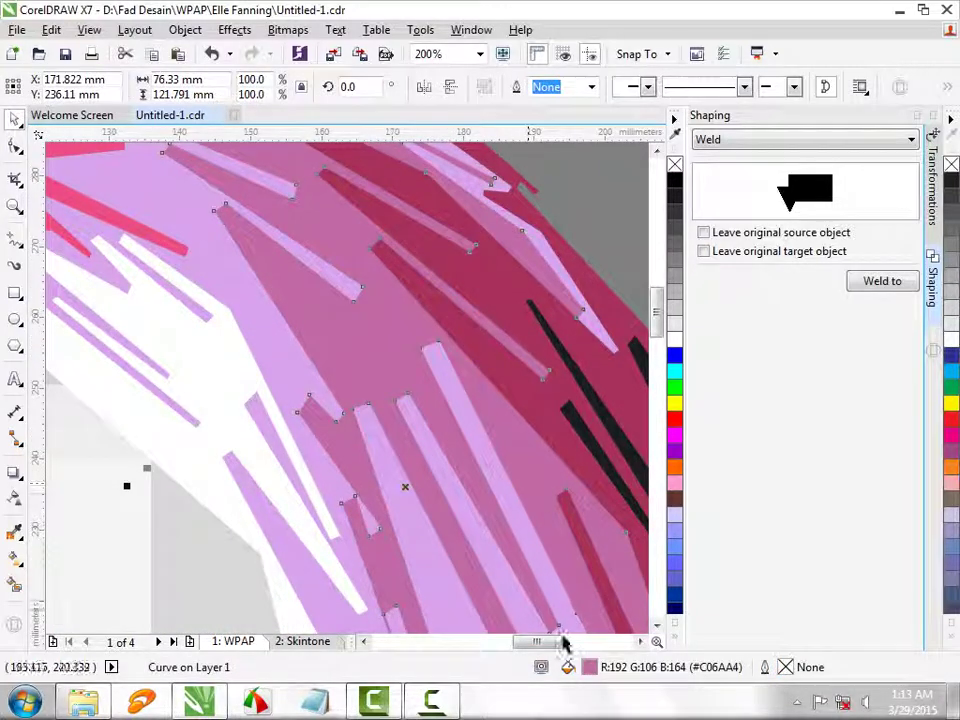
pyautogui.doubleClick(590, 667)
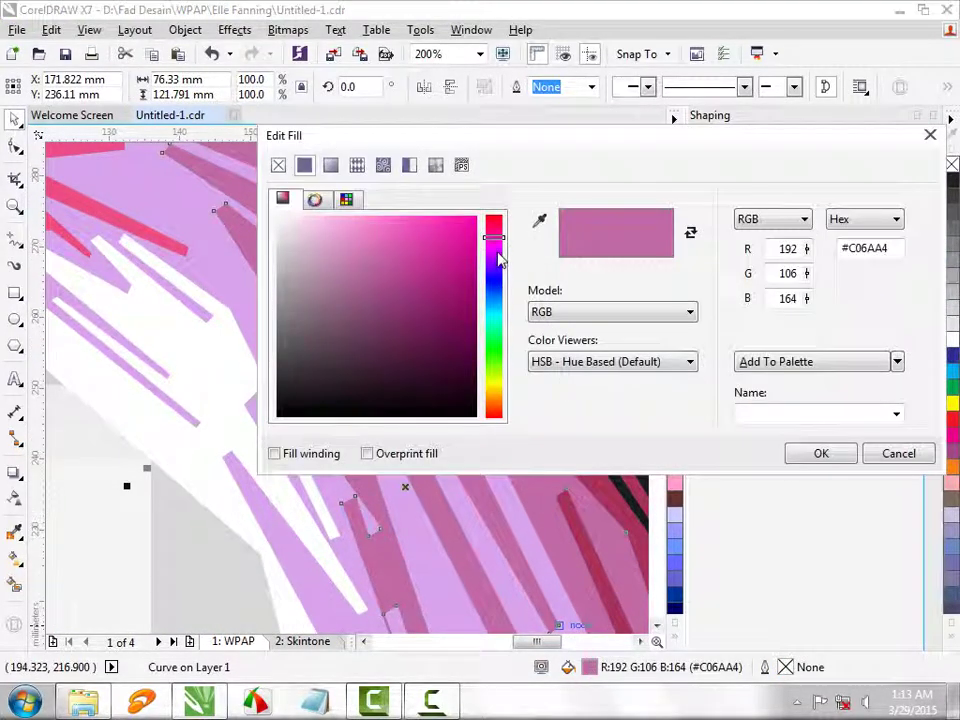
pyautogui.click(500, 258)
pyautogui.moveTo(417, 256)
pyautogui.mouseDown()
pyautogui.moveTo(403, 281)
pyautogui.moveTo(414, 281)
pyautogui.moveTo(410, 263)
pyautogui.moveTo(388, 250)
pyautogui.mouseUp()
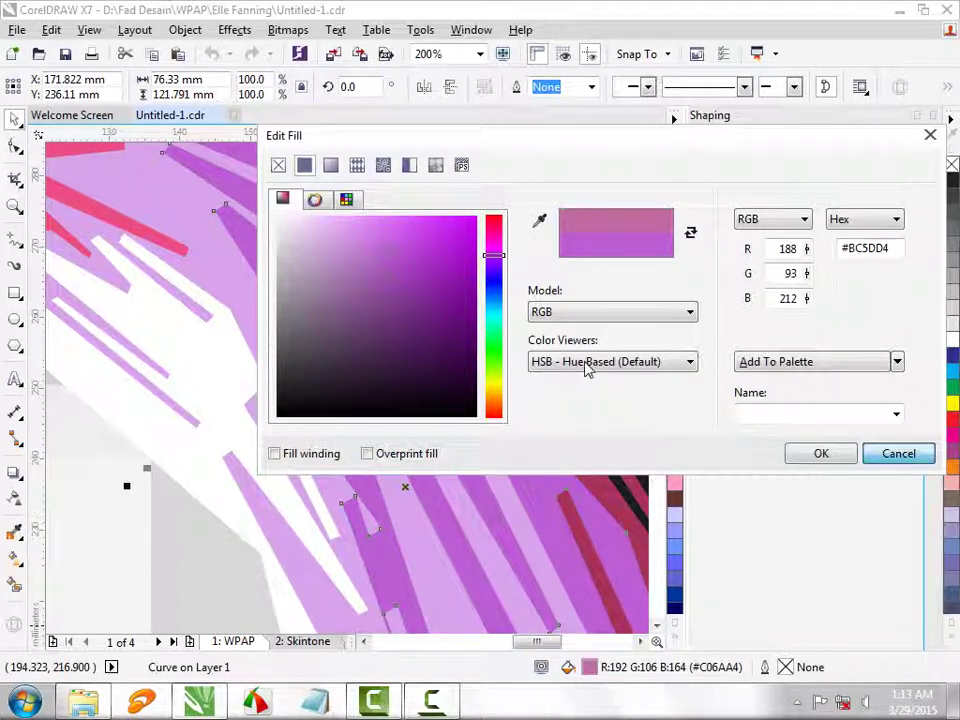
pyautogui.press('Escape')
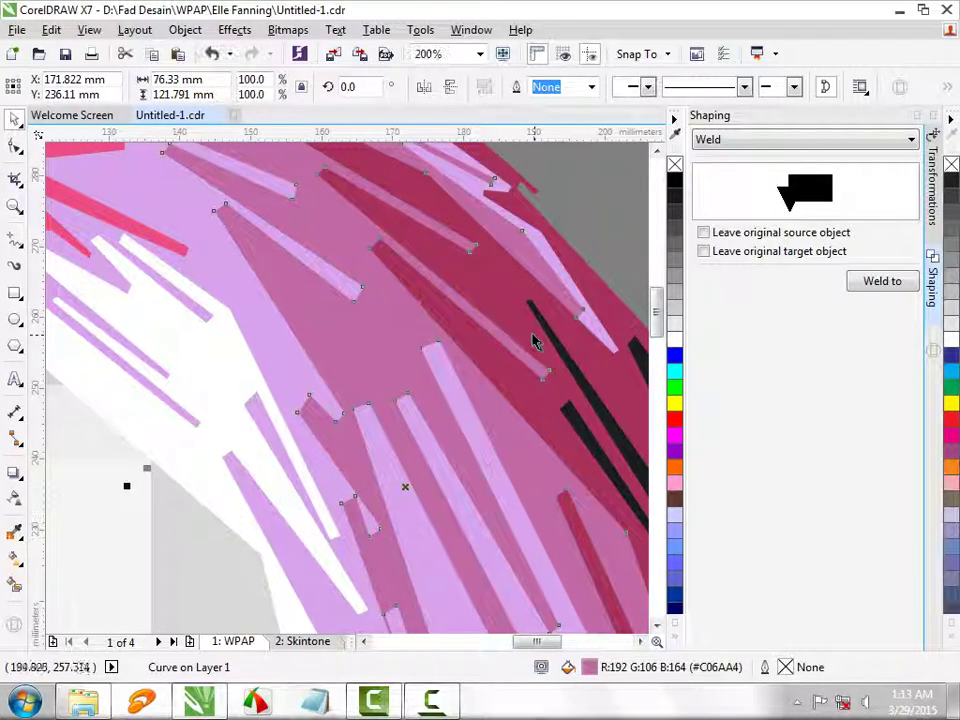
# Step: Undo the mauve fill on the mid-grey strands and delete the semi-transparent crimson copy
pyautogui.click(597, 421)
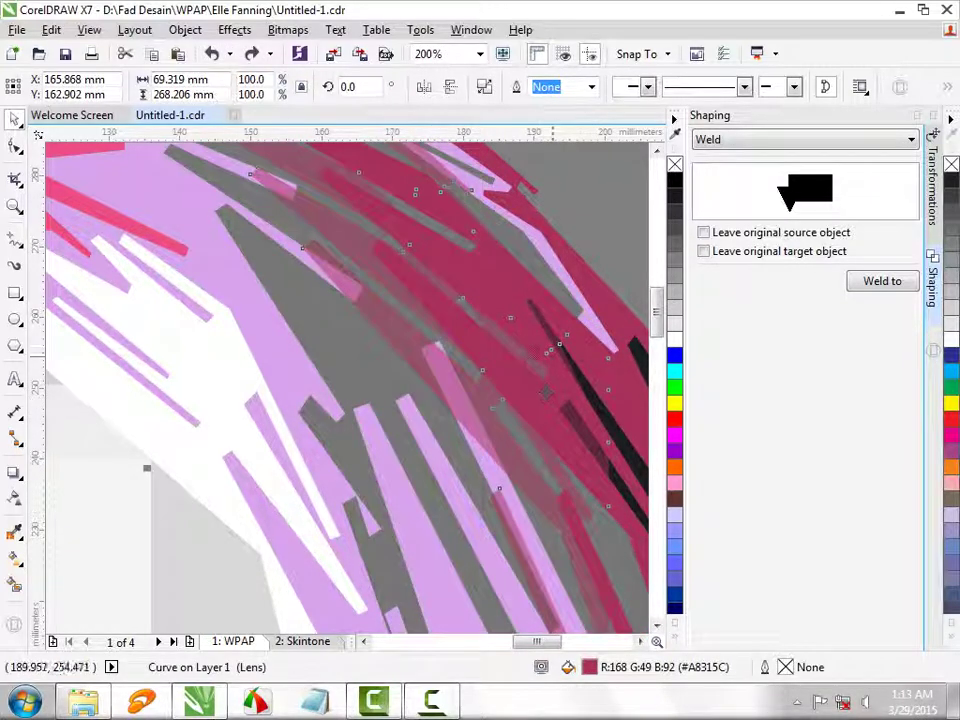
pyautogui.press('Delete')
# Step: Recolor the crimson strands on the right side of the hair to a deep blue
pyautogui.click(516, 337)
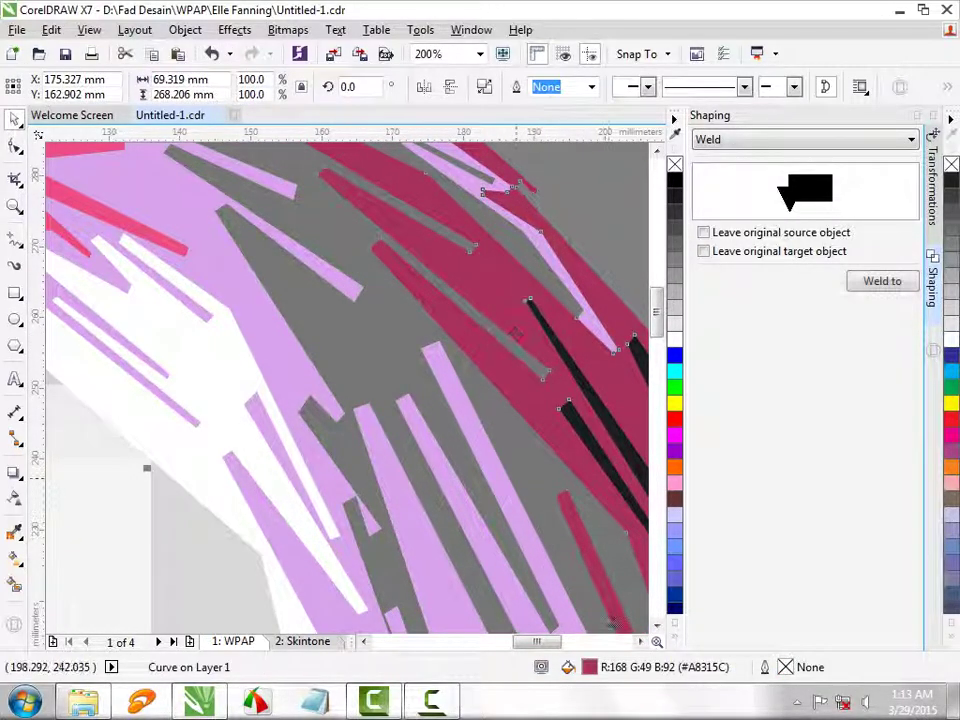
pyautogui.hotkey('shift', 'F11')
pyautogui.moveTo(493, 218); pyautogui.dragTo(493, 280)
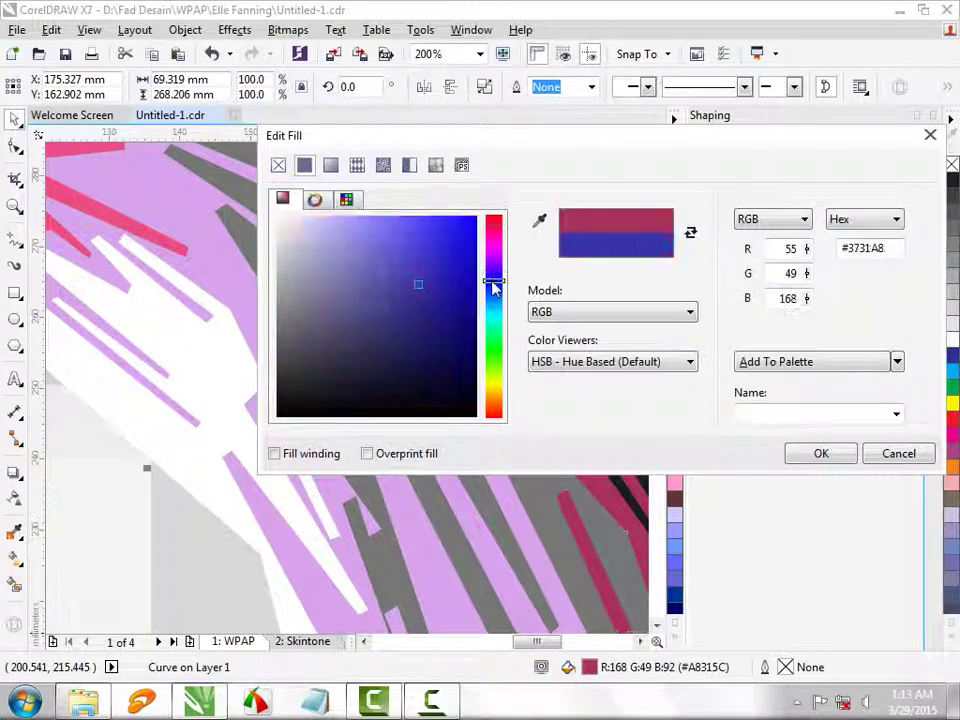
pyautogui.click(423, 290)
pyautogui.moveTo(423, 290)
pyautogui.mouseDown()
pyautogui.moveTo(436, 286)
pyautogui.moveTo(381, 272)
pyautogui.moveTo(409, 300)
pyautogui.mouseUp()
pyautogui.click(821, 453)
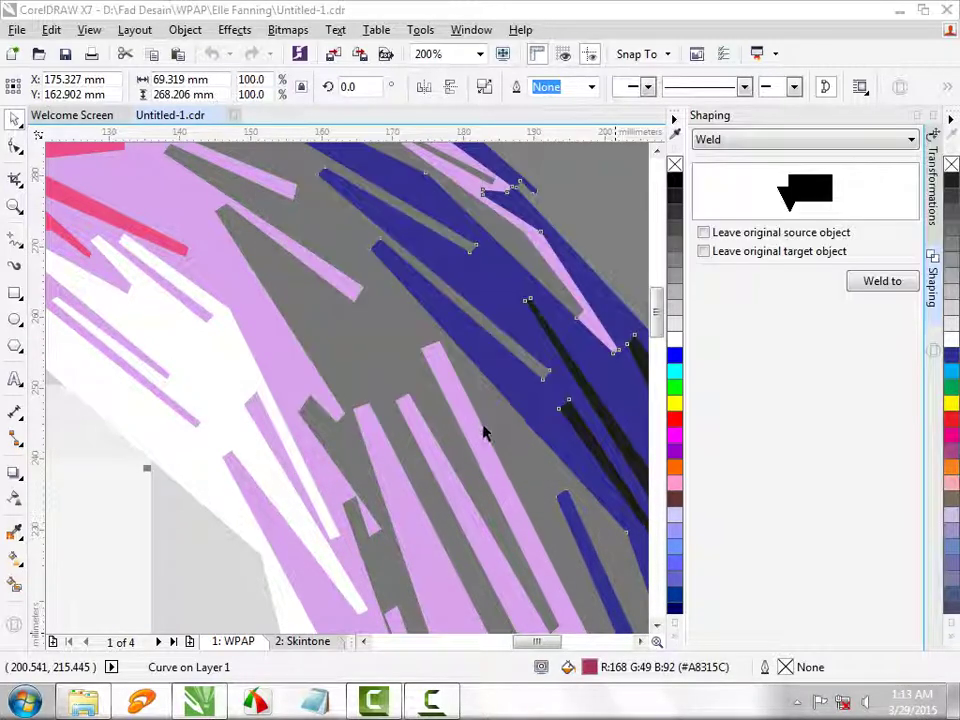
# Step: Fill the mid-grey strands on the right side of the hair with orange-red #DE5E45
pyautogui.click(494, 428)
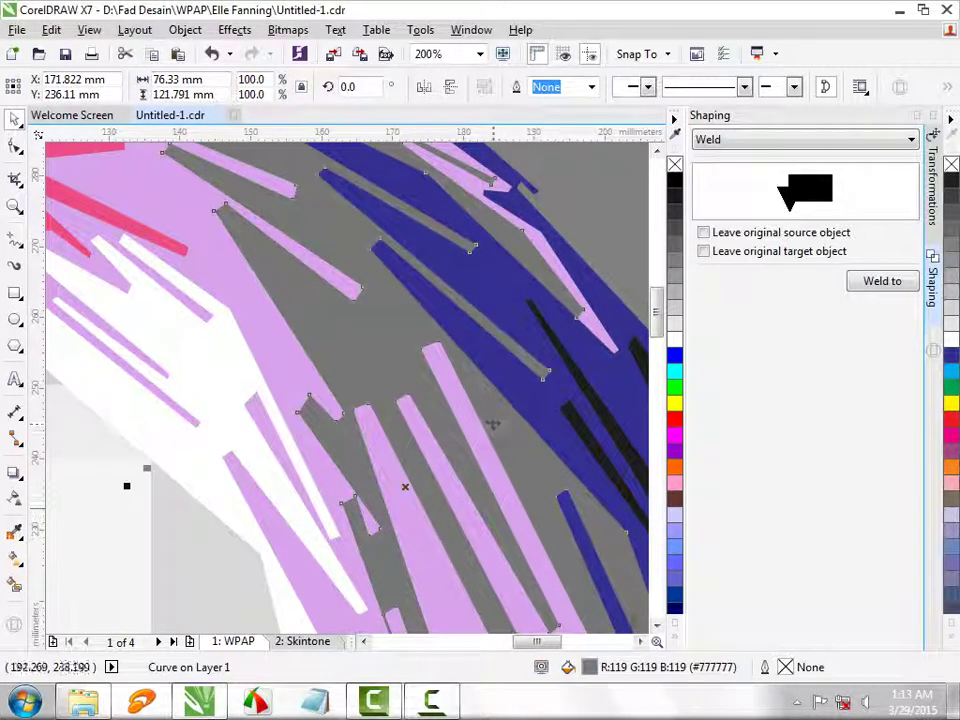
pyautogui.doubleClick(591, 667)
pyautogui.click(496, 236)
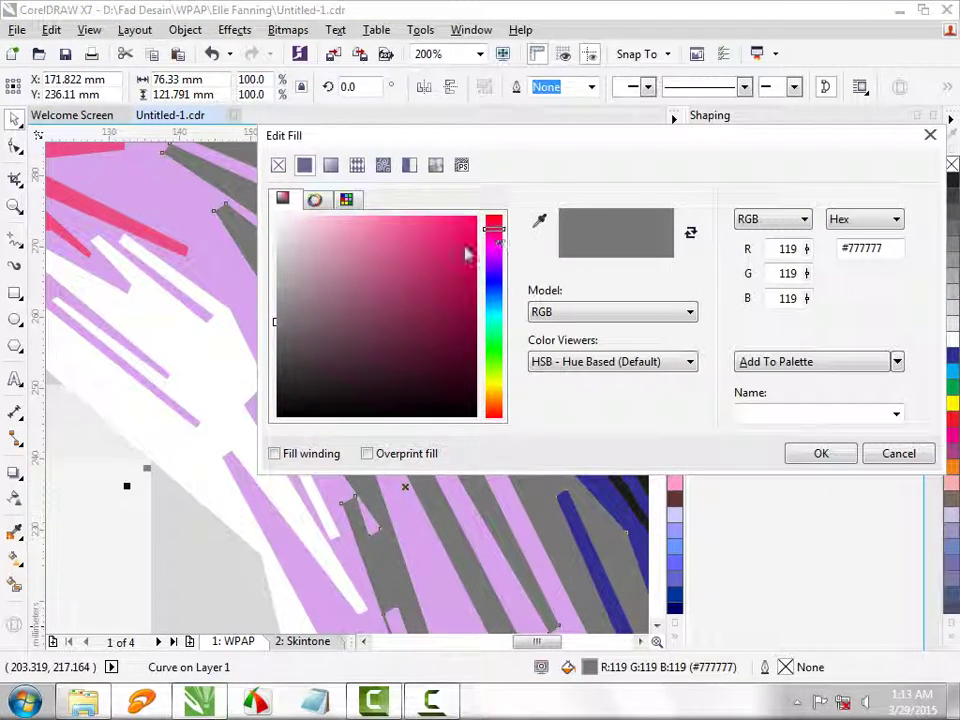
pyautogui.moveTo(467, 254); pyautogui.dragTo(384, 238)
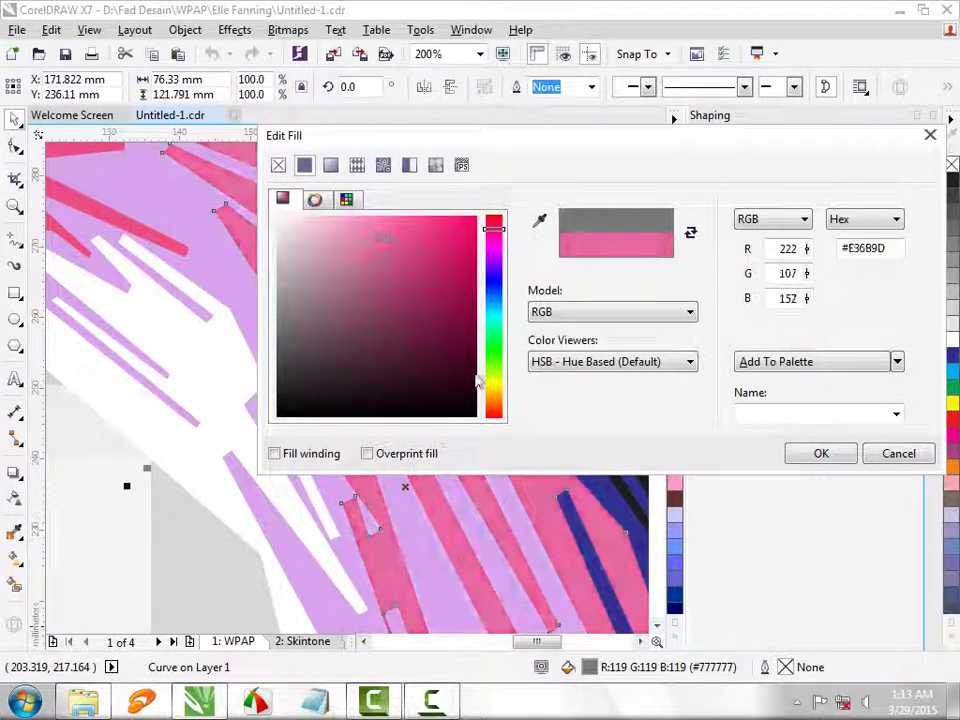
pyautogui.moveTo(500, 410)
pyautogui.mouseDown()
pyautogui.moveTo(506, 416)
pyautogui.moveTo(496, 414)
pyautogui.mouseUp()
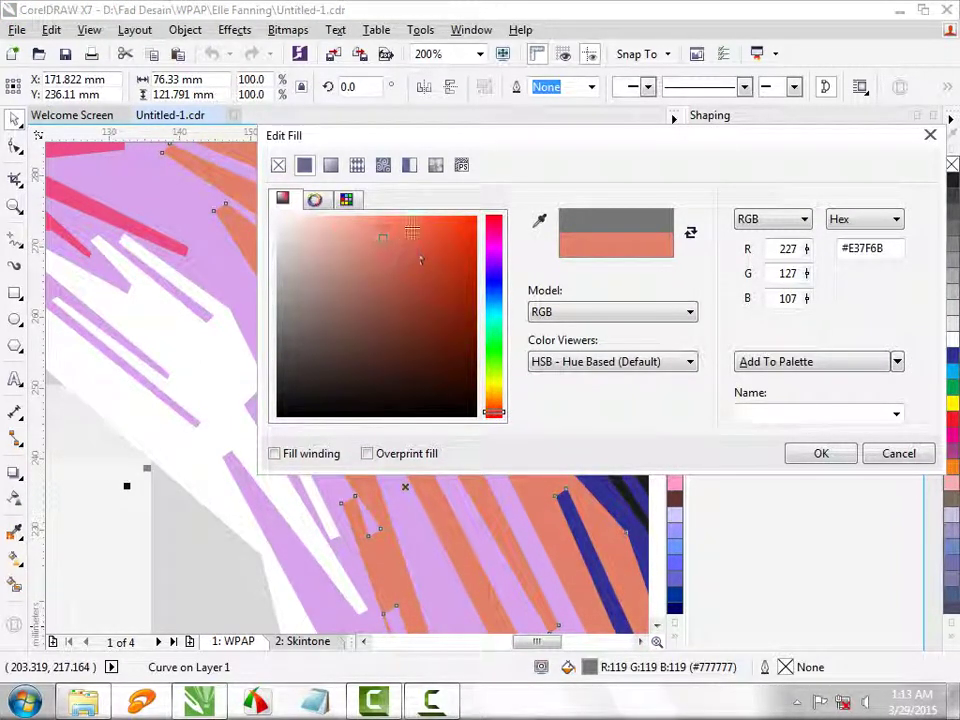
pyautogui.moveTo(420, 260)
pyautogui.mouseDown()
pyautogui.moveTo(452, 234)
pyautogui.moveTo(429, 246)
pyautogui.moveTo(399, 229)
pyautogui.moveTo(413, 242)
pyautogui.mouseUp()
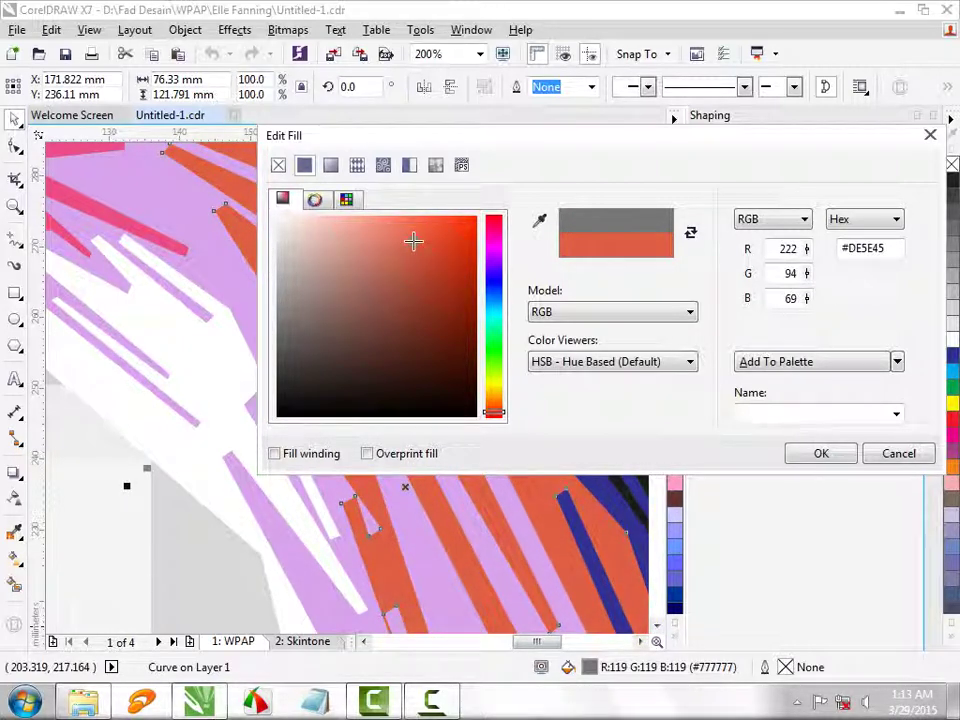
pyautogui.click(812, 455)
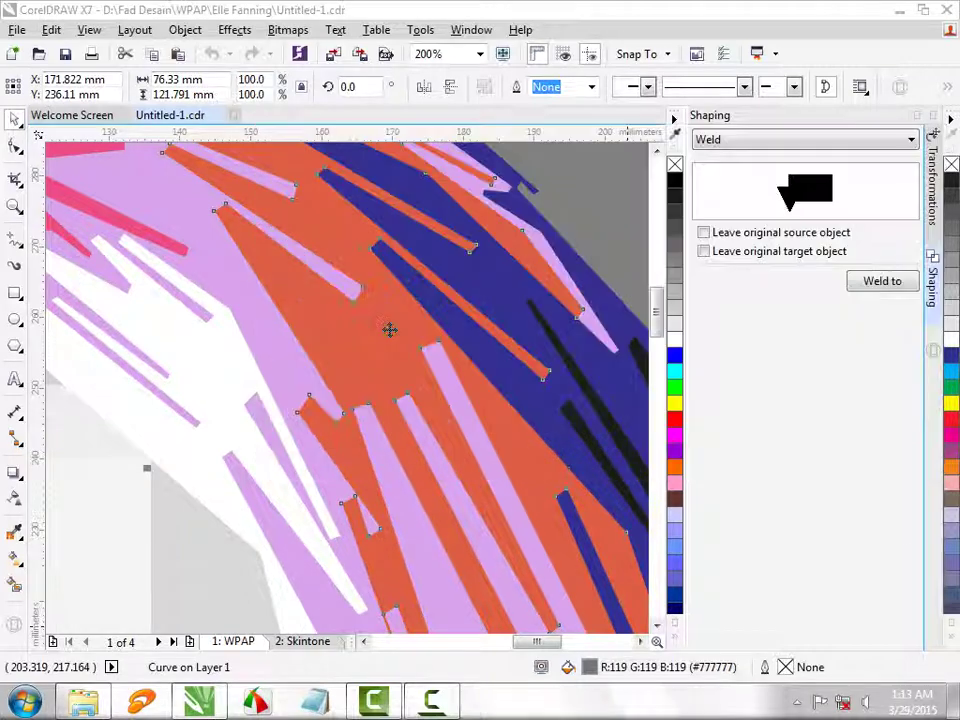
pyautogui.scroll(-4, 388, 330)
pyautogui.click(512, 338)
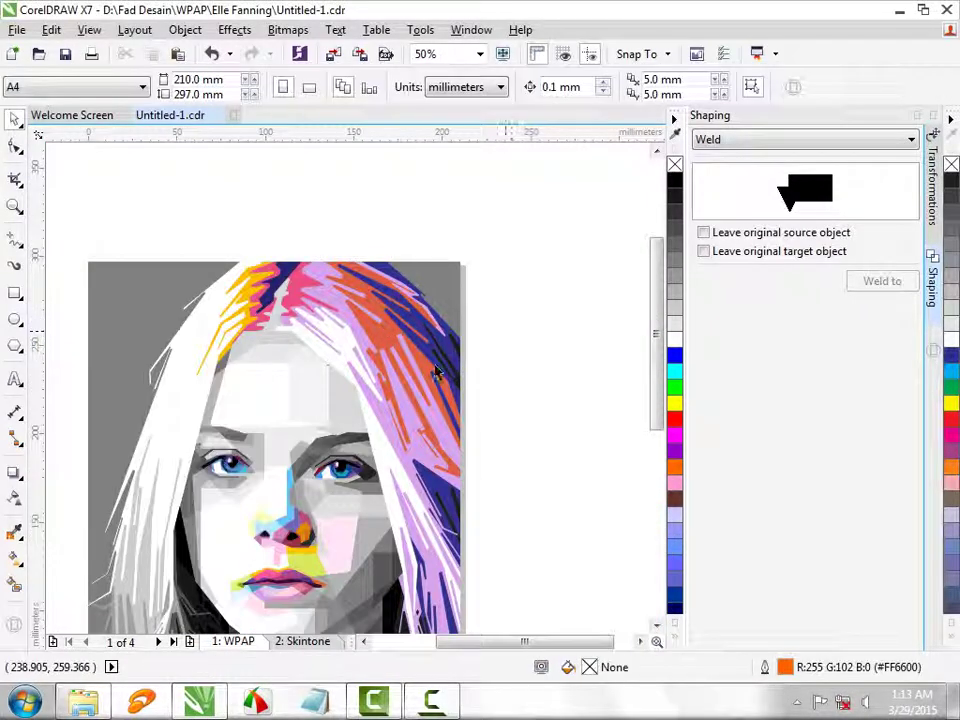
# Step: Recolor the orange-red strands on the right side of the hair to magenta pink #D93893
pyautogui.scroll(4, 392, 352)
pyautogui.click(375, 377)
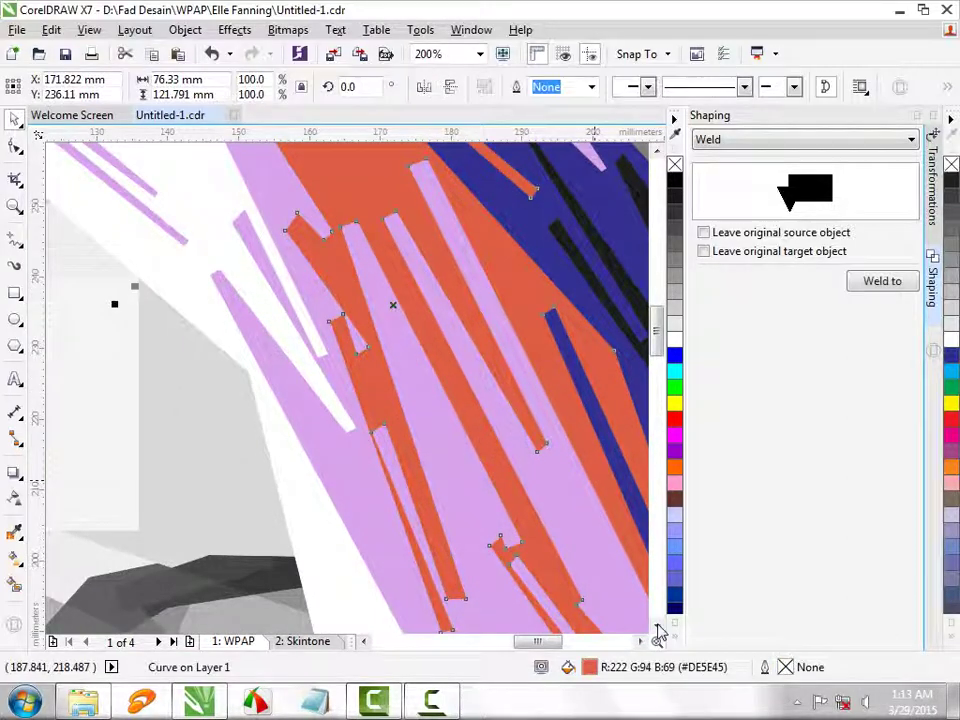
pyautogui.hotkey('shift', 'F11')
pyautogui.moveTo(494, 250); pyautogui.dragTo(500, 240)
pyautogui.moveTo(420, 240); pyautogui.dragTo(424, 245)
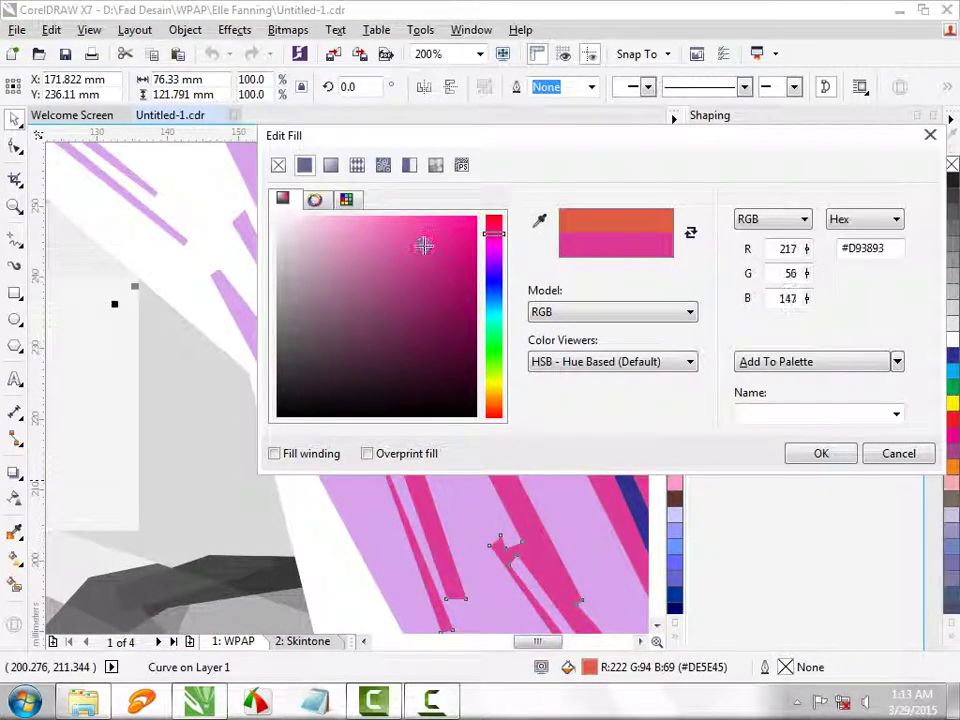
pyautogui.click(820, 453)
pyautogui.scroll(-5, 553, 343)
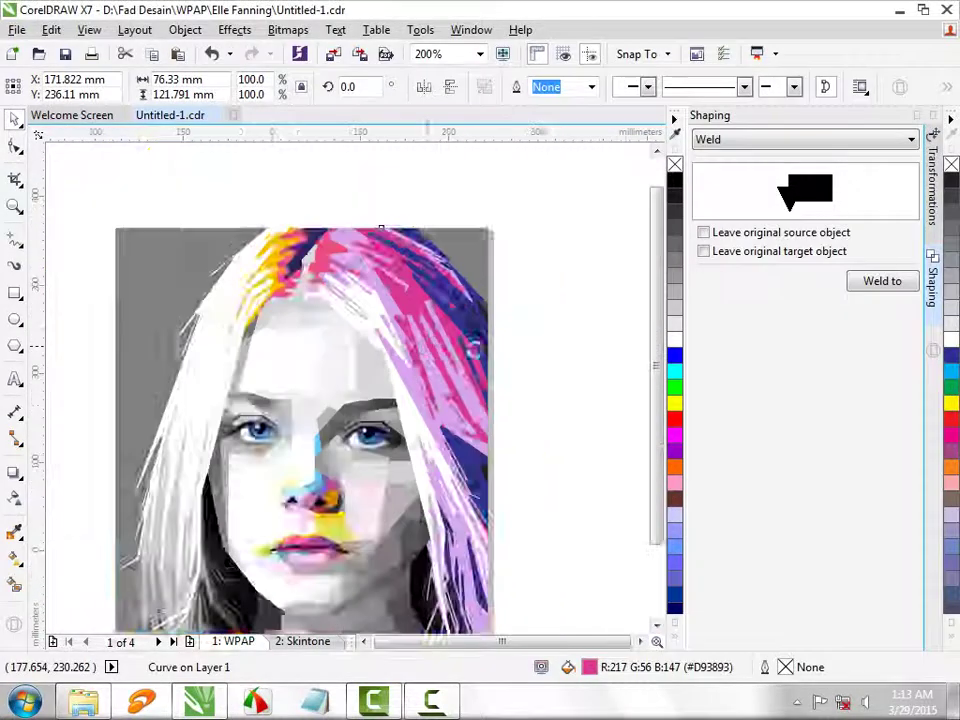
pyautogui.click(527, 383)
# Step: Fill the near-black strands on the right side of the hair with dark maroon #59081B
pyautogui.scroll(5, 443, 420)
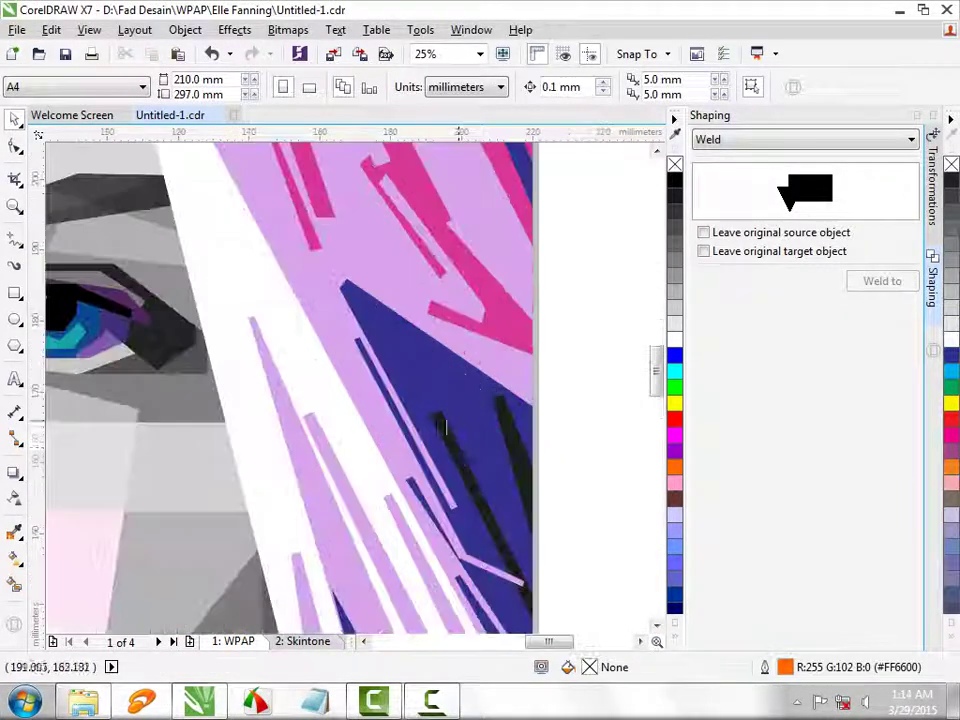
pyautogui.click(457, 454)
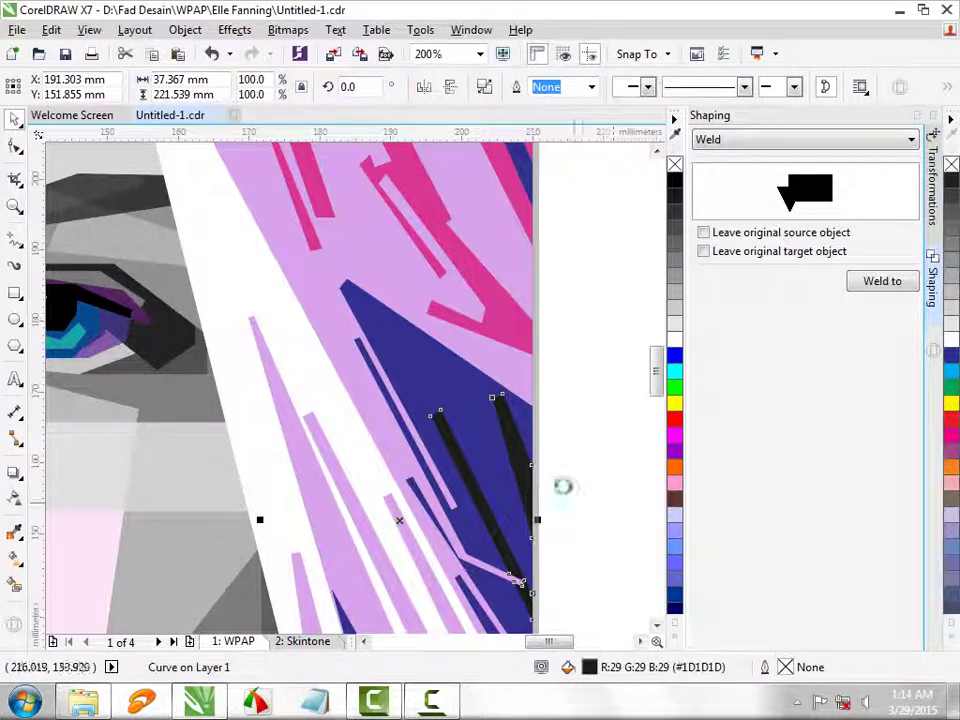
pyautogui.scroll(-3, 540, 470)
pyautogui.scroll(2, 545, 408)
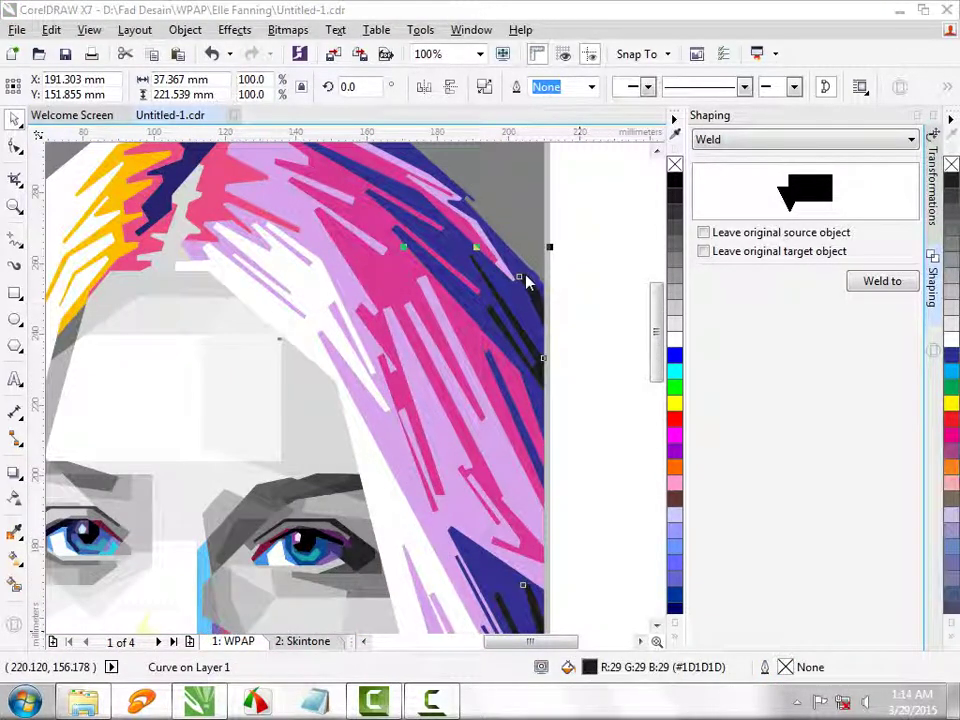
pyautogui.press('F11')
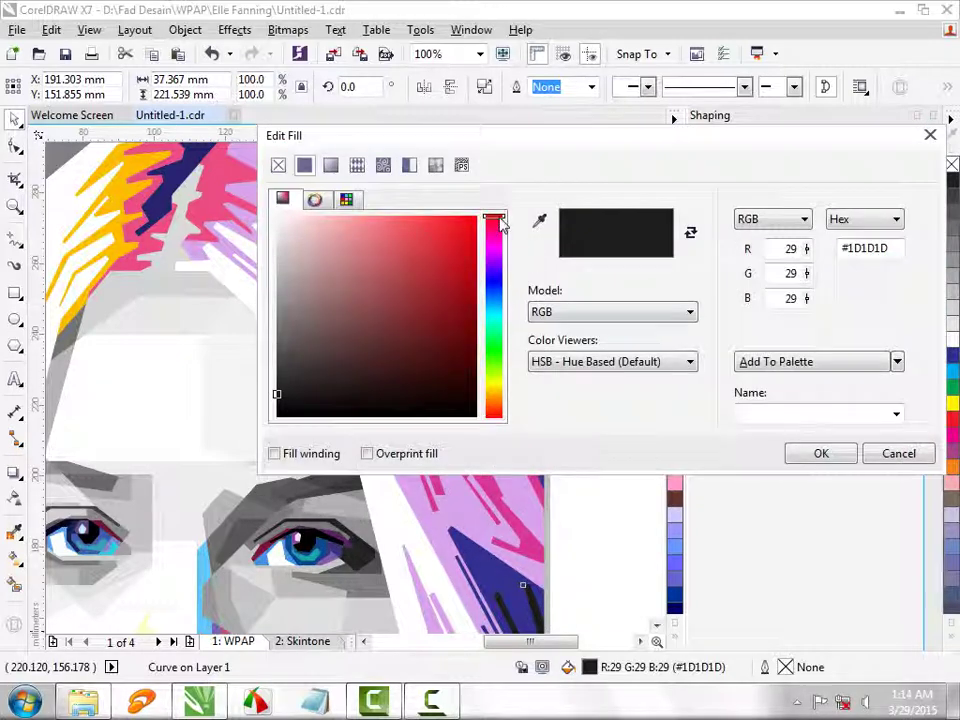
pyautogui.moveTo(451, 298); pyautogui.dragTo(457, 346)
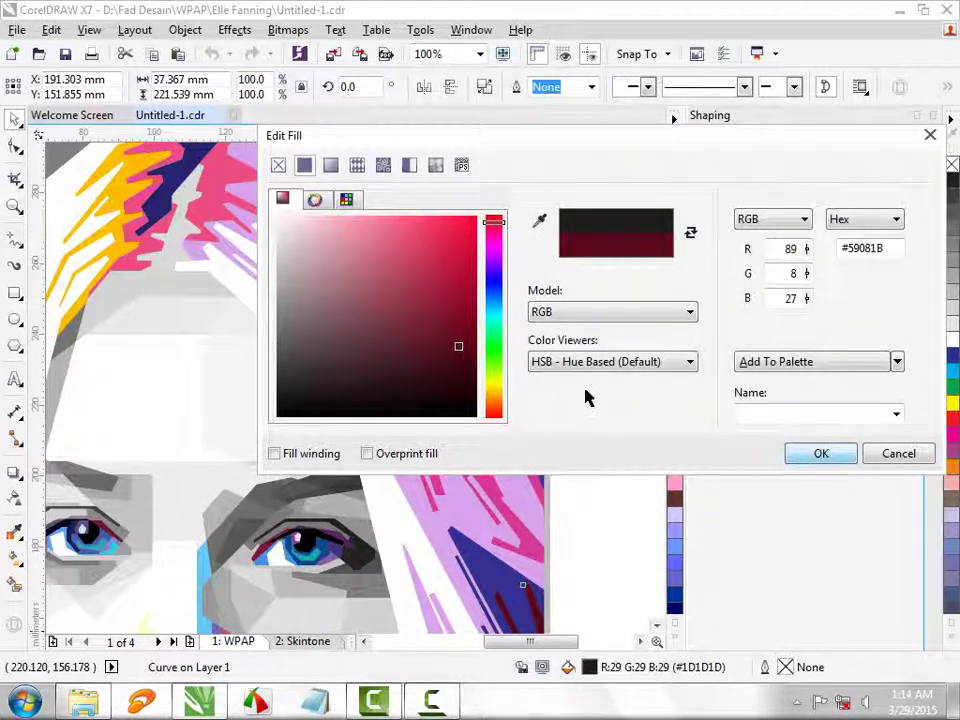
pyautogui.press('Return')
pyautogui.click(587, 397)
pyautogui.scroll(-1, 527, 274)
pyautogui.scroll(-1, 527, 275)
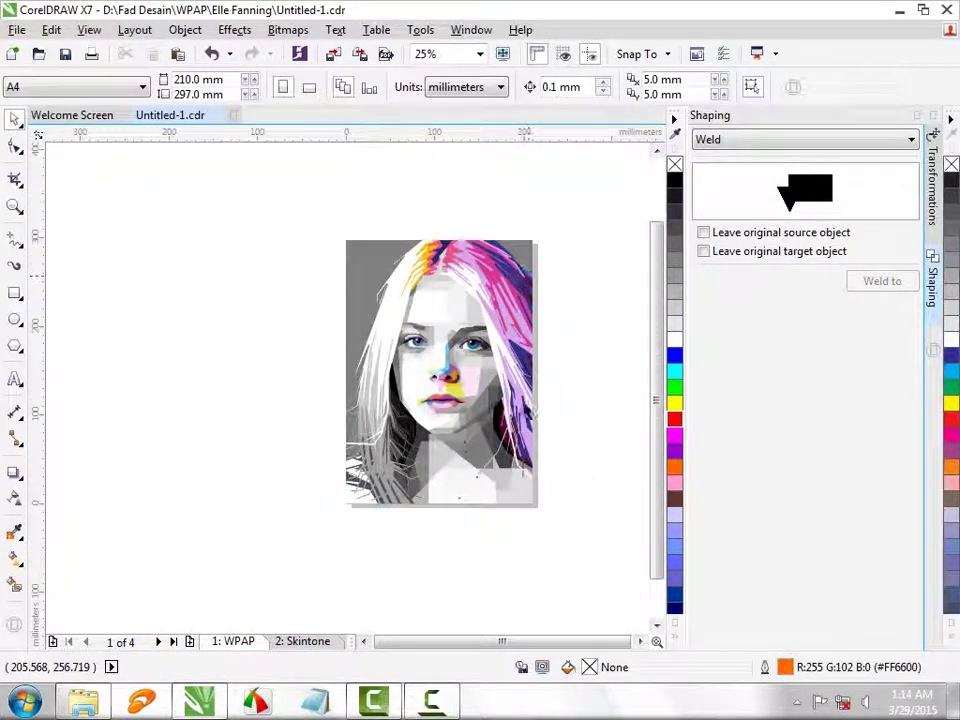
pyautogui.scroll(3, 514, 452)
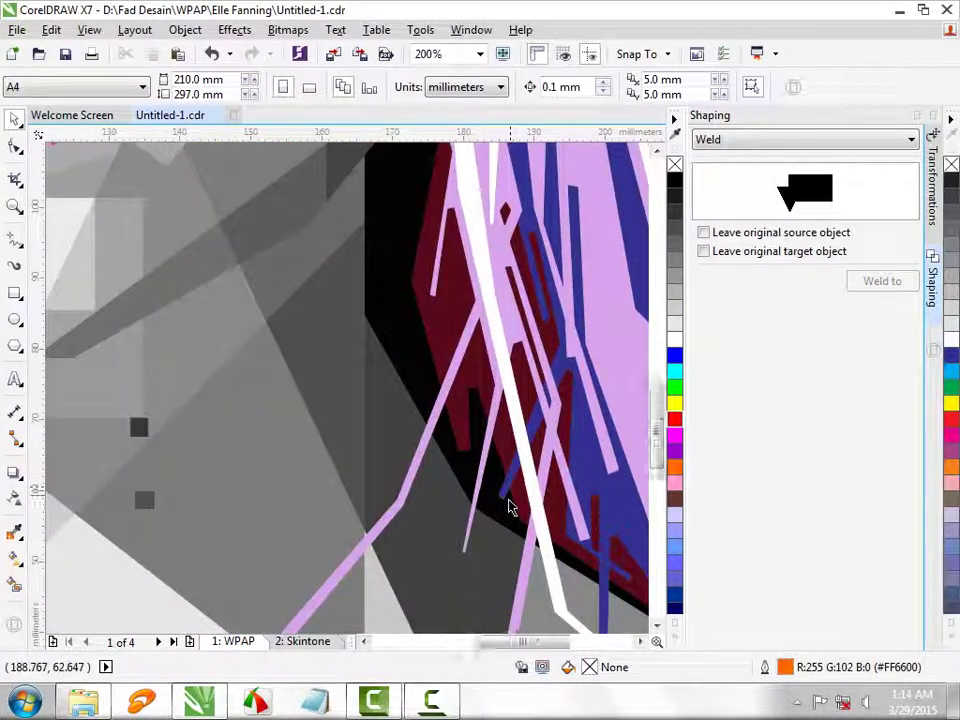
pyautogui.scroll(-3, 508, 507)
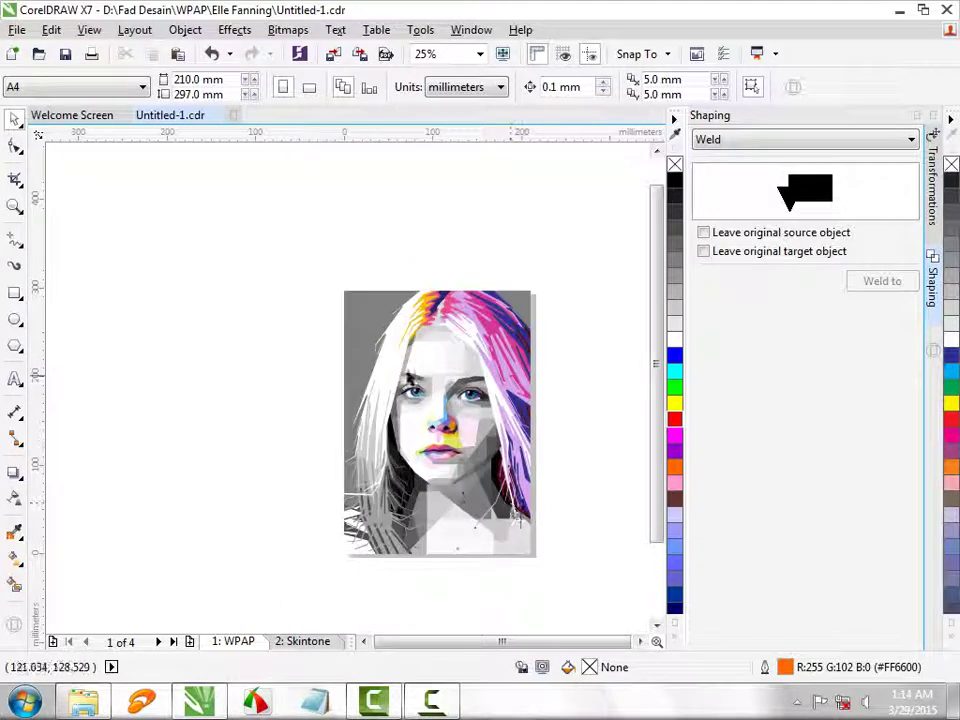
# Step: Fill the light grey strands on the left side of the hair with lime green #BAD932
pyautogui.scroll(3, 375, 432)
pyautogui.click(375, 432)
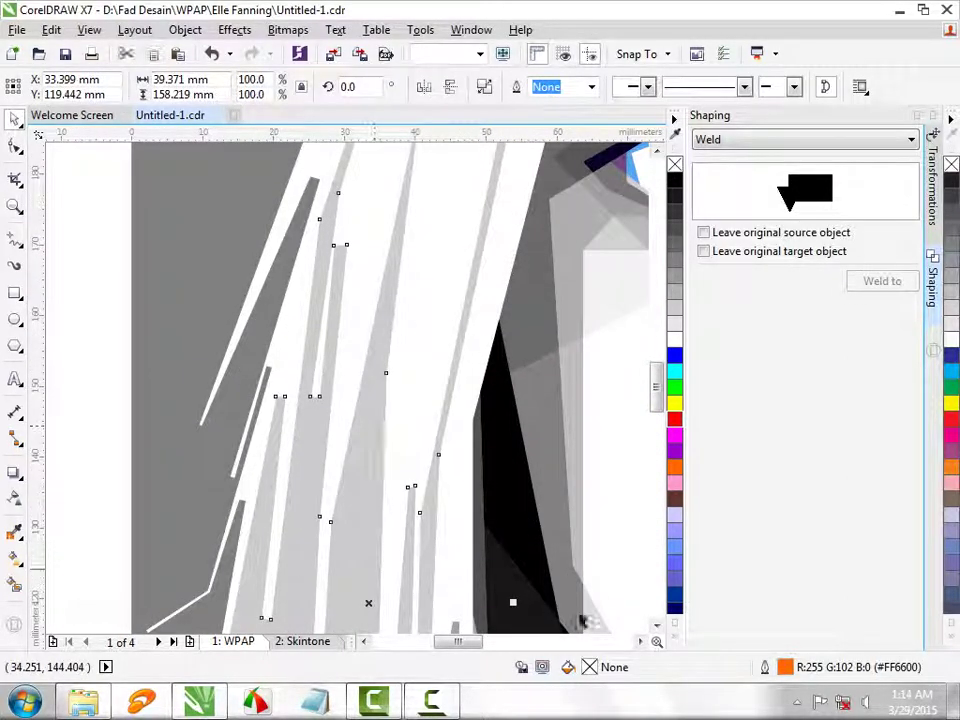
pyautogui.hotkey('shift', 'F11')
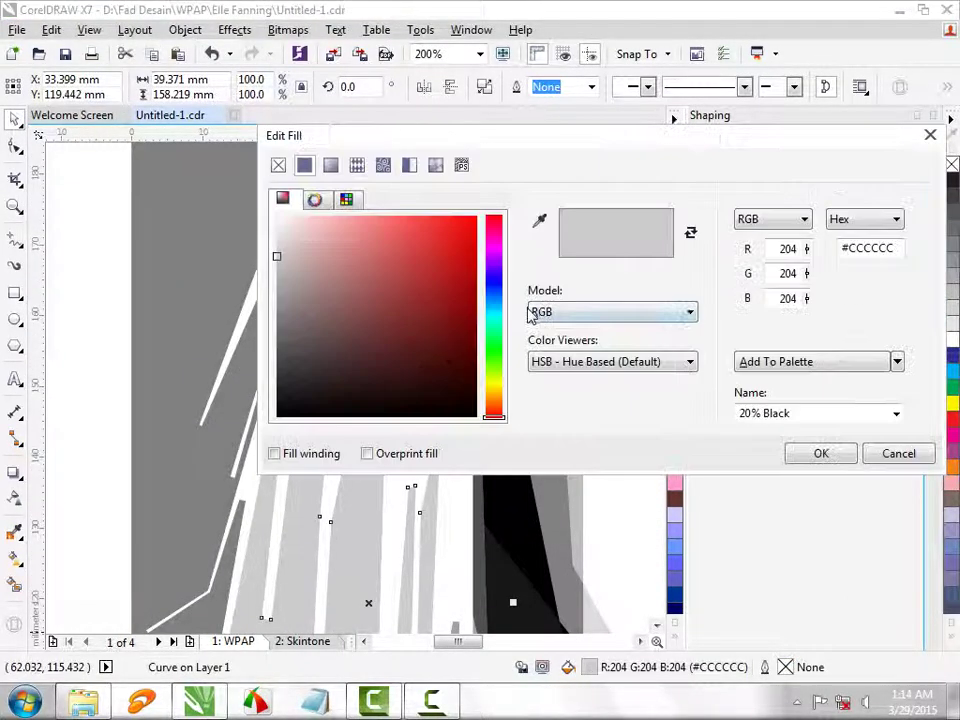
pyautogui.moveTo(494, 378); pyautogui.dragTo(503, 386)
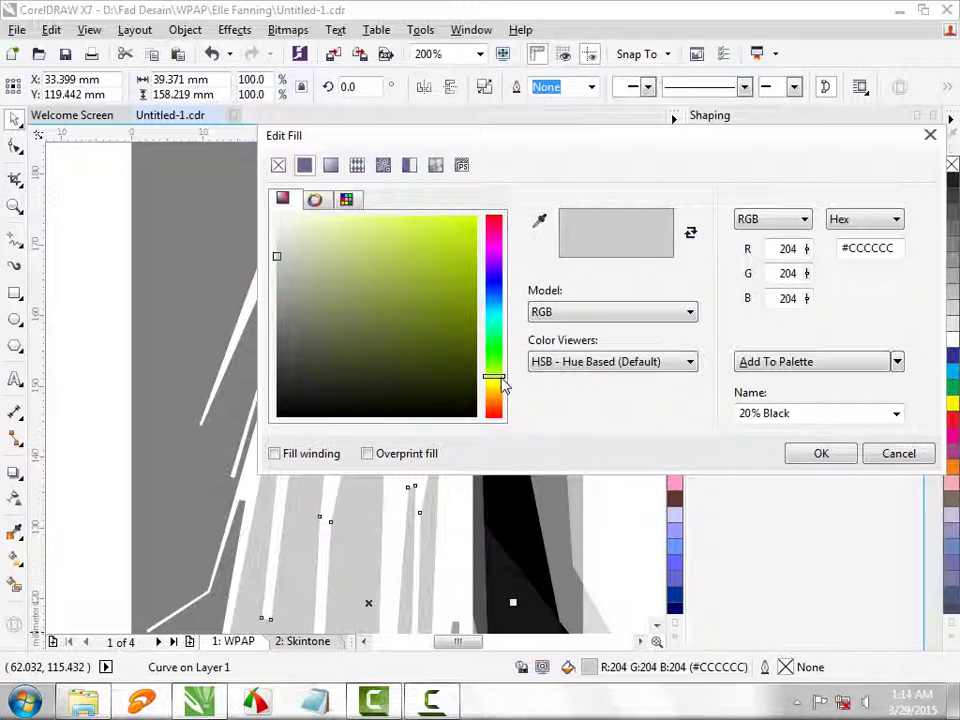
pyautogui.moveTo(462, 306)
pyautogui.mouseDown()
pyautogui.moveTo(444, 268)
pyautogui.moveTo(407, 236)
pyautogui.moveTo(429, 245)
pyautogui.mouseUp()
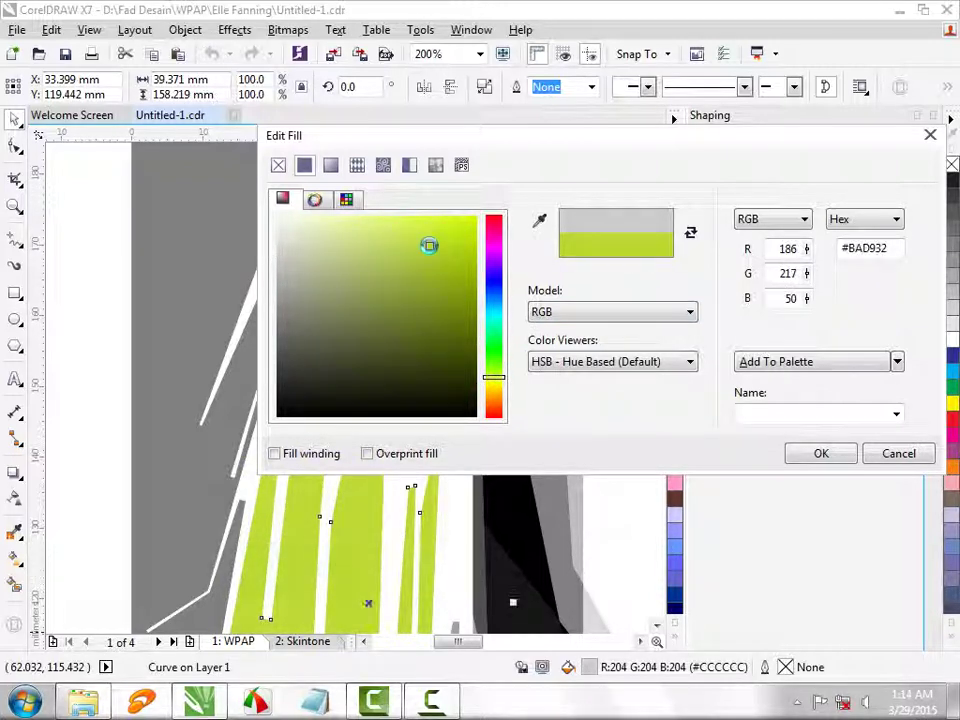
pyautogui.click(818, 454)
pyautogui.scroll(-4, 343, 360)
pyautogui.click(257, 379)
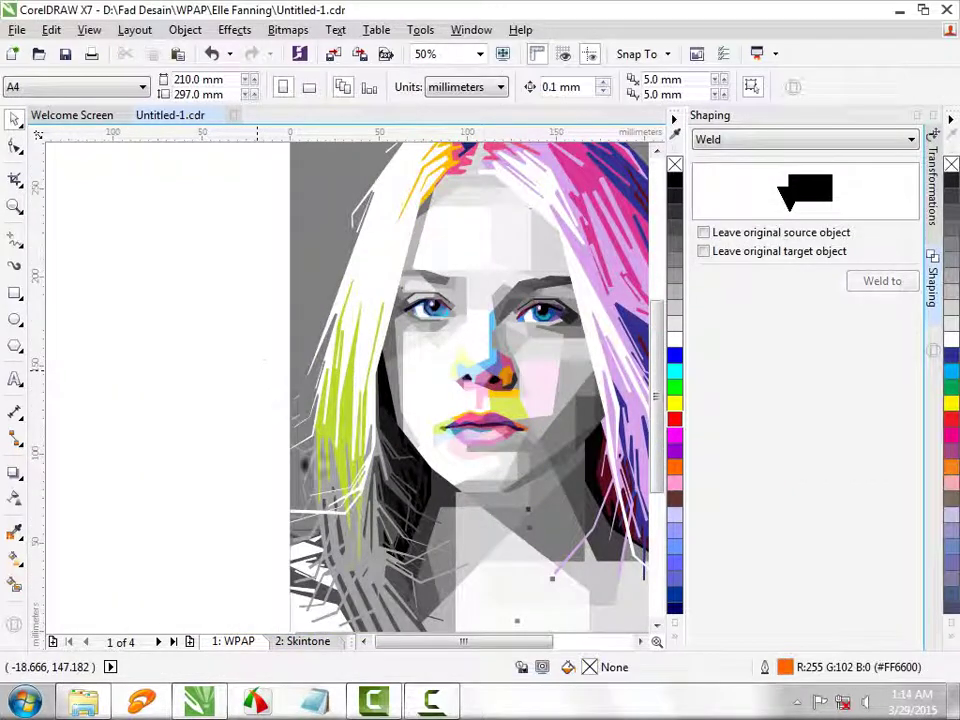
# Step: Fill the medium grey strands at the lower left of the hair with a fully saturated bright orange
pyautogui.scroll(2, 335, 558)
pyautogui.click(386, 561)
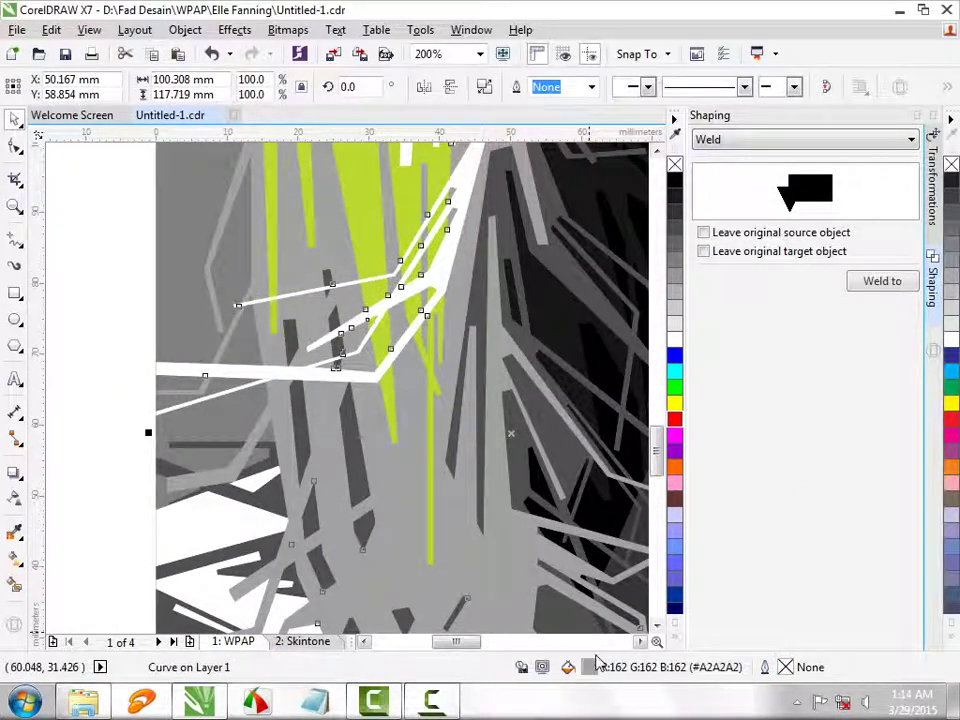
pyautogui.hotkey('shift', 'F11')
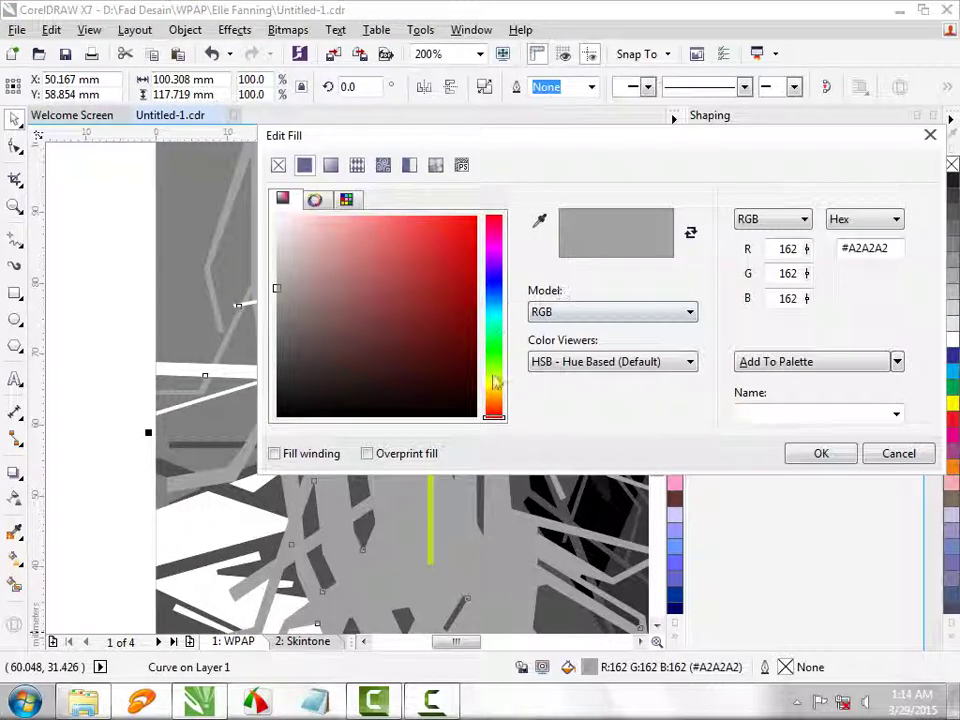
pyautogui.moveTo(497, 386); pyautogui.dragTo(502, 408)
pyautogui.moveTo(420, 250); pyautogui.dragTo(497, 190)
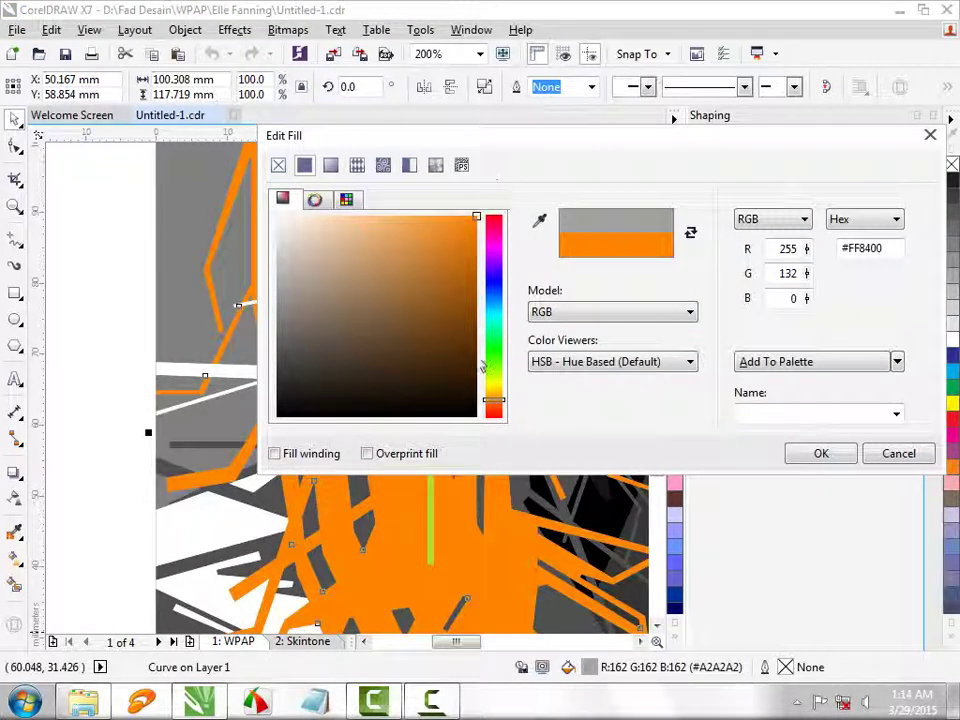
pyautogui.moveTo(488, 408); pyautogui.dragTo(491, 398)
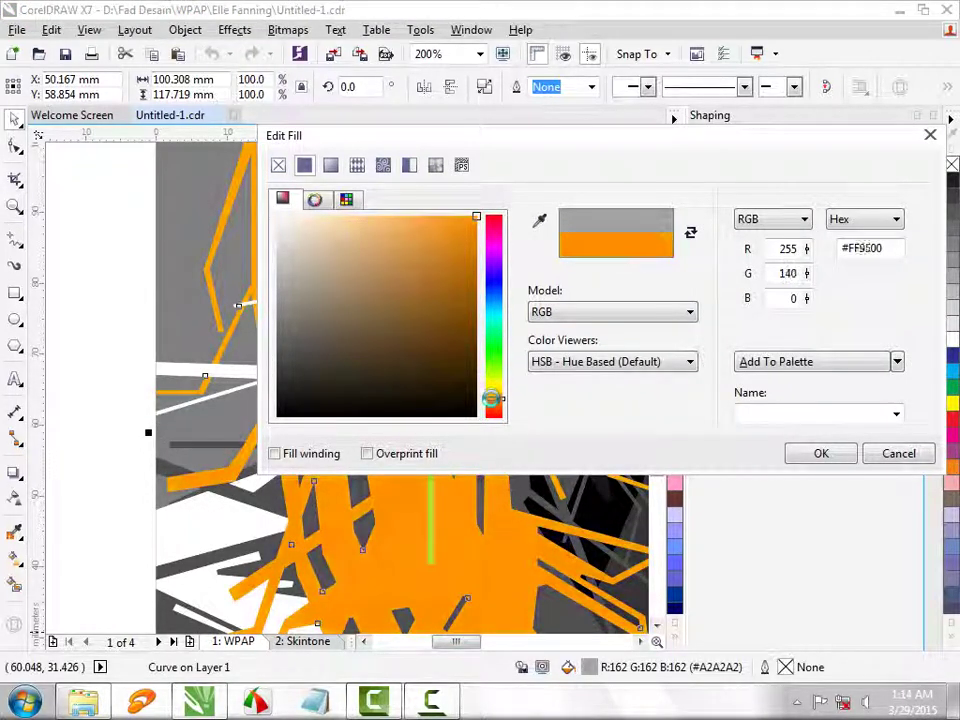
pyautogui.click(821, 454)
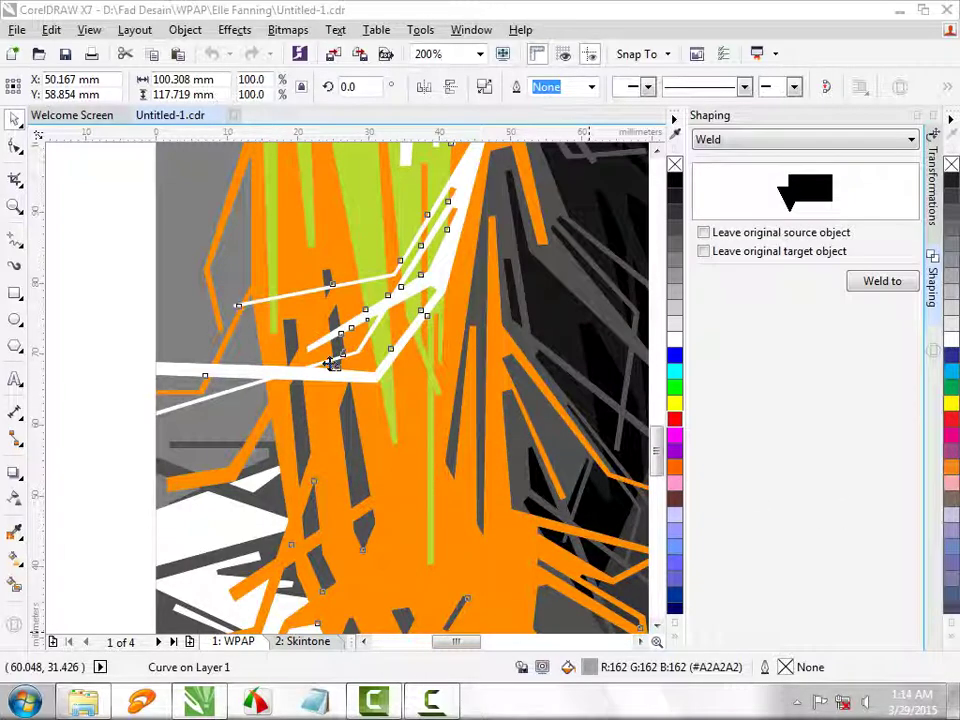
pyautogui.scroll(-4, 317, 369)
pyautogui.click(264, 433)
pyautogui.scroll(-1, 272, 450)
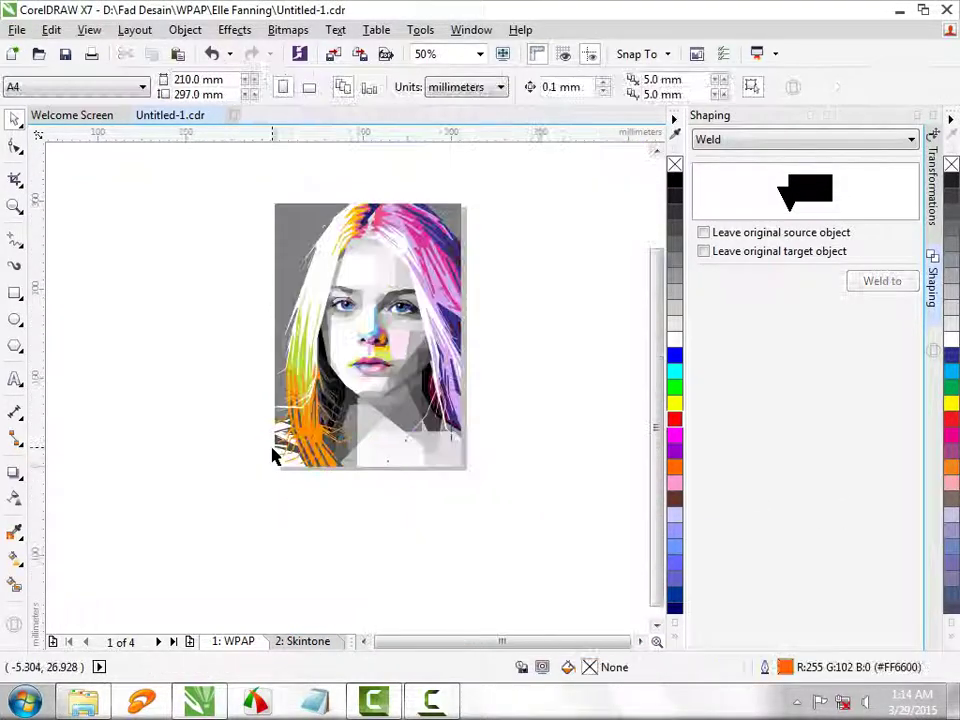
# Step: Fill the dark grey shapes between the orange strands at the lower left of the hair with crimson #B52854
pyautogui.scroll(1, 300, 432)
pyautogui.scroll(5, 300, 432)
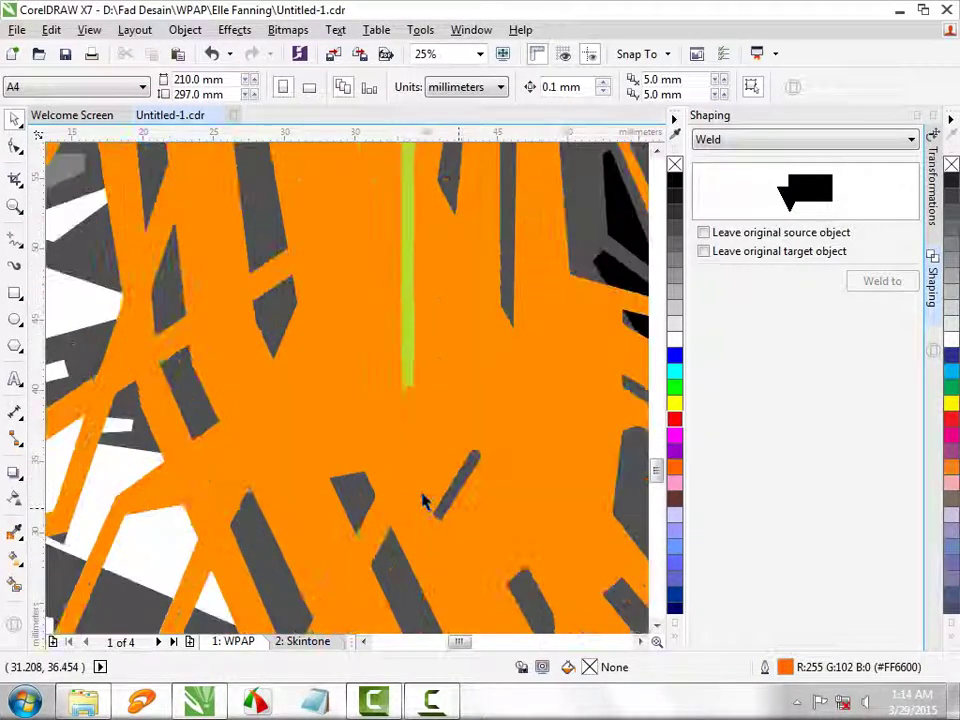
pyautogui.click(290, 497)
pyautogui.scroll(-3, 290, 497)
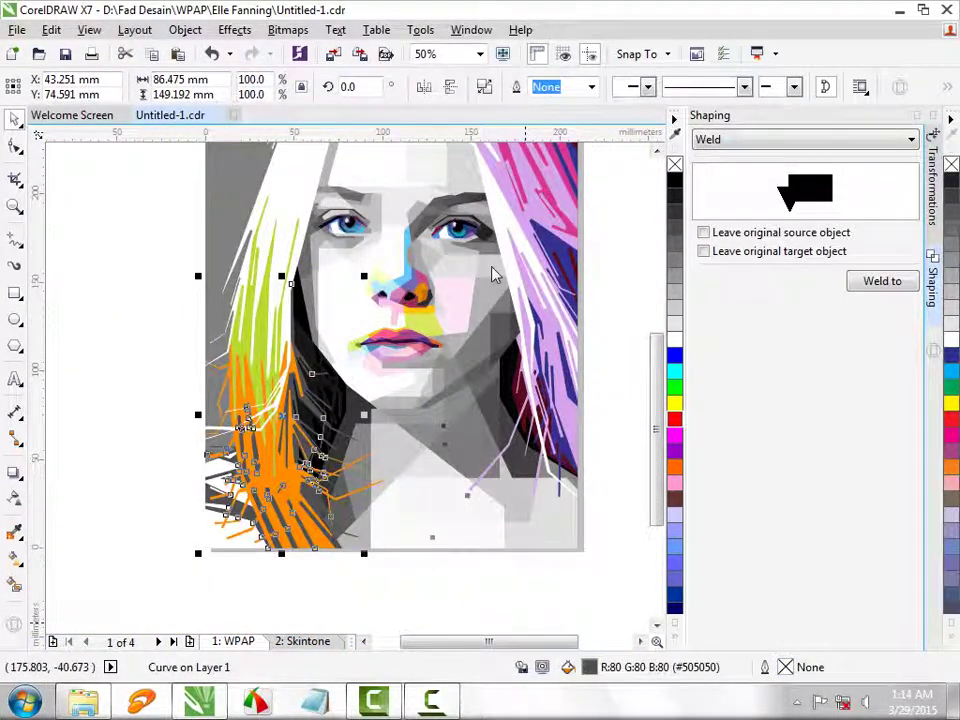
pyautogui.hotkey('shift', 'F11')
pyautogui.click(494, 224)
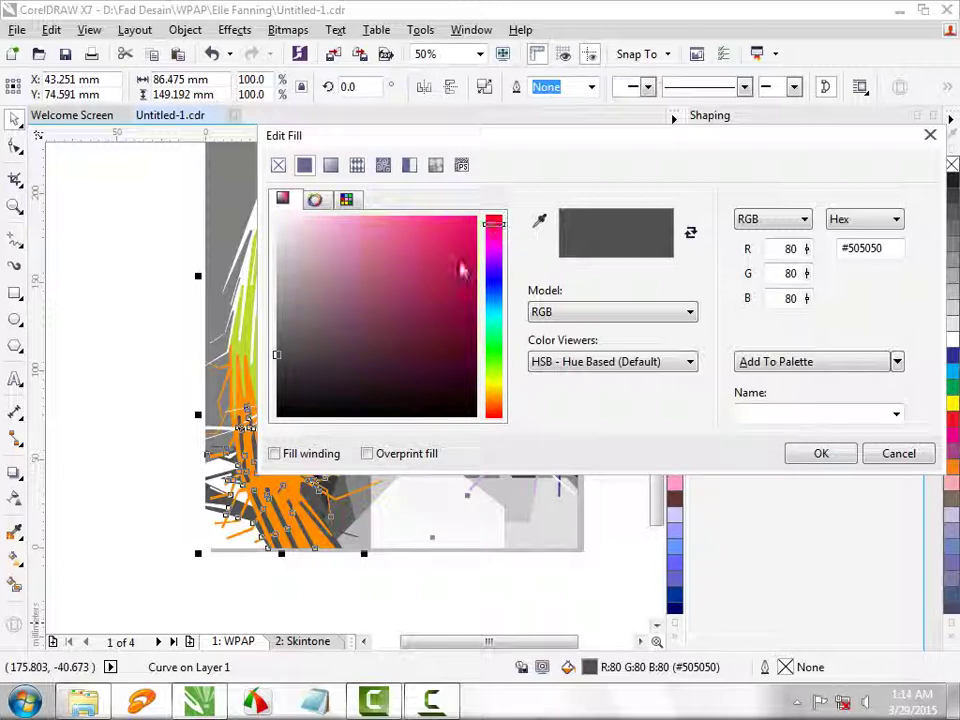
pyautogui.moveTo(443, 288)
pyautogui.mouseDown()
pyautogui.moveTo(420, 264)
pyautogui.moveTo(392, 266)
pyautogui.moveTo(441, 279)
pyautogui.moveTo(432, 274)
pyautogui.mouseUp()
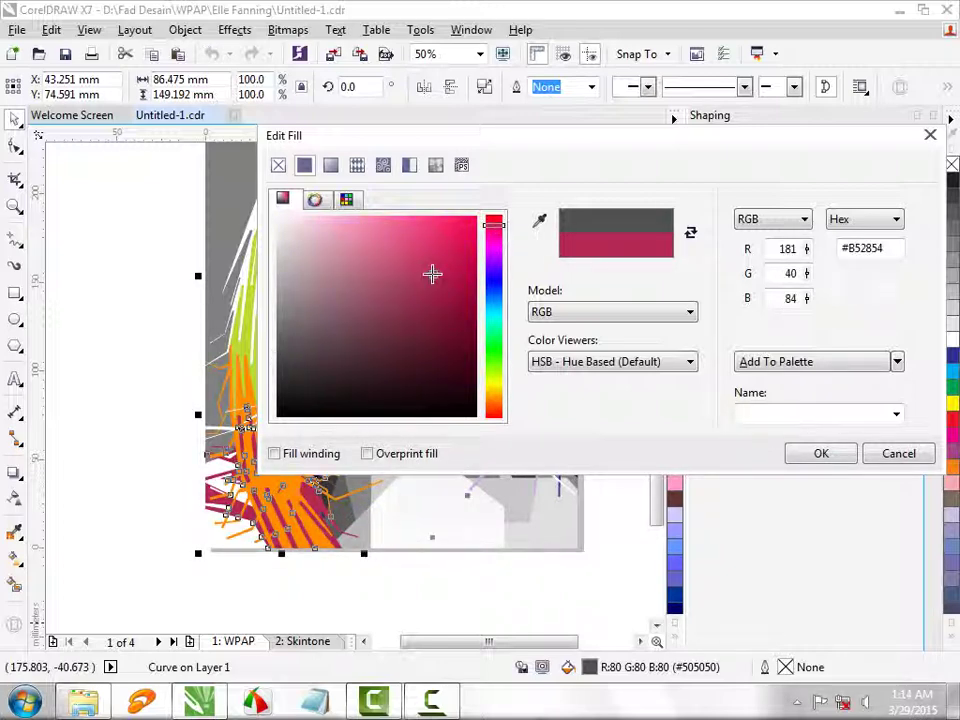
pyautogui.click(845, 454)
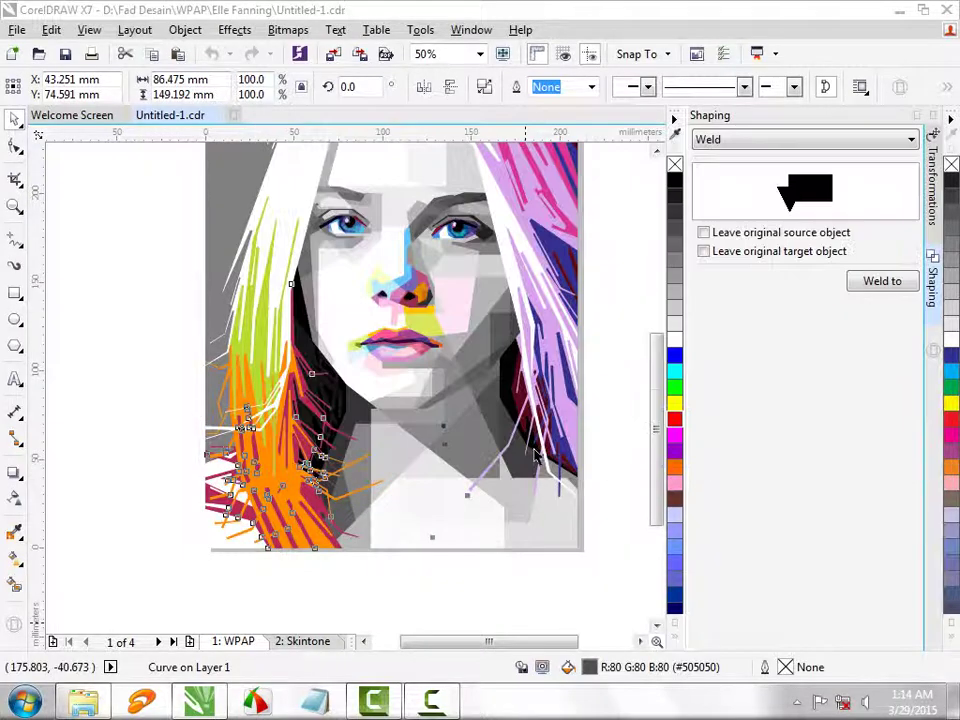
pyautogui.click(465, 589)
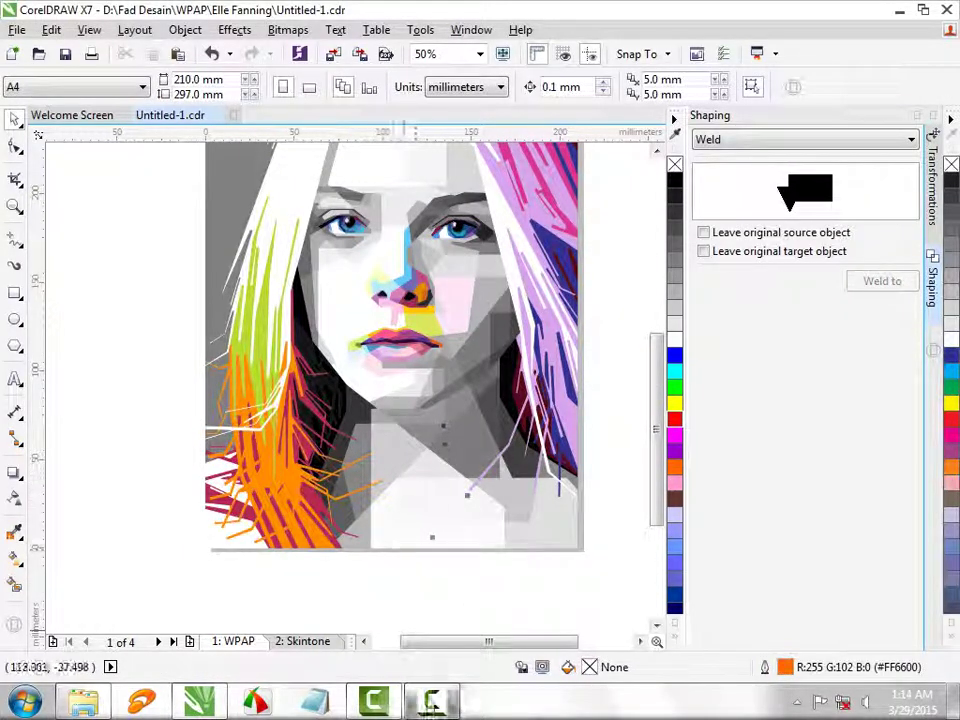
# Step: Fill the near-black hair strands beside the neck on the left with dark navy #0F0542
pyautogui.scroll(2, 310, 385)
pyautogui.click(308, 395)
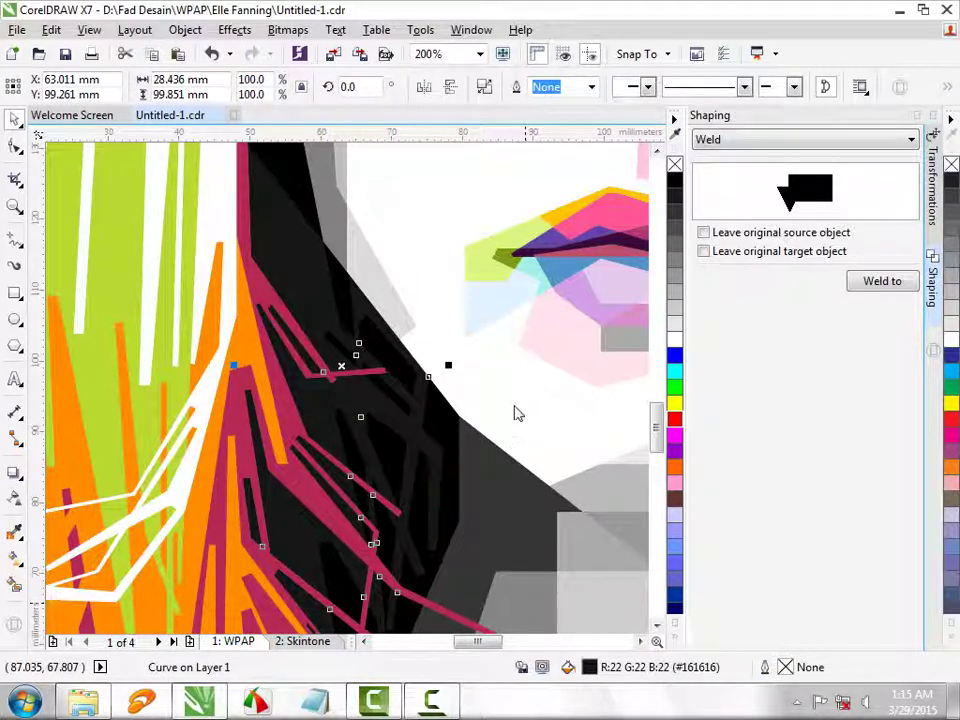
pyautogui.hotkey('shift', 'F11')
pyautogui.moveTo(493, 330); pyautogui.dragTo(500, 283)
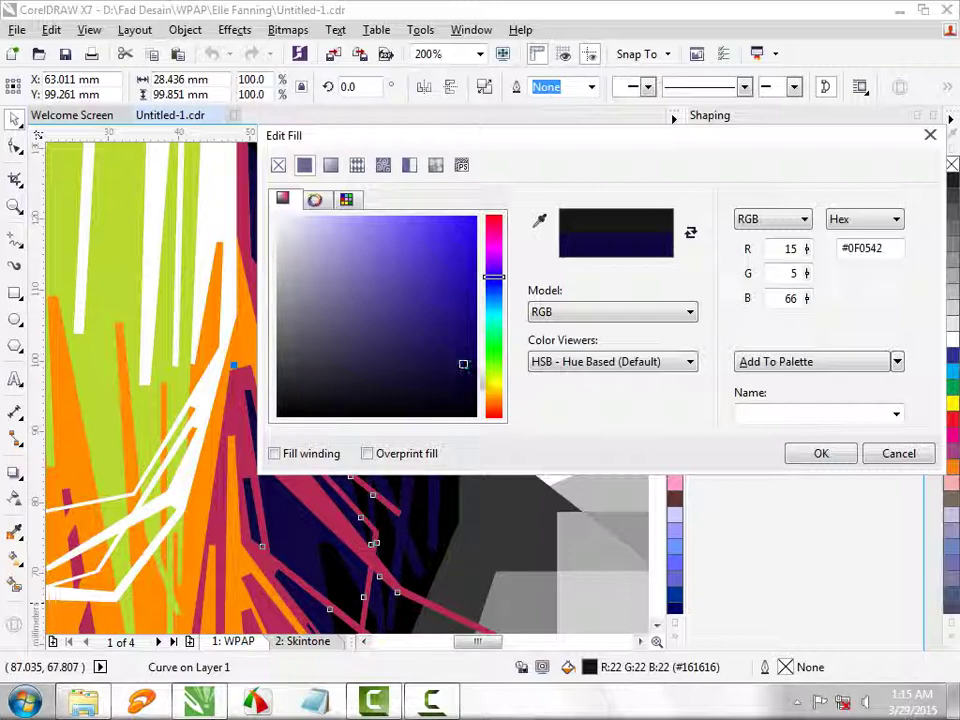
pyautogui.click(799, 457)
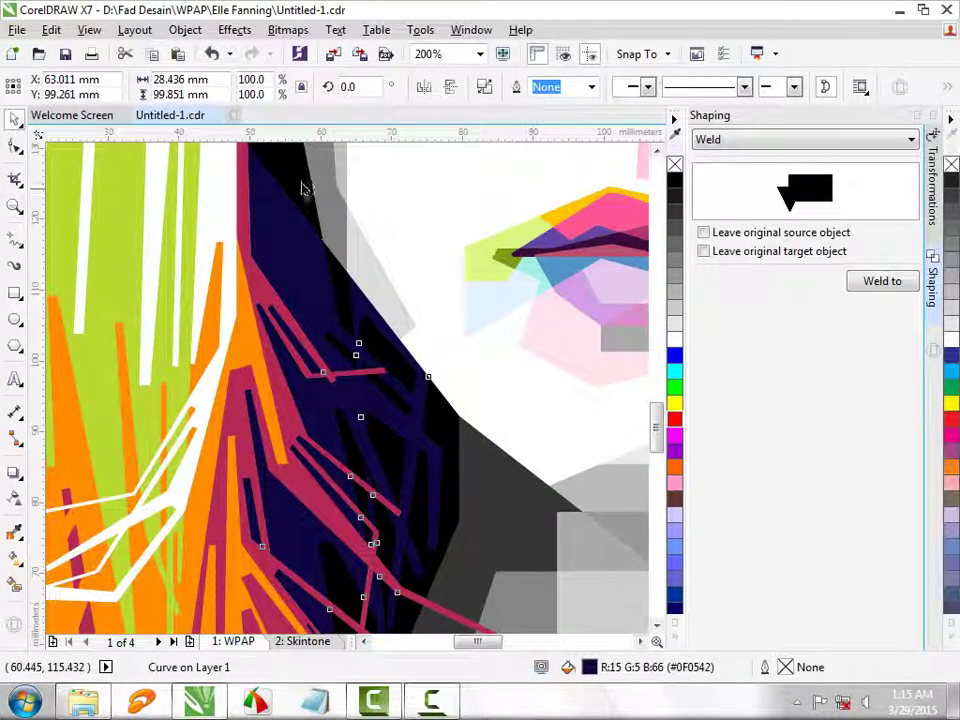
# Step: Sample white #FFFFFF from the empty area outside the page and apply it to the grey background behind the head
pyautogui.click(298, 181)
pyautogui.scroll(-2, 298, 181)
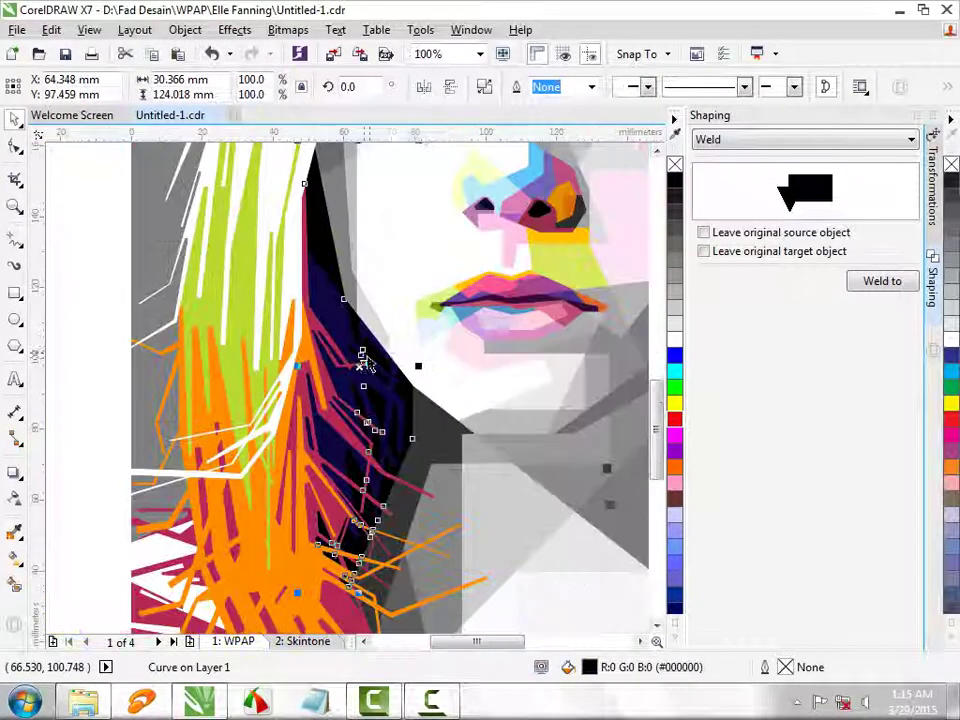
pyautogui.click(118, 360)
pyautogui.scroll(-2, 203, 400)
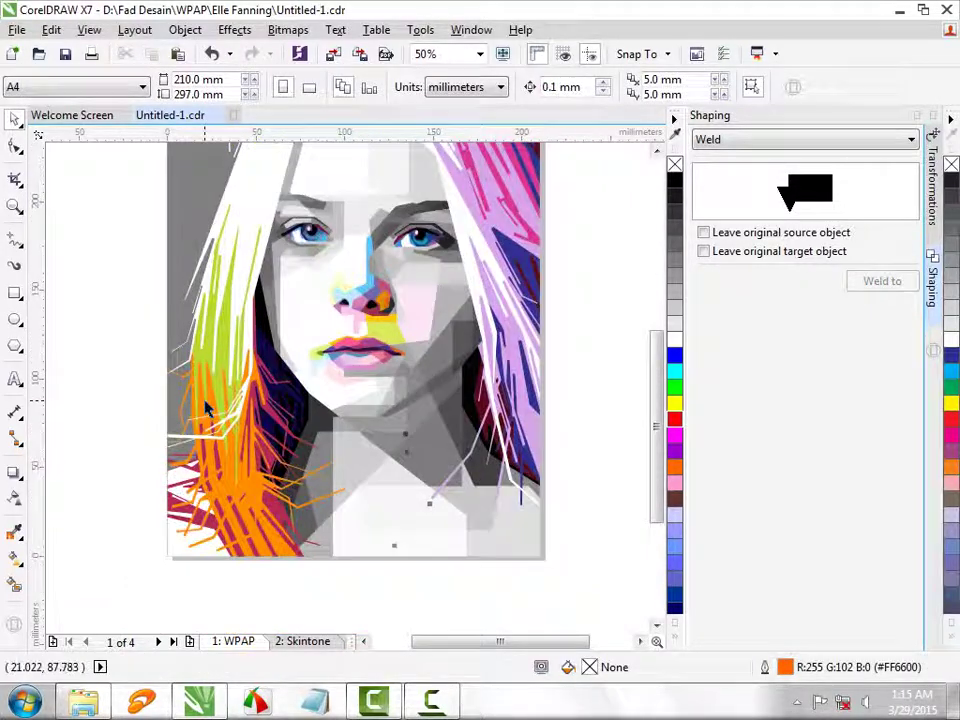
pyautogui.press('i')
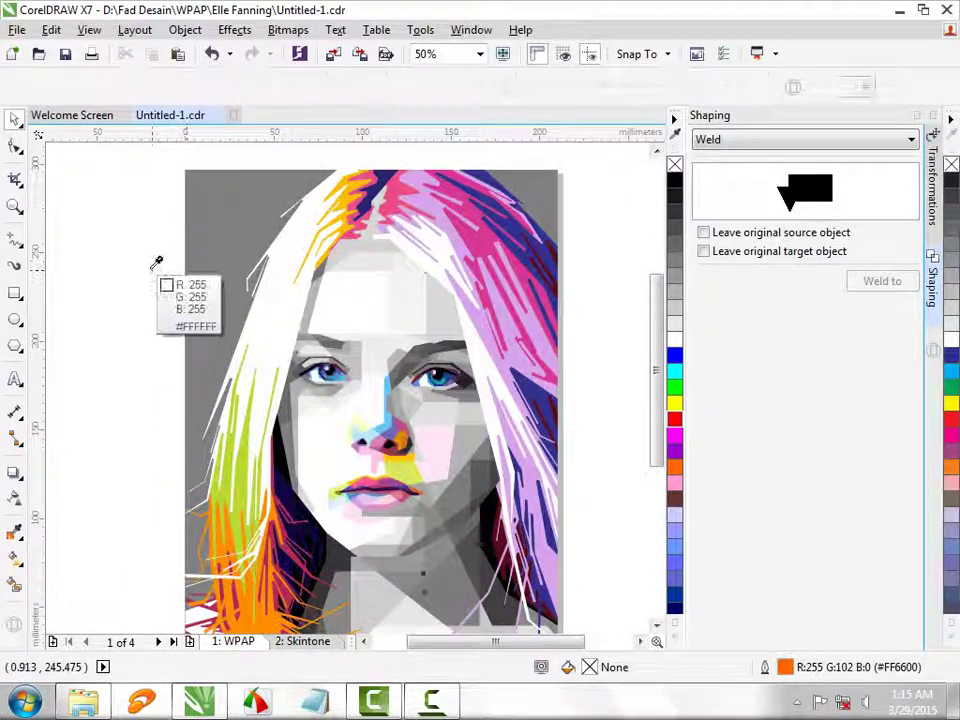
pyautogui.scroll(-2, 223, 242)
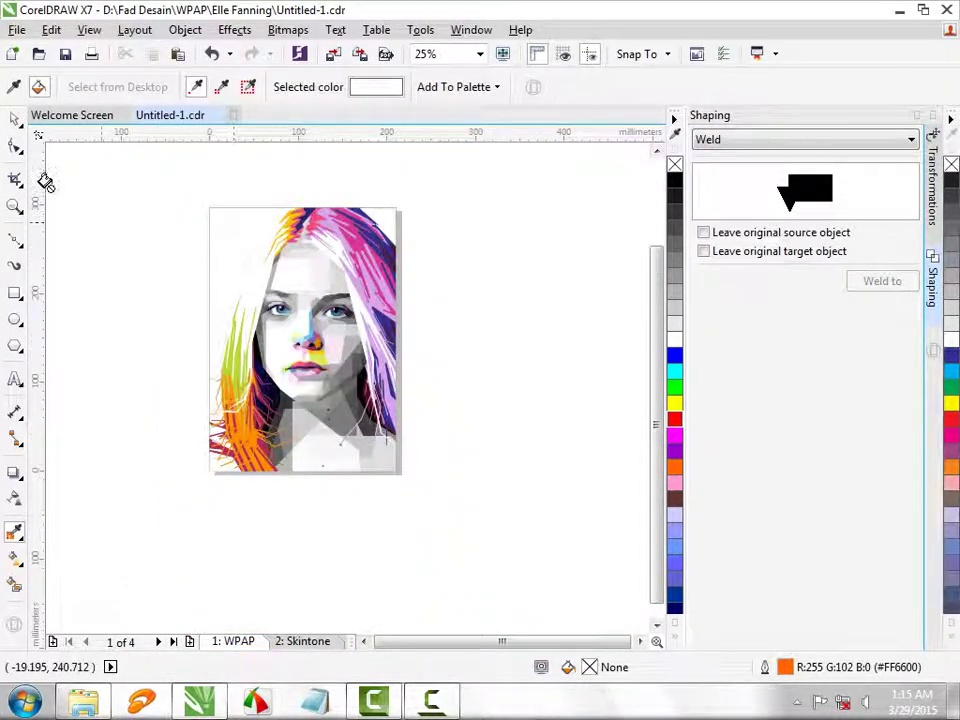
pyautogui.press('space')
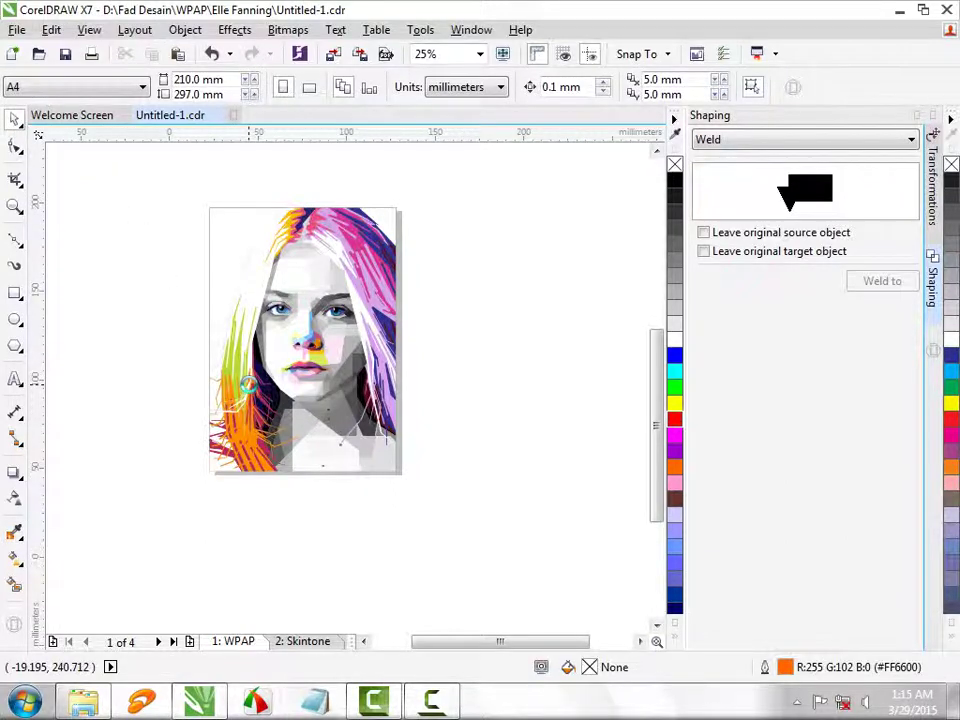
# Step: Fill the off-white chest shape at the bottom of the portrait with pure white #FFFFFF
pyautogui.scroll(1, 249, 390)
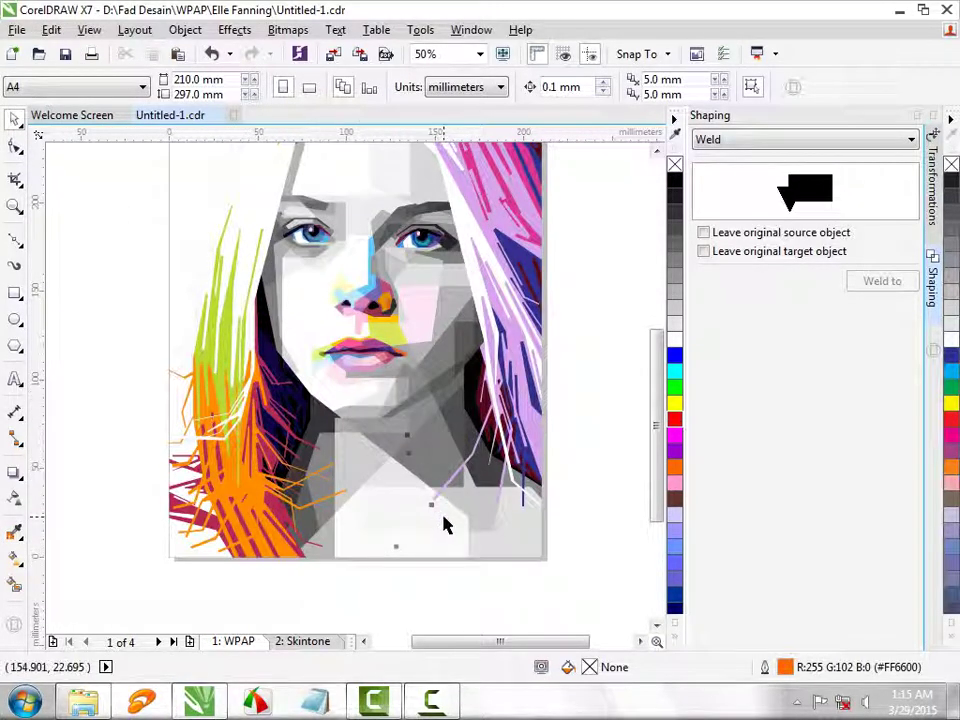
pyautogui.click(424, 537)
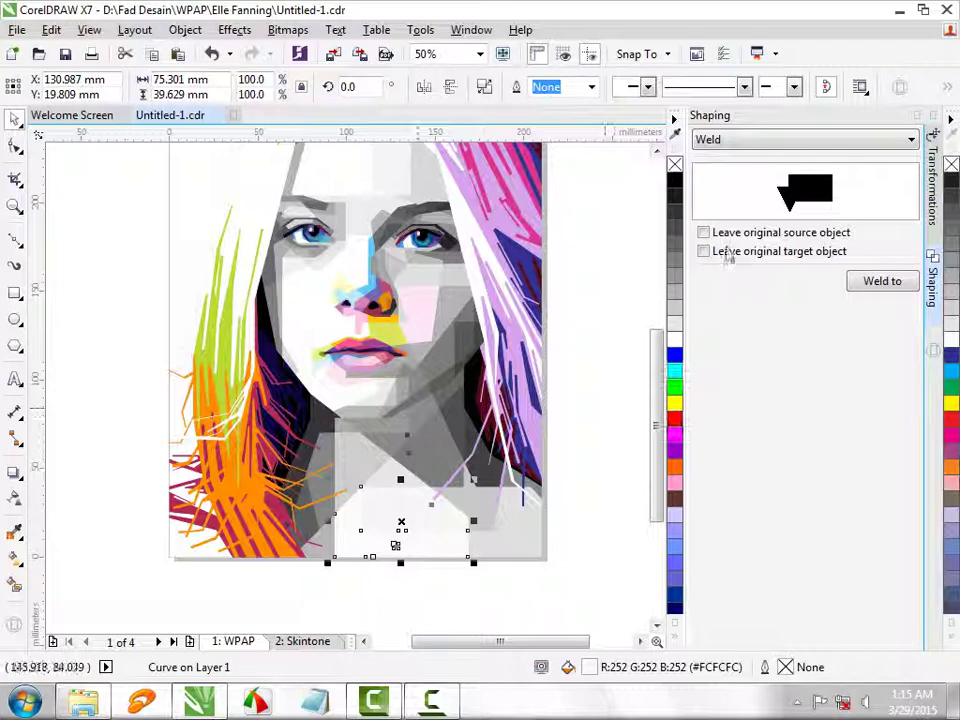
pyautogui.click(674, 340)
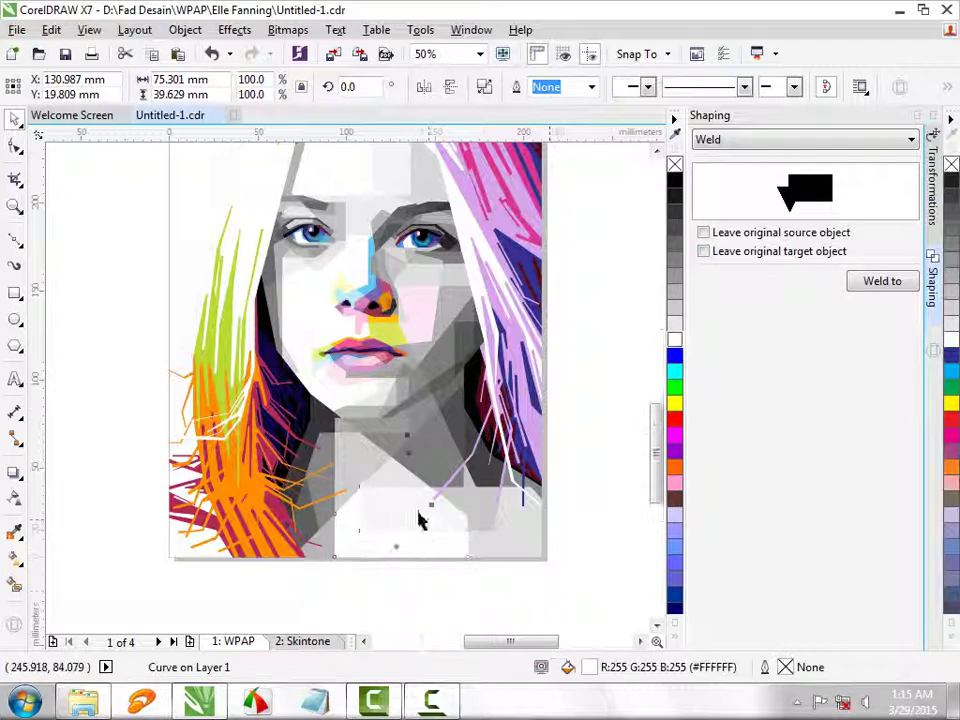
pyautogui.scroll(2, 420, 512)
pyautogui.scroll(-1, 376, 538)
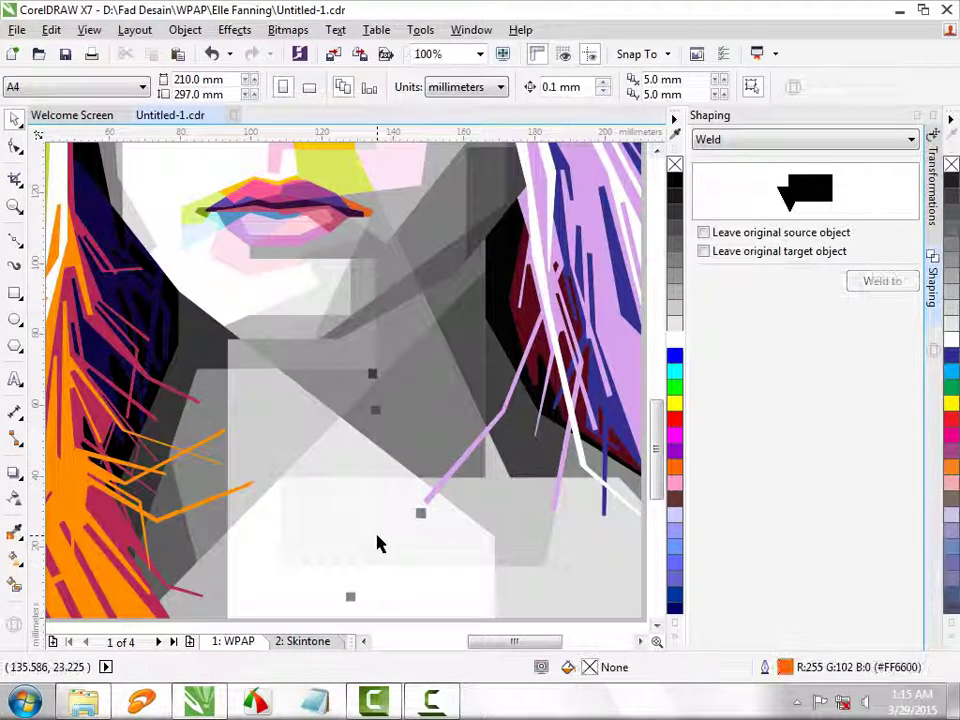
pyautogui.scroll(-1, 376, 543)
pyautogui.click(326, 551)
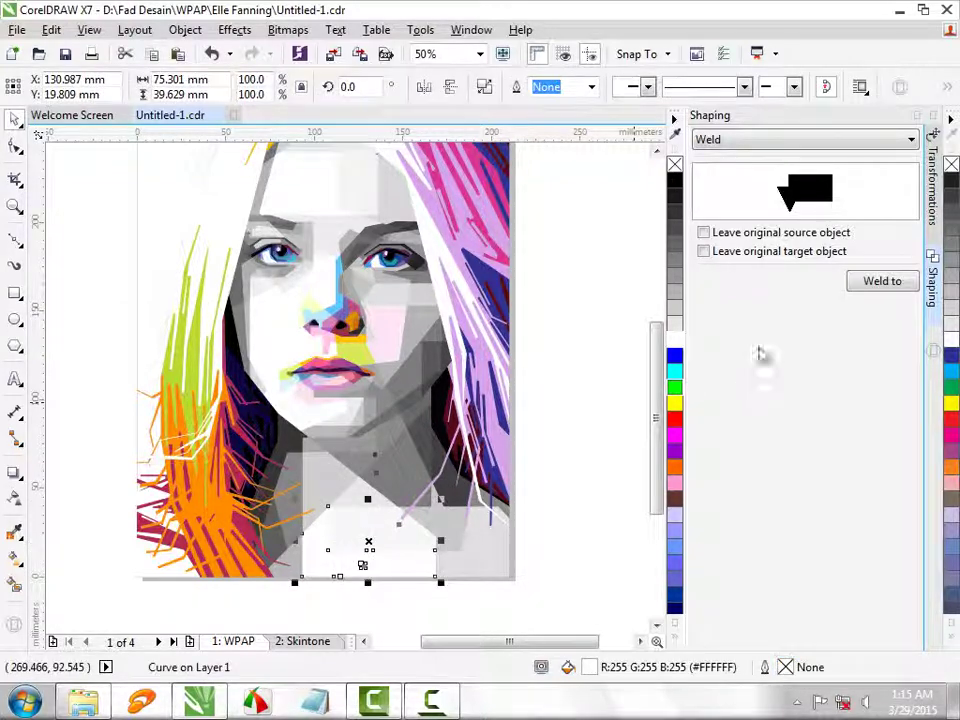
pyautogui.click(874, 283)
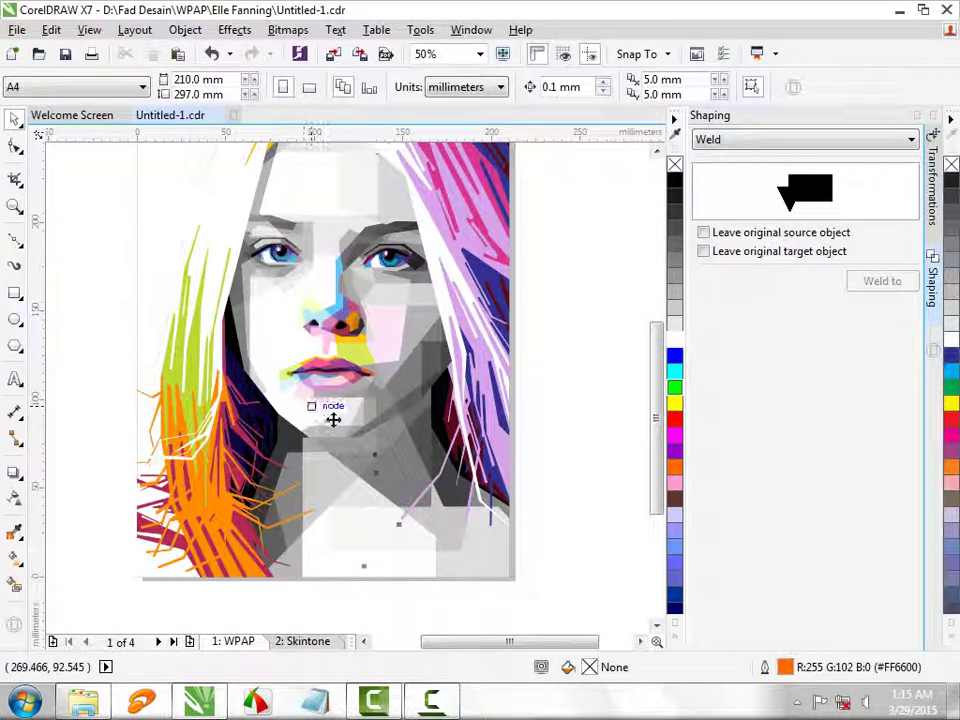
pyautogui.click(333, 418)
pyautogui.press('Escape')
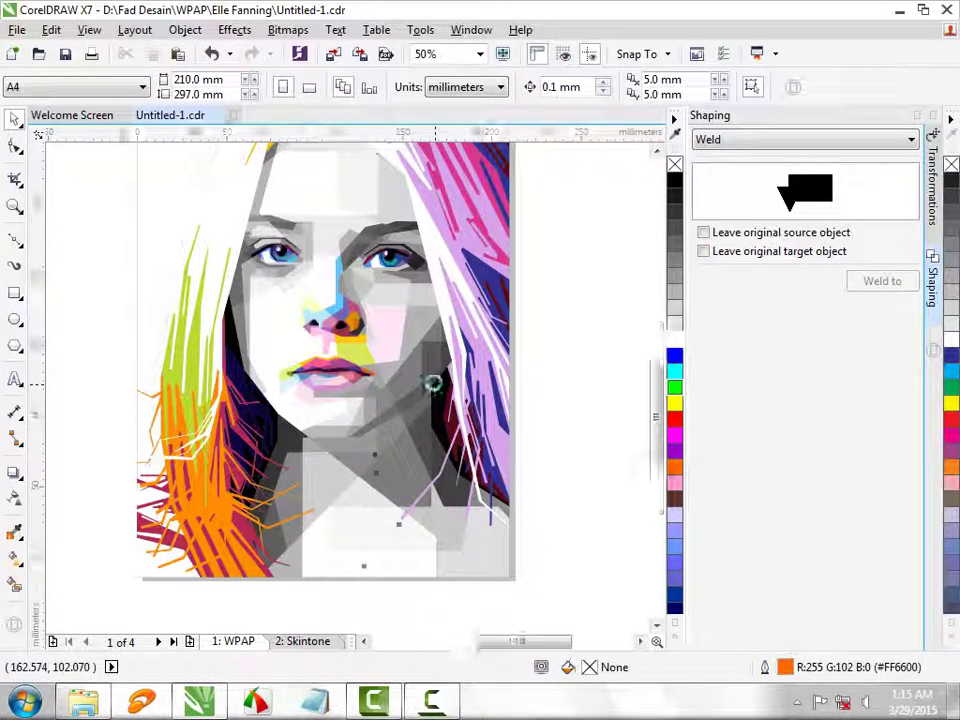
# Step: Fill the dark grey jaw shape next to the right-hand hair with blue #383482
pyautogui.scroll(3, 432, 384)
pyautogui.click(433, 383)
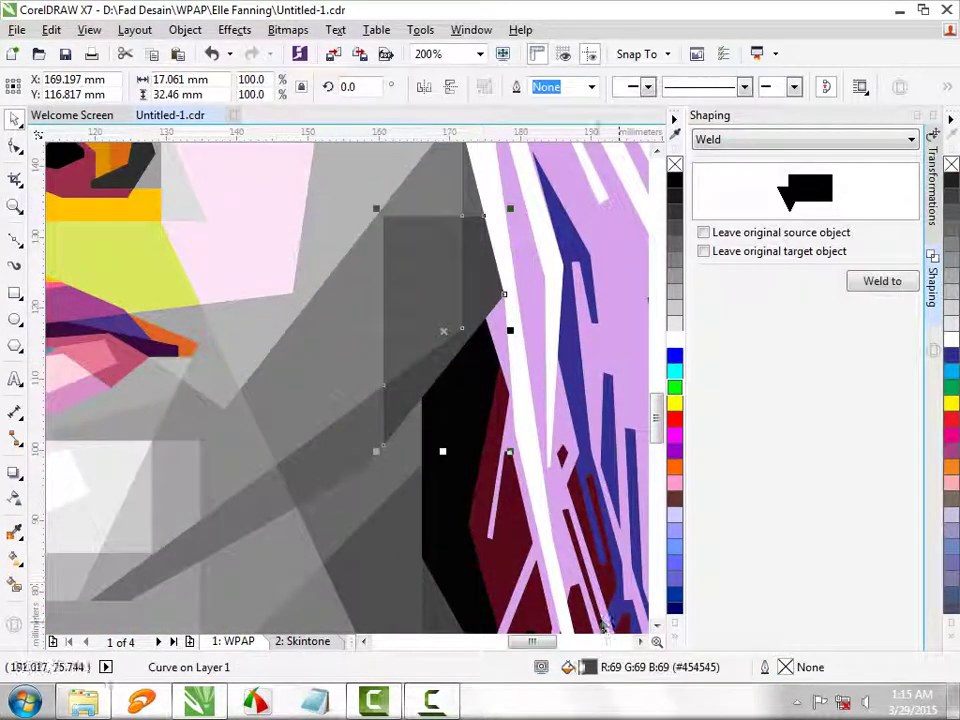
pyautogui.hotkey('shift', 'F11')
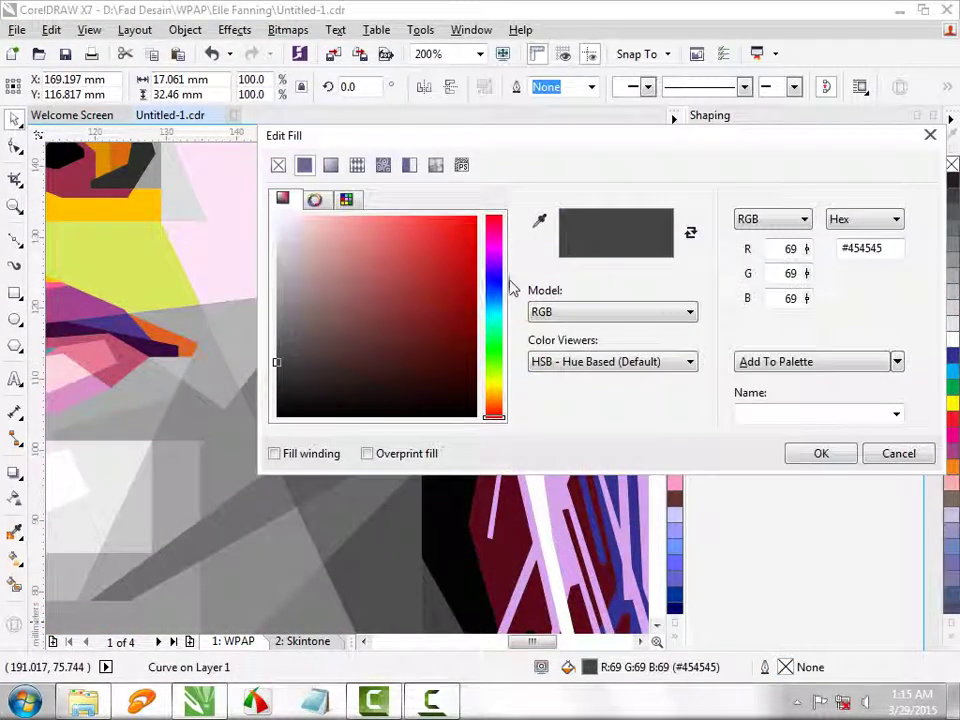
pyautogui.click(496, 283)
pyautogui.moveTo(426, 347); pyautogui.dragTo(396, 319)
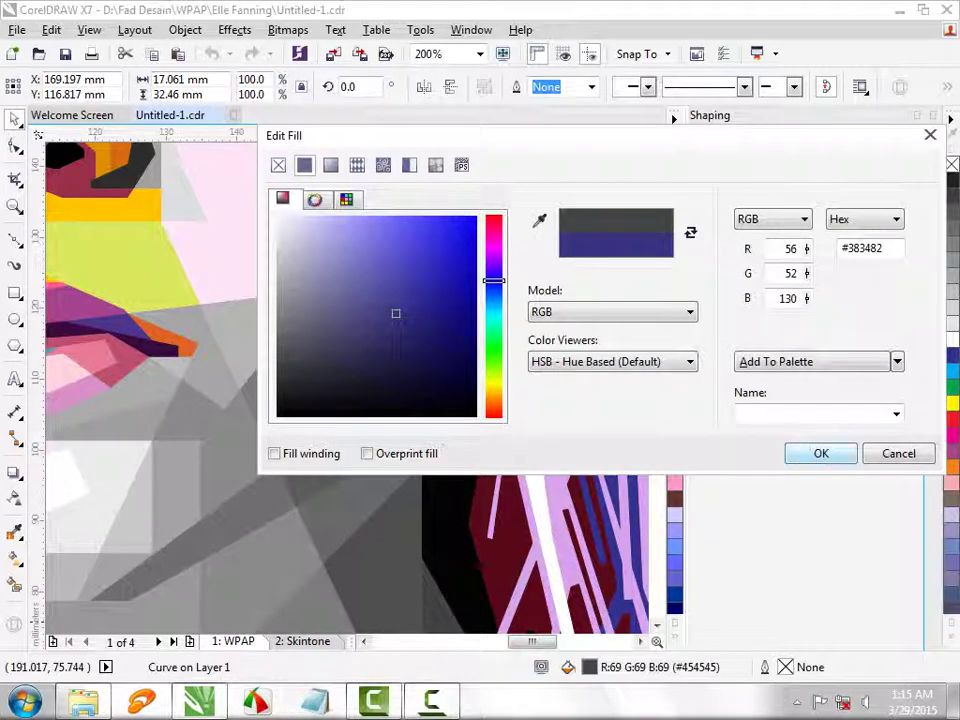
pyautogui.press('Return')
# Step: Fill the medium grey lower cheek shape adjoining the blue jaw shape with pink #E6457A
pyautogui.click(431, 317)
pyautogui.click(333, 360)
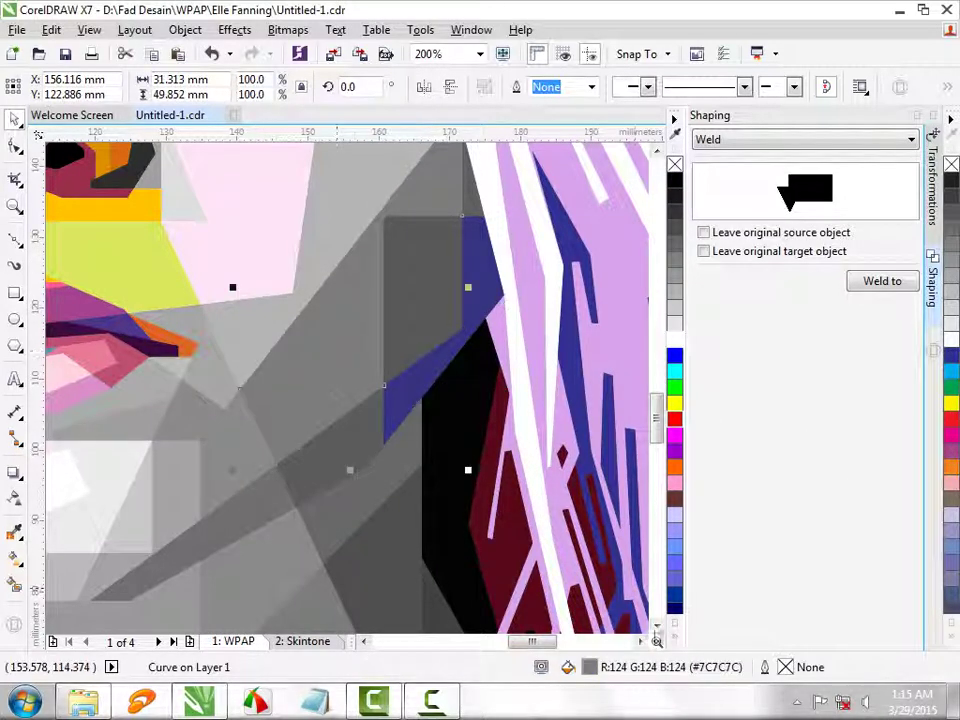
pyautogui.doubleClick(598, 672)
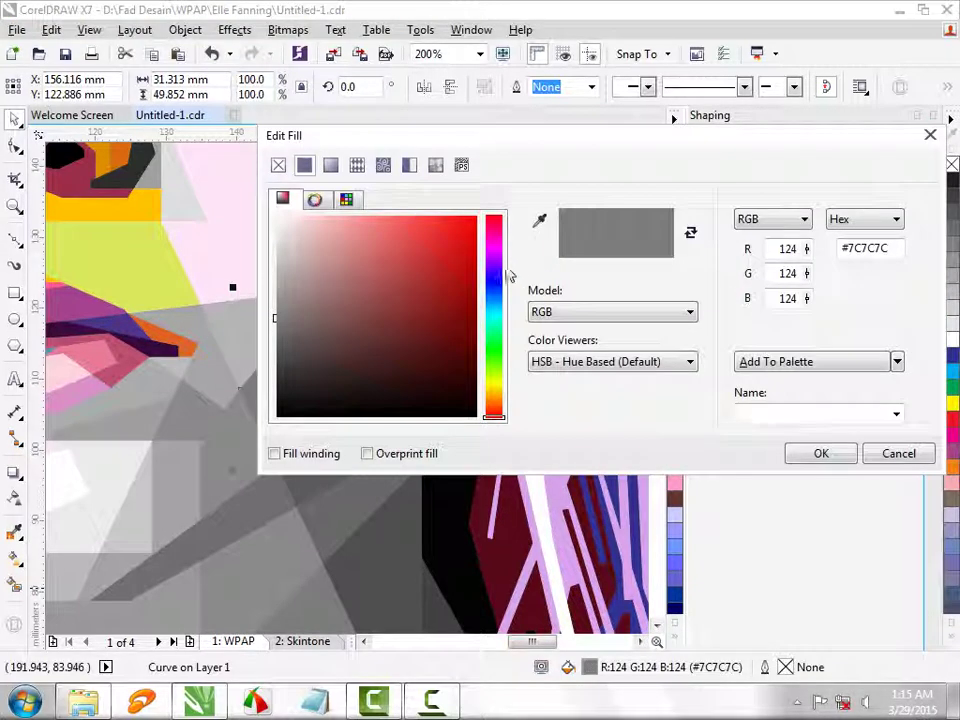
pyautogui.moveTo(494, 265); pyautogui.dragTo(500, 243)
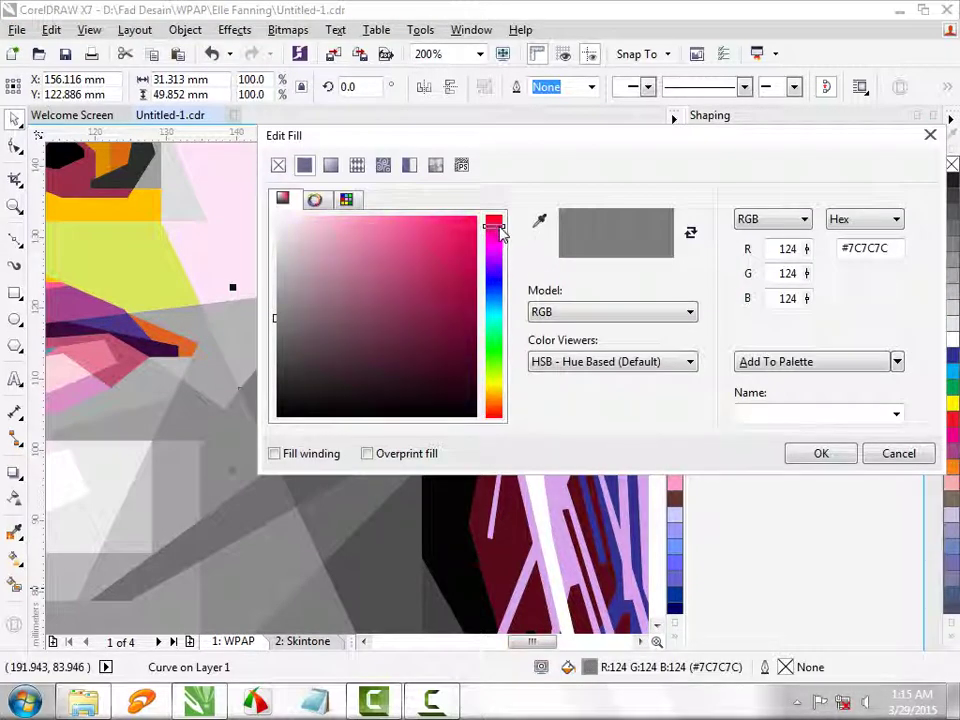
pyautogui.moveTo(417, 245)
pyautogui.mouseDown()
pyautogui.moveTo(381, 227)
pyautogui.moveTo(416, 236)
pyautogui.mouseUp()
pyautogui.moveTo(466, 140); pyautogui.dragTo(474, 205)
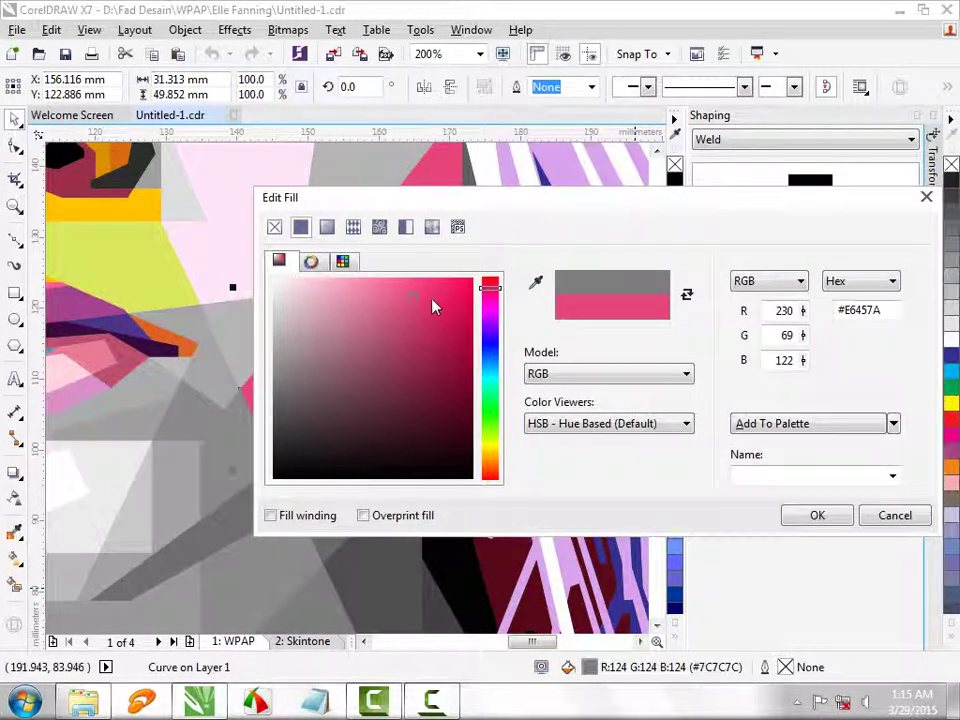
pyautogui.click(792, 514)
# Step: Sample purple #8F3C7E from a transparent copy of the blue shape over the pink, apply it to the dark grey overlap, and delete the copy
pyautogui.moveTo(429, 381); pyautogui.dragTo(323, 360)
pyautogui.click(14, 497)
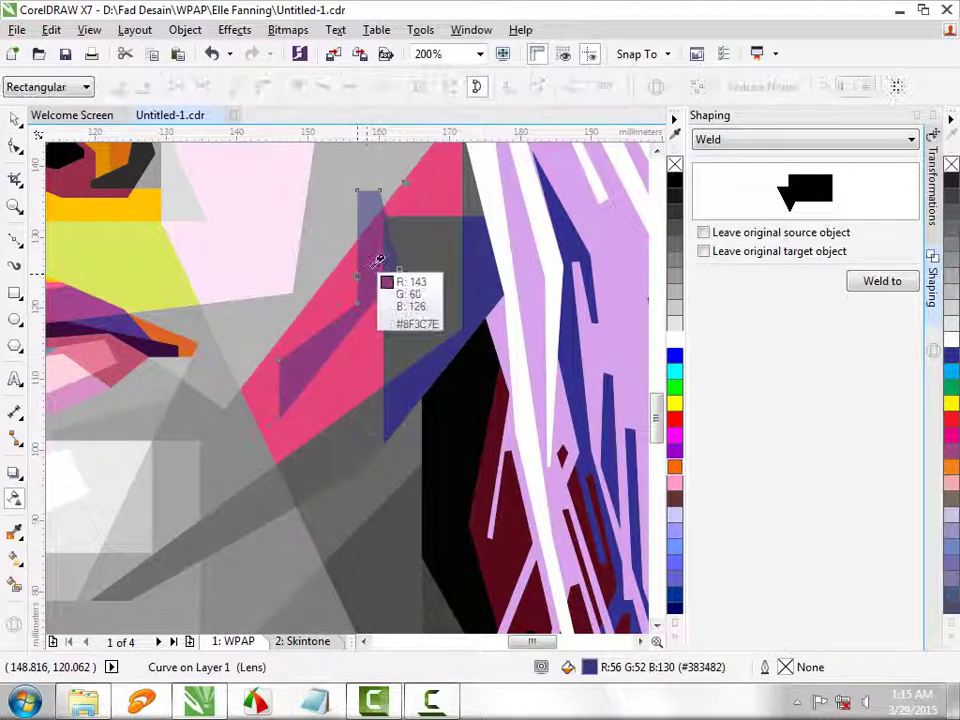
pyautogui.click(429, 253)
pyautogui.click(14, 119)
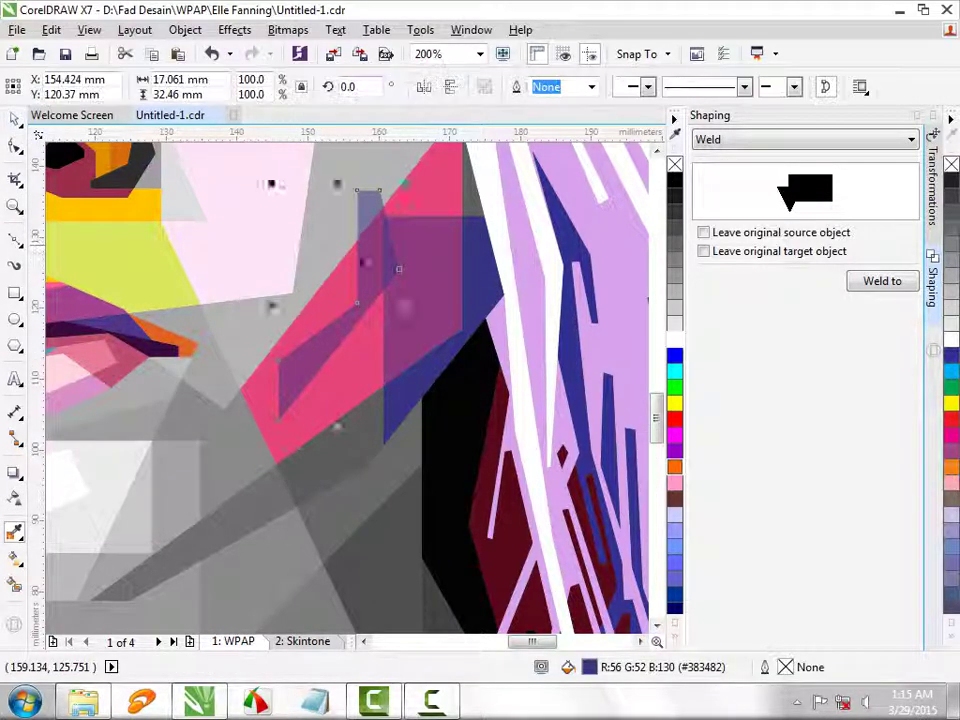
pyautogui.press('Delete')
# Step: Fill the narrow dark grey sliver between the pink cheek shape and the hair with a dark crimson derived from the sampled pink
pyautogui.scroll(-2, 339, 331)
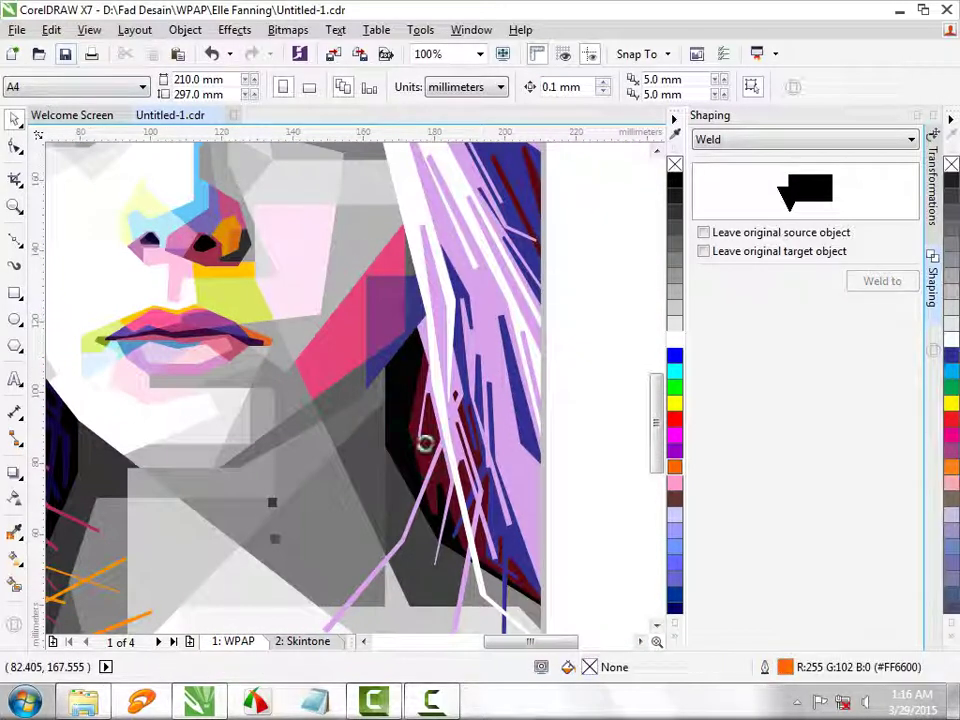
pyautogui.scroll(-2, 425, 443)
pyautogui.scroll(4, 416, 353)
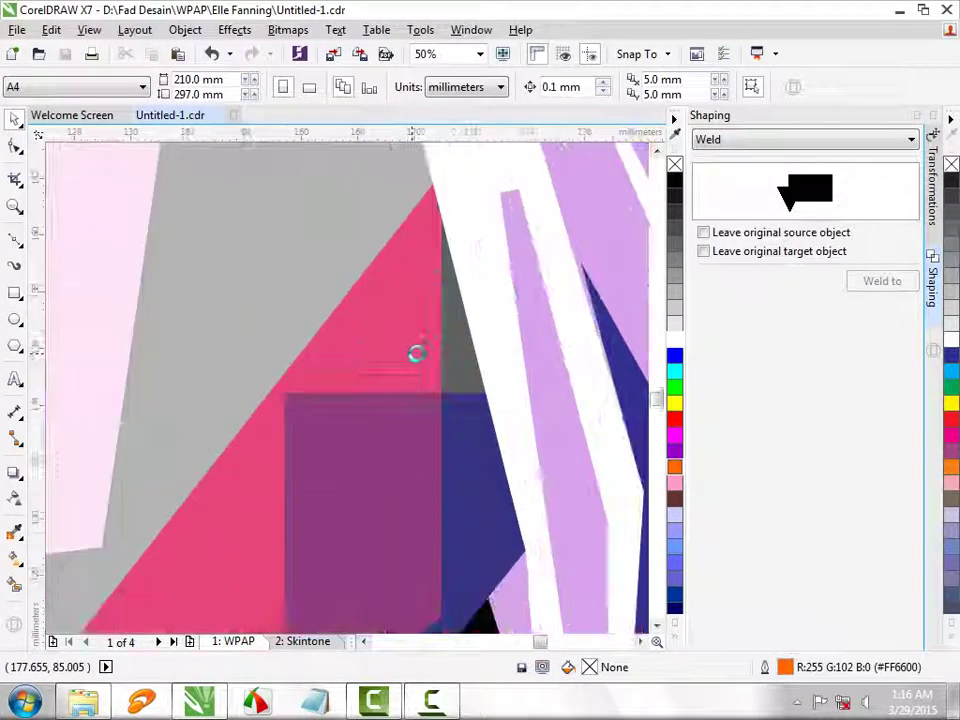
pyautogui.scroll(2, 416, 353)
pyautogui.click(514, 384)
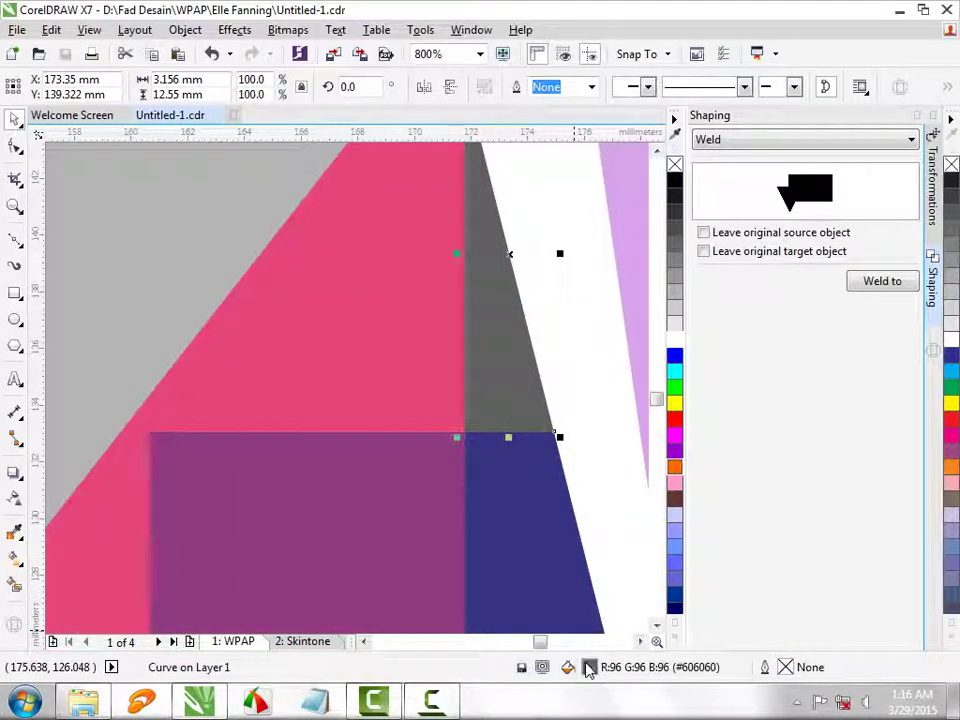
pyautogui.hotkey('shift', 'F11')
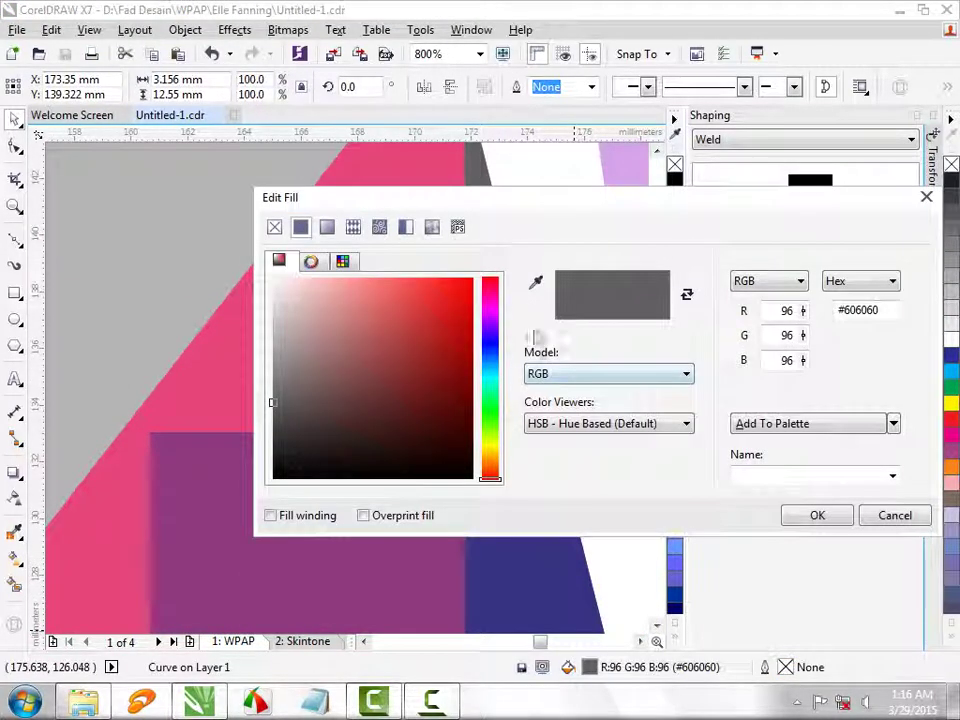
pyautogui.click(535, 284)
pyautogui.click(214, 359)
pyautogui.moveTo(426, 311); pyautogui.dragTo(439, 335)
pyautogui.click(817, 515)
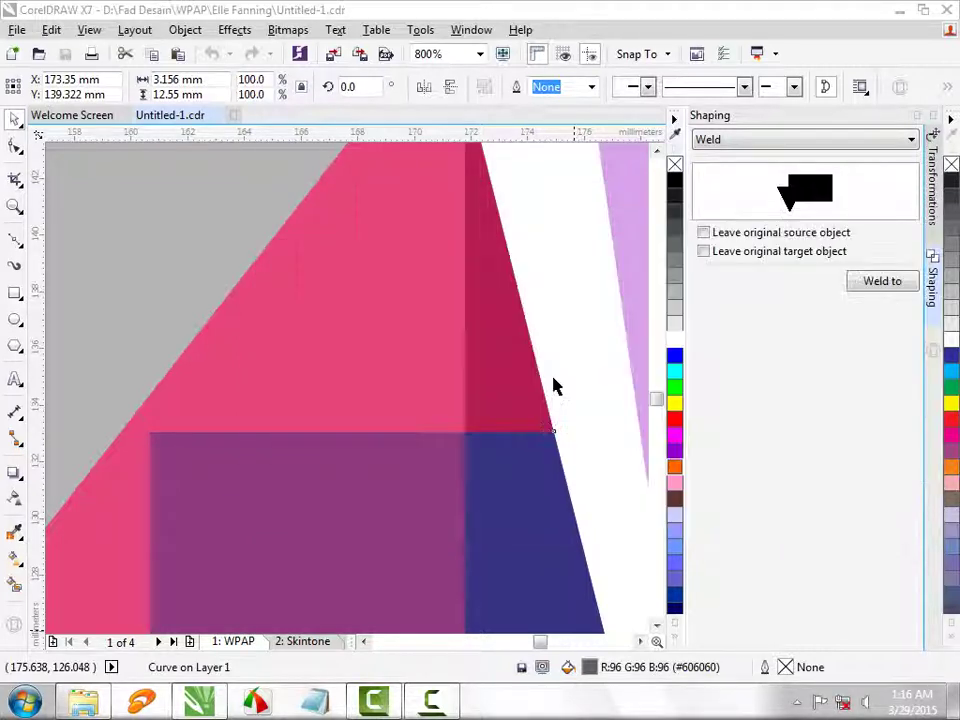
# Step: Fill the light grey cheek shape between the pale pink and bright pink areas with lilac #D9A5DE
pyautogui.scroll(-1, 544, 379)
pyautogui.click(362, 281)
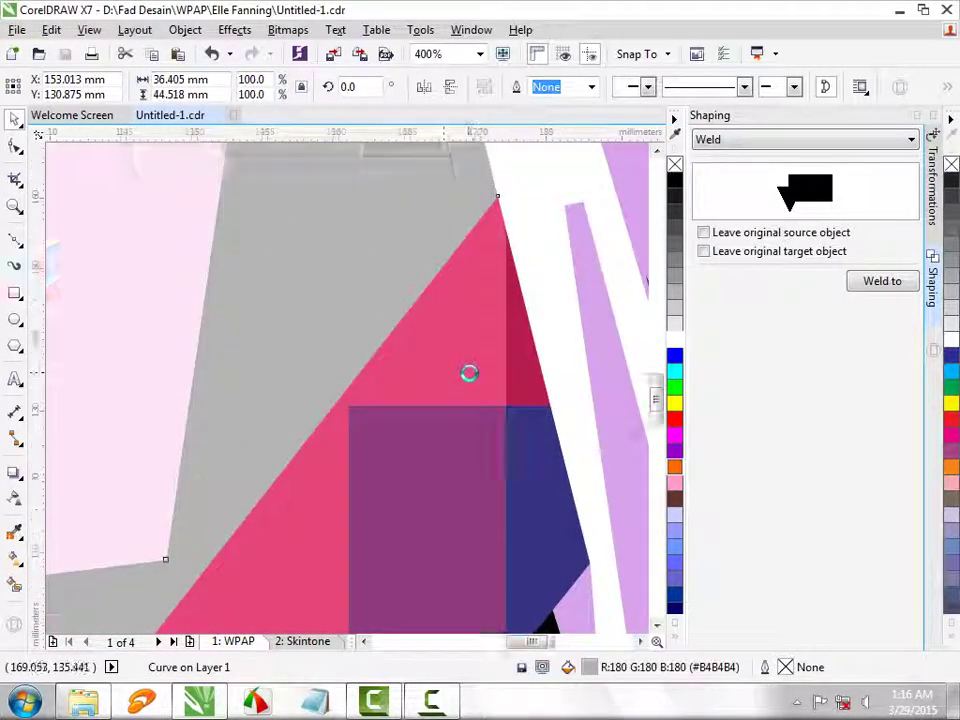
pyautogui.scroll(-1, 467, 371)
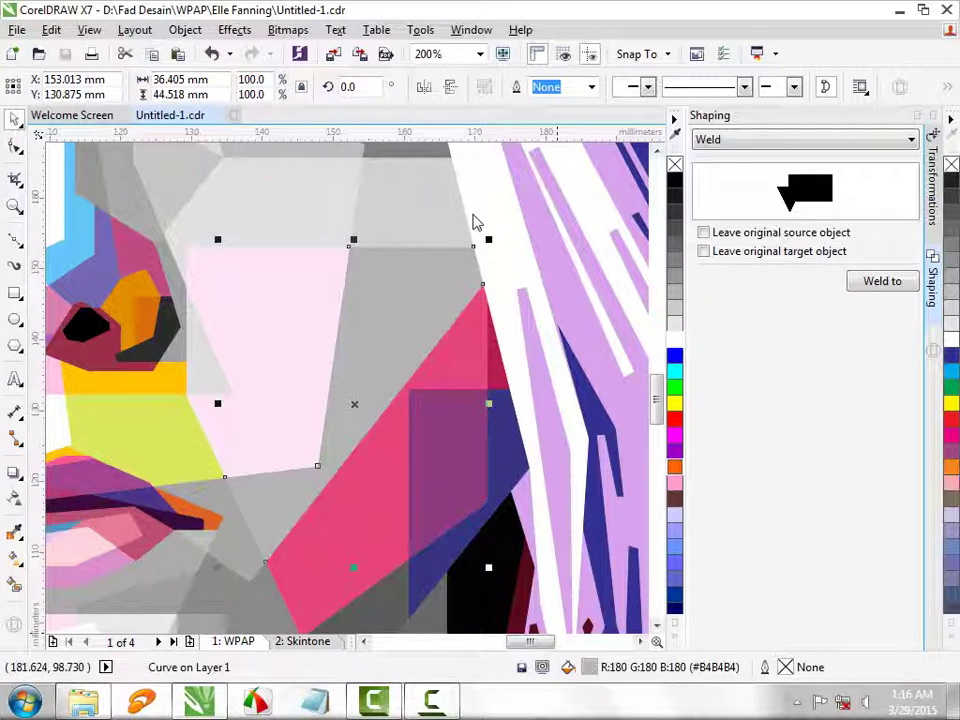
pyautogui.hotkey('shift', 'F11')
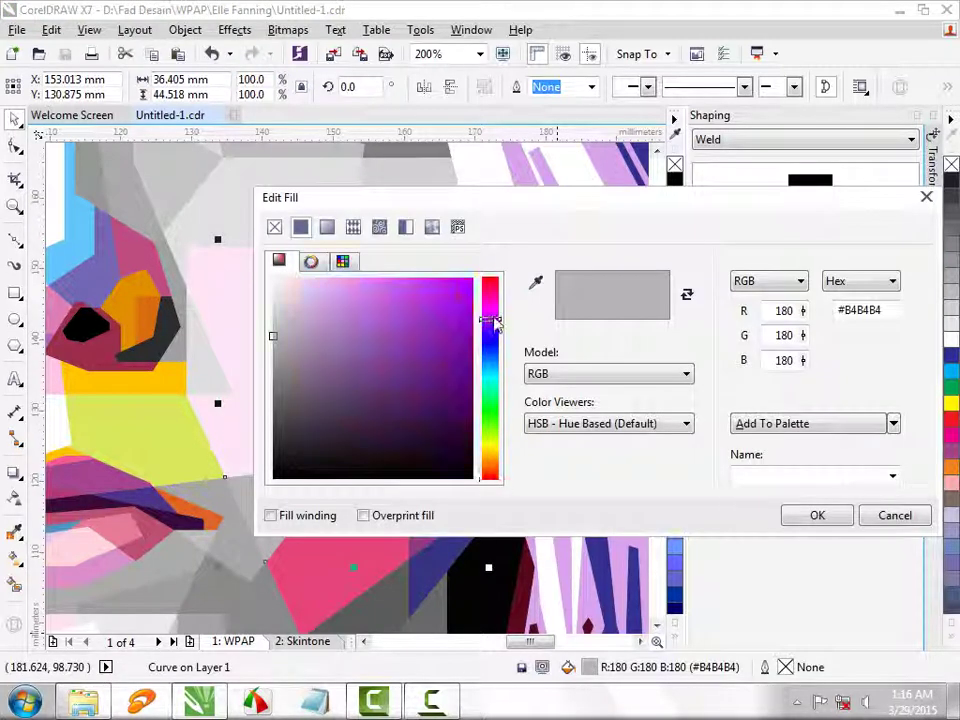
pyautogui.moveTo(496, 322); pyautogui.dragTo(496, 316)
pyautogui.moveTo(333, 303); pyautogui.dragTo(323, 305)
pyautogui.click(817, 515)
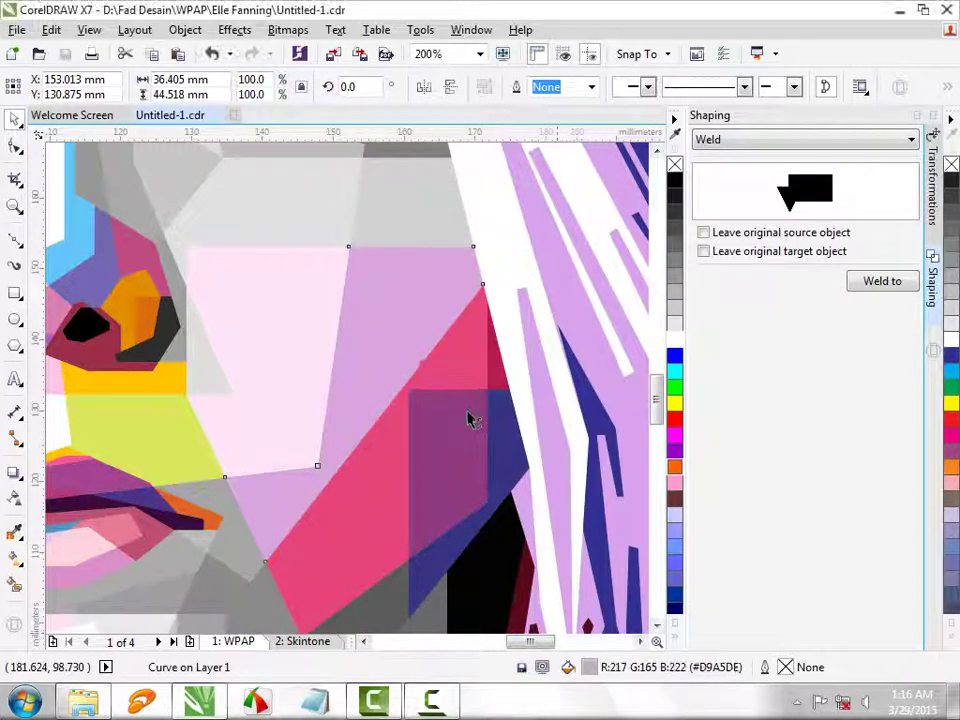
# Step: Fill the light grey outer cheek shape between the lilac shape and the dark grey under-eye area with yellow-orange #FFCD61
pyautogui.scroll(-1, 456, 413)
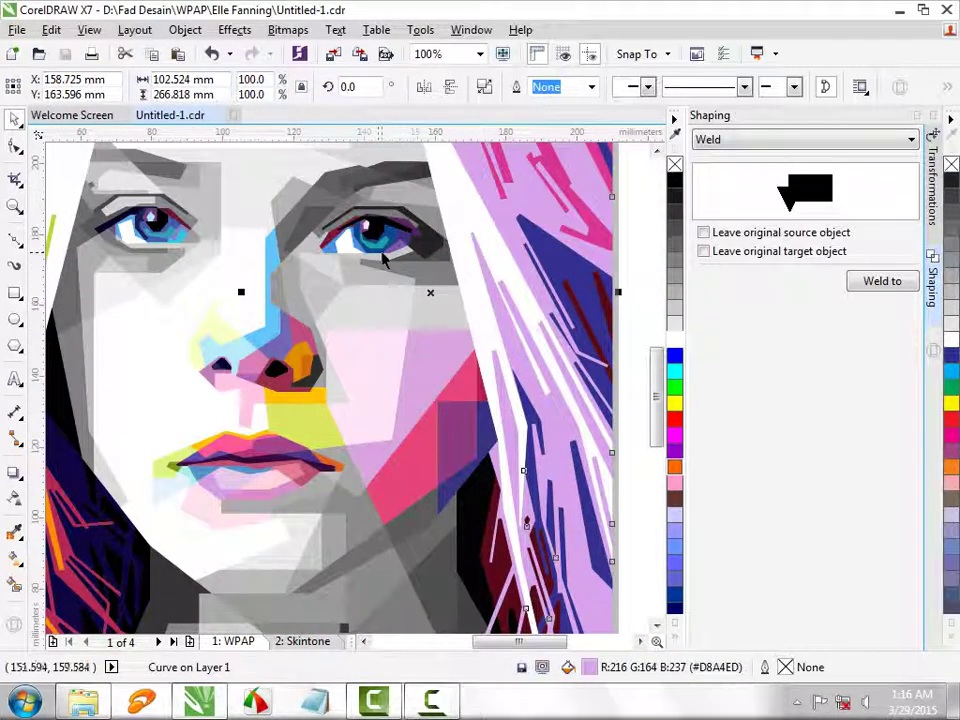
pyautogui.scroll(1, 405, 300)
pyautogui.click(392, 354)
pyautogui.click(482, 375)
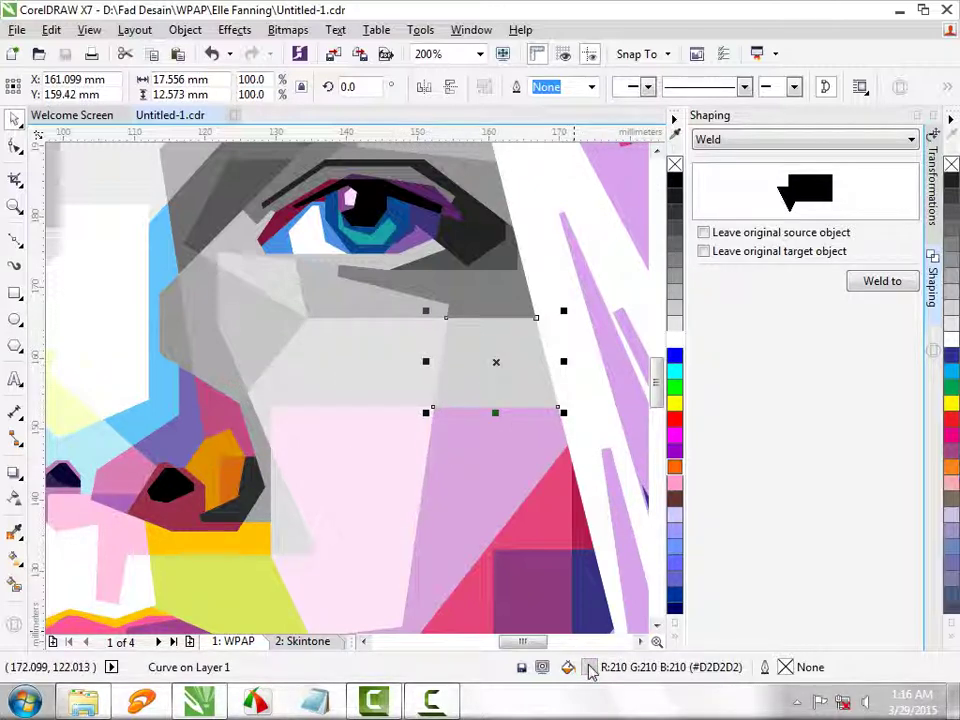
pyautogui.hotkey('shift', 'F11')
pyautogui.click(490, 456)
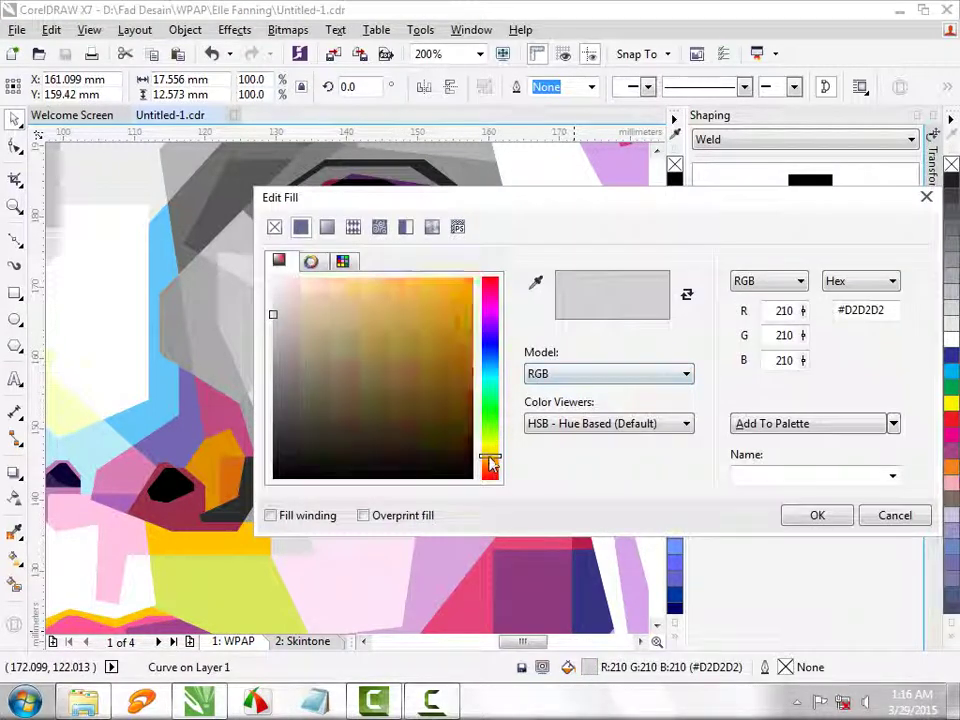
pyautogui.moveTo(575, 205); pyautogui.dragTo(864, 204)
pyautogui.click(681, 293)
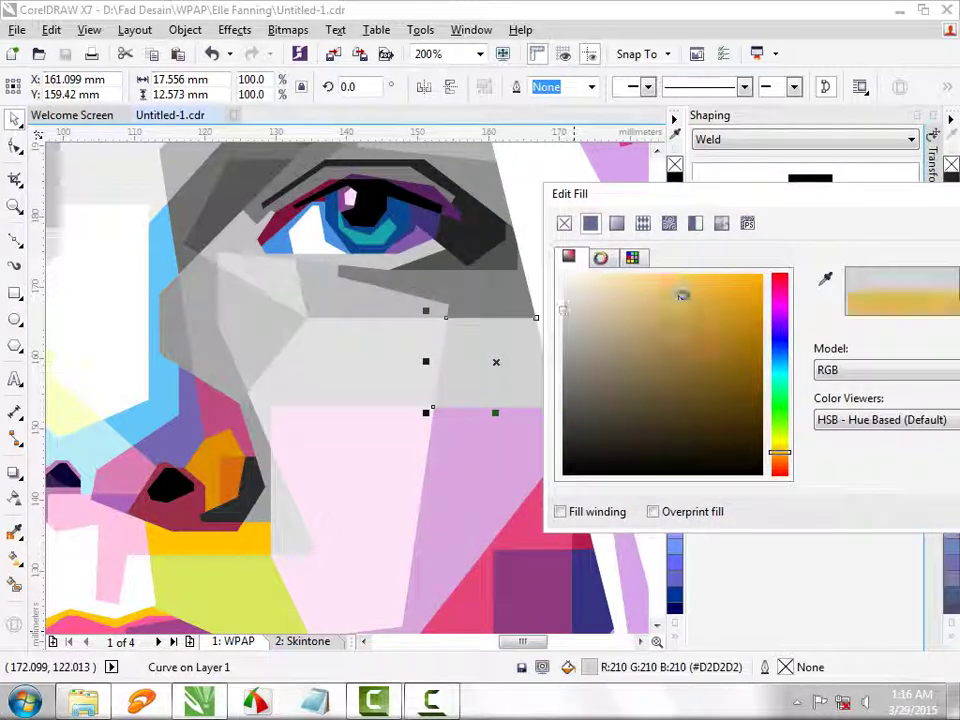
pyautogui.moveTo(664, 266); pyautogui.dragTo(685, 264)
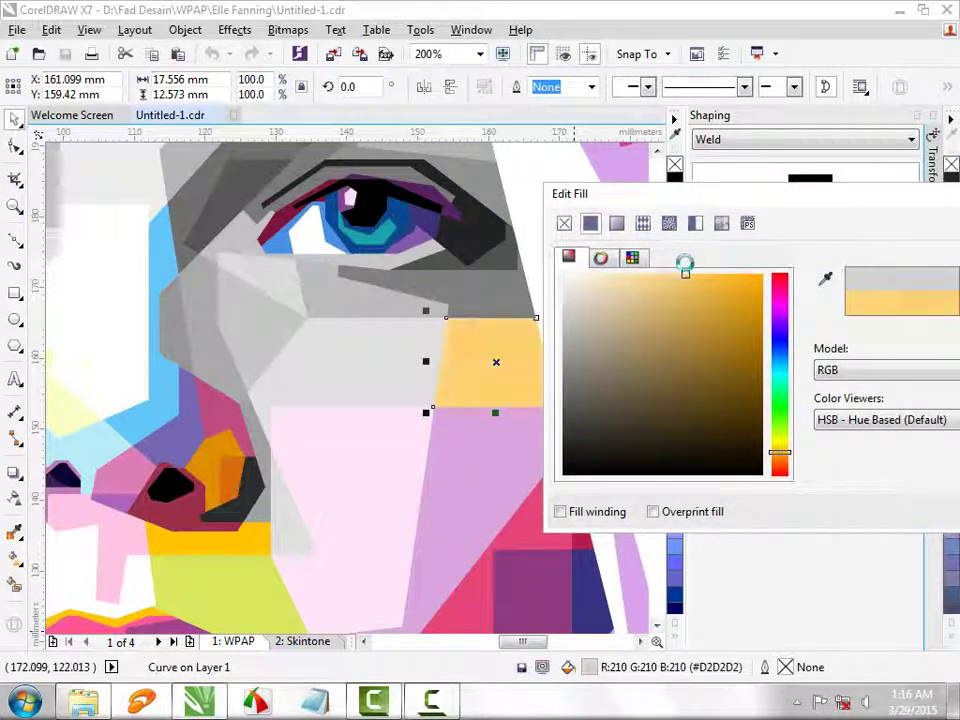
pyautogui.moveTo(798, 205); pyautogui.dragTo(549, 206)
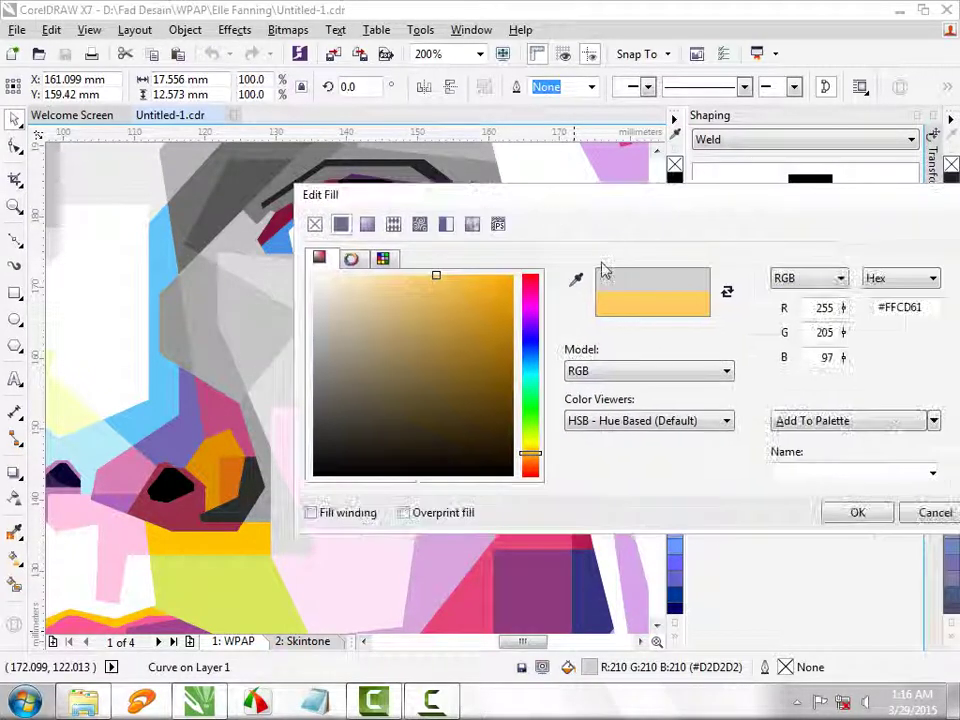
pyautogui.click(855, 513)
# Step: Fill the dark grey shape under the outer eye corner, above the yellow-orange cheek shape, with orange #E37907
pyautogui.click(485, 310)
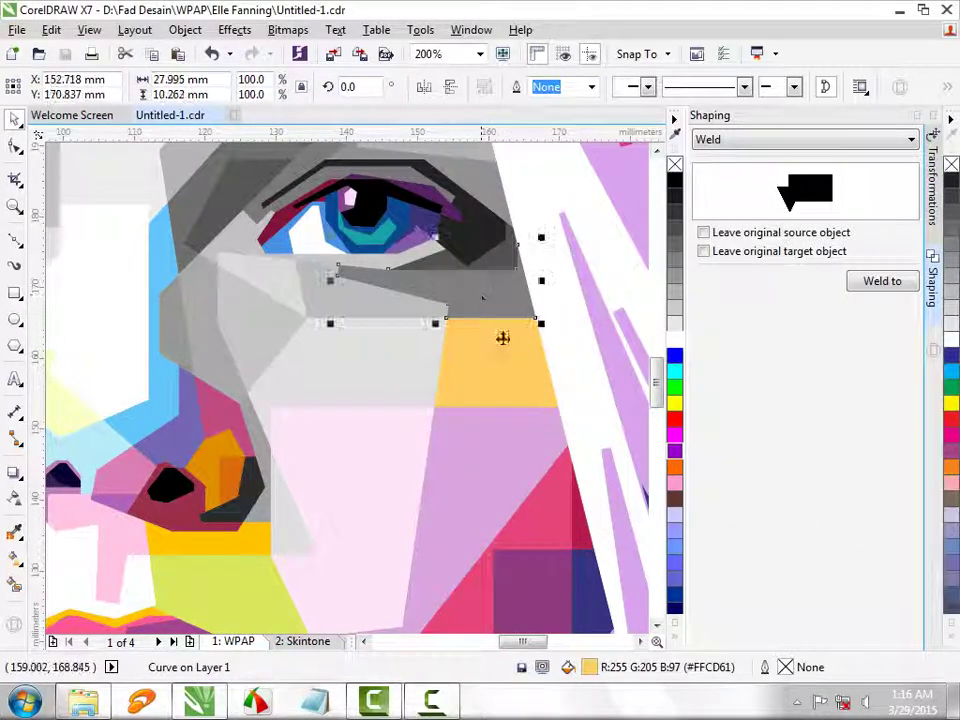
pyautogui.doubleClick(589, 670)
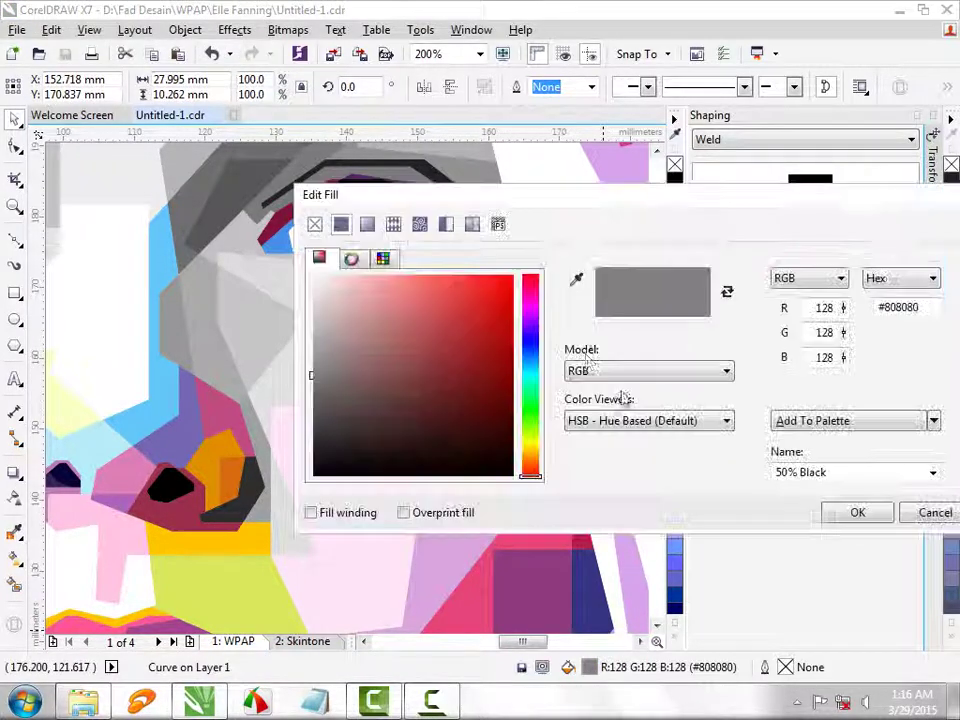
pyautogui.click(530, 458)
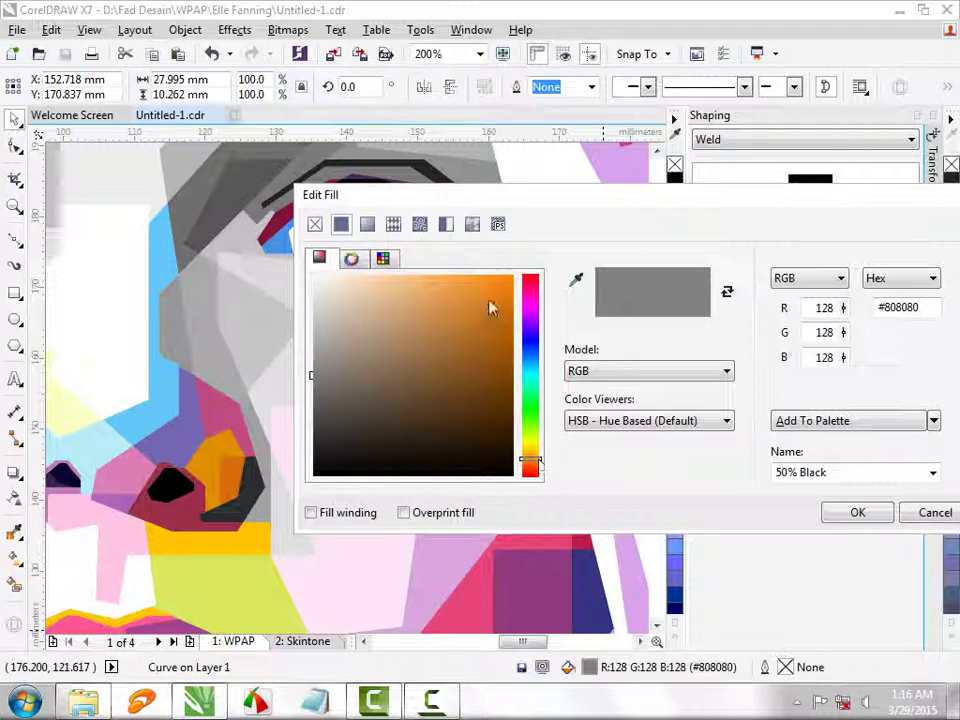
pyautogui.moveTo(490, 308); pyautogui.dragTo(507, 293)
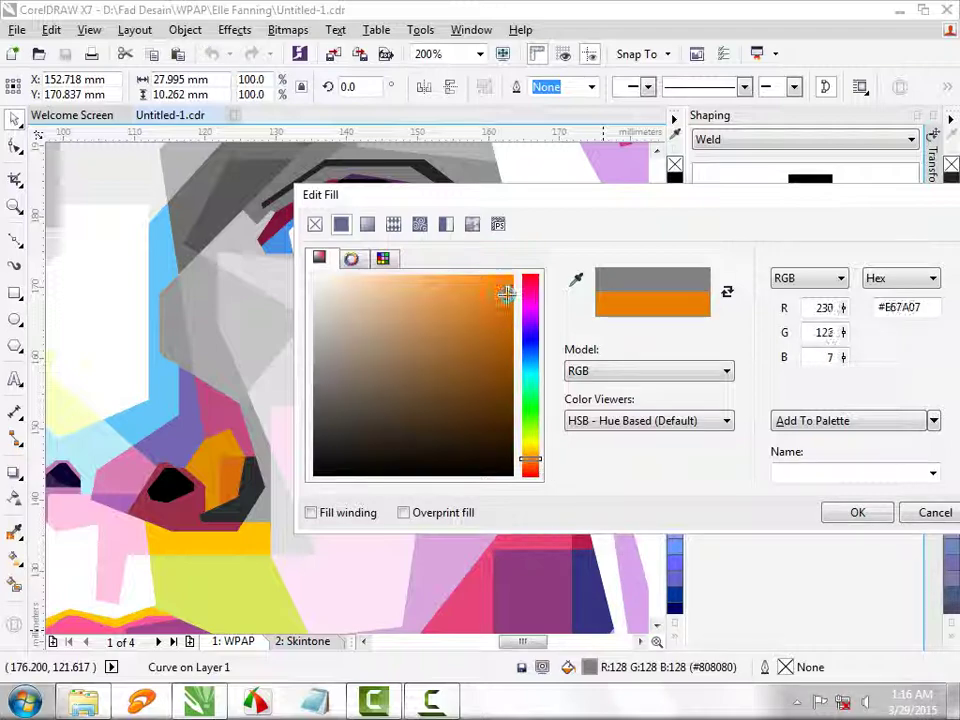
pyautogui.moveTo(546, 210); pyautogui.dragTo(376, 328)
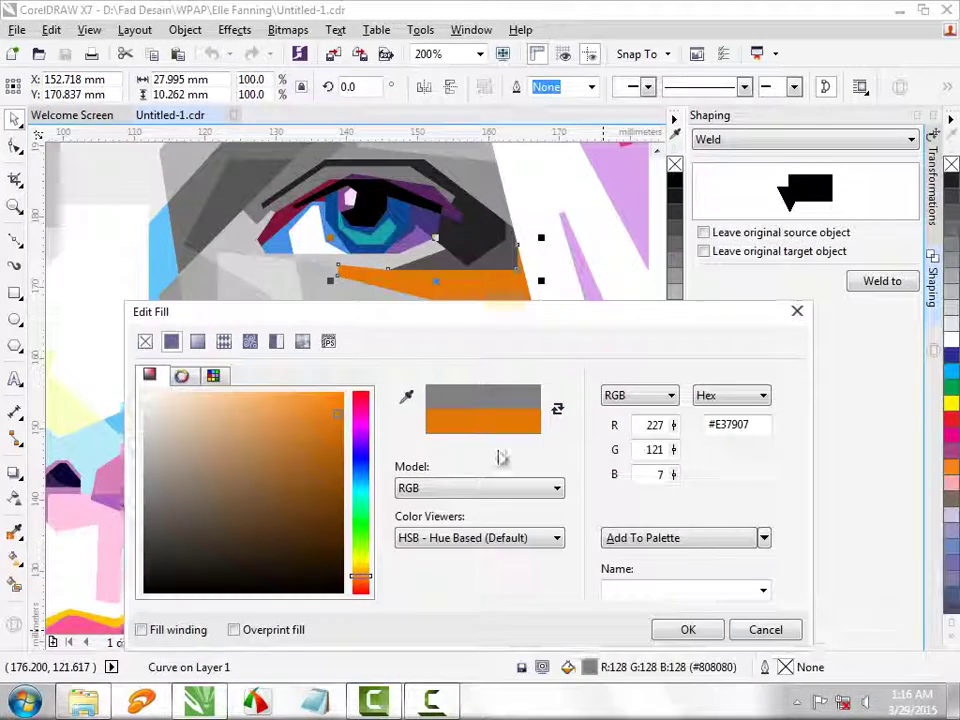
pyautogui.click(687, 630)
pyautogui.scroll(-3, 600, 311)
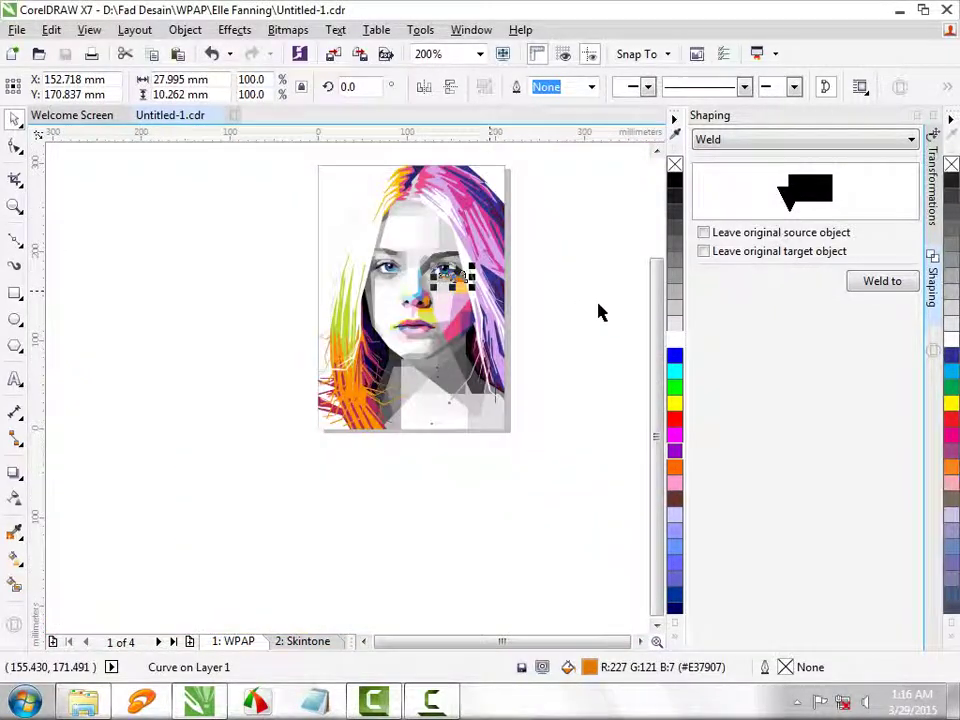
pyautogui.press('Escape')
pyautogui.scroll(5, 414, 266)
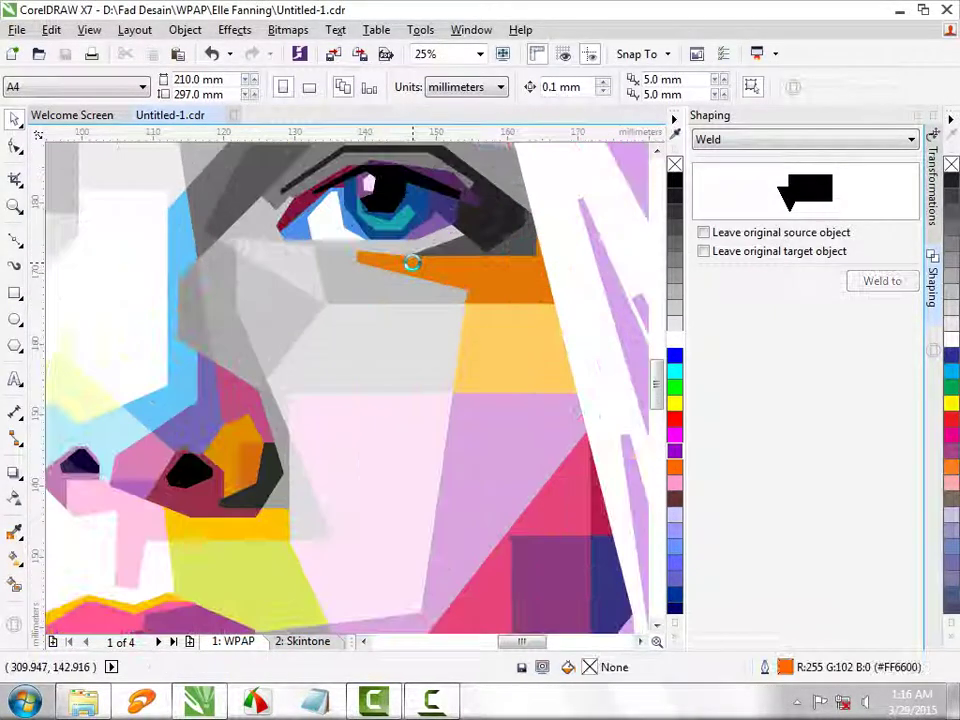
# Step: Delete the outlying node of the mid-grey shape beside the nose bridge, at the light grey cheek shape's upper corner
pyautogui.click(177, 268)
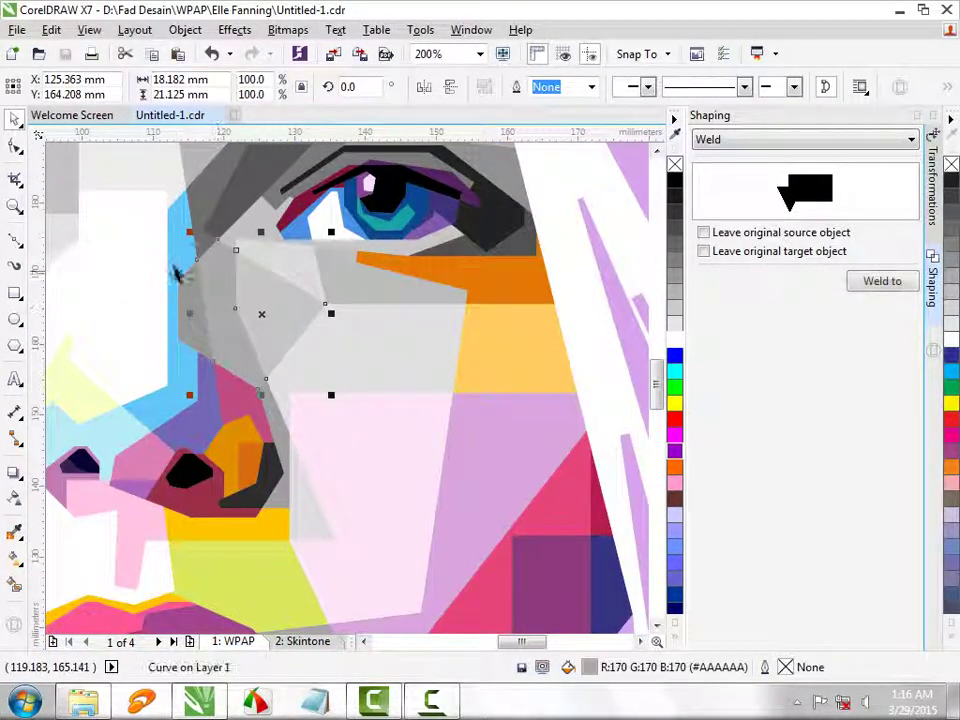
pyautogui.scroll(2, 173, 272)
pyautogui.press('F10')
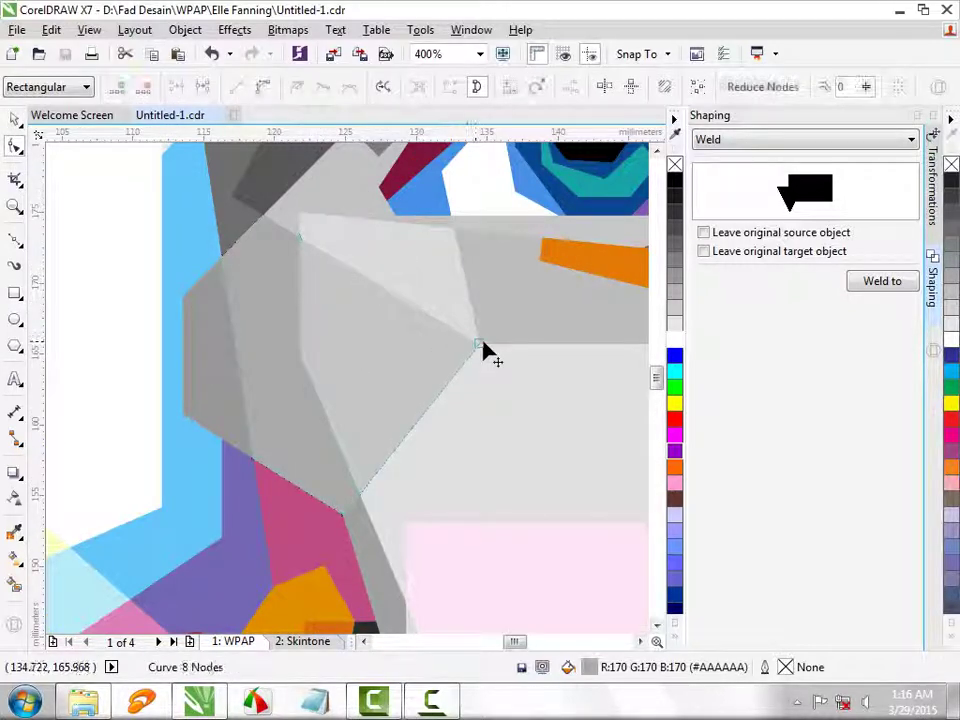
pyautogui.click(477, 345)
pyautogui.press('Delete')
# Step: Fill the light grey cheek shape above the pale pink area, next to the yellow-orange shape, with peach #FFD9C9
pyautogui.click(314, 362)
pyautogui.scroll(-2, 319, 369)
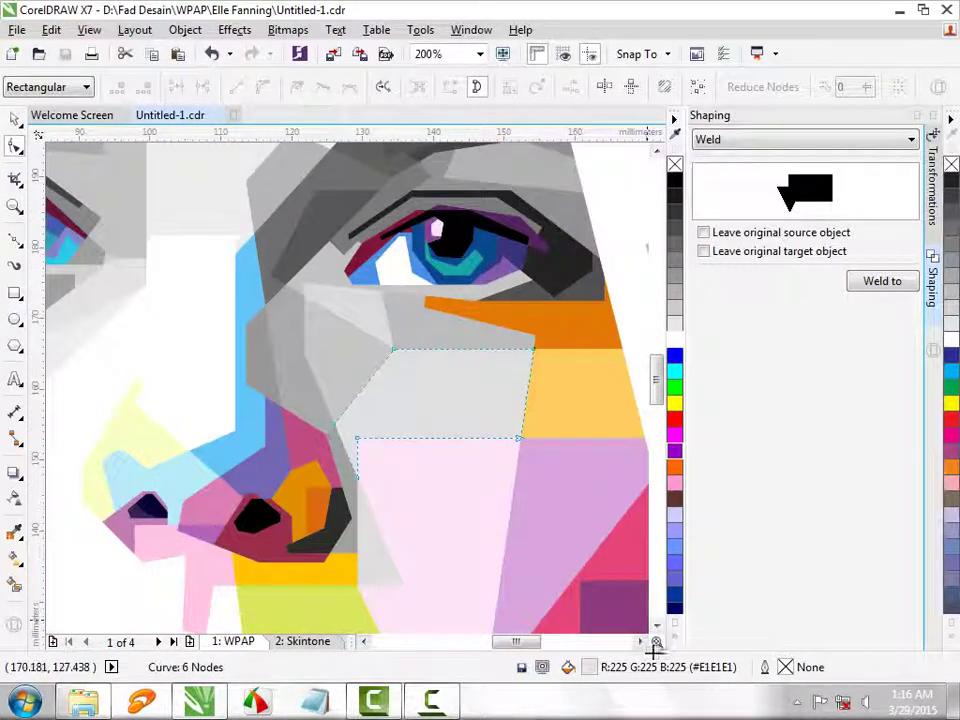
pyautogui.hotkey('shift', 'F11')
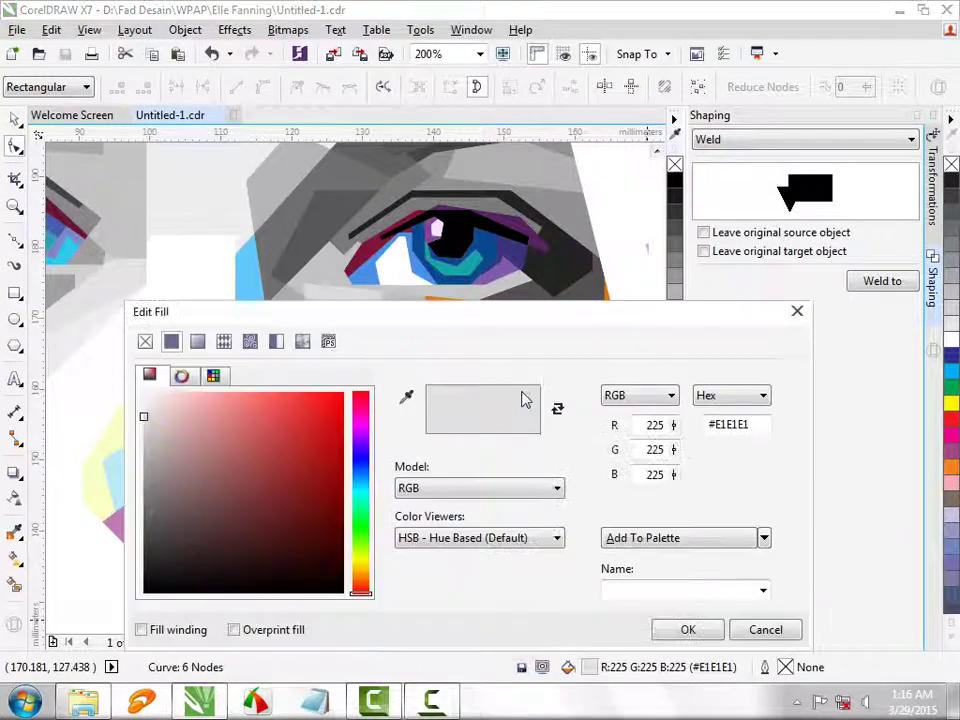
pyautogui.moveTo(484, 325); pyautogui.dragTo(852, 214)
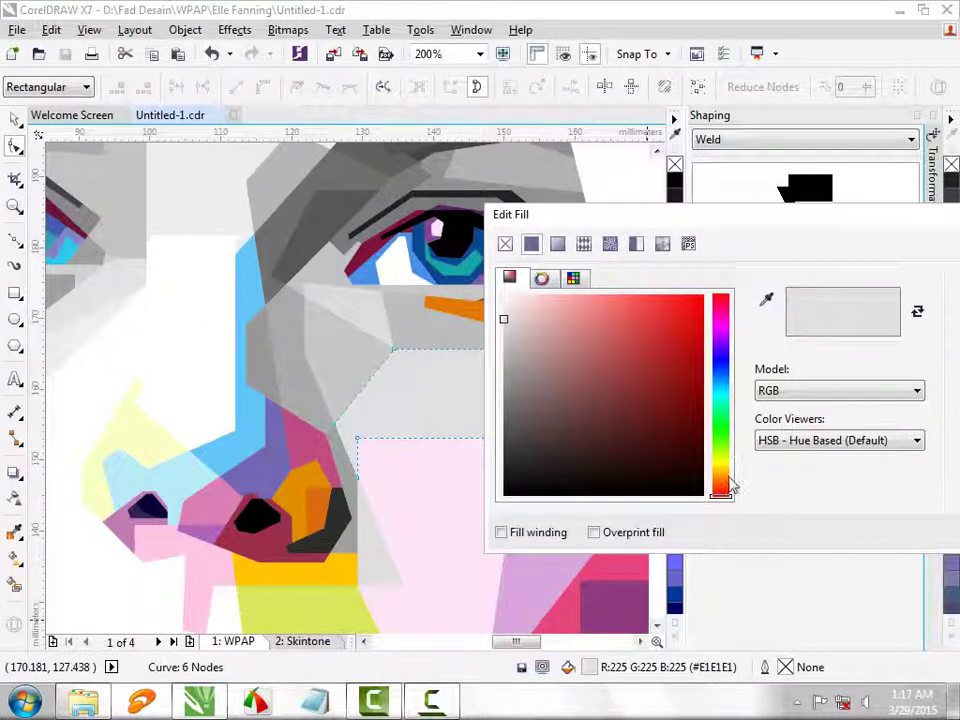
pyautogui.moveTo(722, 484); pyautogui.dragTo(730, 486)
pyautogui.moveTo(622, 308)
pyautogui.mouseDown()
pyautogui.moveTo(609, 289)
pyautogui.moveTo(545, 283)
pyautogui.moveTo(547, 293)
pyautogui.mouseUp()
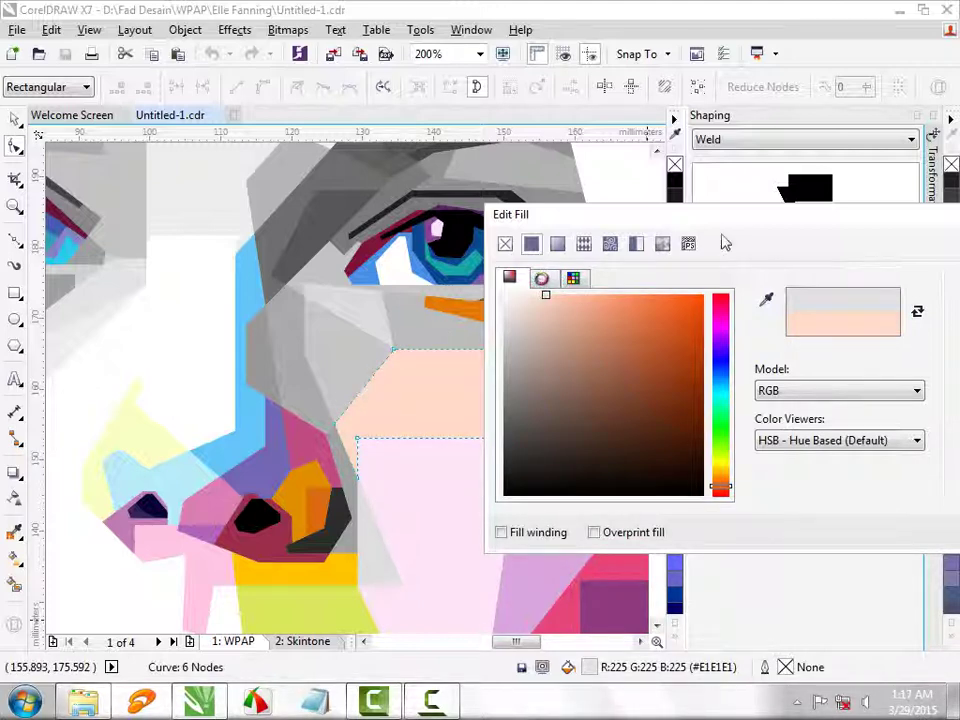
pyautogui.moveTo(680, 214); pyautogui.dragTo(470, 214)
pyautogui.click(830, 525)
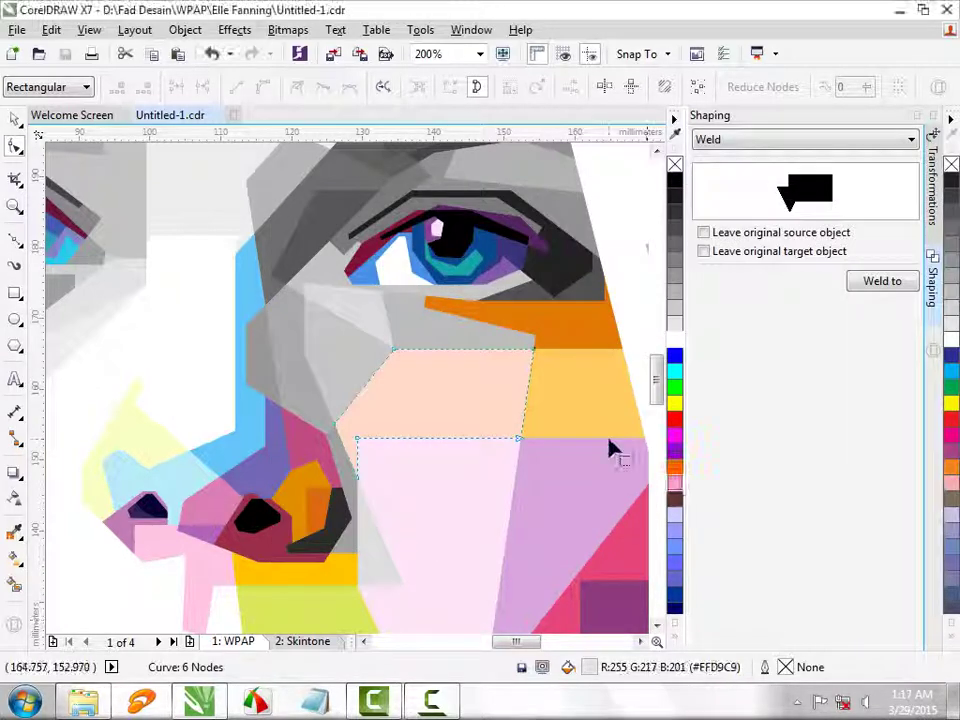
# Step: Fill the narrow mid-grey strip between the nostril wing and the cheek with periwinkle blue #9295EB
pyautogui.click(590, 425)
pyautogui.scroll(-2, 568, 489)
pyautogui.click(568, 491)
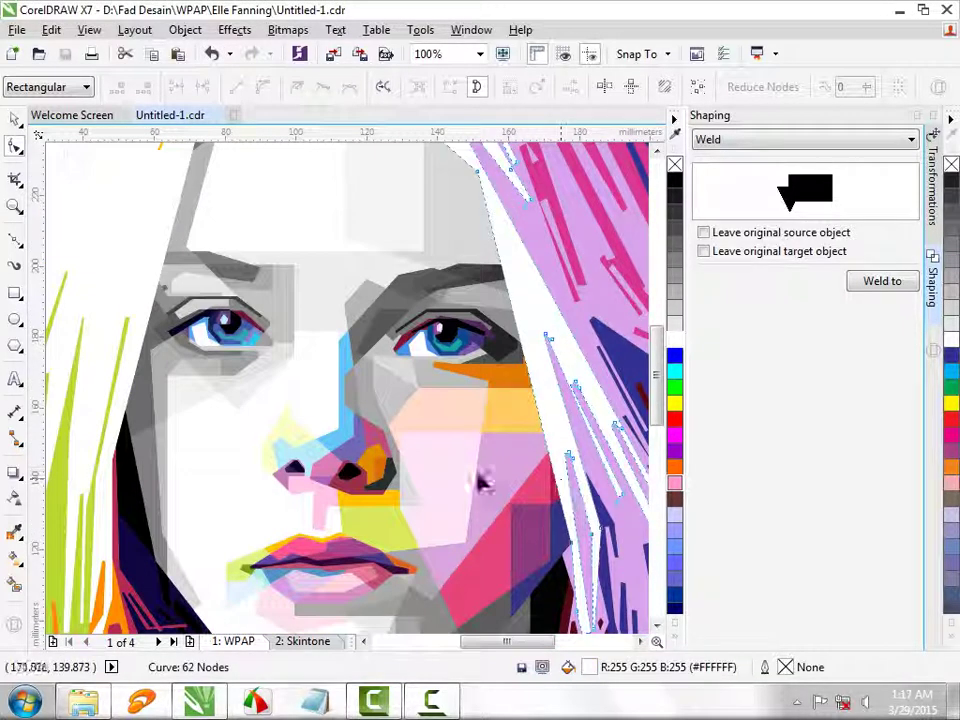
pyautogui.scroll(2, 414, 490)
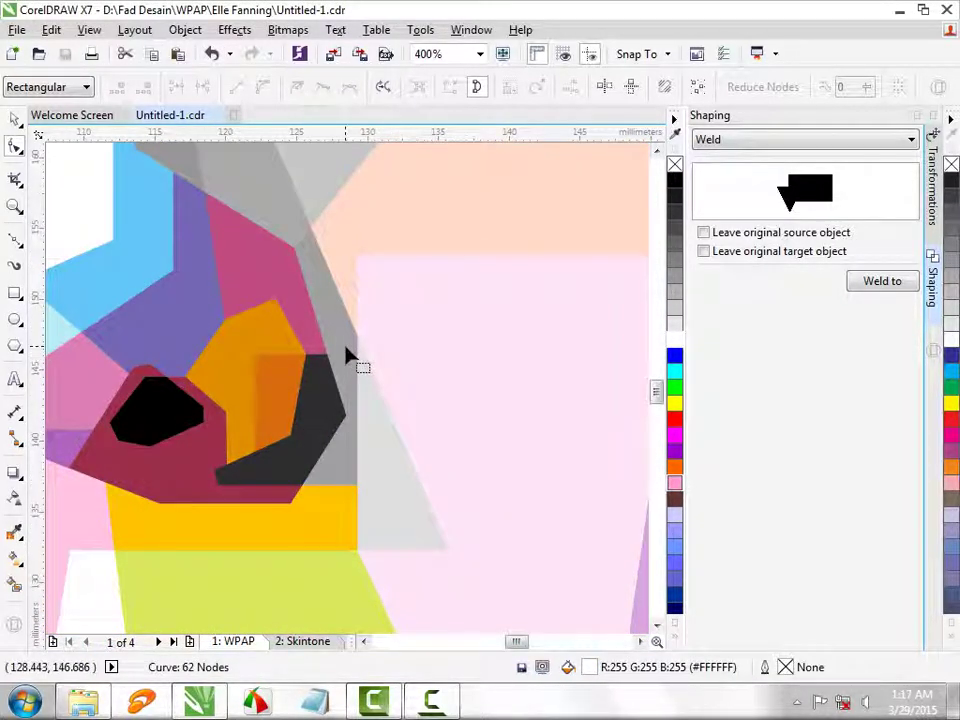
pyautogui.click(347, 355)
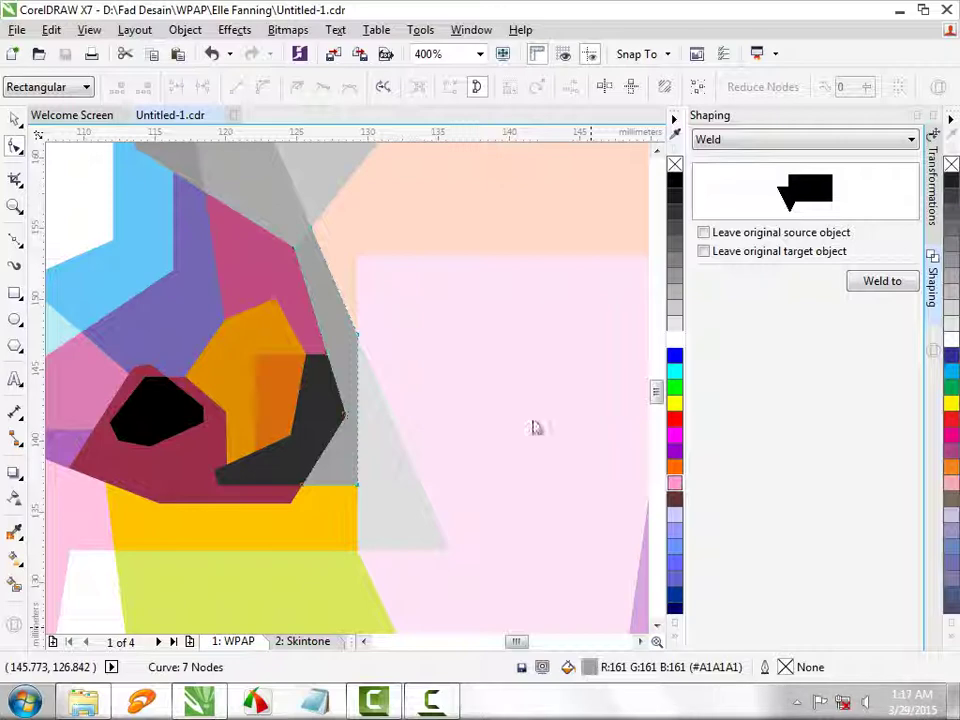
pyautogui.hotkey('shift', 'F11')
pyautogui.moveTo(510, 380); pyautogui.dragTo(505, 366)
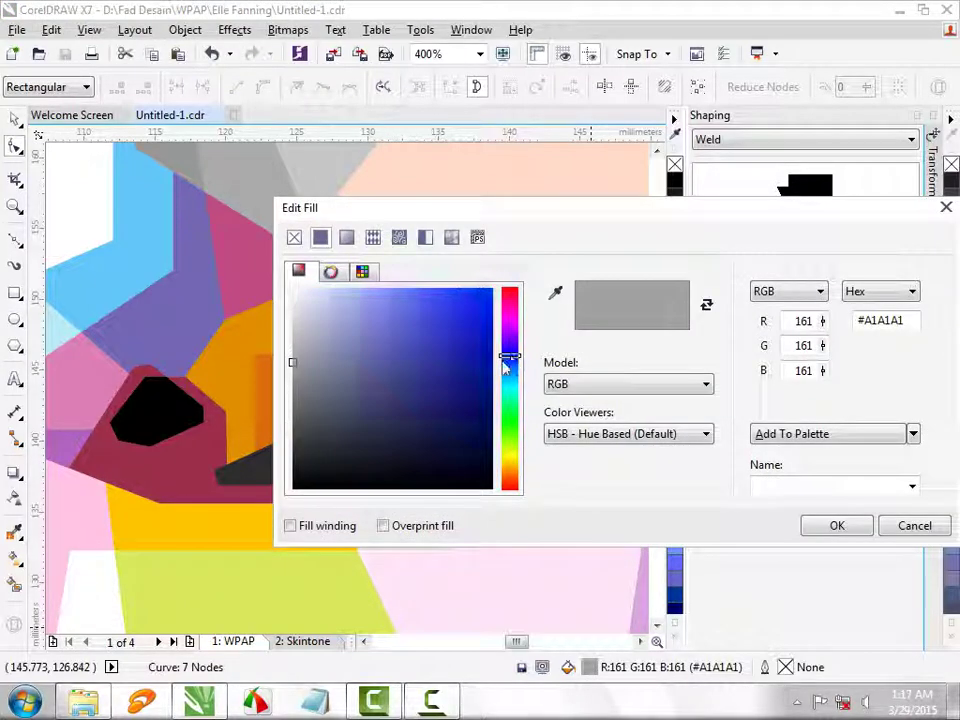
pyautogui.moveTo(424, 399); pyautogui.dragTo(371, 305)
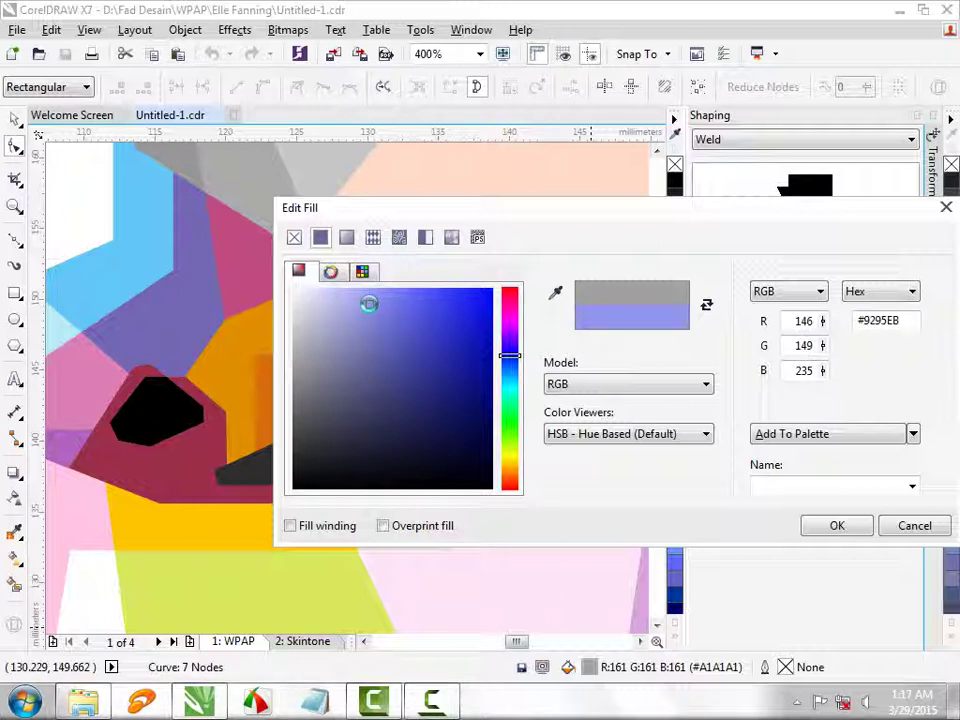
pyautogui.click(837, 530)
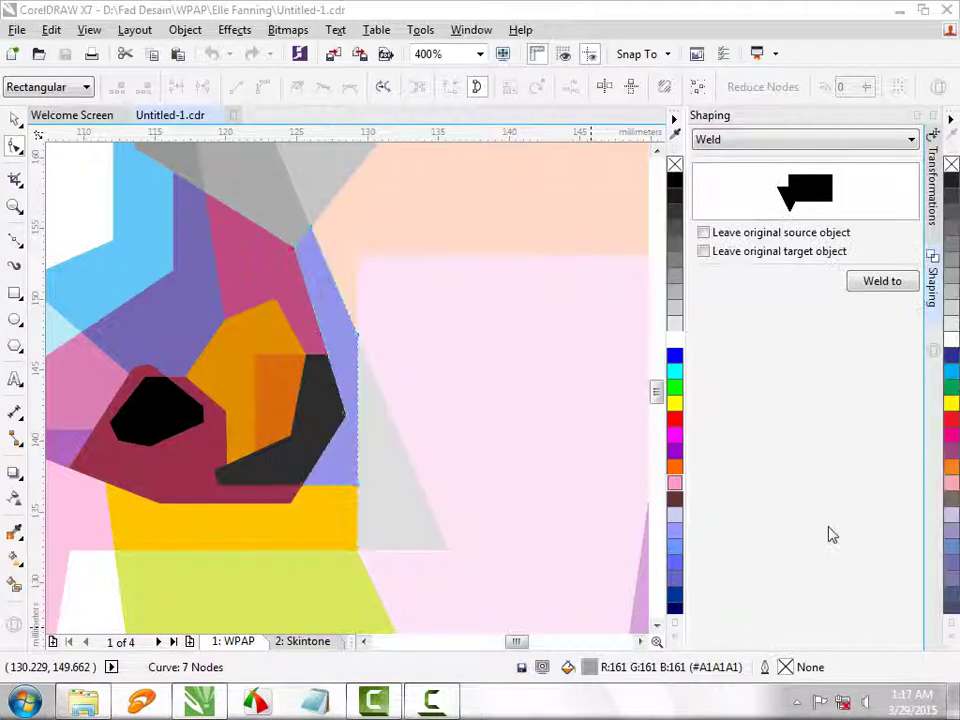
# Step: Fill the dark grey shadow shape around the outer edge of the nostril wing with navy #1E1D69
pyautogui.click(332, 439)
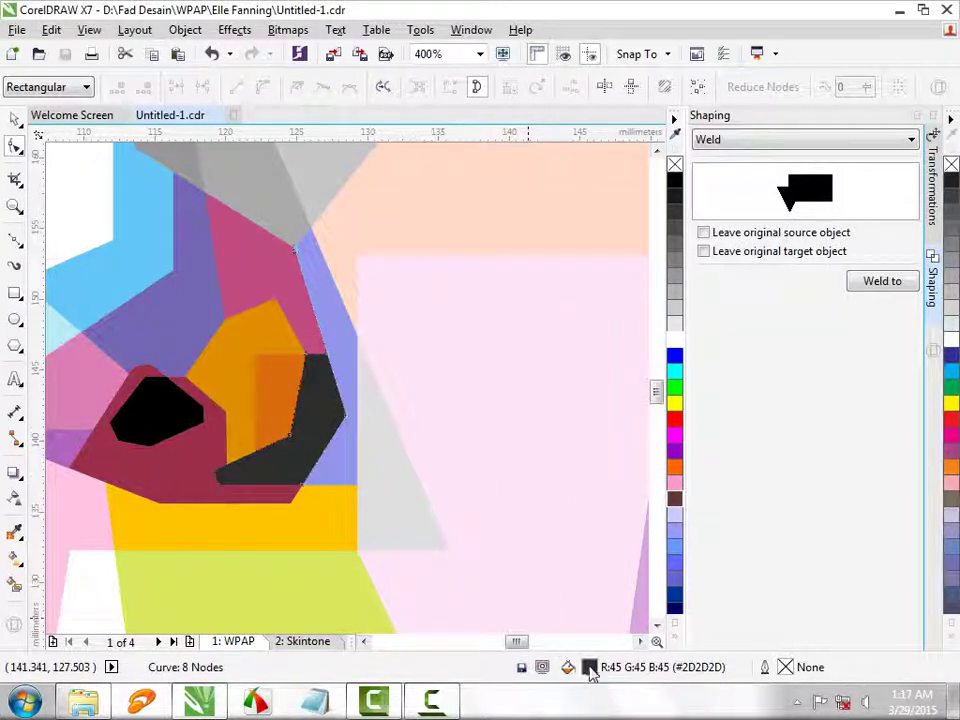
pyautogui.hotkey('shift', 'F11')
pyautogui.moveTo(510, 364); pyautogui.dragTo(510, 352)
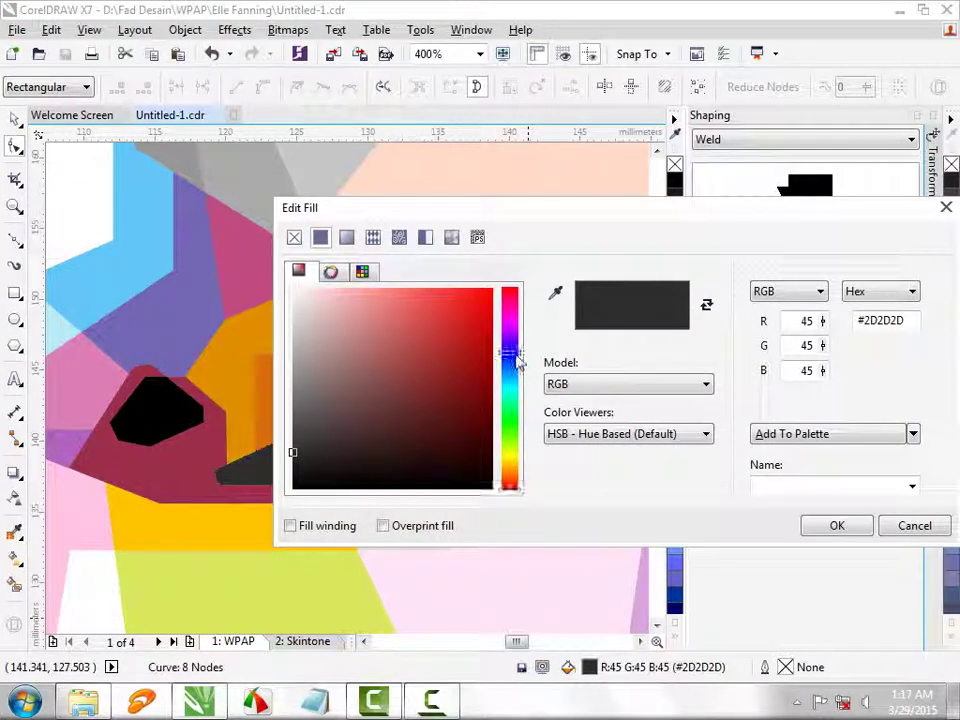
pyautogui.moveTo(424, 394); pyautogui.dragTo(434, 403)
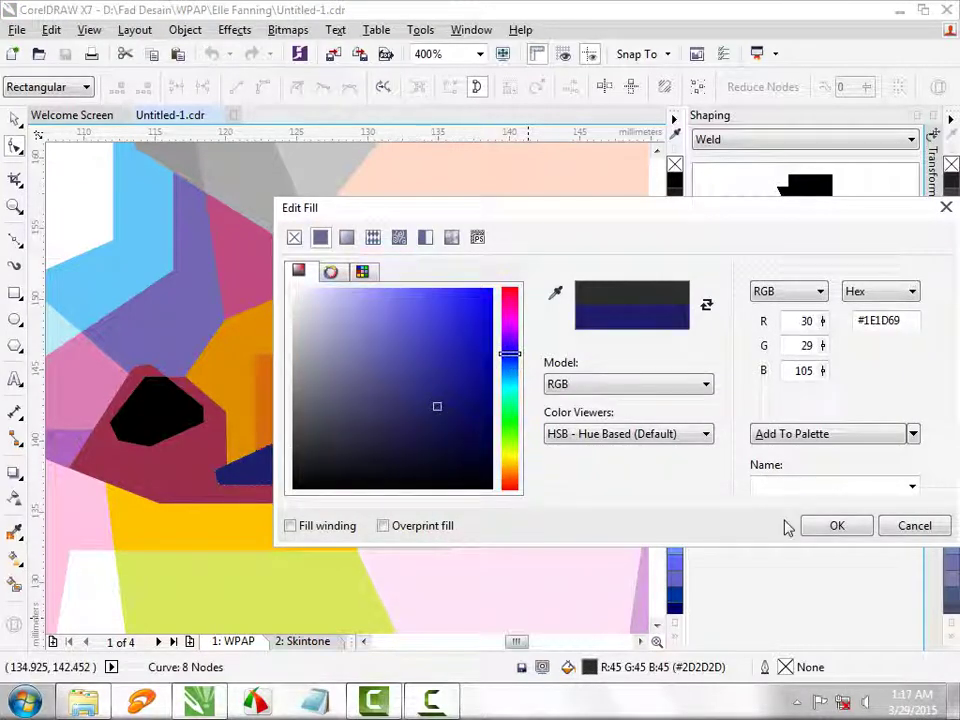
pyautogui.click(835, 527)
# Step: Fill the light grey triangle between the nose and the pale pink cheek shape with pale lavender #EAD7F7
pyautogui.click(390, 445)
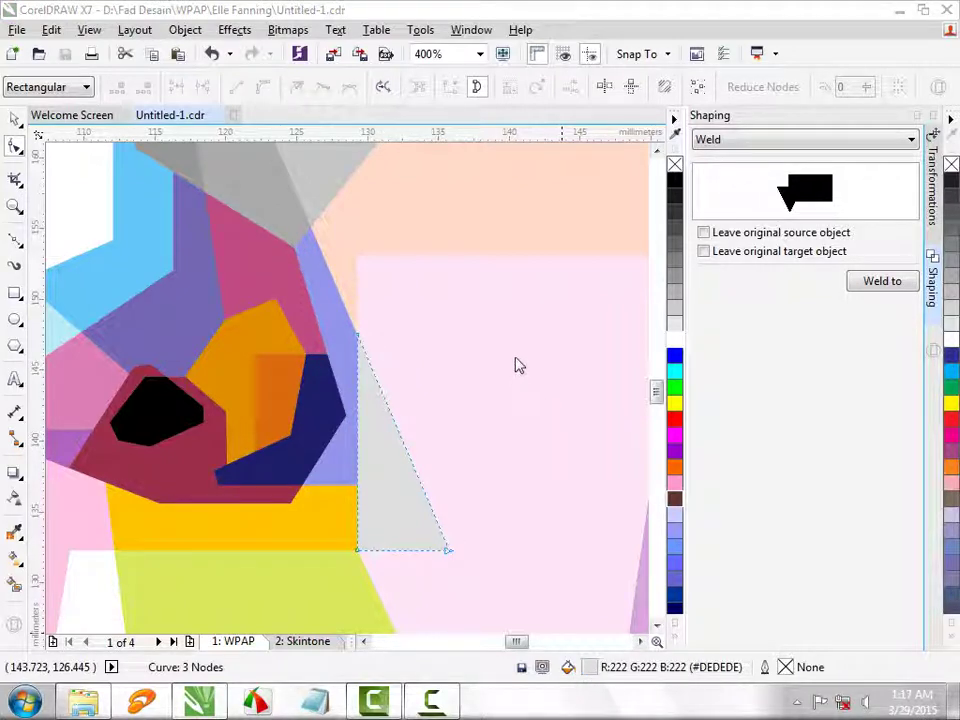
pyautogui.hotkey('shift', 'F11')
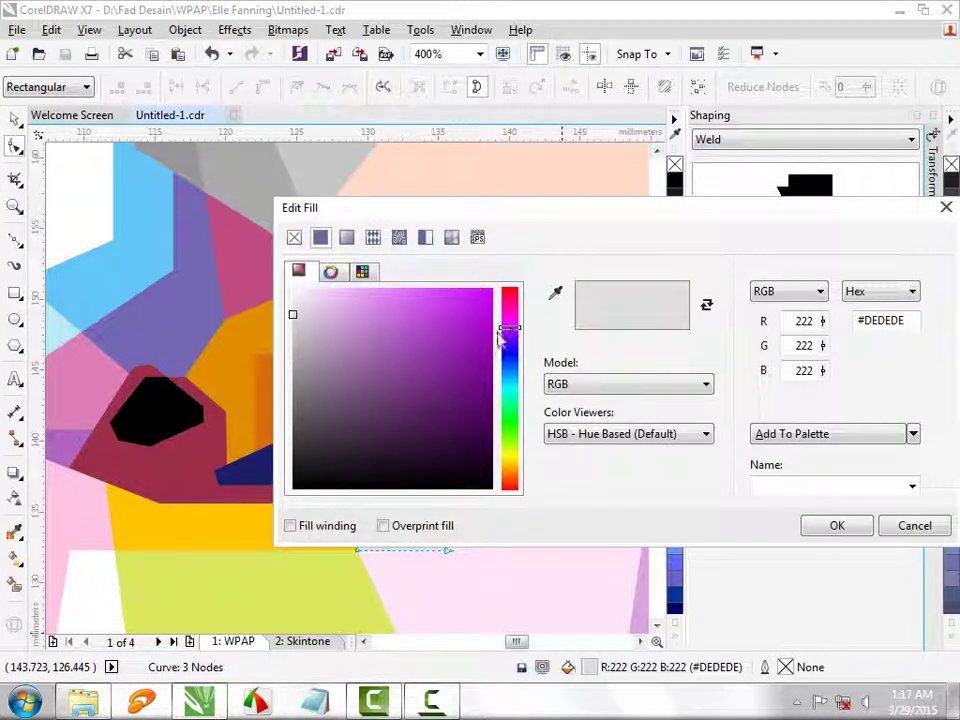
pyautogui.moveTo(355, 305); pyautogui.dragTo(329, 295)
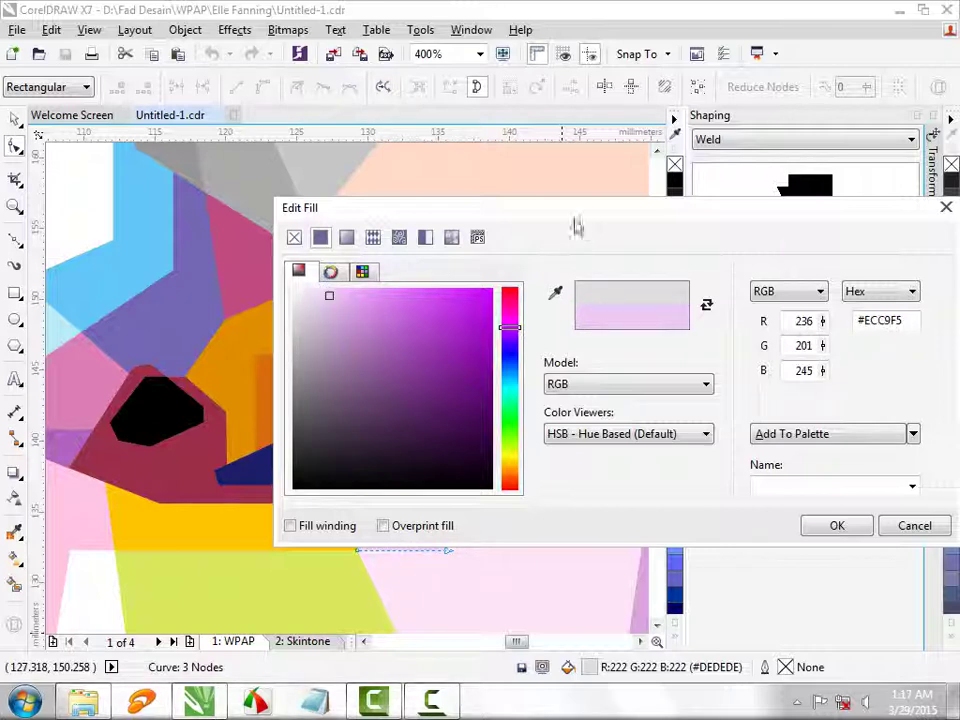
pyautogui.moveTo(577, 227); pyautogui.dragTo(757, 141)
pyautogui.moveTo(693, 258); pyautogui.dragTo(692, 252)
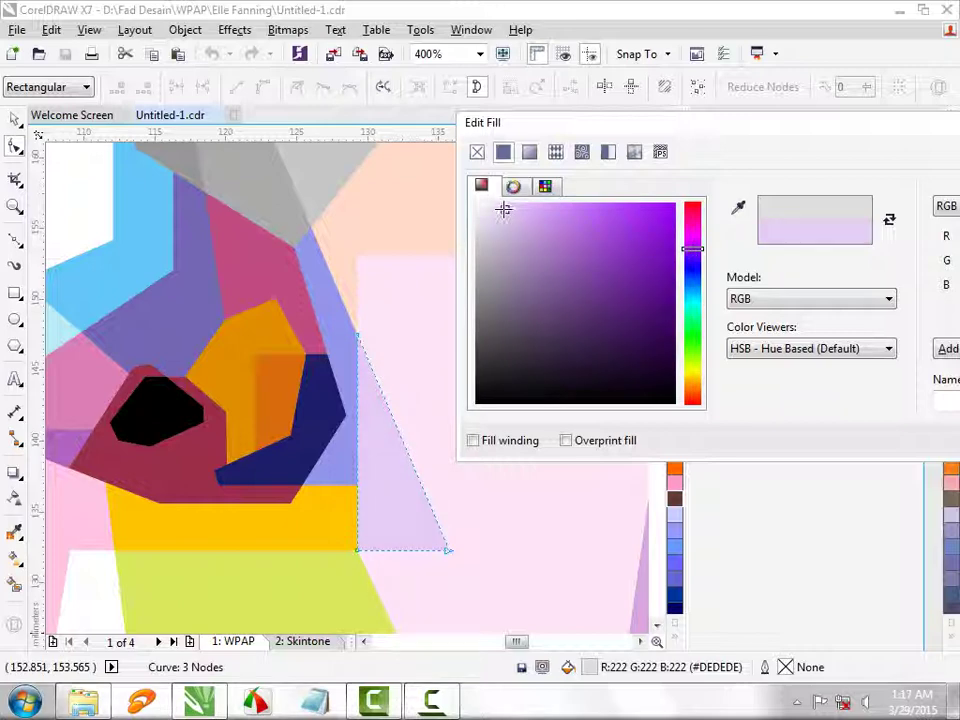
pyautogui.moveTo(707, 133); pyautogui.dragTo(495, 105)
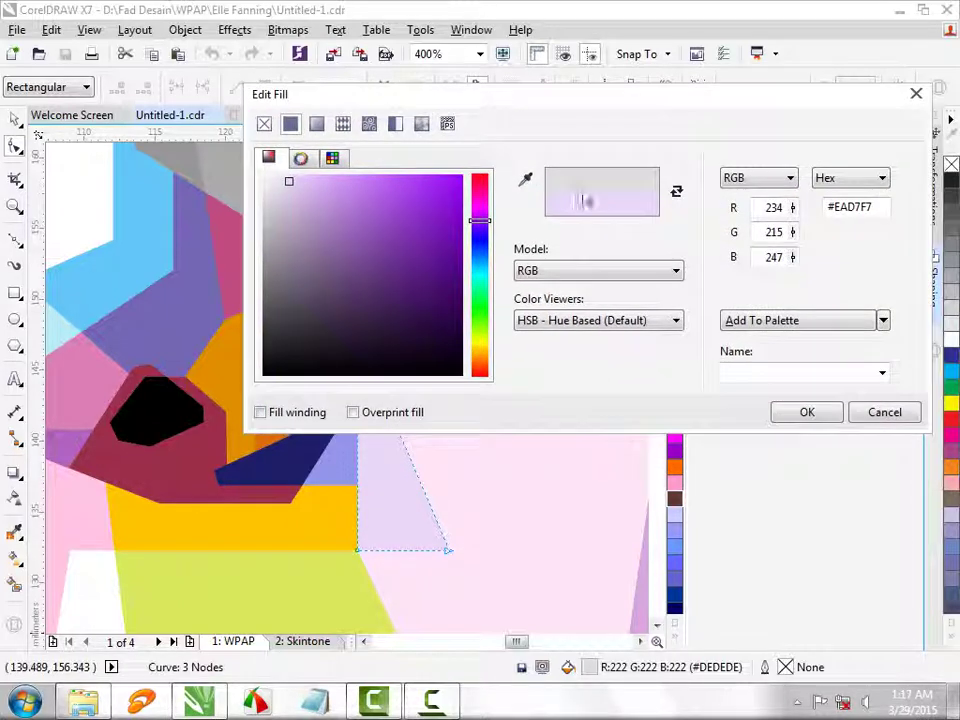
pyautogui.click(805, 412)
pyautogui.scroll(-1, 407, 403)
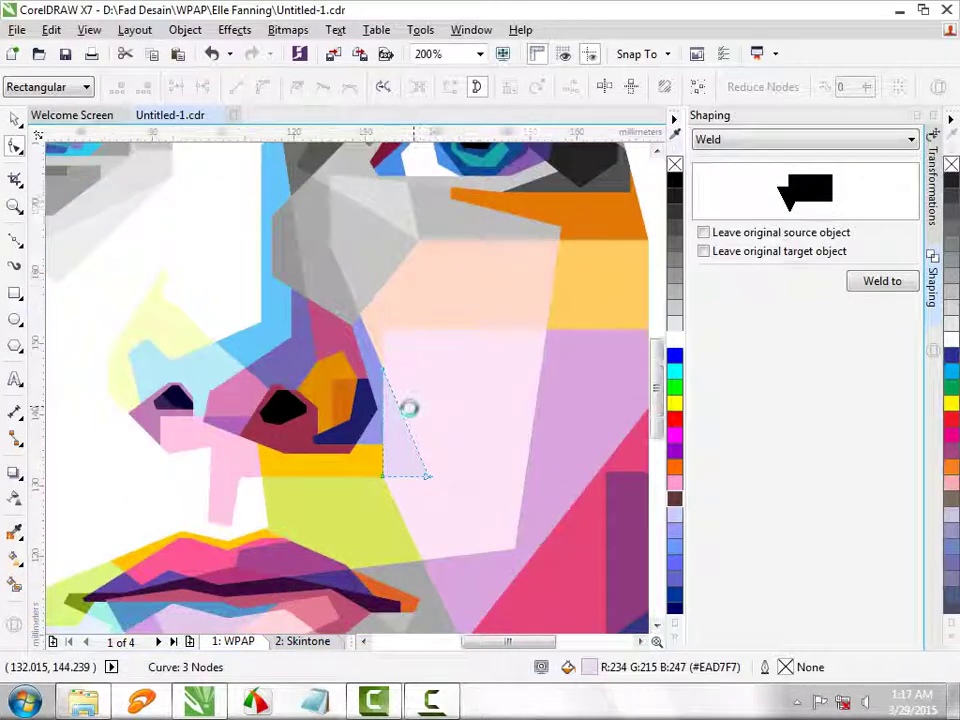
# Step: Fill the near-black eyelid line and outer eye-corner shape with dark maroon #61102A
pyautogui.scroll(-1, 408, 408)
pyautogui.scroll(-1, 380, 472)
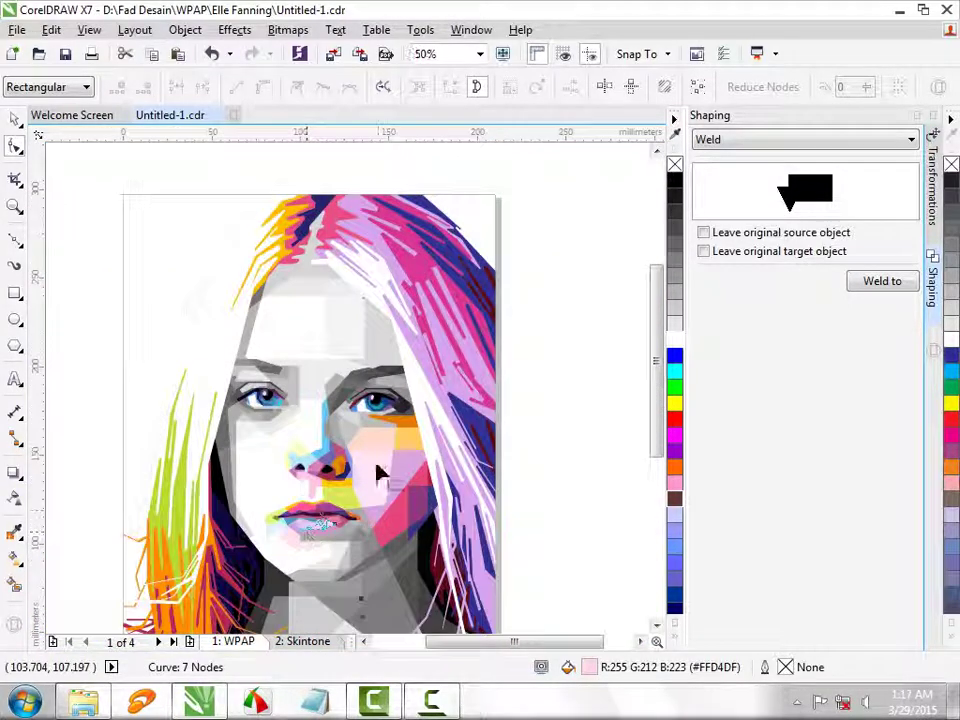
pyautogui.scroll(2, 380, 465)
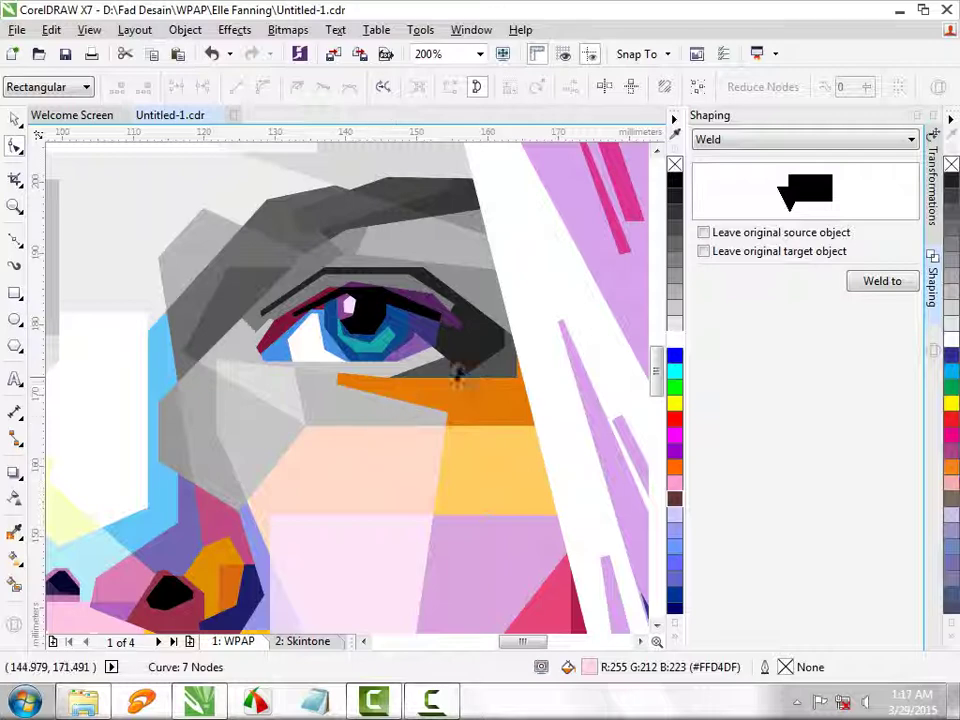
pyautogui.click(486, 343)
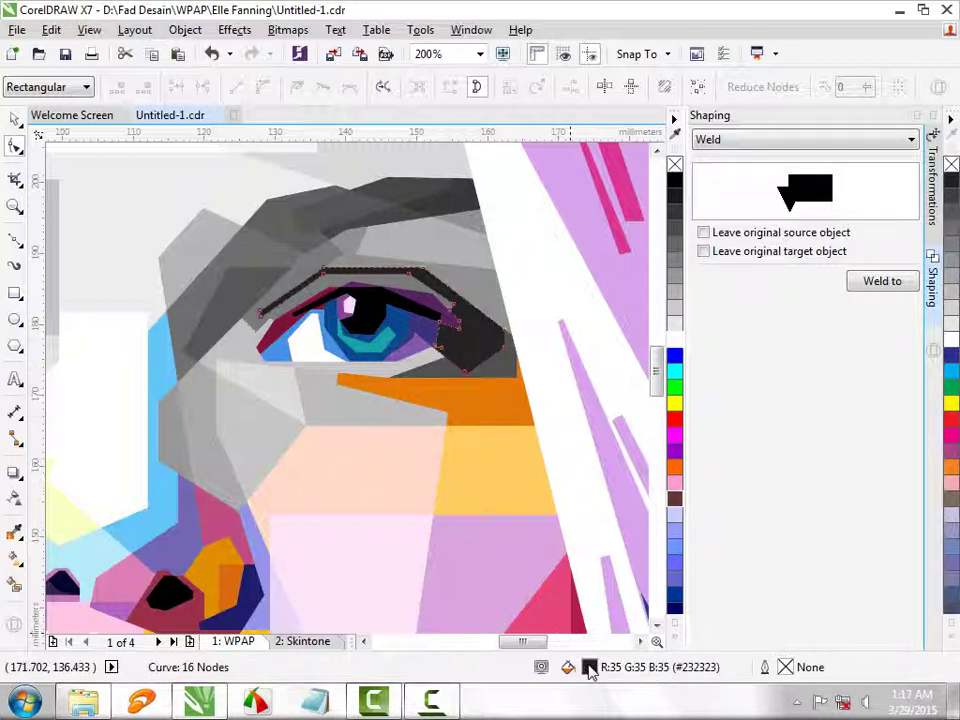
pyautogui.doubleClick(590, 667)
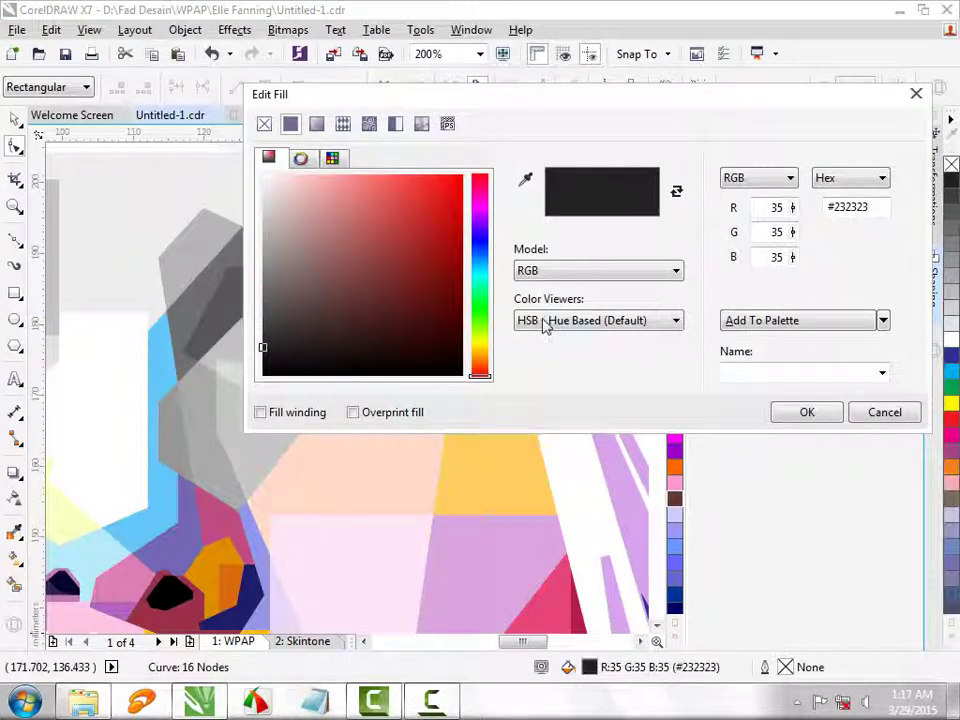
pyautogui.moveTo(484, 207); pyautogui.dragTo(482, 187)
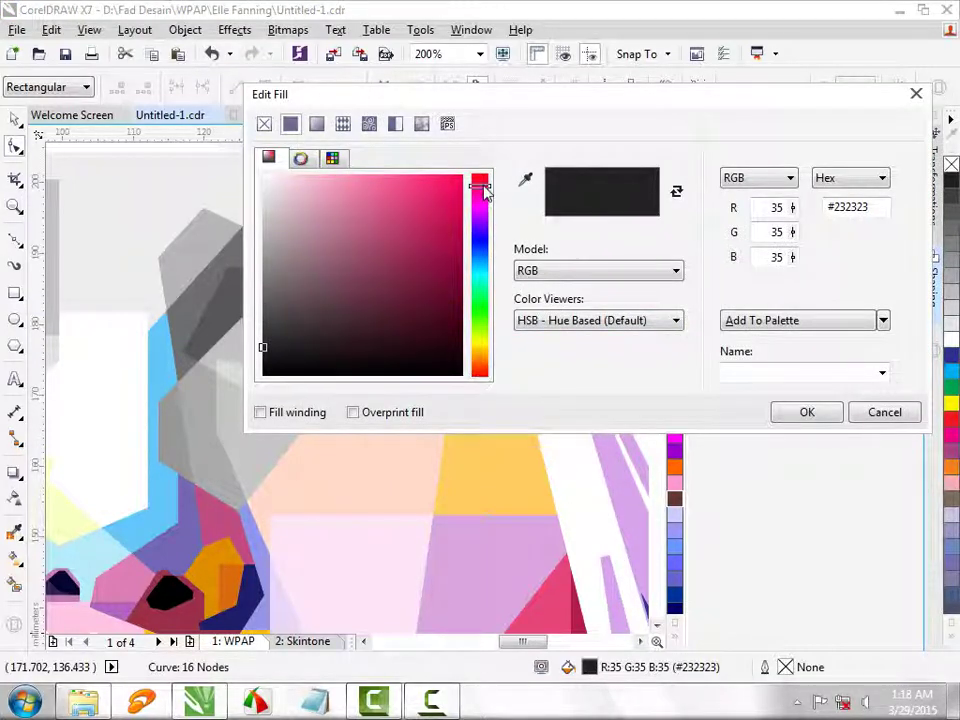
pyautogui.moveTo(419, 287); pyautogui.dragTo(427, 298)
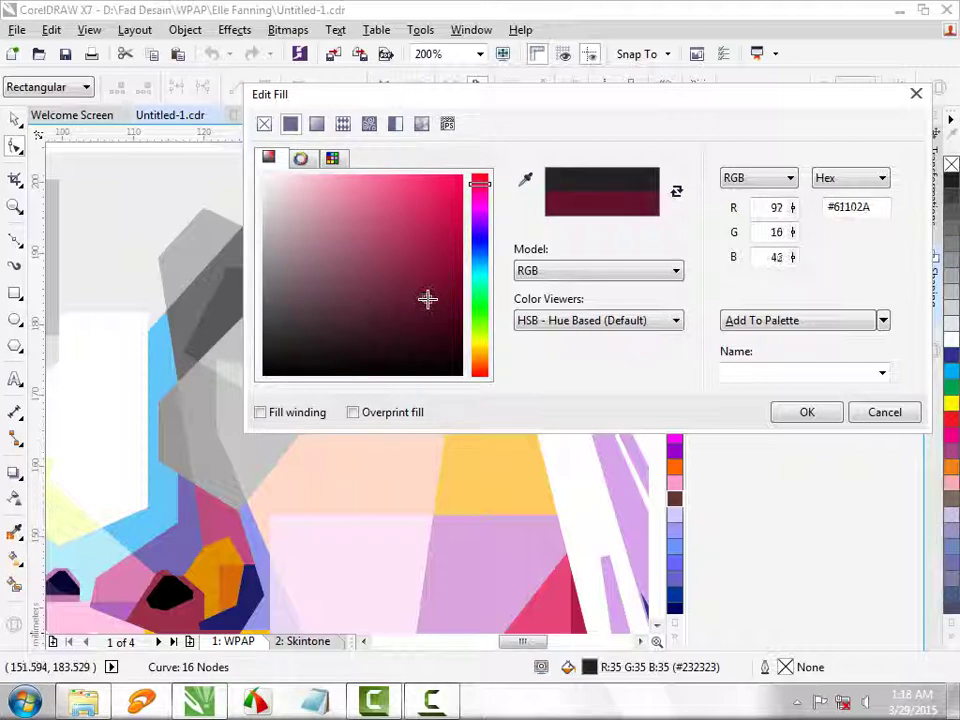
pyautogui.click(805, 412)
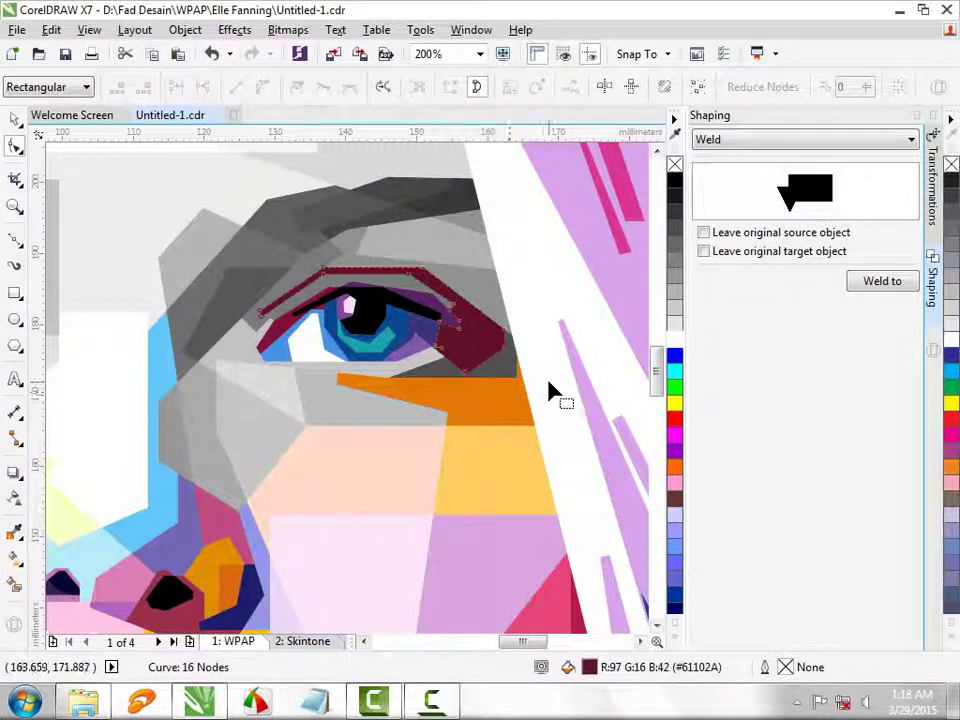
# Step: Place an offset copy of the maroon eye-corner shape over the orange area and give it uniform transparency as a colour-mix reference
pyautogui.scroll(-2, 484, 368)
pyautogui.scroll(4, 510, 372)
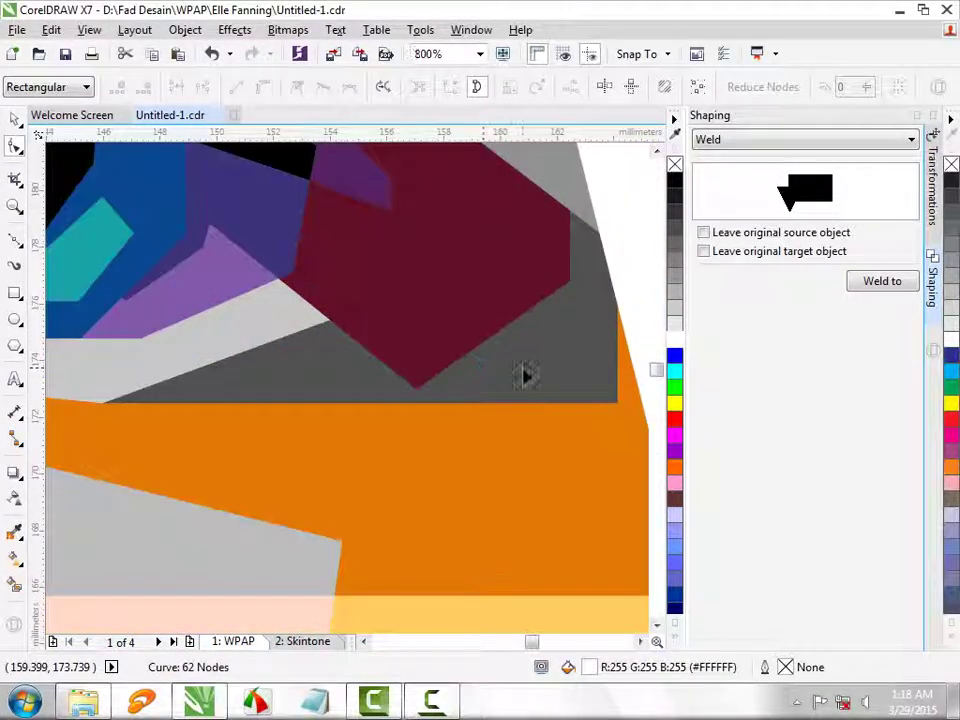
pyautogui.click(525, 375)
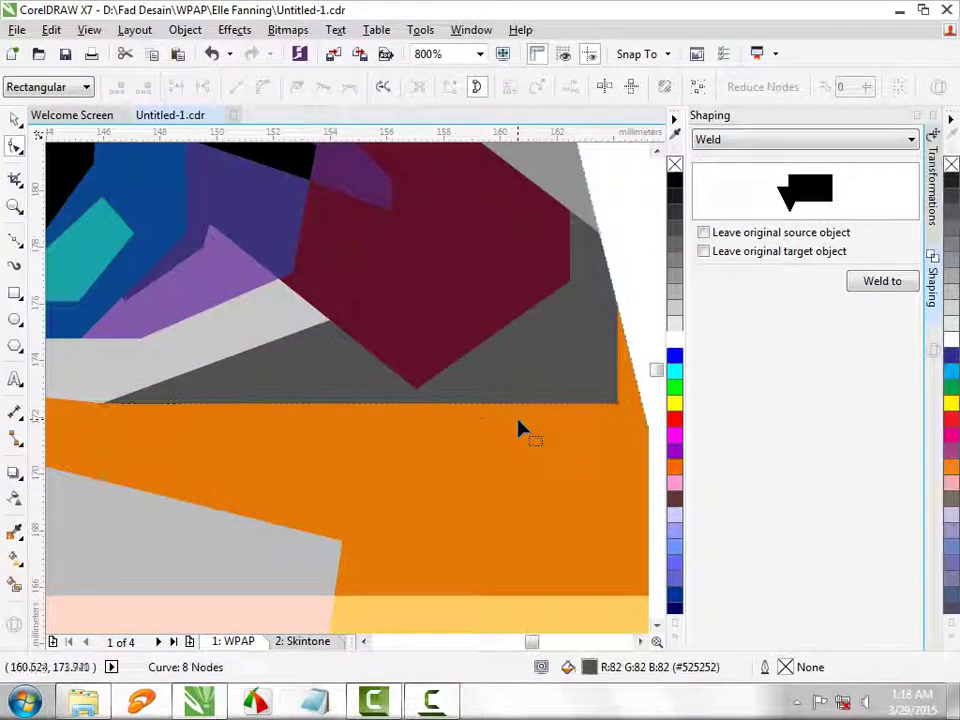
pyautogui.press('space')
pyautogui.click(380, 272)
pyautogui.hotkey('shift', 'pageup')
pyautogui.click(14, 497)
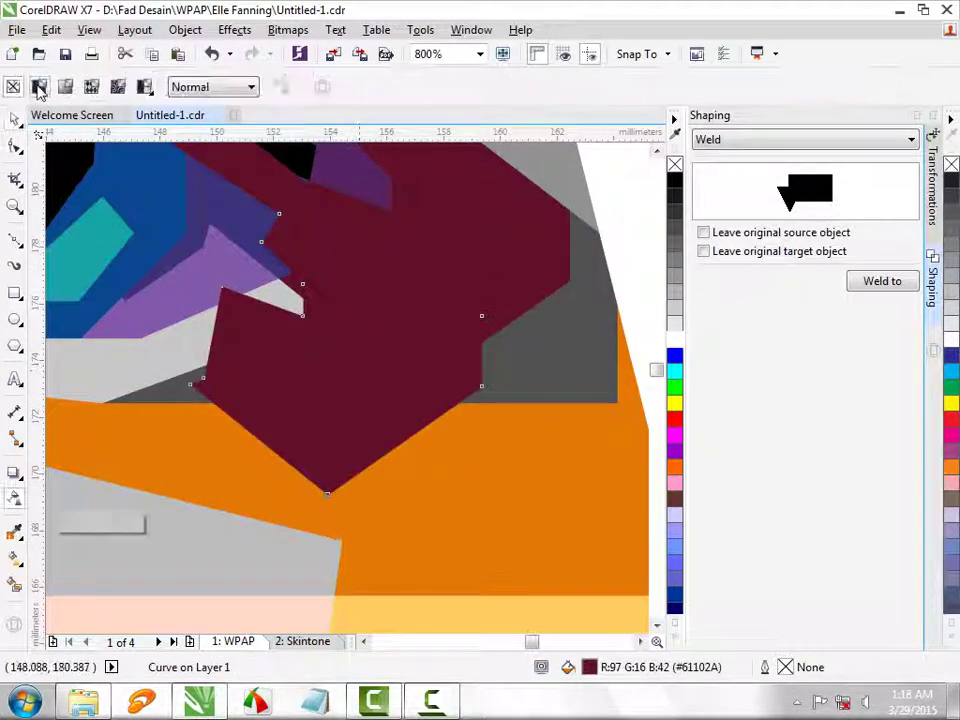
pyautogui.click(38, 88)
# Step: Fill the dark grey shape beneath the maroon eye corner, above the orange area, with rust red #AD381D
pyautogui.click(523, 366)
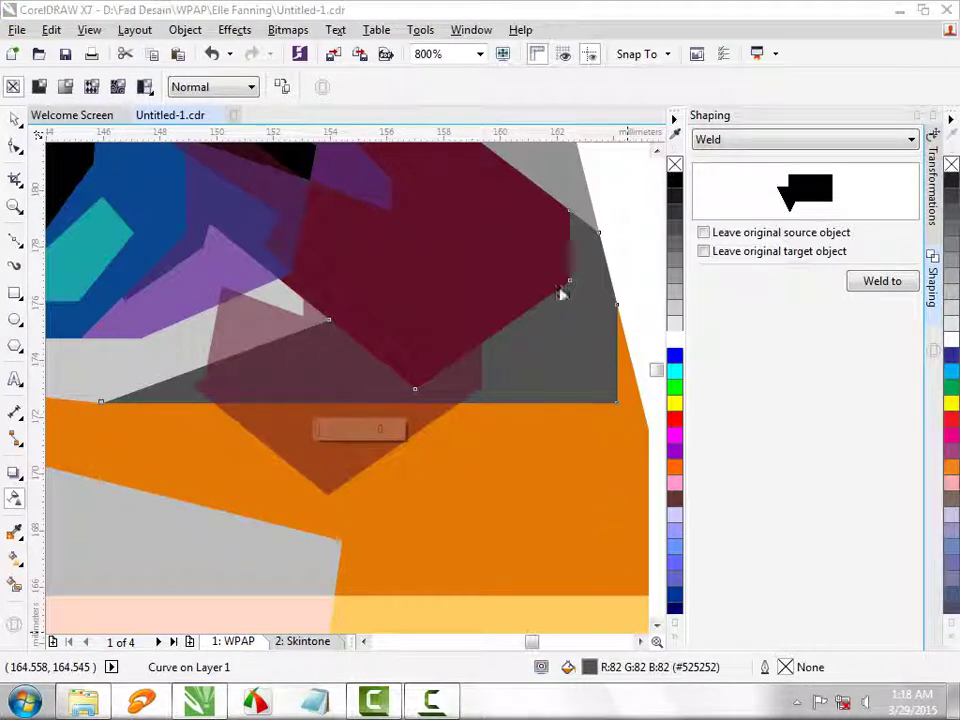
pyautogui.hotkey('shift', 'F11')
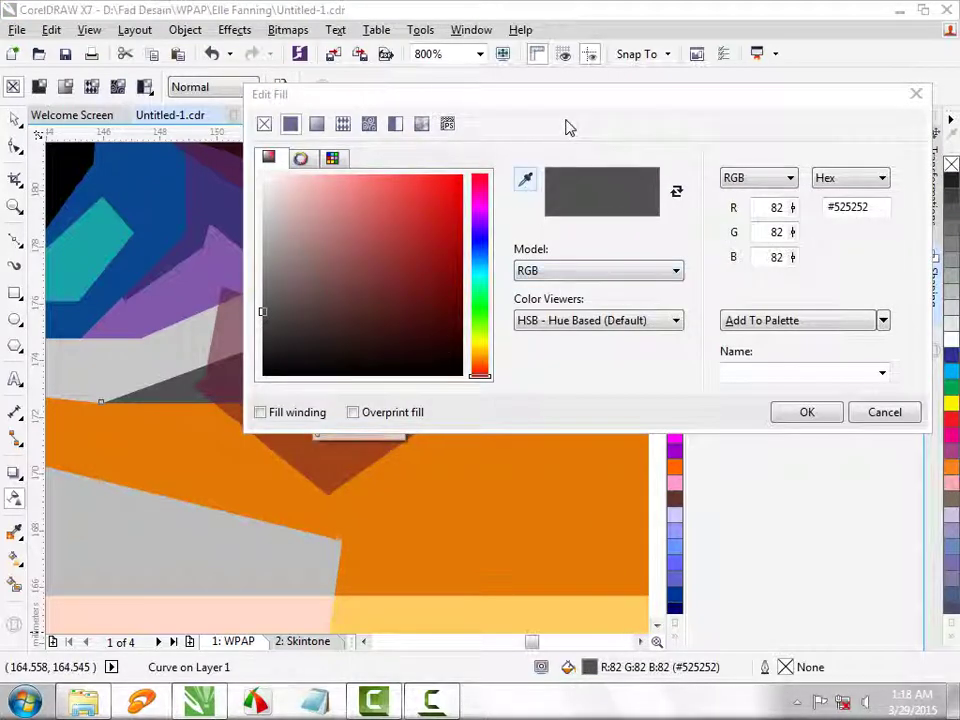
pyautogui.click(430, 248)
pyautogui.moveTo(566, 107); pyautogui.dragTo(600, 386)
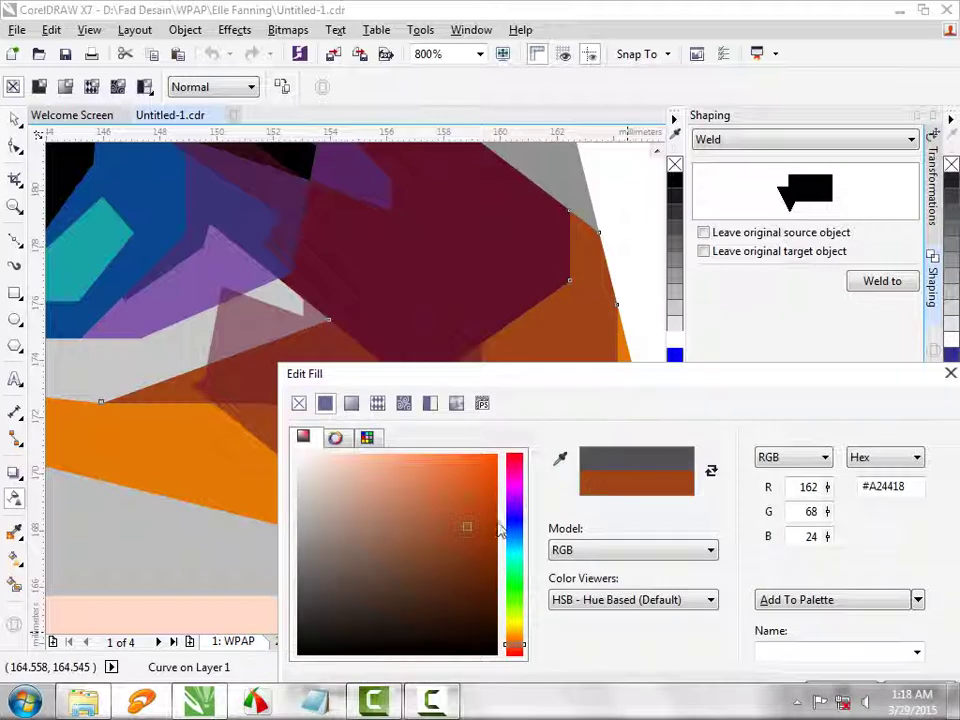
pyautogui.moveTo(467, 525)
pyautogui.mouseDown()
pyautogui.moveTo(497, 525)
pyautogui.moveTo(470, 516)
pyautogui.moveTo(475, 531)
pyautogui.mouseUp()
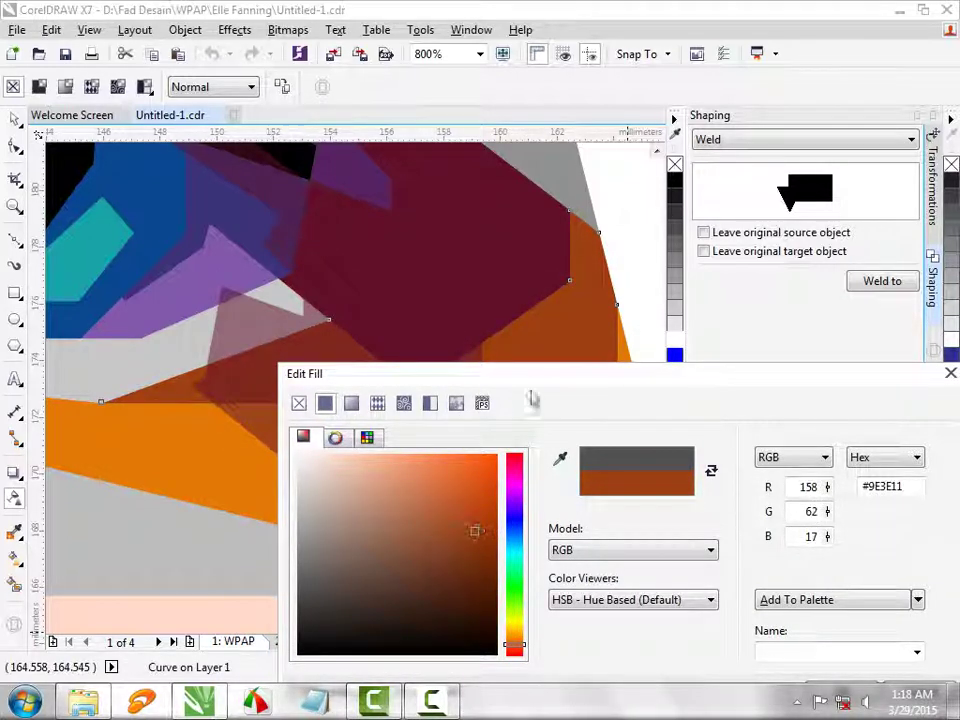
pyautogui.moveTo(533, 376); pyautogui.dragTo(756, 164)
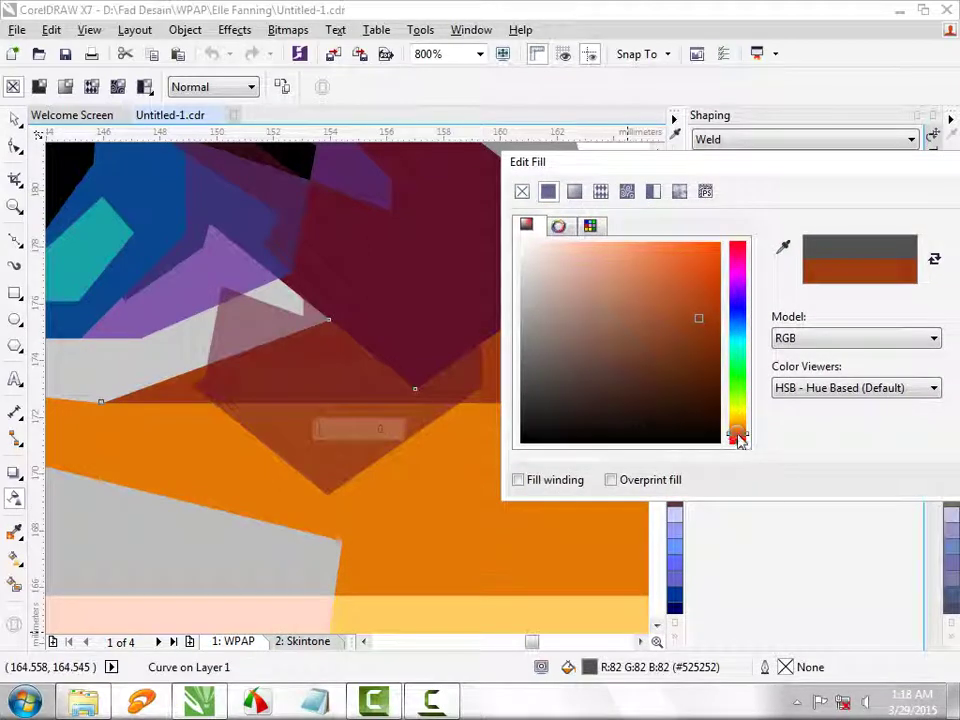
pyautogui.moveTo(739, 441); pyautogui.dragTo(739, 445)
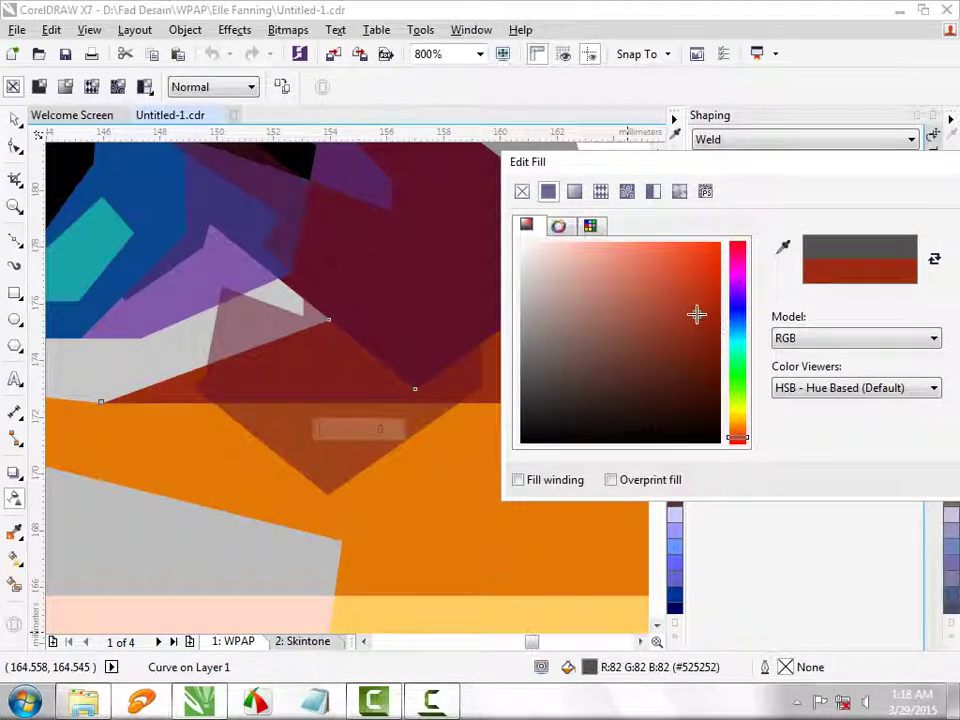
pyautogui.moveTo(697, 315)
pyautogui.mouseDown()
pyautogui.moveTo(664, 311)
pyautogui.moveTo(698, 319)
pyautogui.mouseUp()
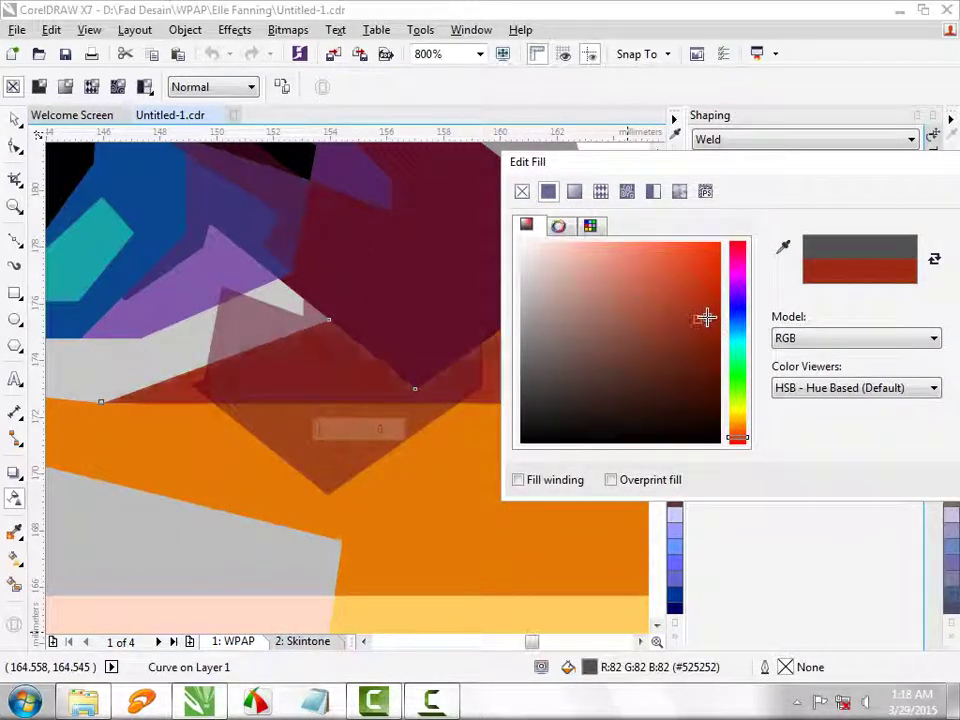
pyautogui.click(685, 306)
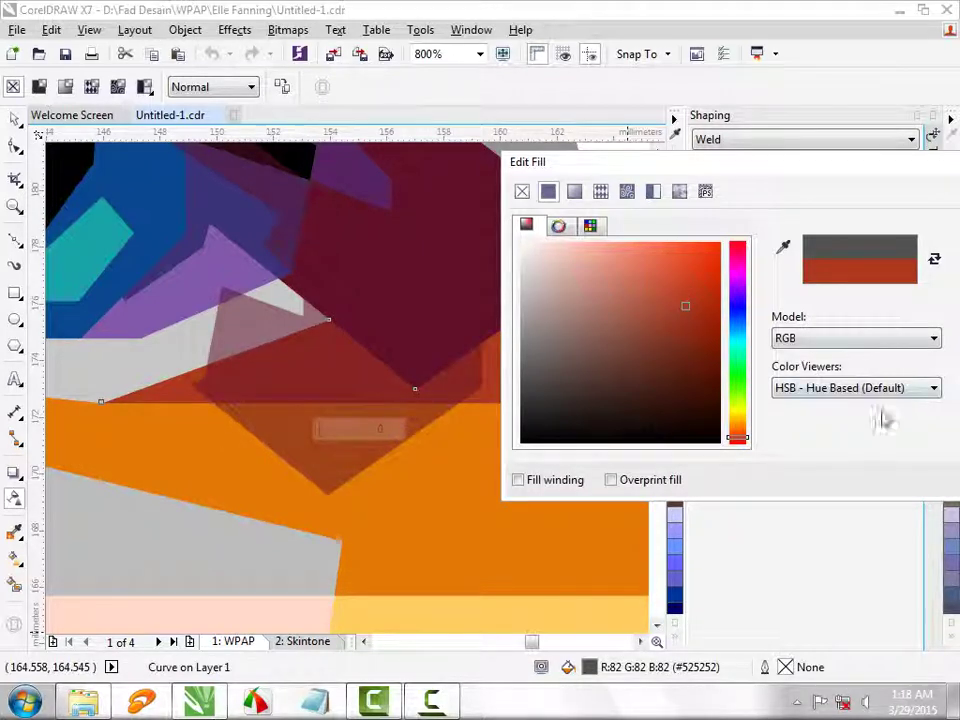
pyautogui.moveTo(612, 160); pyautogui.dragTo(542, 161)
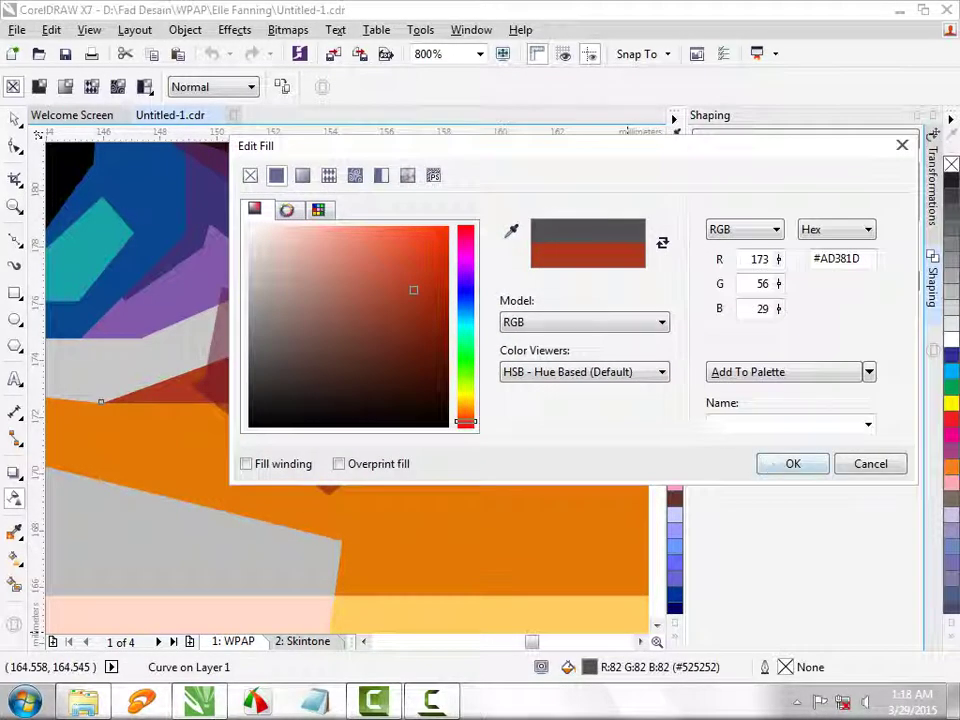
pyautogui.press('Return')
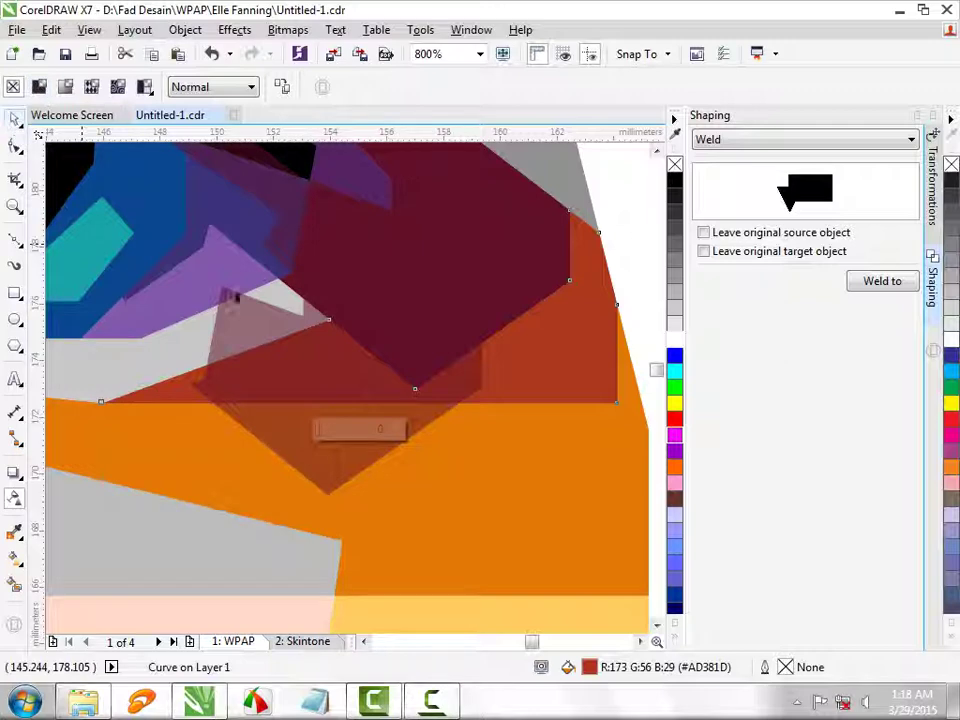
# Step: Remove the transparent maroon copy overlapping the rust red and orange shapes
pyautogui.click(15, 118)
pyautogui.click(321, 409)
pyautogui.click(328, 439)
pyautogui.click(328, 432)
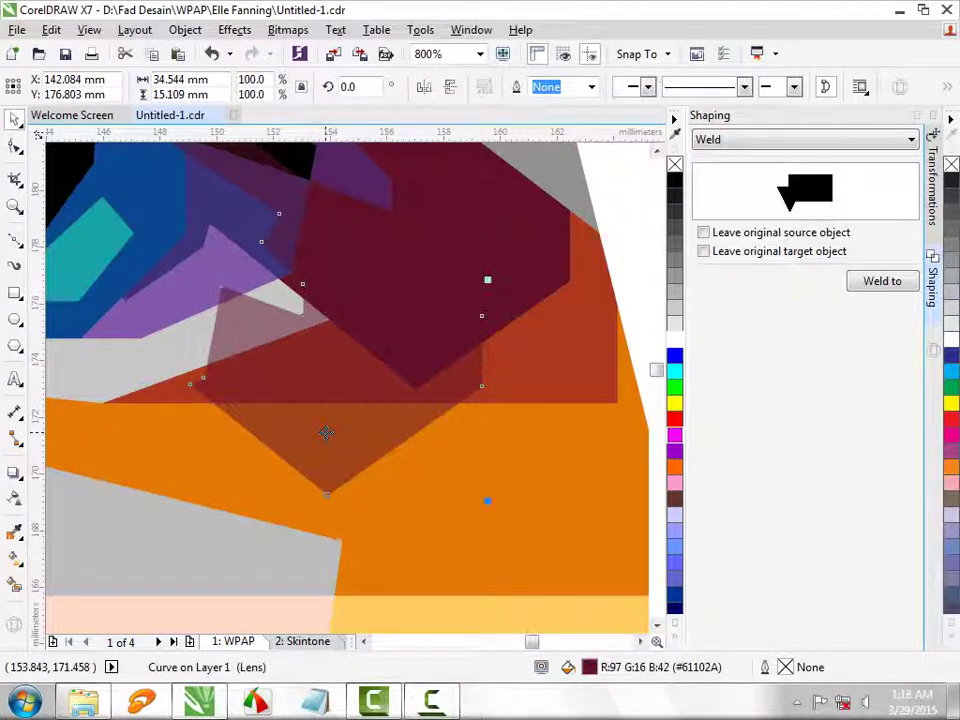
pyautogui.press('Escape')
# Step: Fill the mid-grey upper eyelid shape between the eyebrow and the maroon eyelid line with olive green #8B9909
pyautogui.scroll(-2, 433, 421)
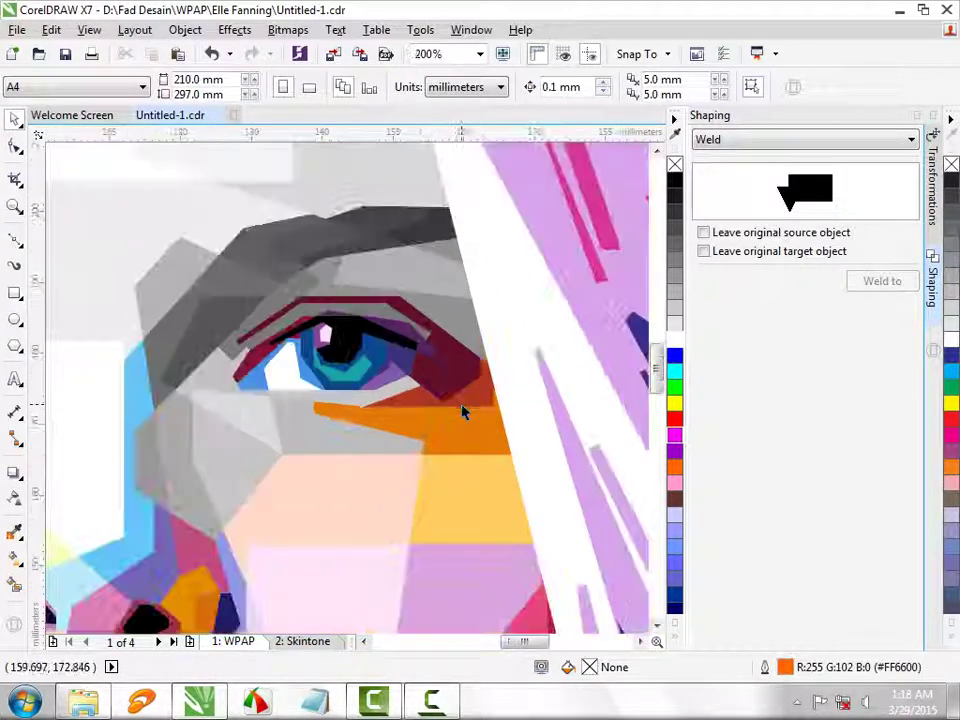
pyautogui.click(452, 309)
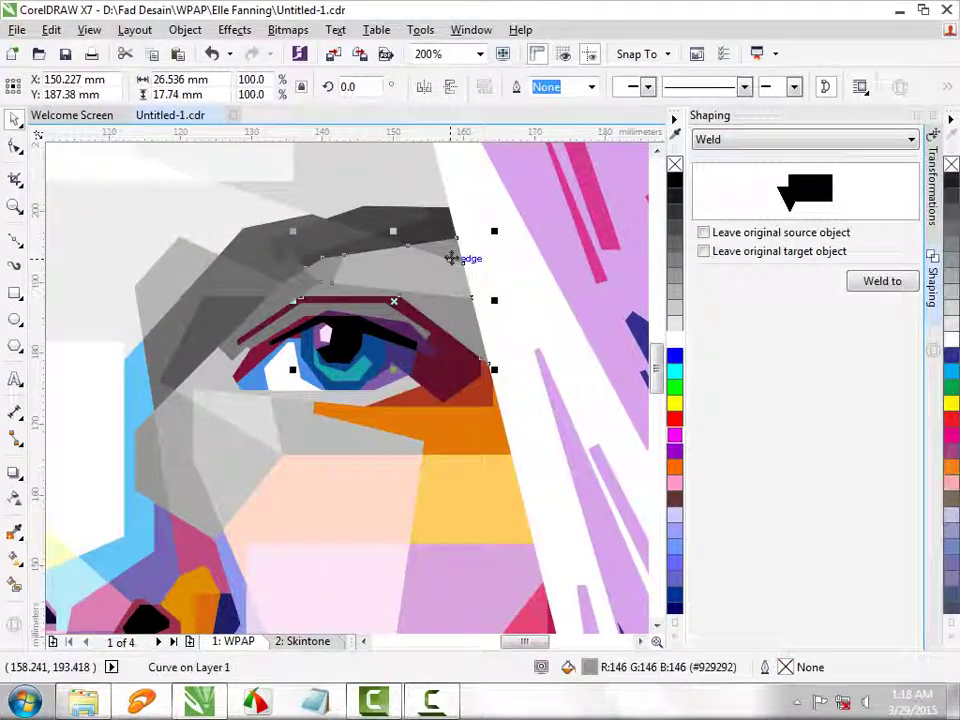
pyautogui.scroll(1, 452, 258)
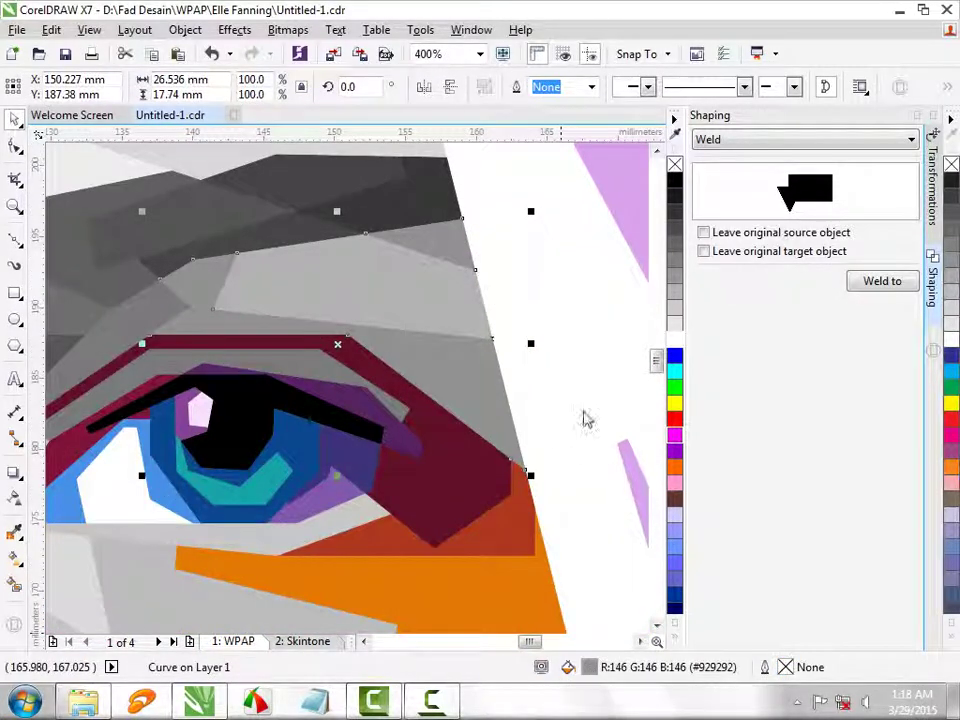
pyautogui.hotkey('shift', 'F11')
pyautogui.click(466, 391)
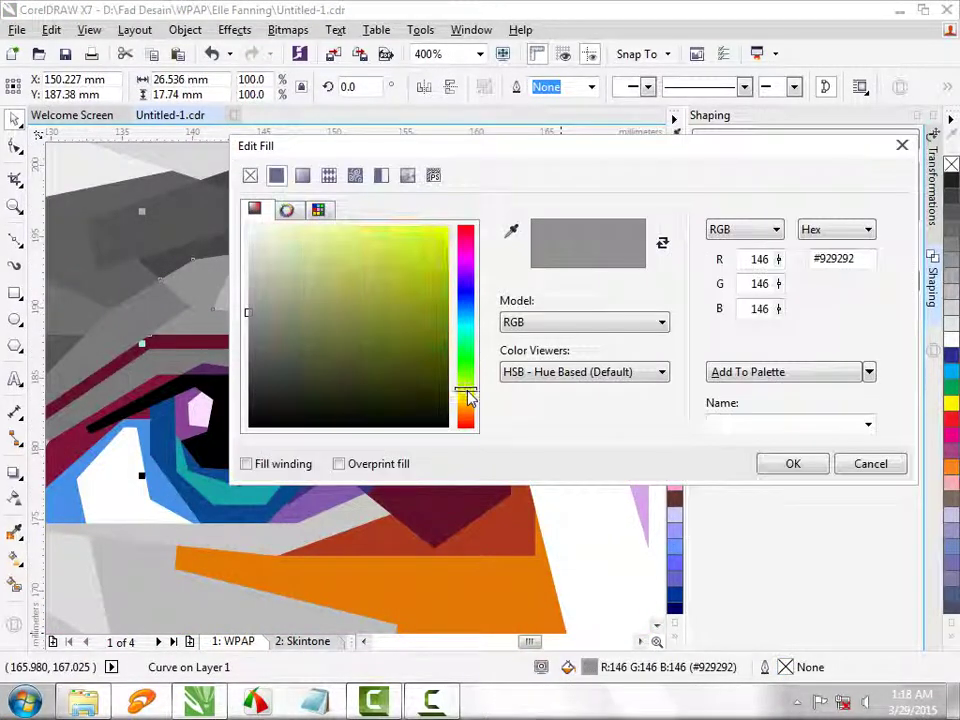
pyautogui.moveTo(441, 313); pyautogui.dragTo(435, 306)
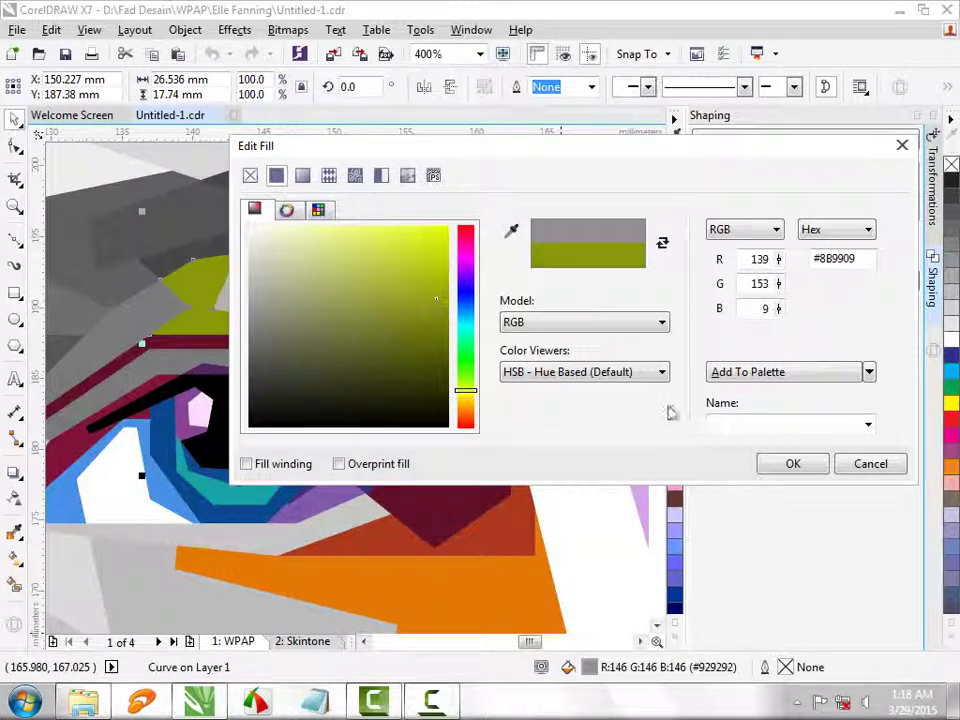
pyautogui.click(792, 464)
# Step: Fill the light grey highlight shape inside the olive green eyelid area with a lighter yellow-green
pyautogui.click(403, 315)
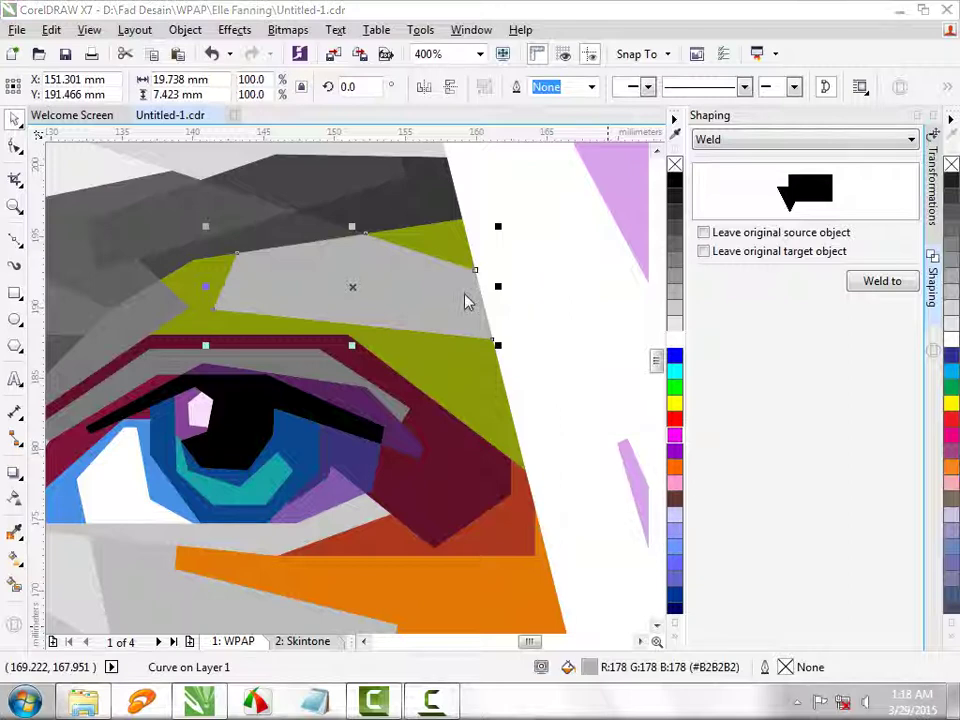
pyautogui.hotkey('shift', 'F11')
pyautogui.click(466, 391)
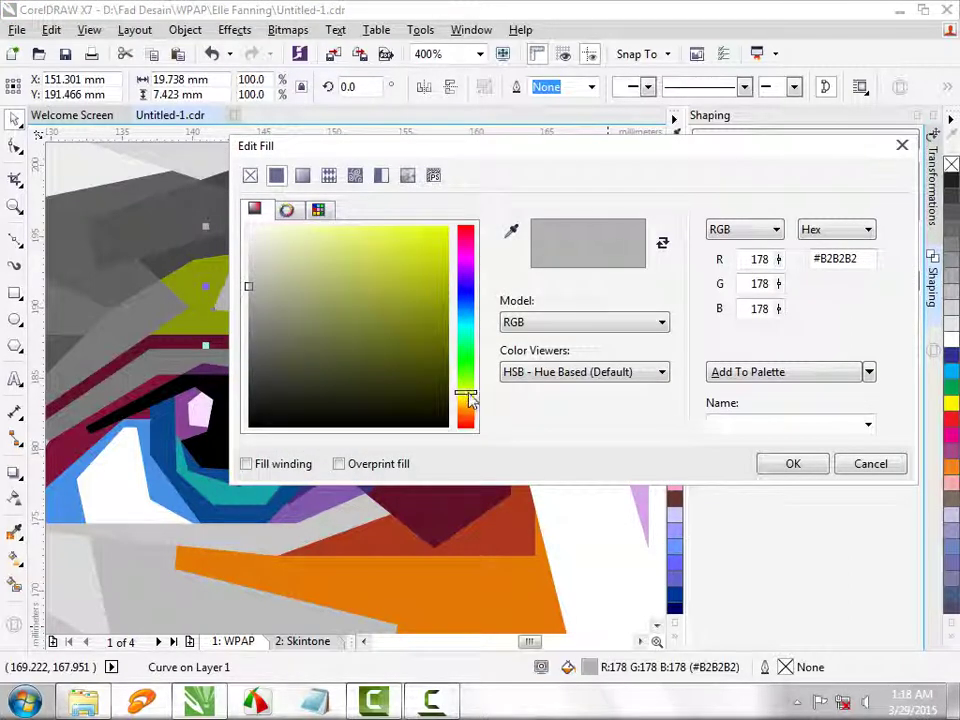
pyautogui.moveTo(426, 291)
pyautogui.mouseDown()
pyautogui.moveTo(407, 272)
pyautogui.moveTo(416, 276)
pyautogui.mouseUp()
pyautogui.click(782, 463)
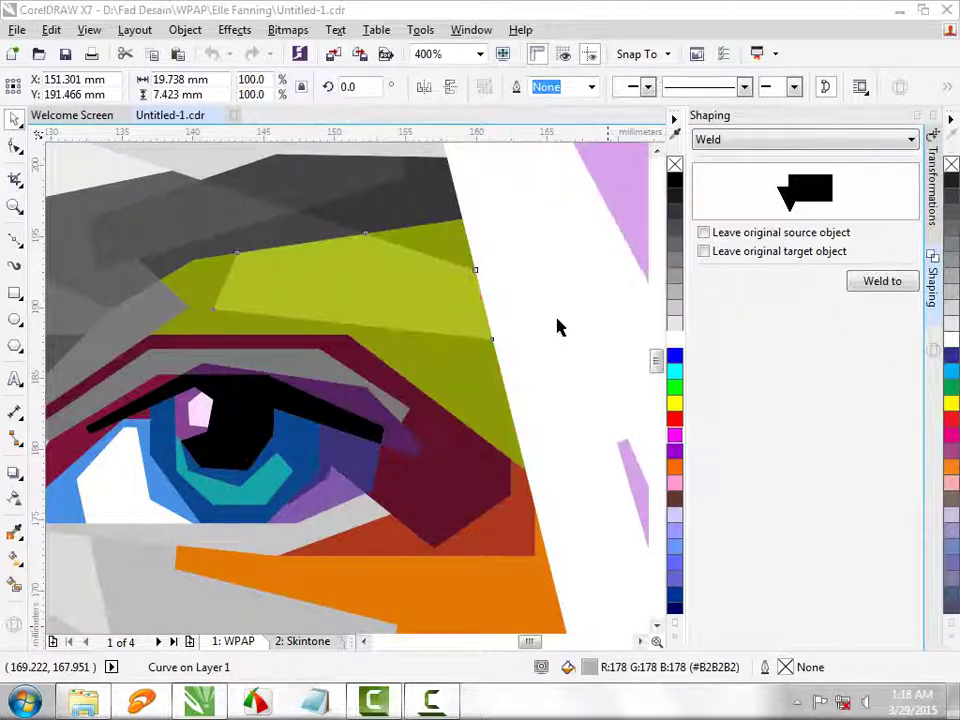
# Step: Fill the dark grey shape at the eyebrow's outer end with deep indigo #2E2A7A
pyautogui.scroll(-2, 439, 306)
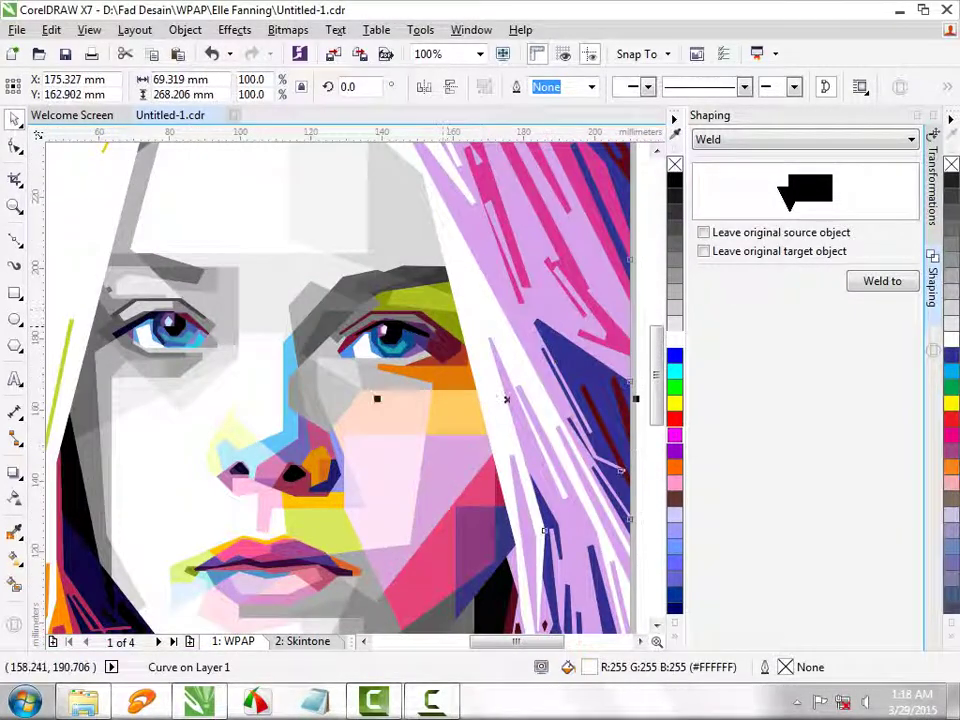
pyautogui.scroll(3, 355, 275)
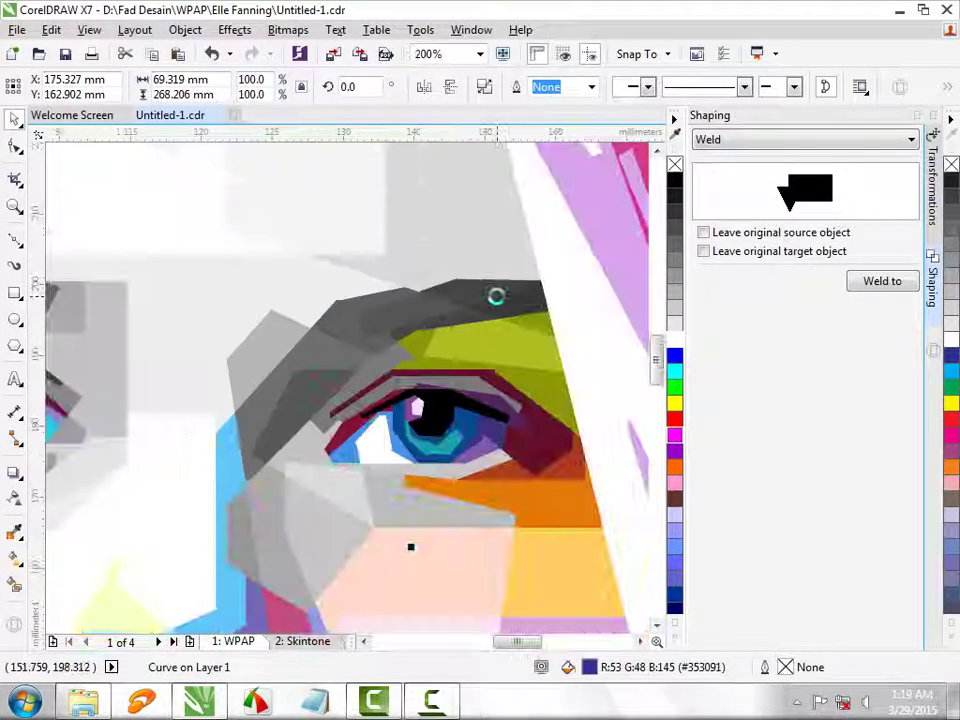
pyautogui.scroll(1, 496, 296)
pyautogui.click(510, 321)
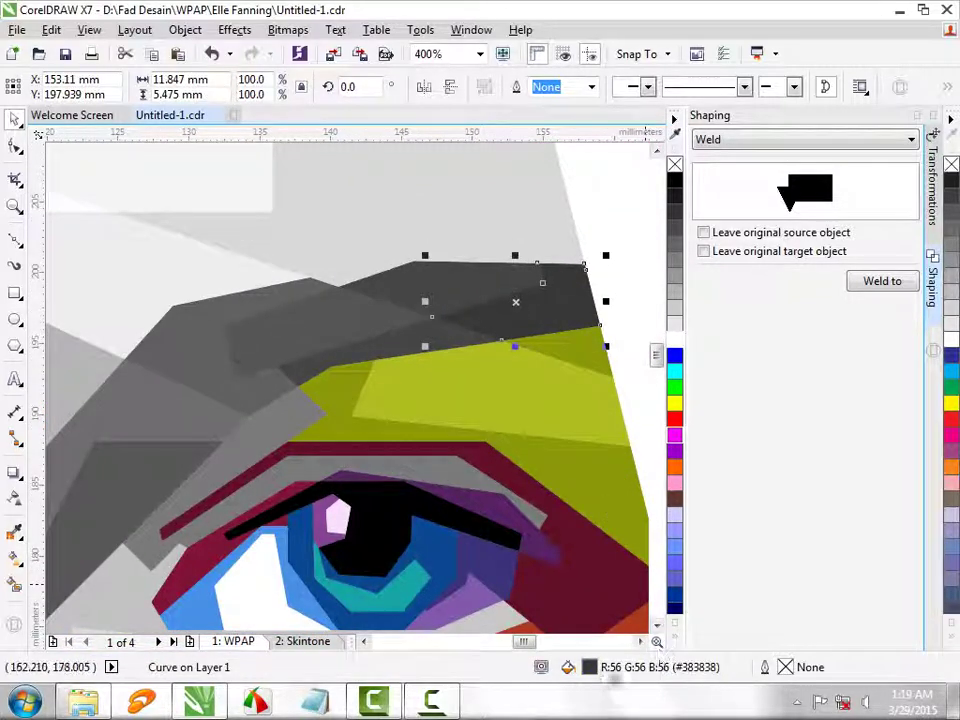
pyautogui.hotkey('shift', 'F11')
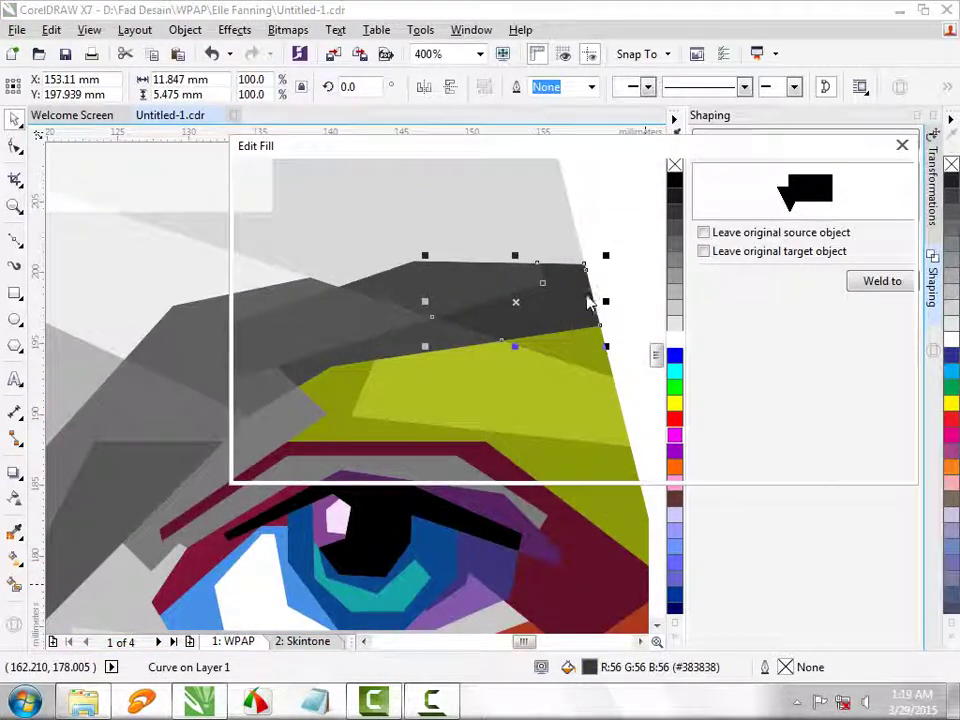
pyautogui.click(465, 290)
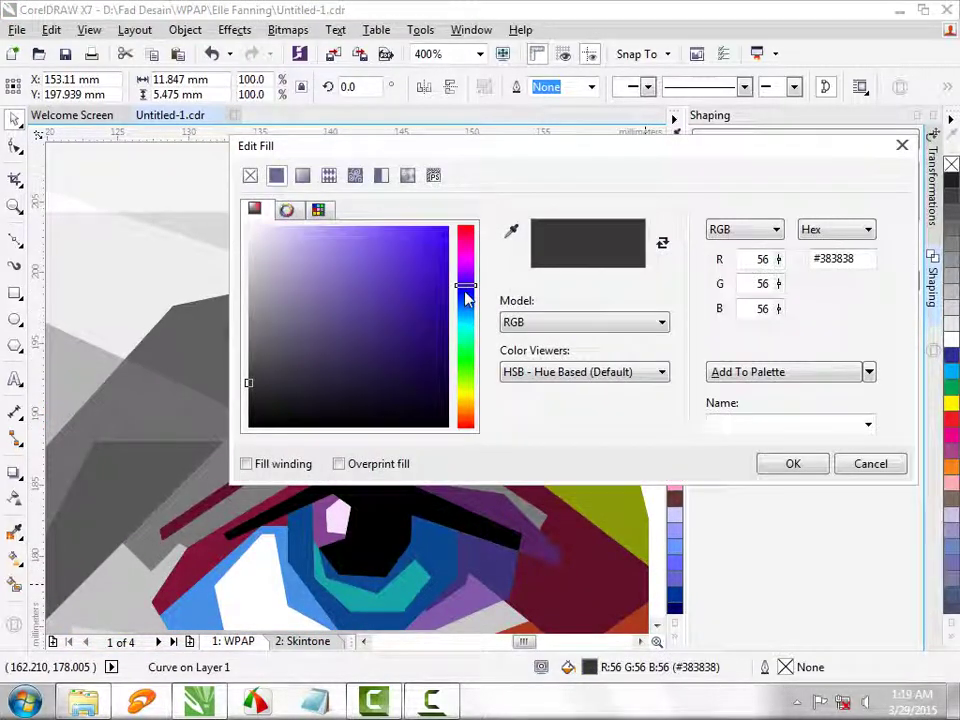
pyautogui.click(395, 340)
pyautogui.click(374, 326)
pyautogui.moveTo(374, 326); pyautogui.dragTo(379, 330)
pyautogui.click(789, 463)
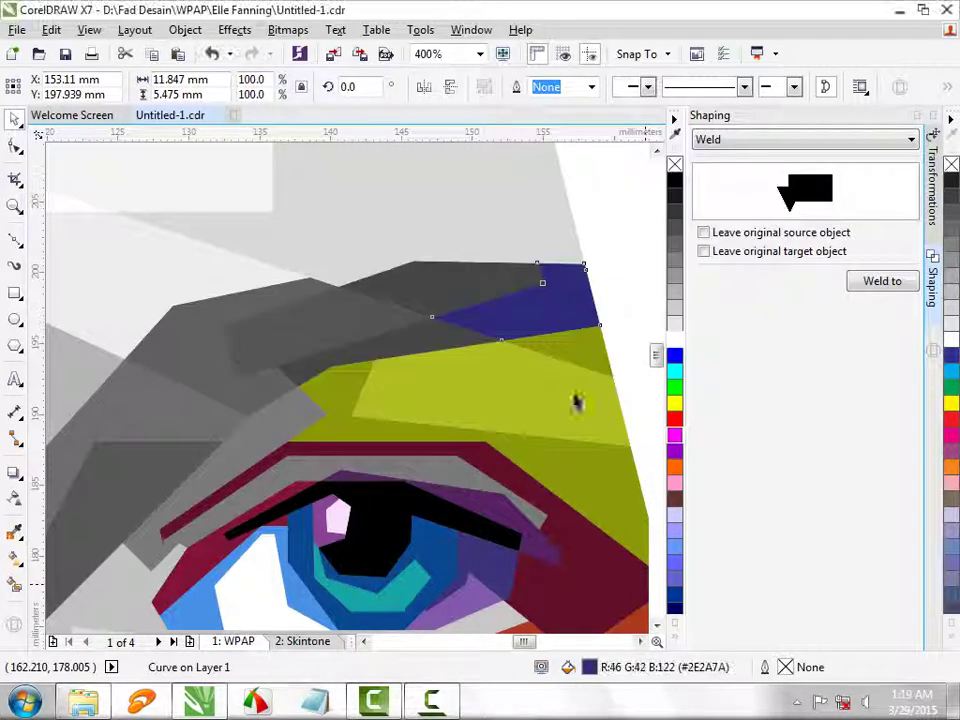
# Step: Fill the dark grey shape in the middle of the eyebrow with magenta pink #B03164
pyautogui.click(349, 319)
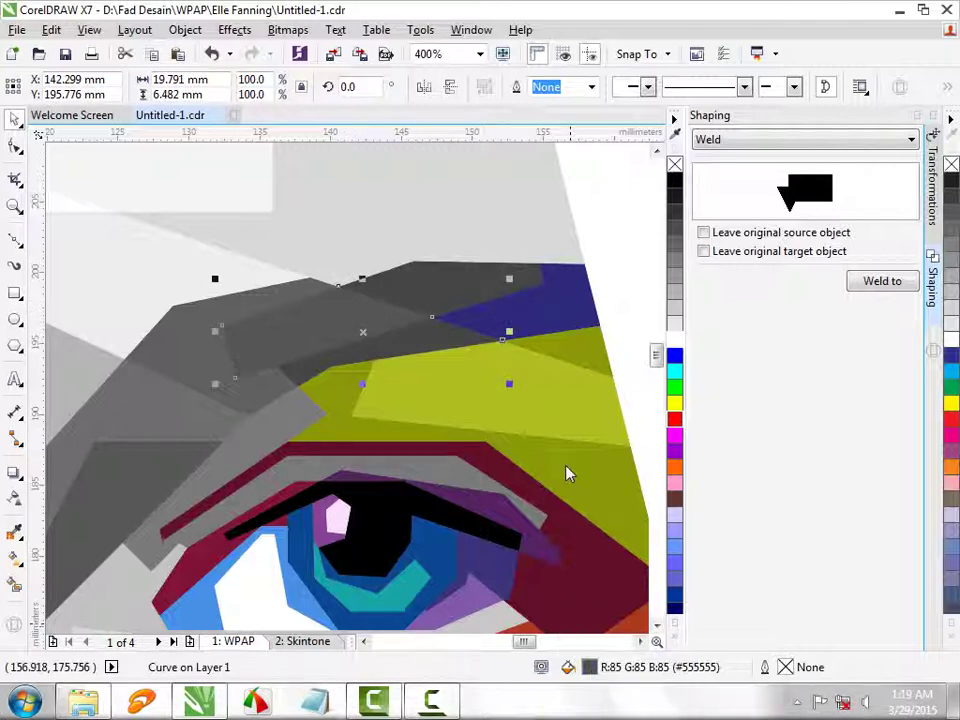
pyautogui.hotkey('shift', 'F11')
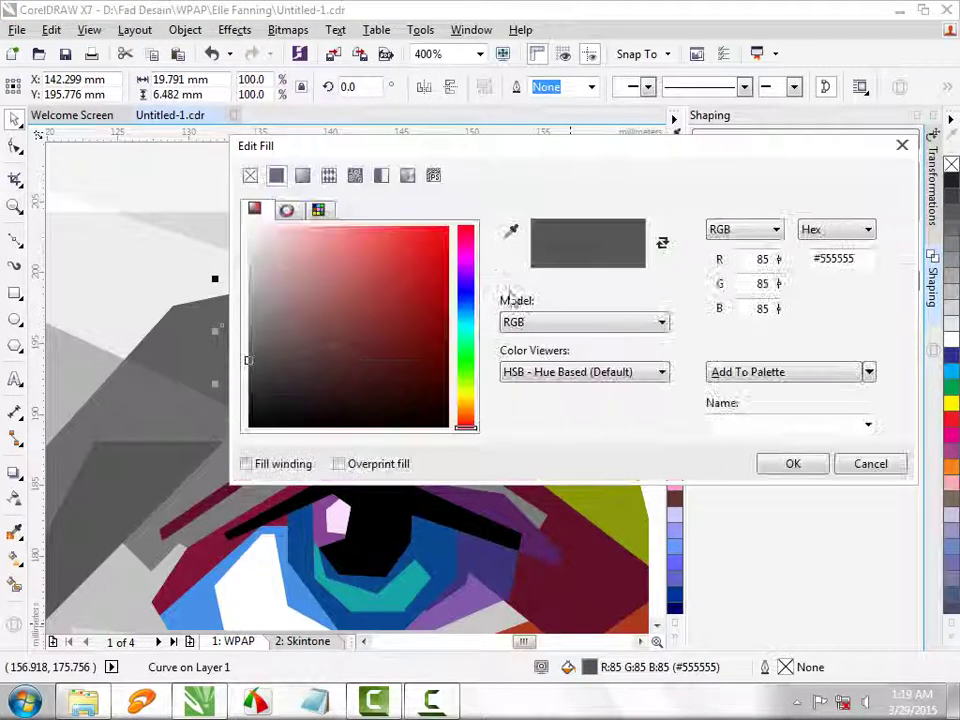
pyautogui.click(466, 245)
pyautogui.moveTo(396, 277)
pyautogui.mouseDown()
pyautogui.moveTo(379, 279)
pyautogui.moveTo(399, 291)
pyautogui.moveTo(391, 288)
pyautogui.mouseUp()
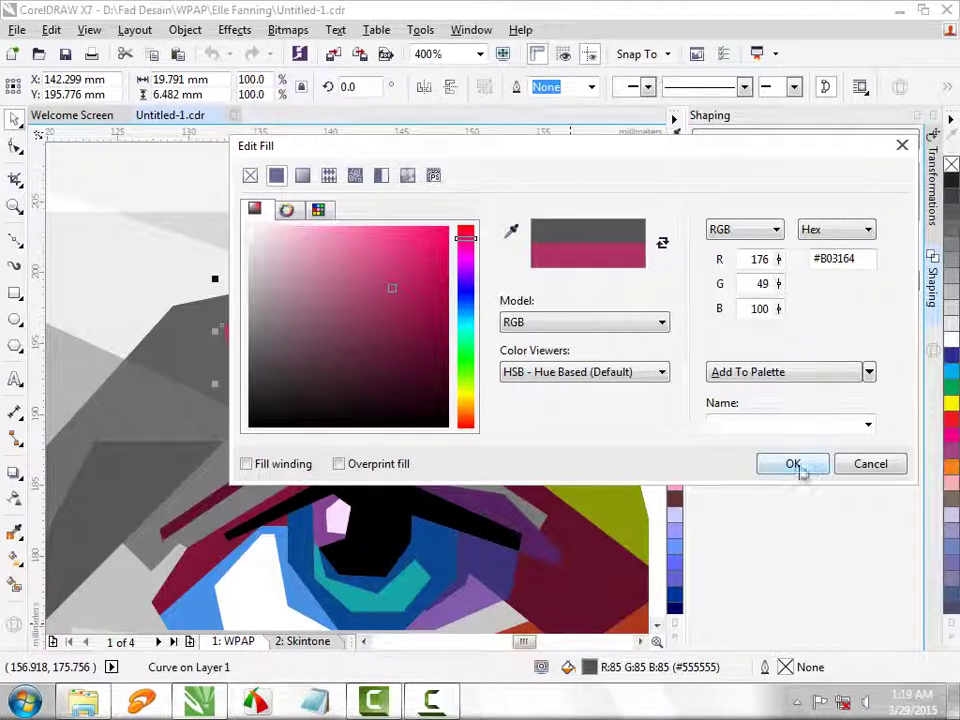
pyautogui.click(797, 465)
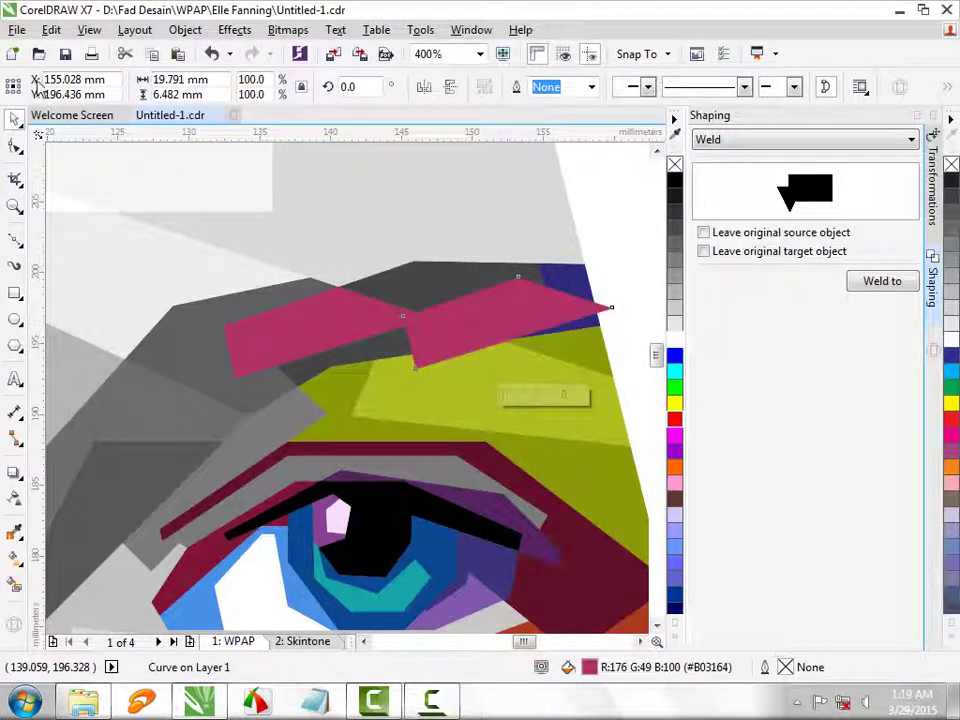
# Step: Fill the dark grey upper eyebrow shape with purple sampled where a transparent copy of the pink shape overlaps the neighbouring colours
pyautogui.click(14, 497)
pyautogui.moveTo(402, 316); pyautogui.dragTo(611, 307)
pyautogui.click(14, 532)
pyautogui.click(421, 276)
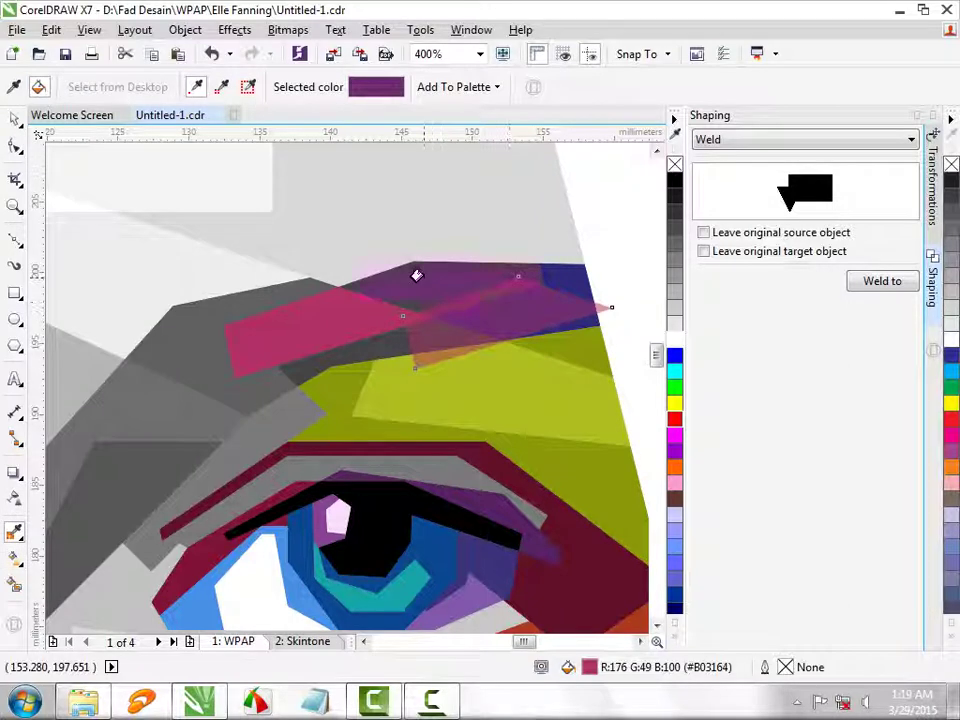
pyautogui.click(14, 119)
# Step: Fill the dark grey strip under the pink eyebrow shape with dark blue #1B3E7A
pyautogui.click(418, 343)
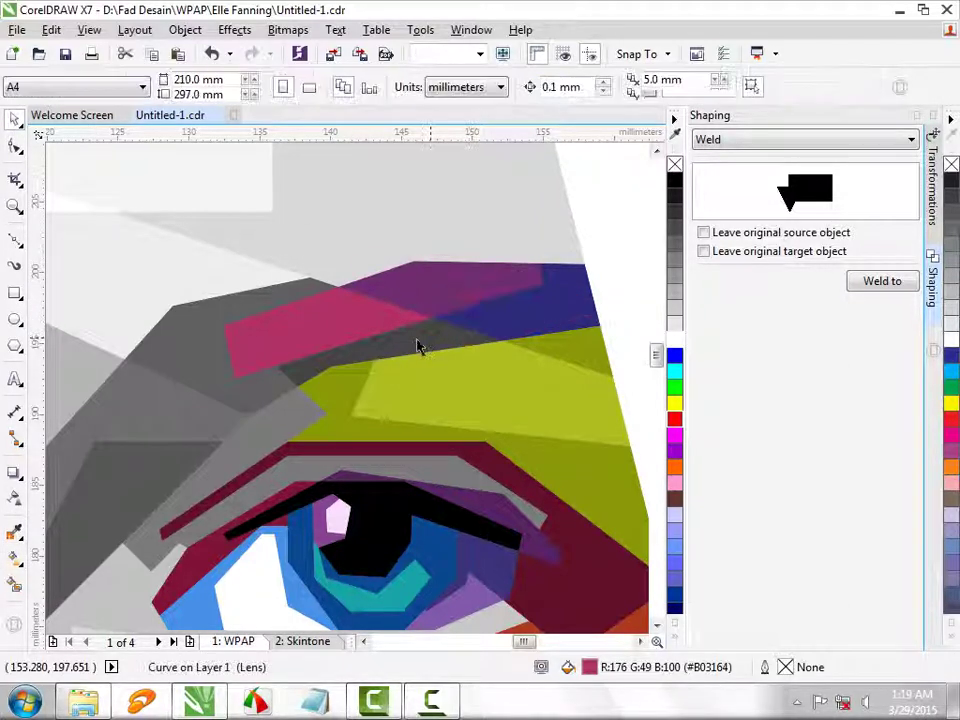
pyautogui.doubleClick(590, 668)
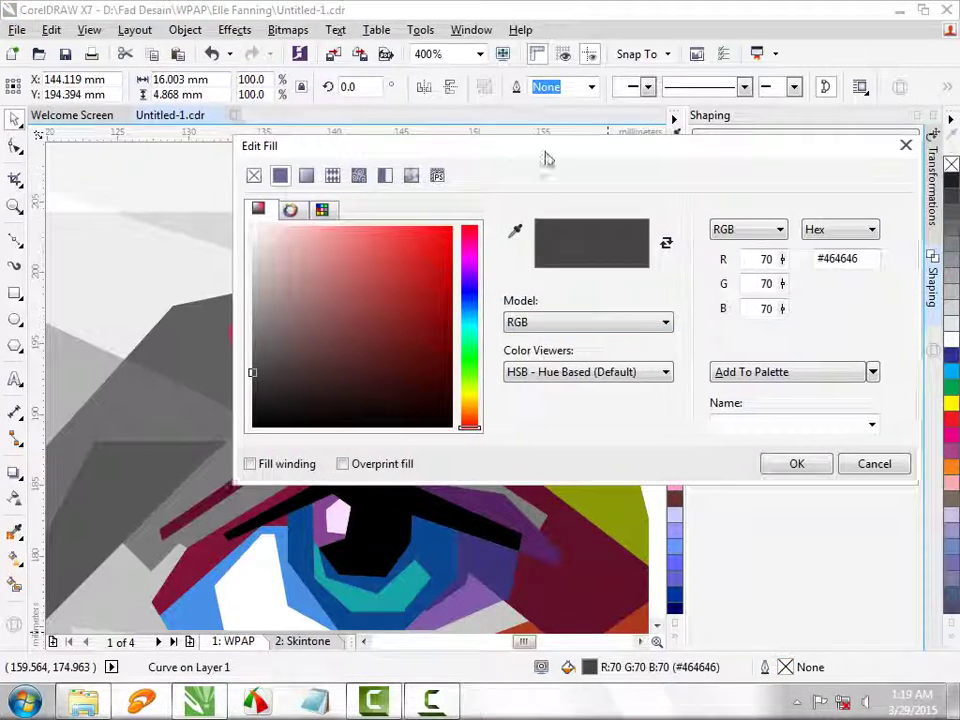
pyautogui.moveTo(546, 156); pyautogui.dragTo(752, 155)
pyautogui.click(708, 260)
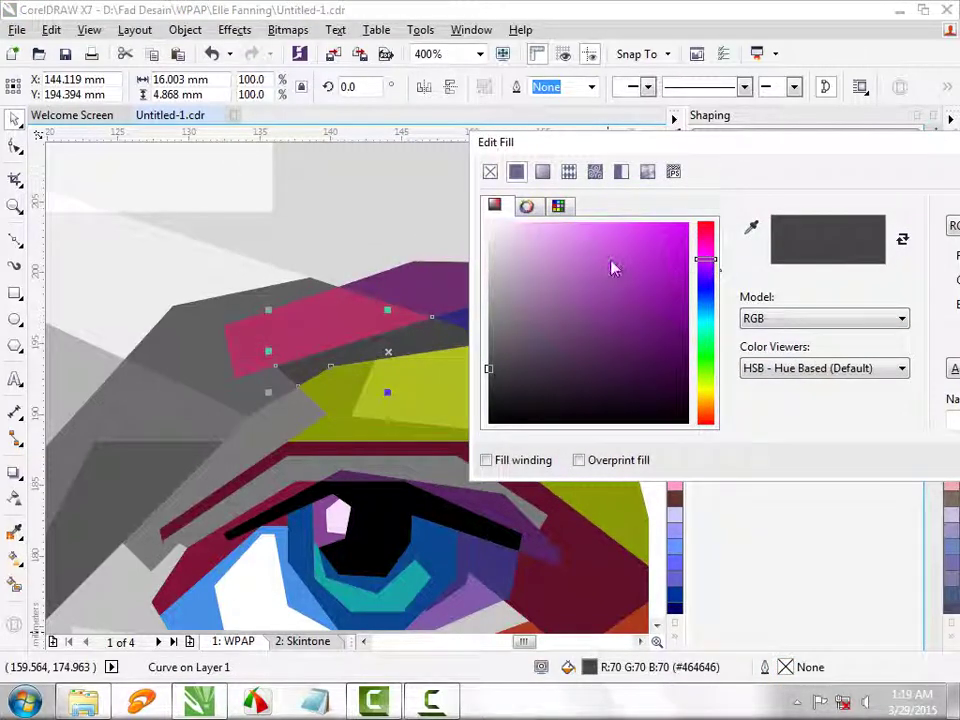
pyautogui.moveTo(613, 268)
pyautogui.mouseDown()
pyautogui.moveTo(606, 302)
pyautogui.moveTo(617, 320)
pyautogui.mouseUp()
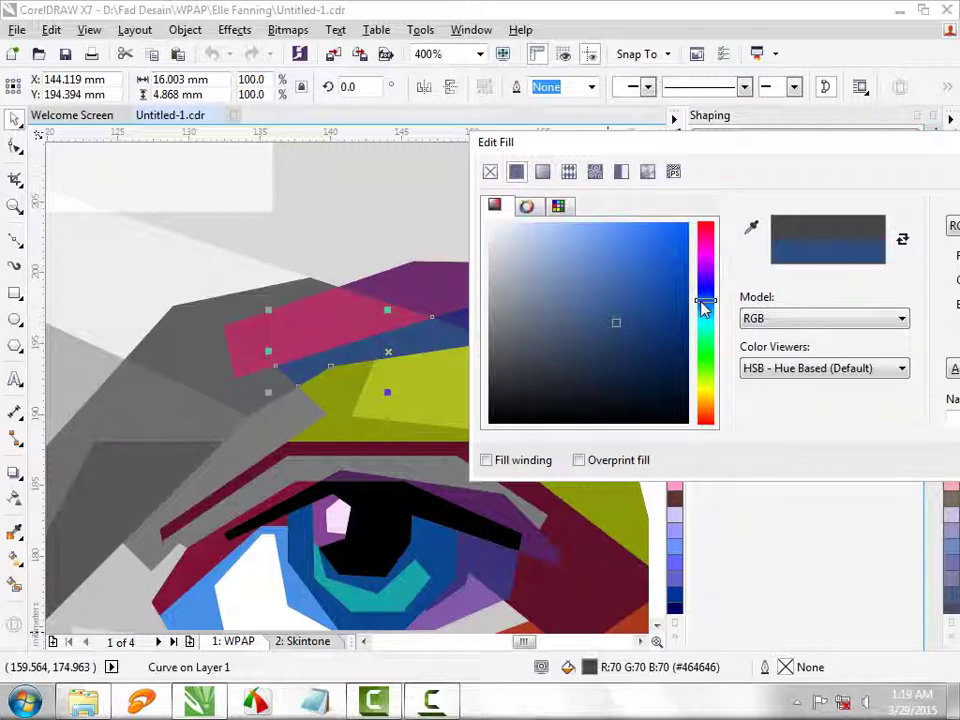
pyautogui.moveTo(620, 328); pyautogui.dragTo(644, 328)
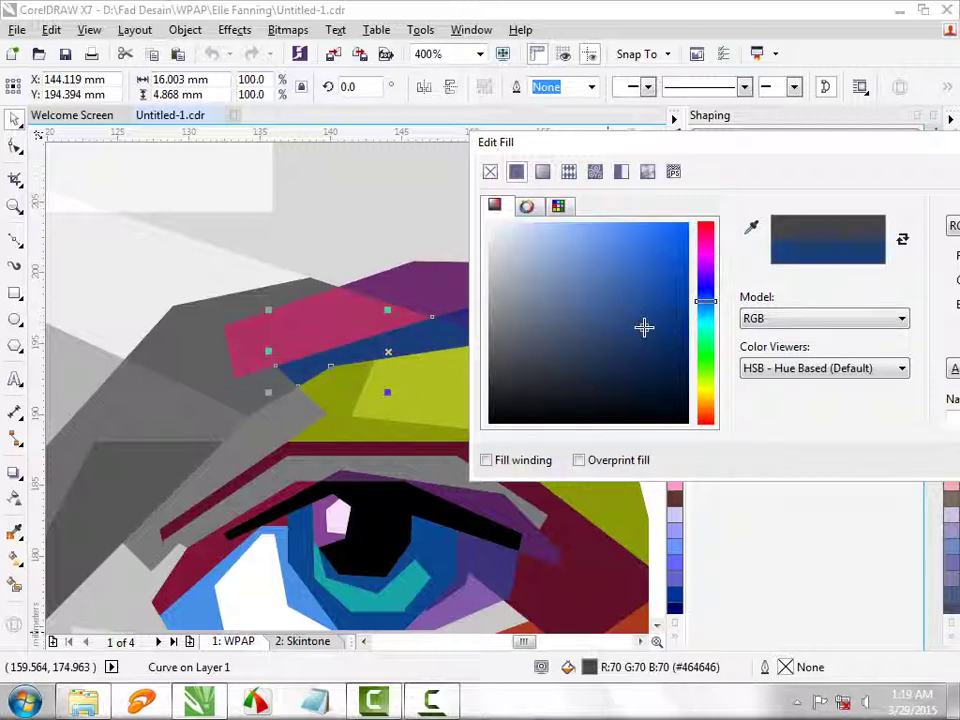
pyautogui.moveTo(767, 160); pyautogui.dragTo(562, 172)
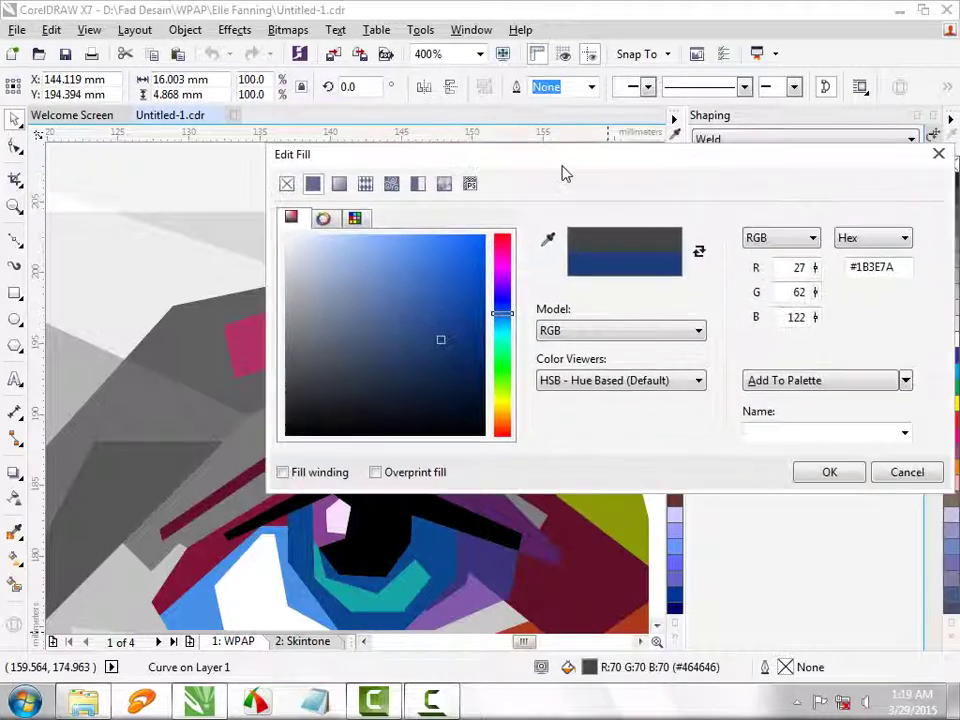
pyautogui.click(805, 476)
# Step: Fill the grey shape at the eyebrow's inner end with burnt orange #BF532C
pyautogui.click(180, 358)
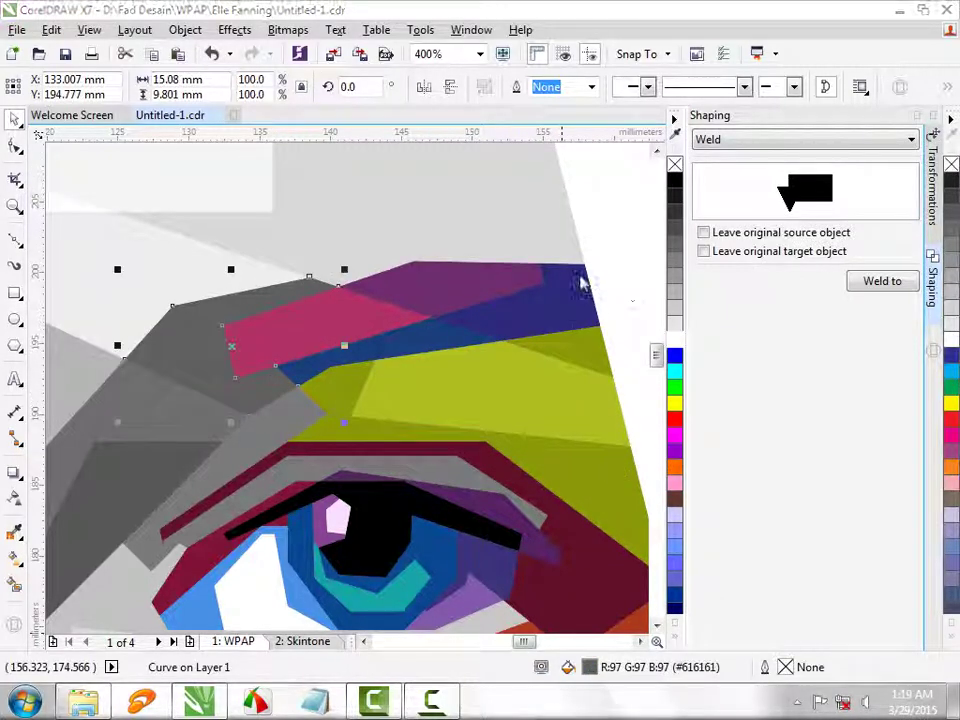
pyautogui.hotkey('shift', 'F11')
pyautogui.click(508, 431)
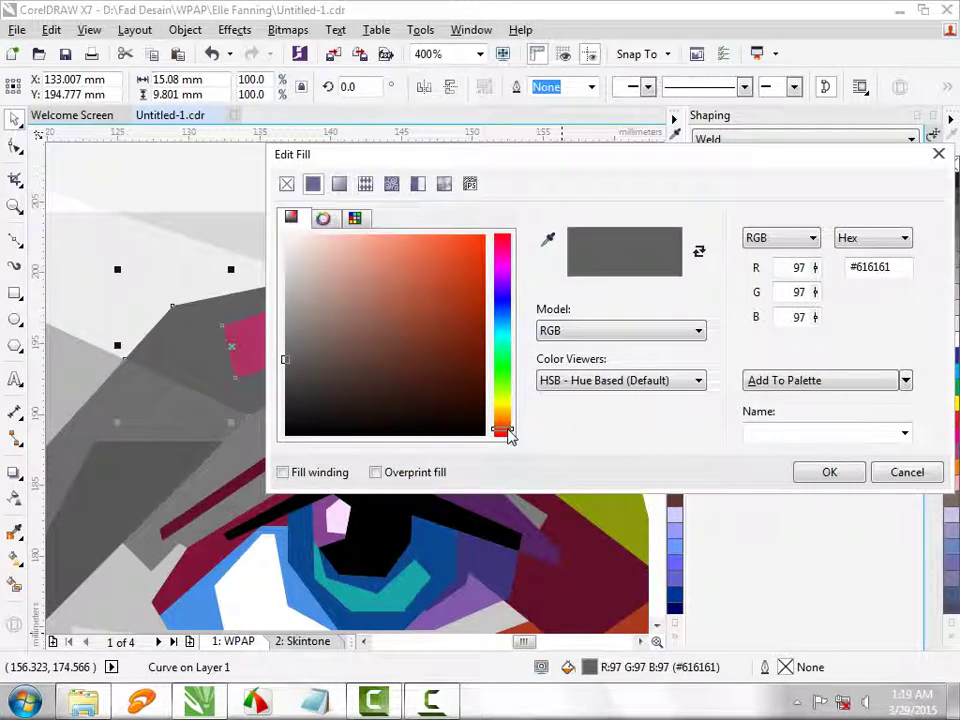
pyautogui.moveTo(463, 278); pyautogui.dragTo(441, 288)
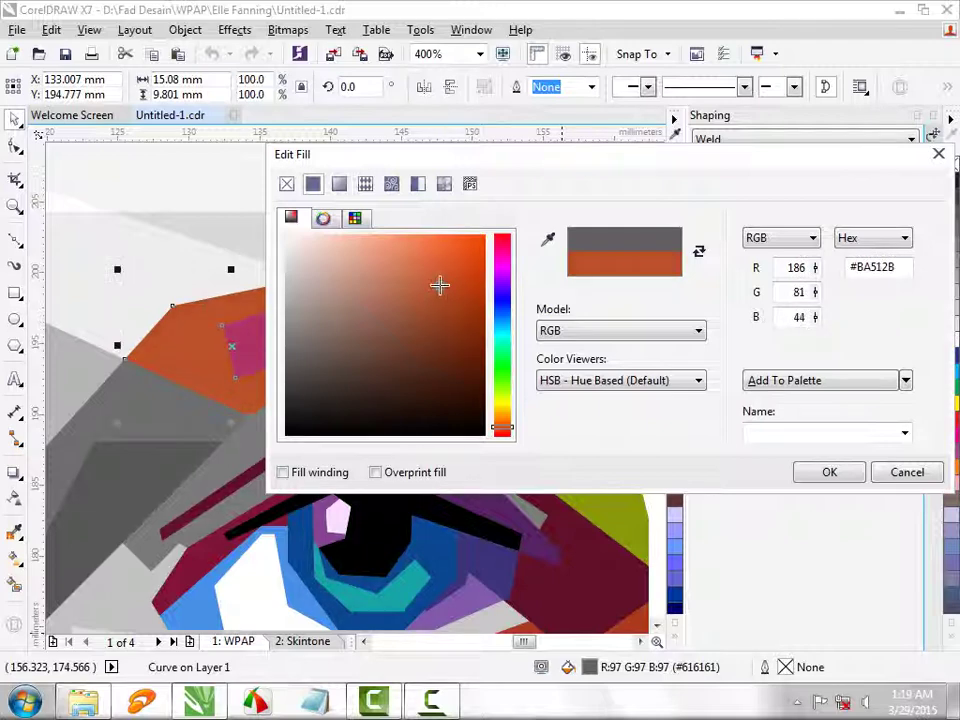
pyautogui.click(860, 472)
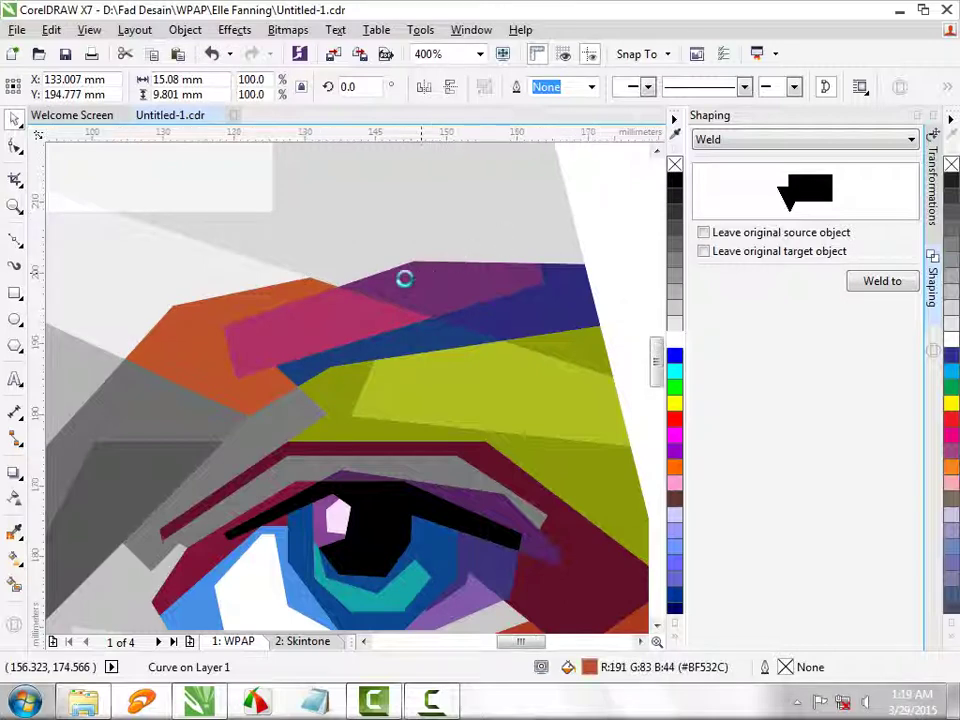
# Step: Fill the darkest grey shape between the inner eye corner and the nose bridge with magenta purple #91408A
pyautogui.scroll(-3, 390, 281)
pyautogui.scroll(3, 305, 343)
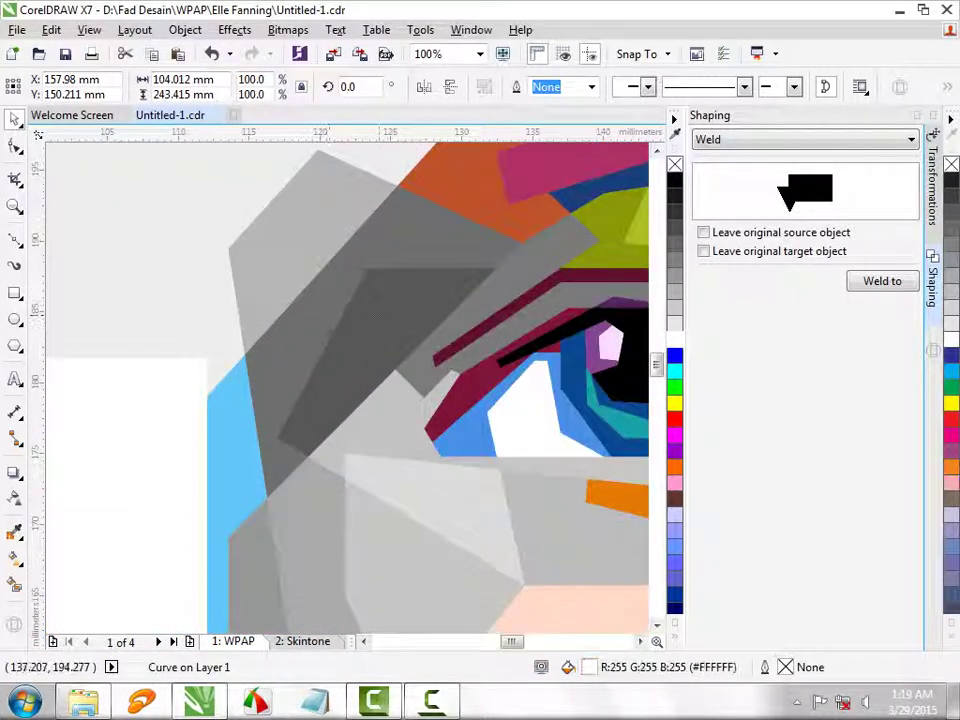
pyautogui.click(514, 542)
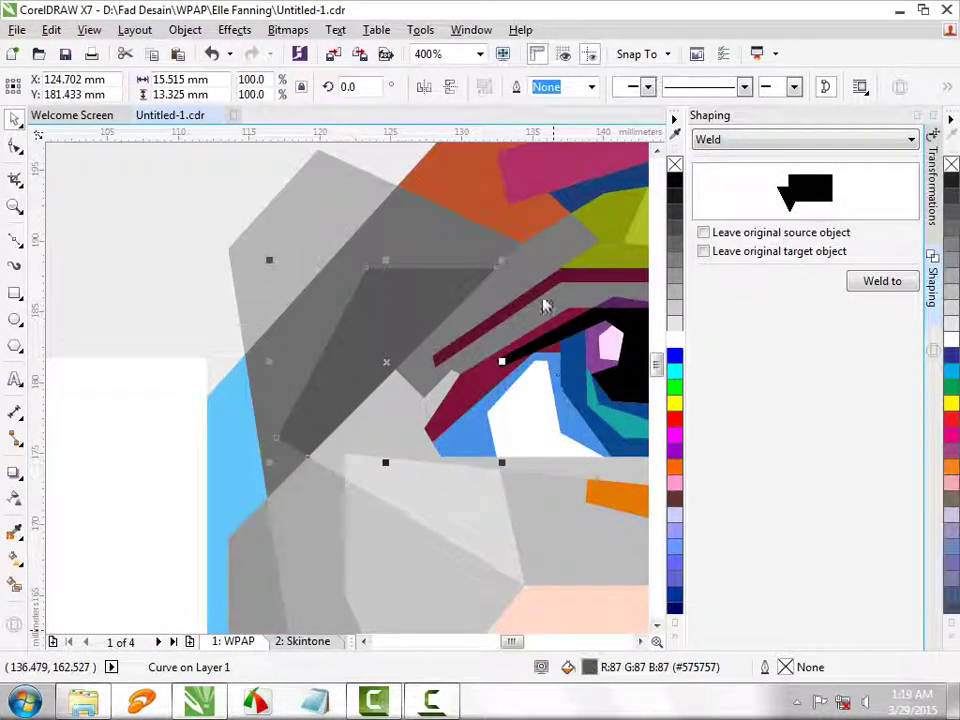
pyautogui.hotkey('shift', 'F11')
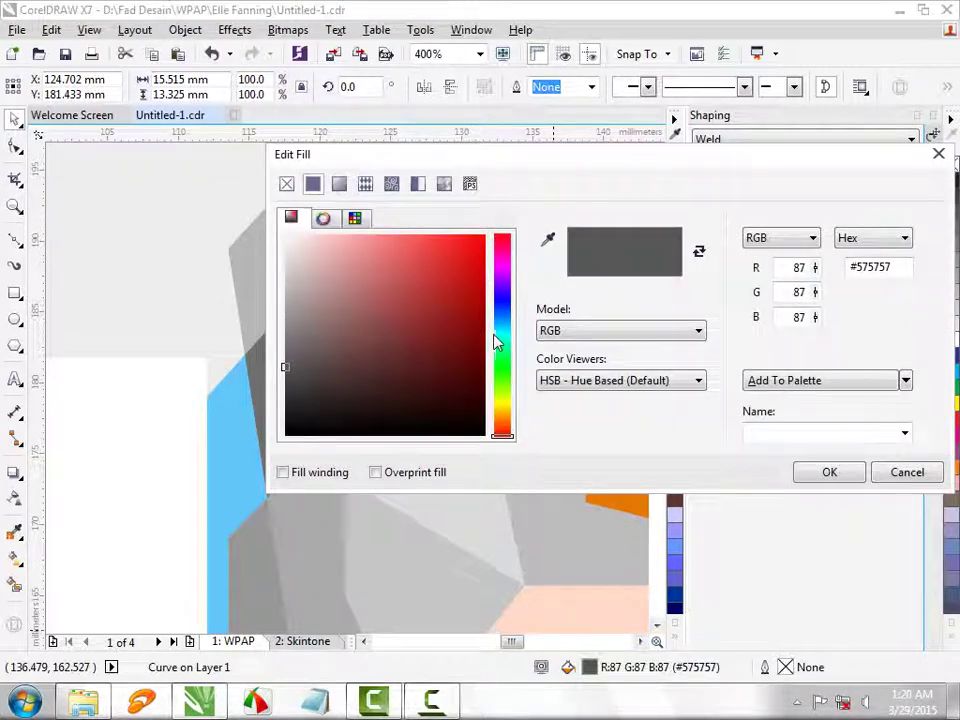
pyautogui.moveTo(497, 339); pyautogui.dragTo(507, 270)
pyautogui.moveTo(407, 324)
pyautogui.mouseDown()
pyautogui.moveTo(403, 332)
pyautogui.moveTo(388, 317)
pyautogui.moveTo(397, 320)
pyautogui.mouseUp()
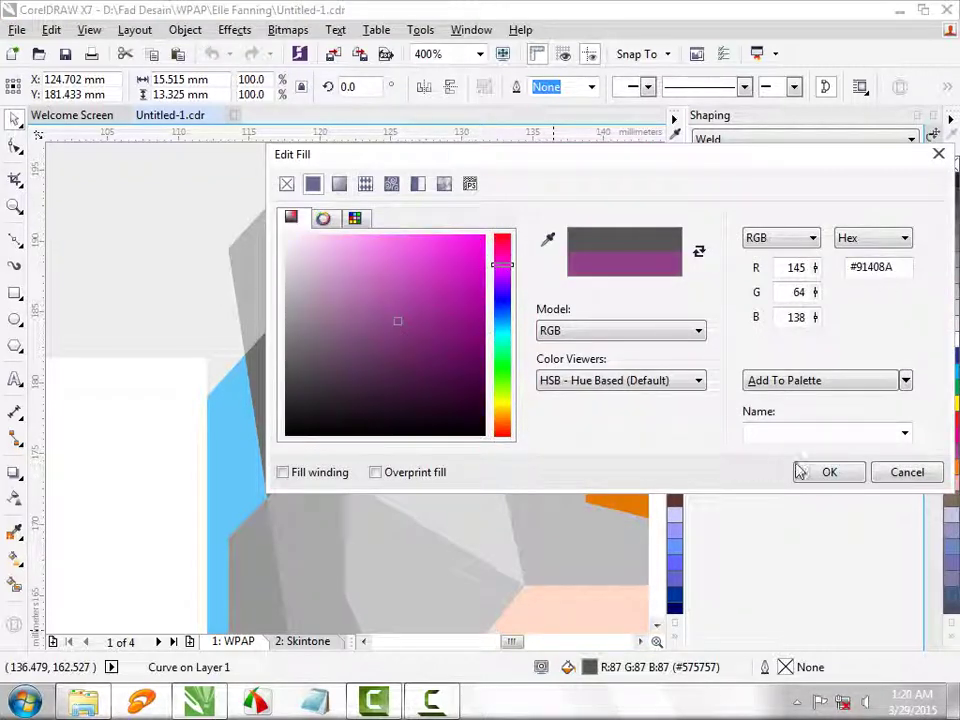
pyautogui.click(825, 472)
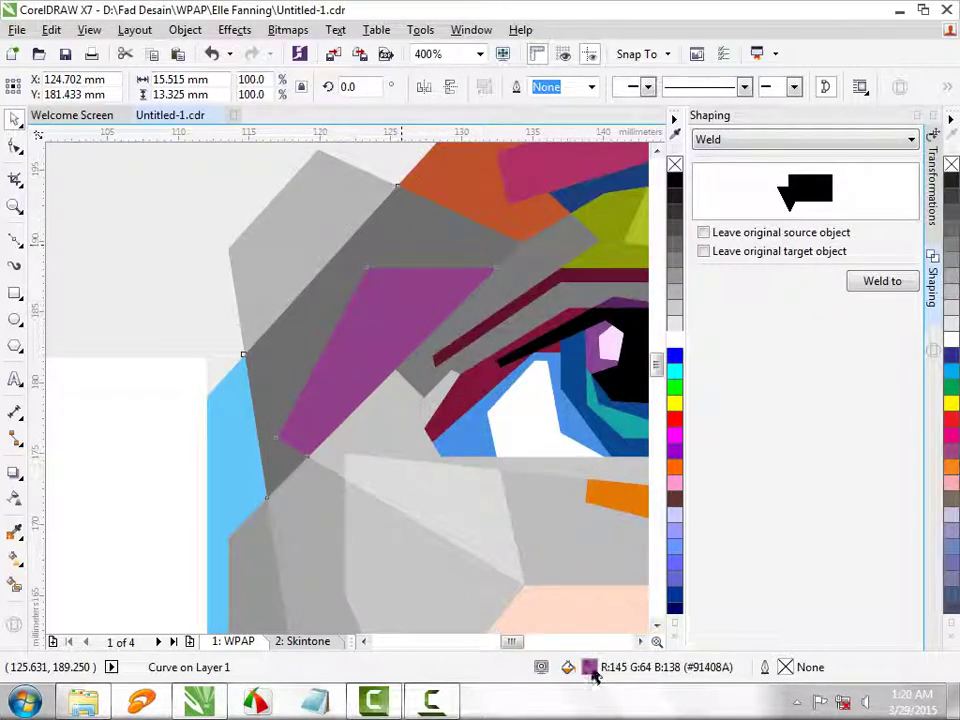
# Step: Fill the larger grey shape surrounding the purple nose-bridge shape with lighter purple #9D57A6
pyautogui.press('Tab')
pyautogui.hotkey('shift', 'F11')
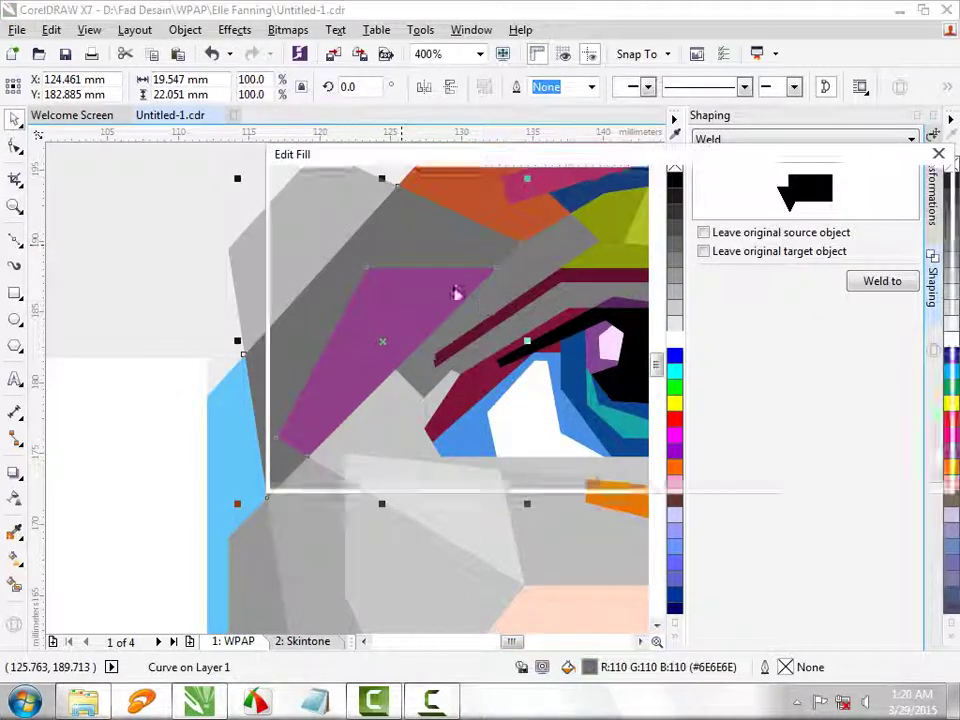
pyautogui.click(503, 271)
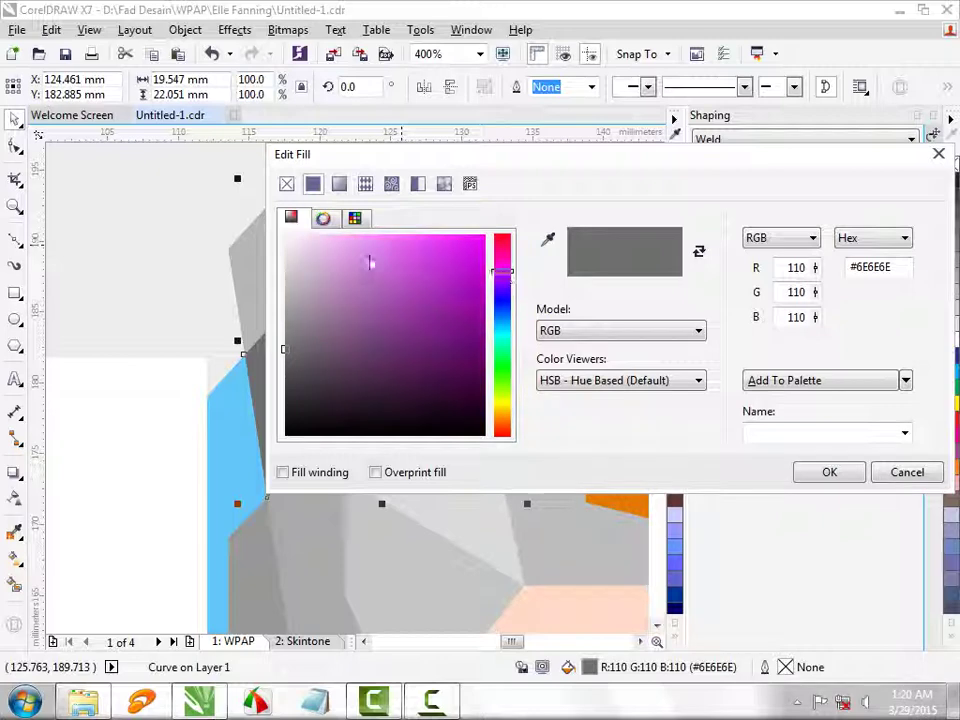
pyautogui.click(339, 249)
pyautogui.click(366, 270)
pyautogui.moveTo(366, 270); pyautogui.dragTo(383, 310)
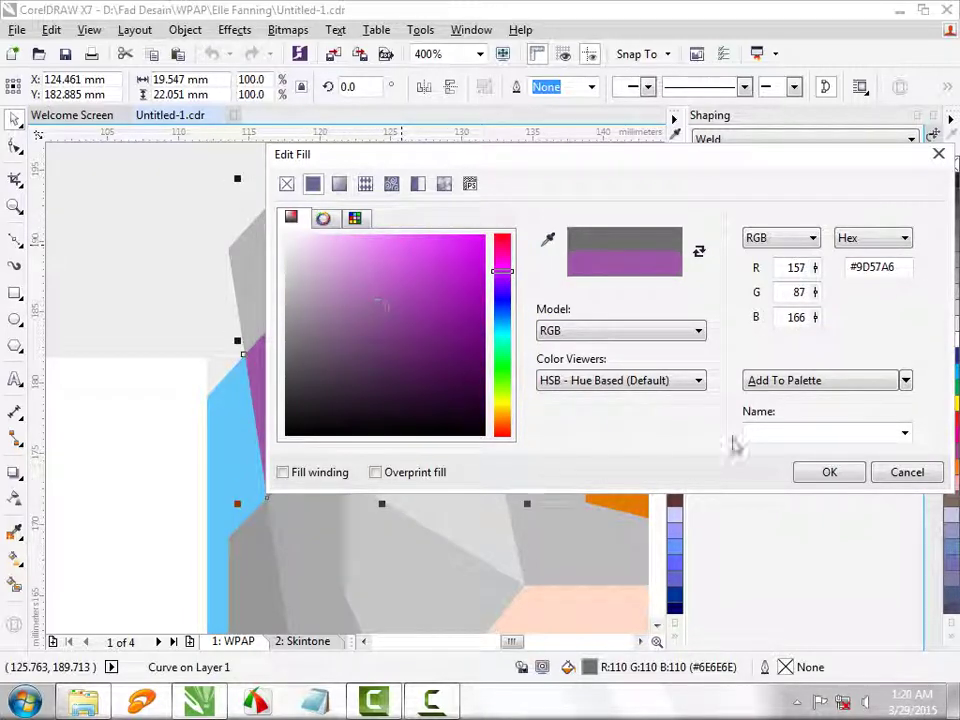
pyautogui.click(829, 472)
# Step: Recolor the darker inner purple shape beside the nose bridge with a bluer violet
pyautogui.click(362, 347)
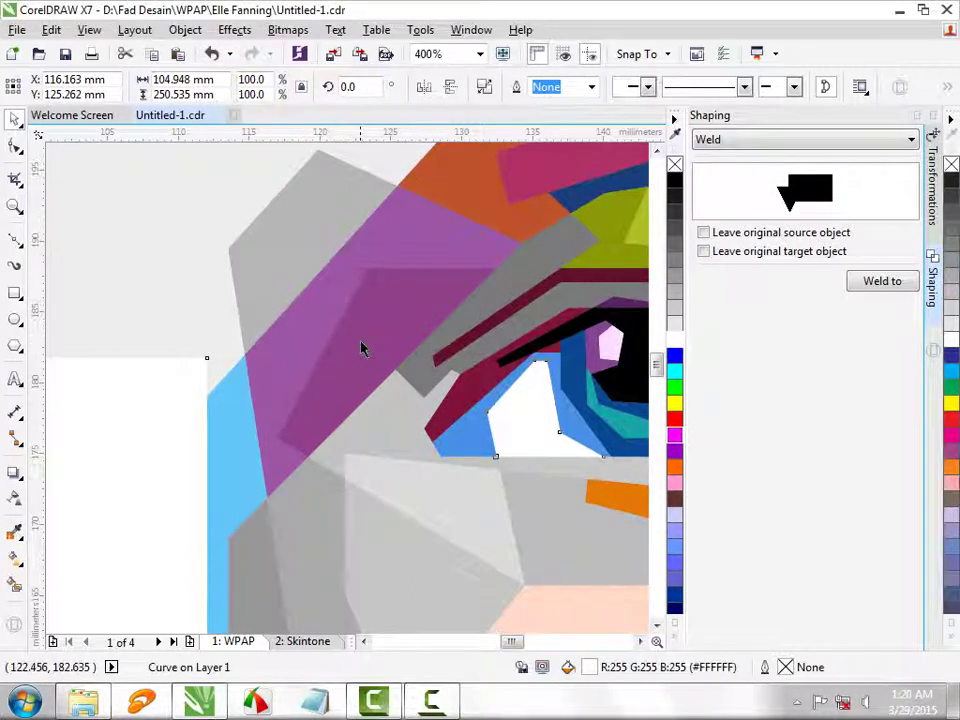
pyautogui.keyDown('alt'); pyautogui.click(362, 347); pyautogui.keyUp('alt')
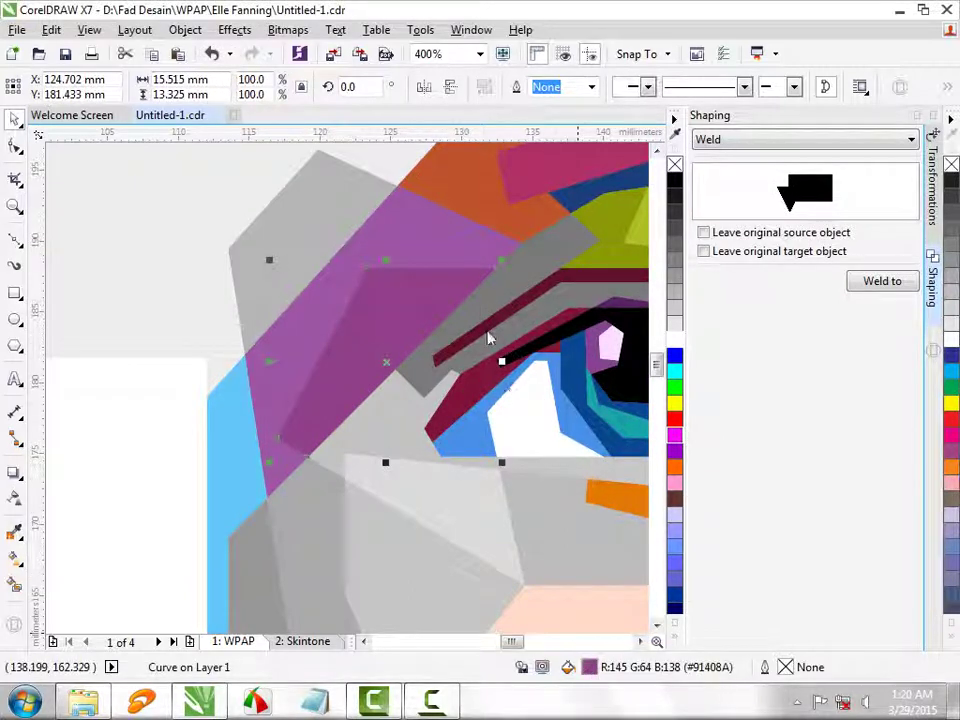
pyautogui.hotkey('shift', 'F11')
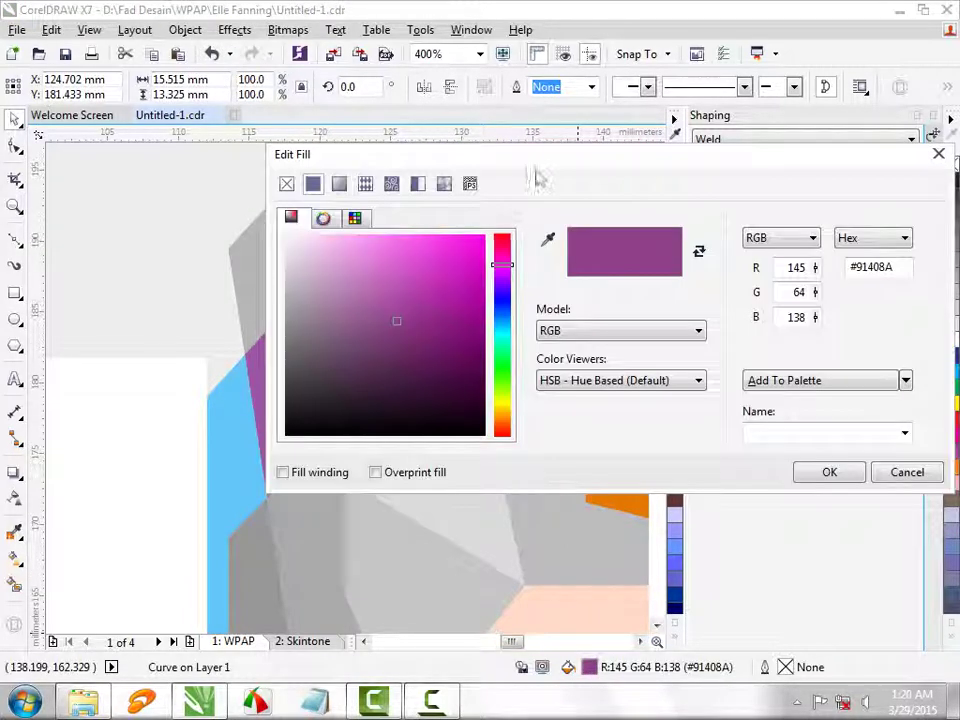
pyautogui.moveTo(540, 154); pyautogui.dragTo(736, 129)
pyautogui.moveTo(711, 246); pyautogui.dragTo(708, 257)
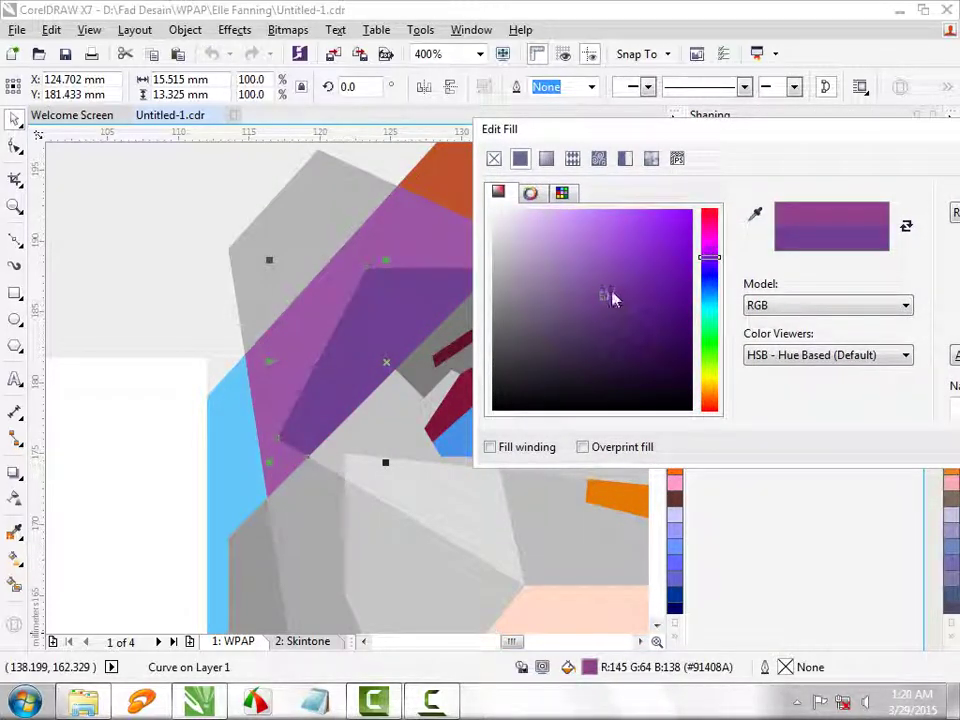
pyautogui.moveTo(624, 286); pyautogui.dragTo(614, 277)
pyautogui.moveTo(840, 129); pyautogui.dragTo(633, 129)
pyautogui.click(827, 448)
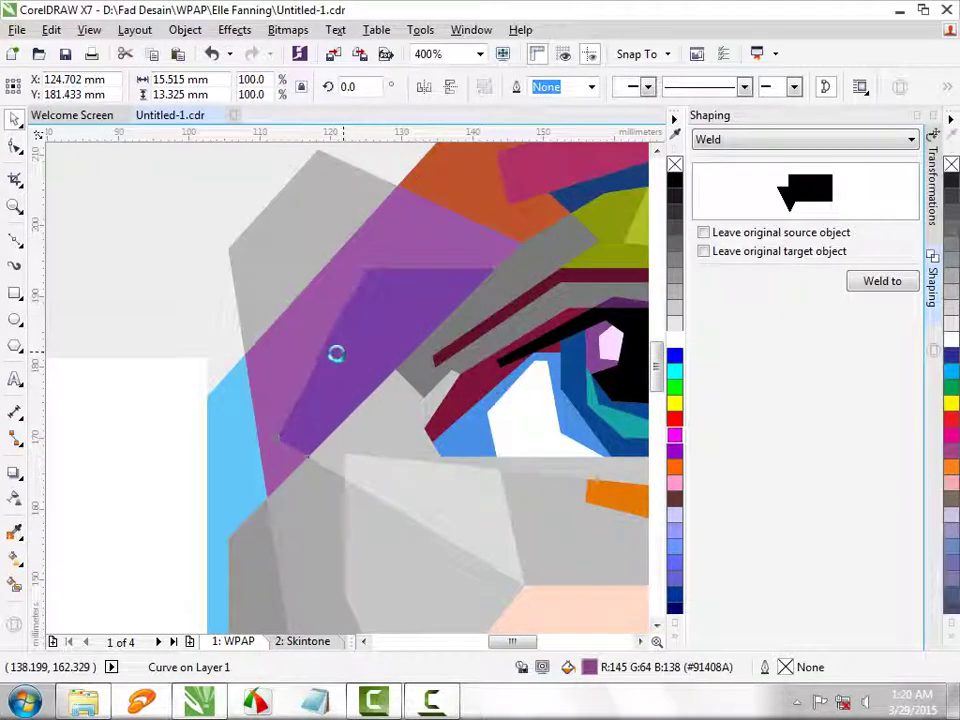
# Step: Fill the light grey shape spanning the lower forehead between the eyebrows with pale yellow-green #E7F58E
pyautogui.scroll(-2, 334, 349)
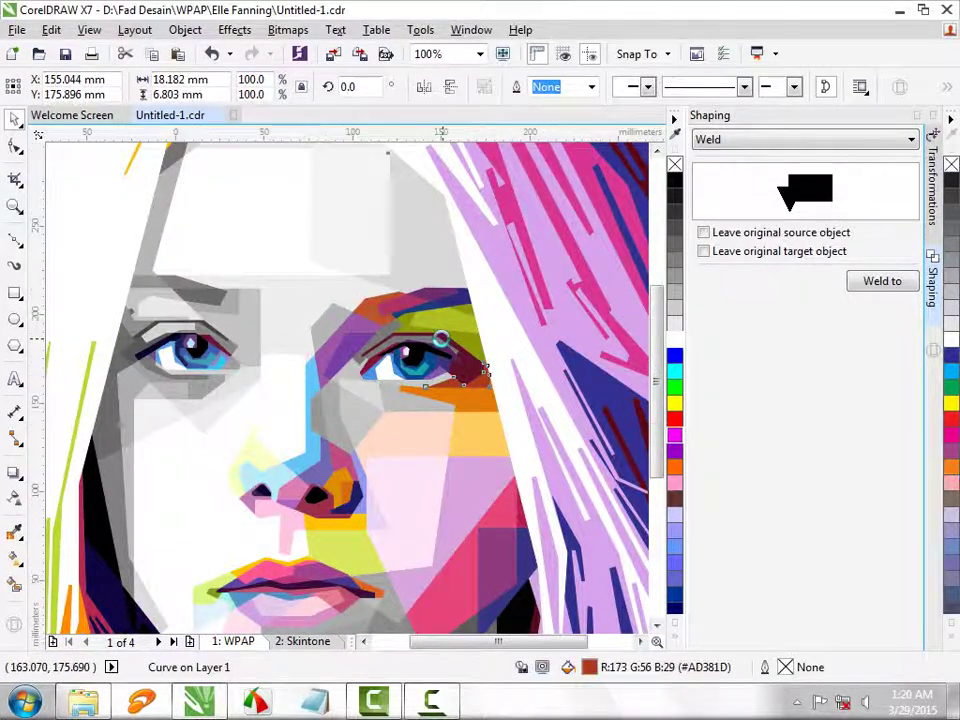
pyautogui.scroll(-1, 470, 340)
pyautogui.press('Escape')
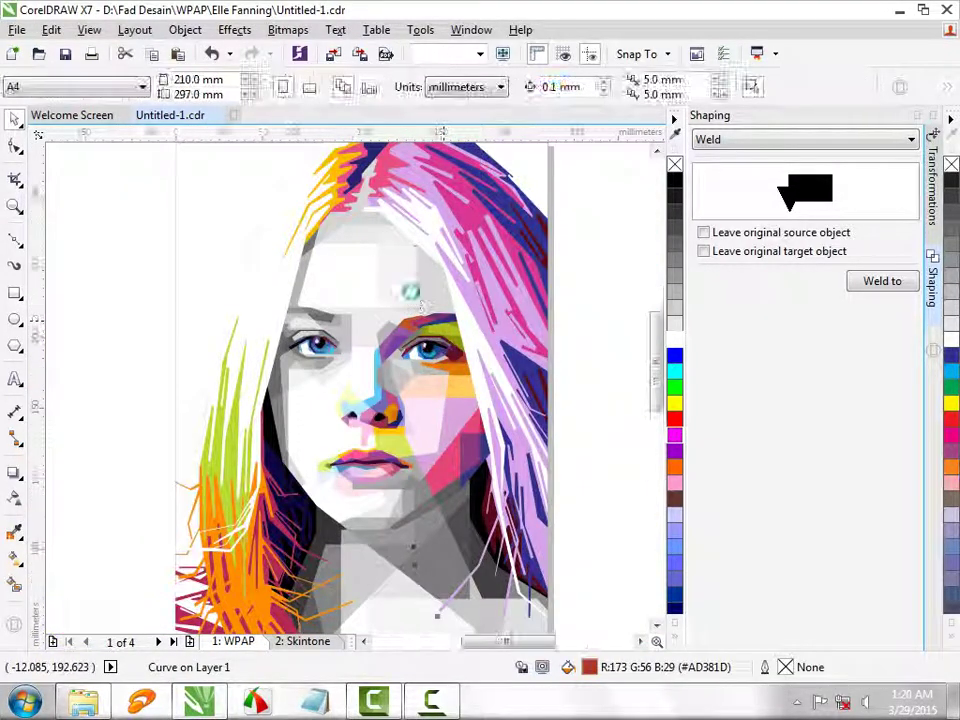
pyautogui.scroll(1, 413, 300)
pyautogui.click(423, 394)
pyautogui.scroll(1, 423, 394)
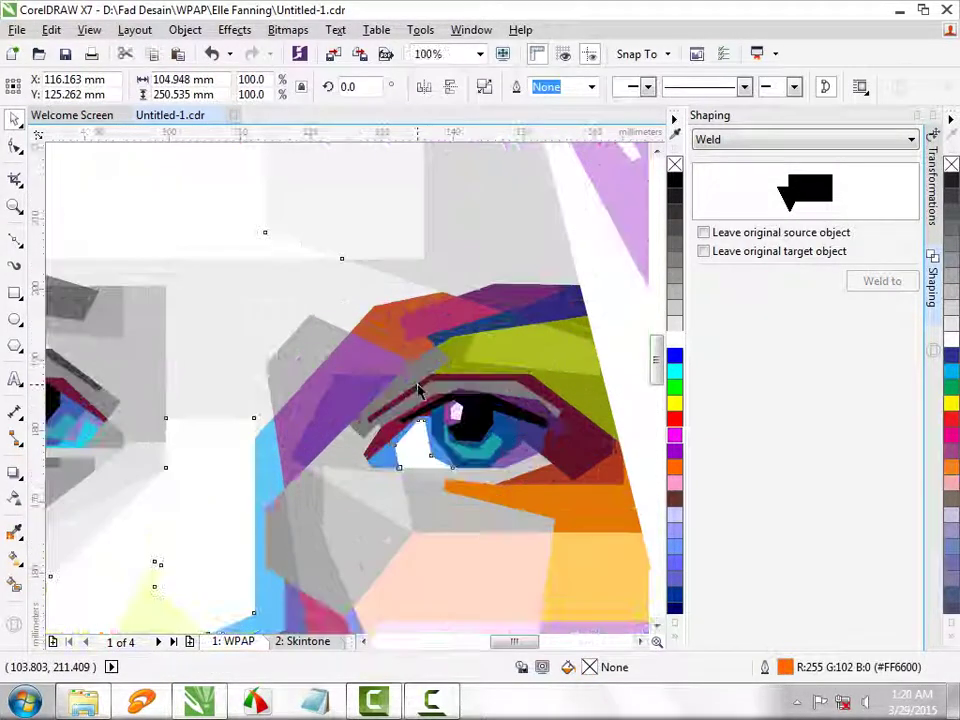
pyautogui.click(240, 326)
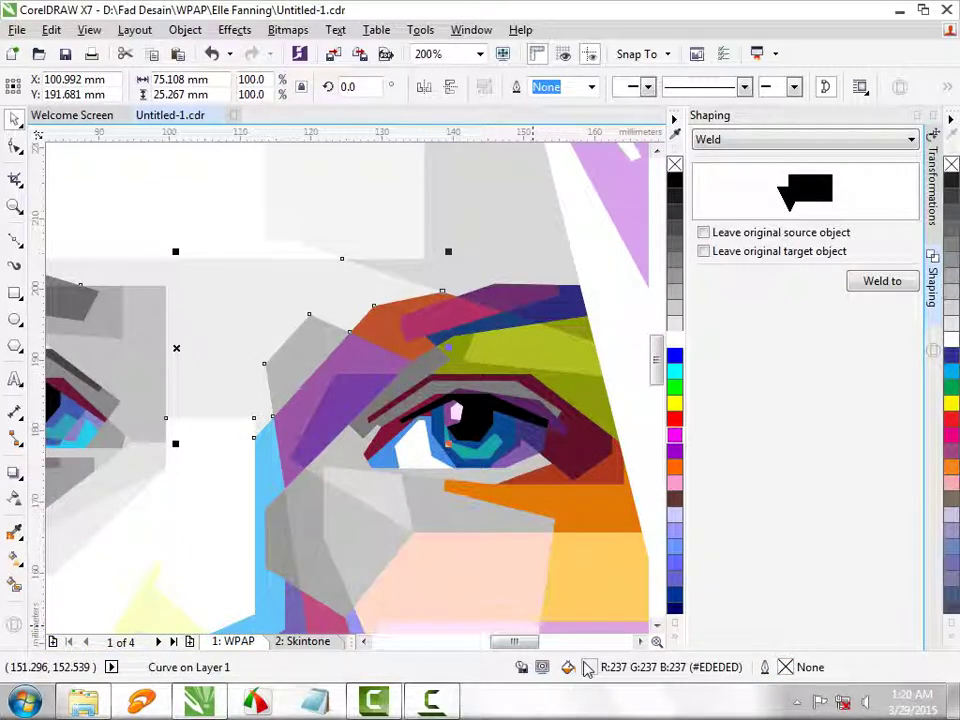
pyautogui.hotkey('shift', 'F11')
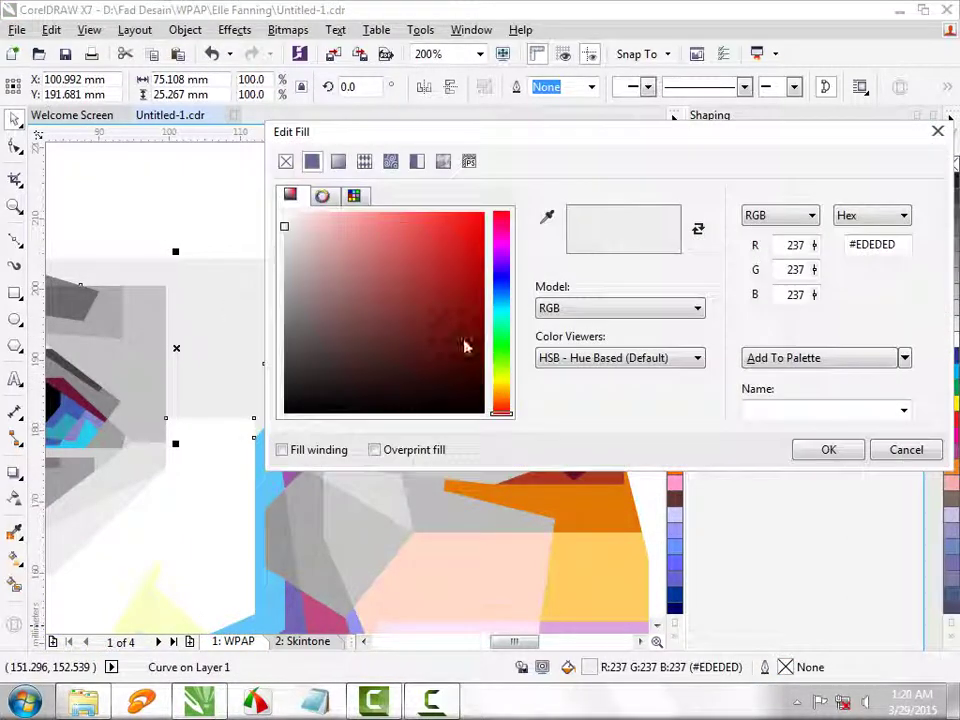
pyautogui.click(503, 376)
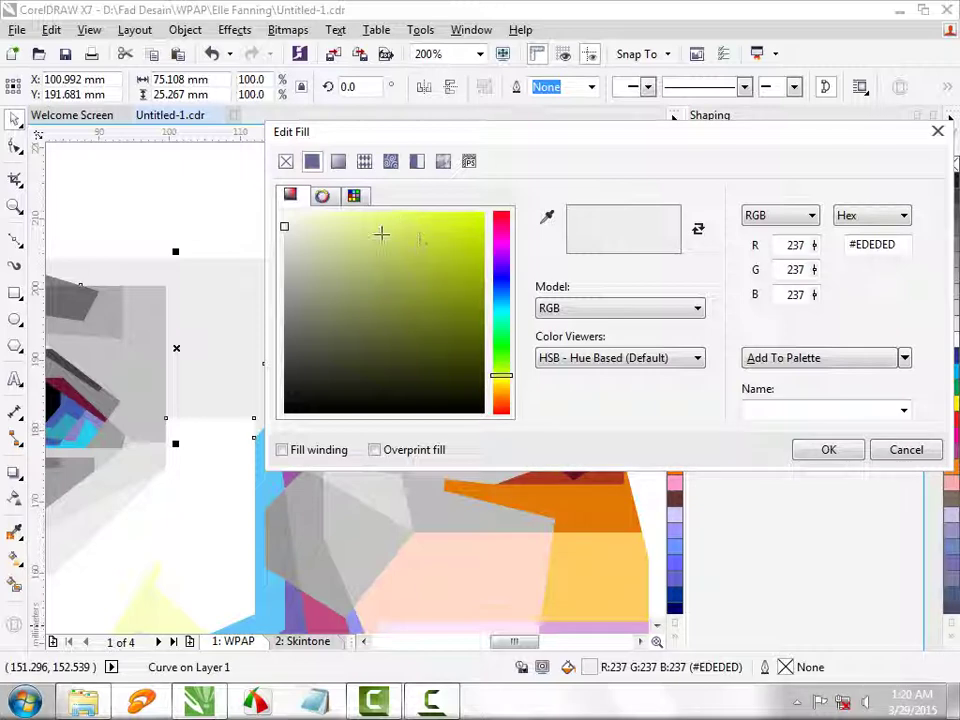
pyautogui.click(387, 247)
pyautogui.moveTo(387, 247)
pyautogui.mouseDown()
pyautogui.moveTo(360, 225)
pyautogui.moveTo(424, 231)
pyautogui.moveTo(433, 246)
pyautogui.mouseUp()
pyautogui.moveTo(374, 223); pyautogui.dragTo(368, 220)
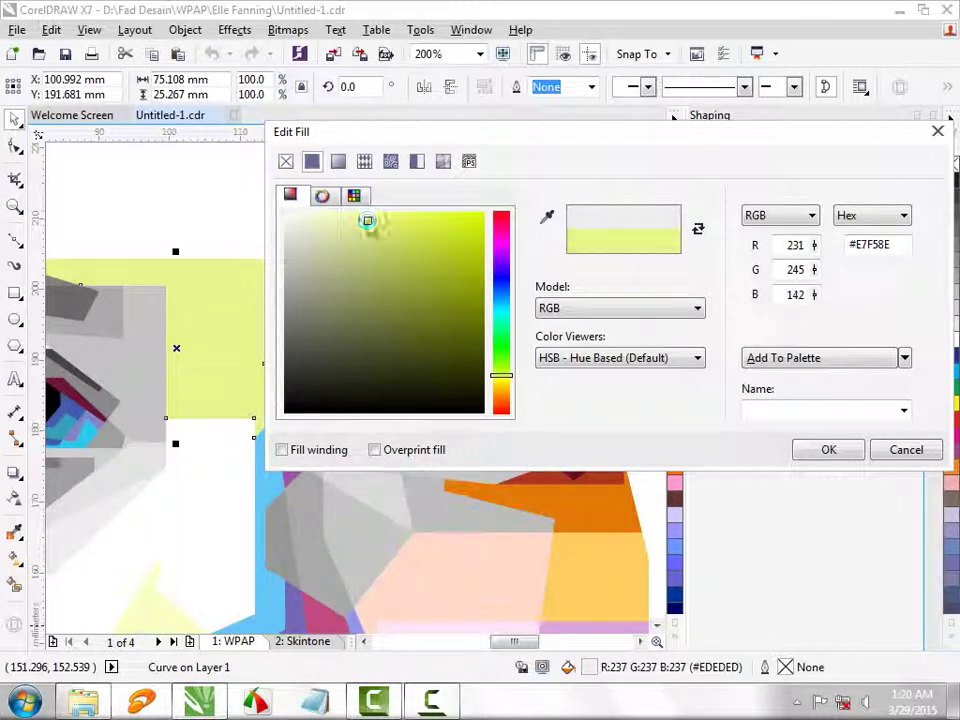
pyautogui.click(797, 453)
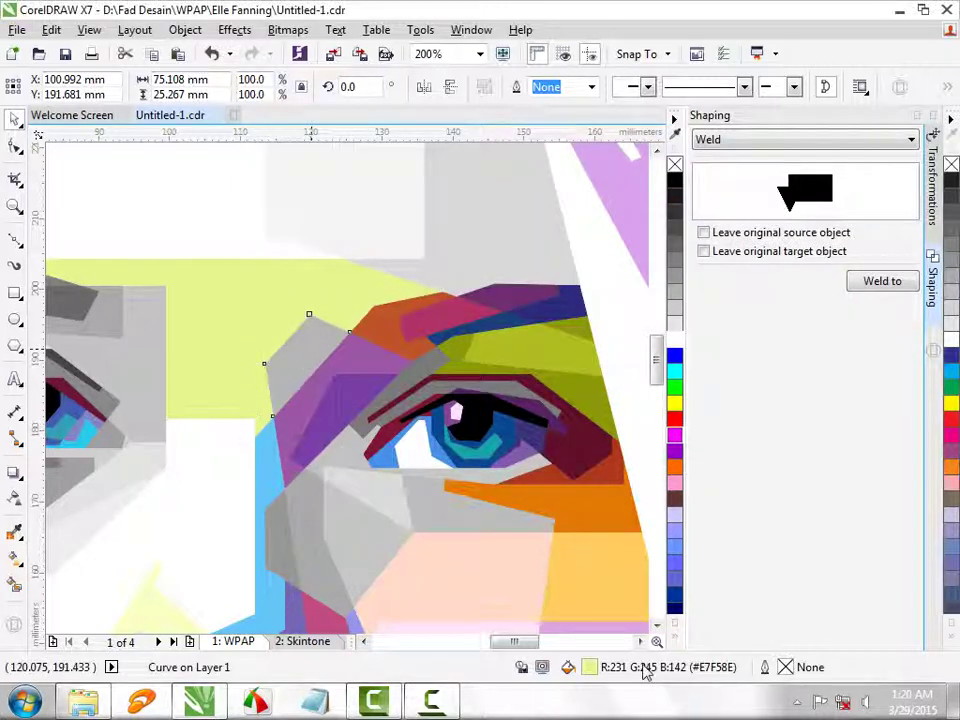
# Step: Fill the grey shape between the yellow-green brow area and the purple nose-bridge shape with amber #FFB700
pyautogui.press('Tab')
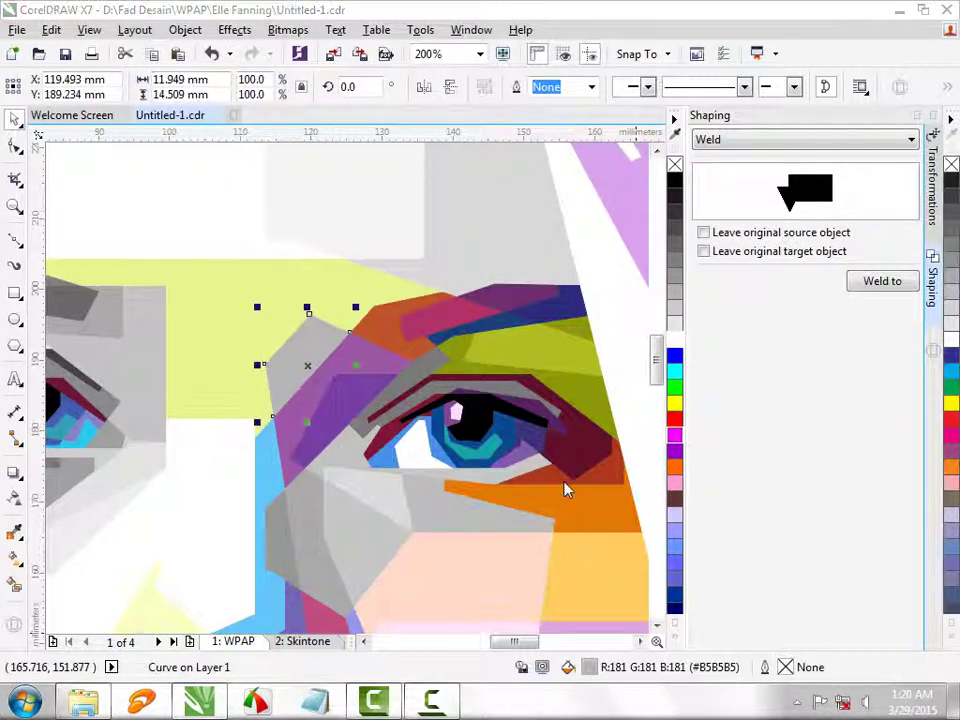
pyautogui.hotkey('shift', 'F11')
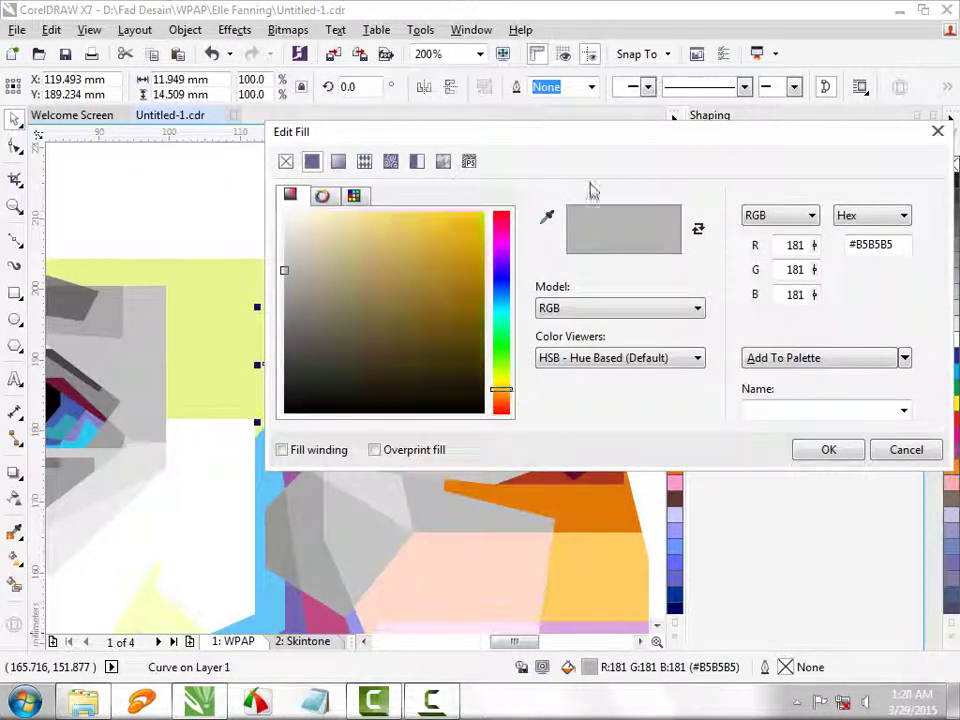
pyautogui.moveTo(590, 131); pyautogui.dragTo(738, 126)
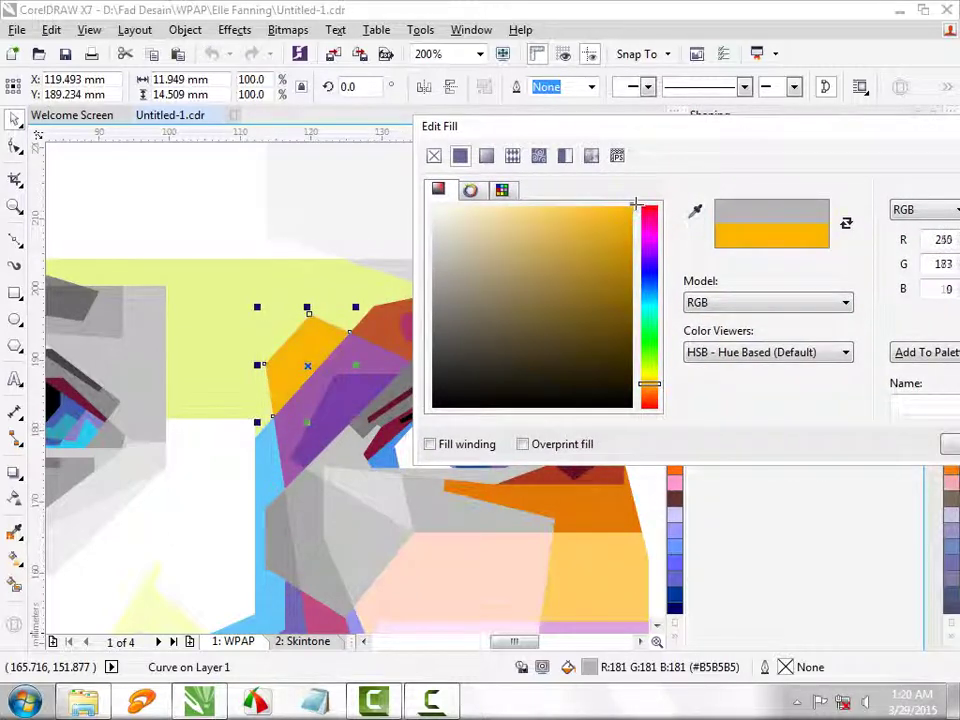
pyautogui.moveTo(636, 203); pyautogui.dragTo(632, 207)
pyautogui.moveTo(648, 396); pyautogui.dragTo(649, 381)
pyautogui.moveTo(634, 128); pyautogui.dragTo(450, 141)
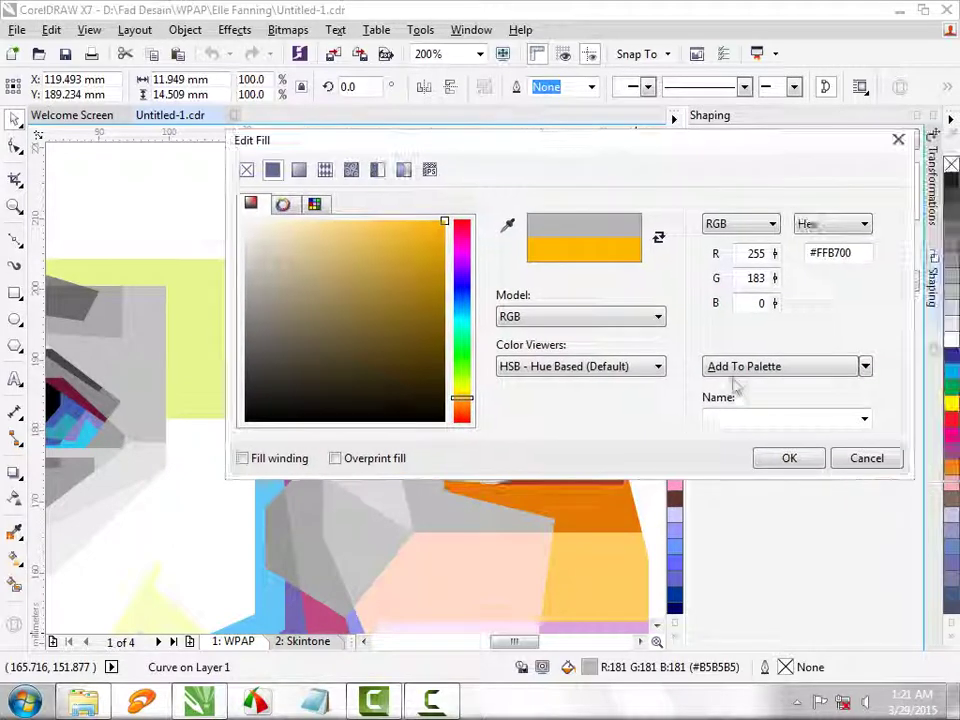
pyautogui.click(782, 460)
# Step: Fill the light grey forehead shape above the colored eyebrow, along the pink hair, with light blue #9ADAFC
pyautogui.click(482, 229)
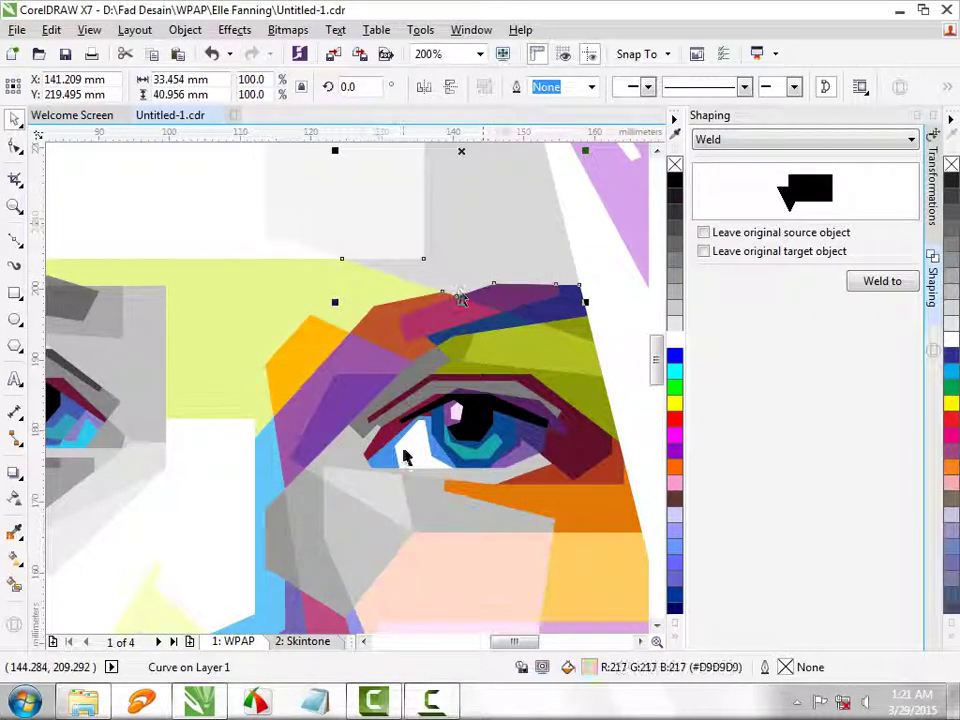
pyautogui.scroll(-2, 403, 454)
pyautogui.scroll(2, 455, 268)
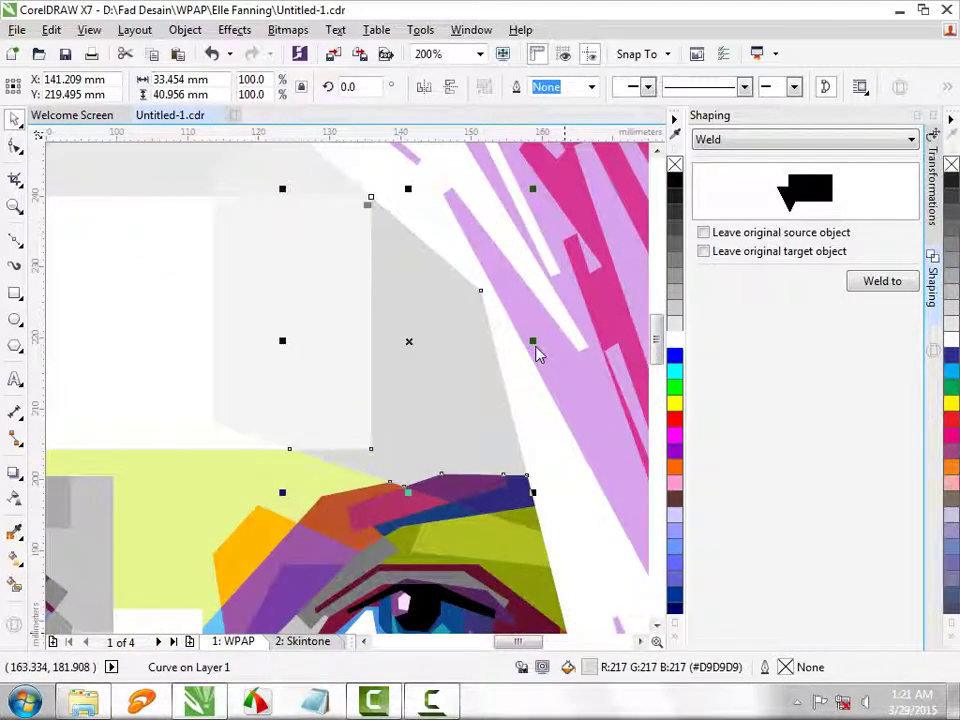
pyautogui.hotkey('shift', 'F11')
pyautogui.moveTo(553, 150); pyautogui.dragTo(722, 150)
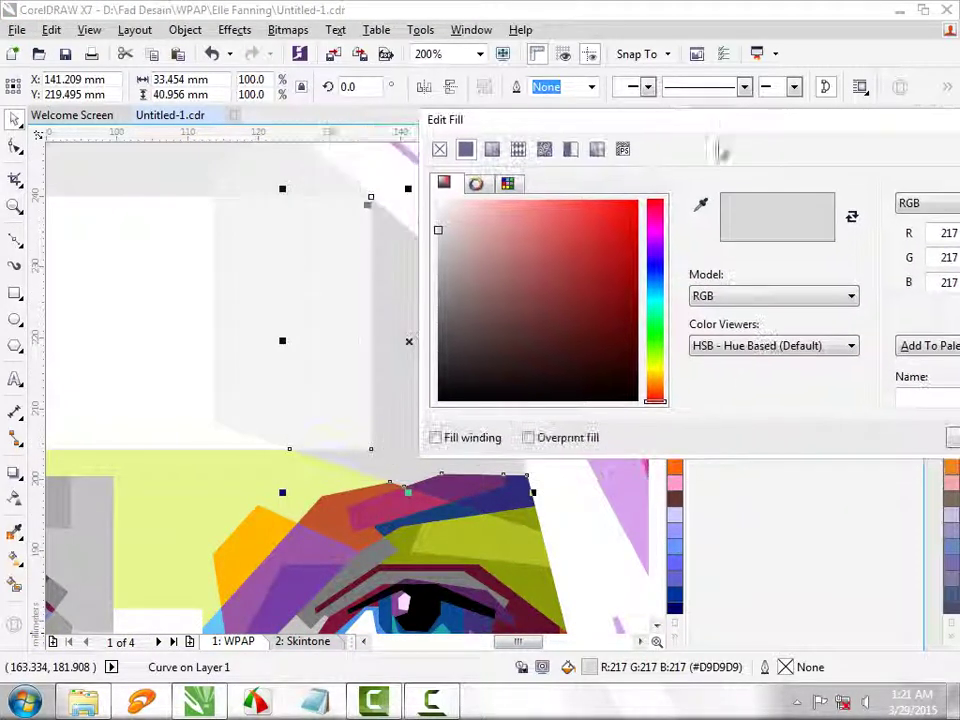
pyautogui.click(655, 292)
pyautogui.moveTo(560, 225)
pyautogui.mouseDown()
pyautogui.moveTo(493, 189)
pyautogui.moveTo(515, 203)
pyautogui.mouseUp()
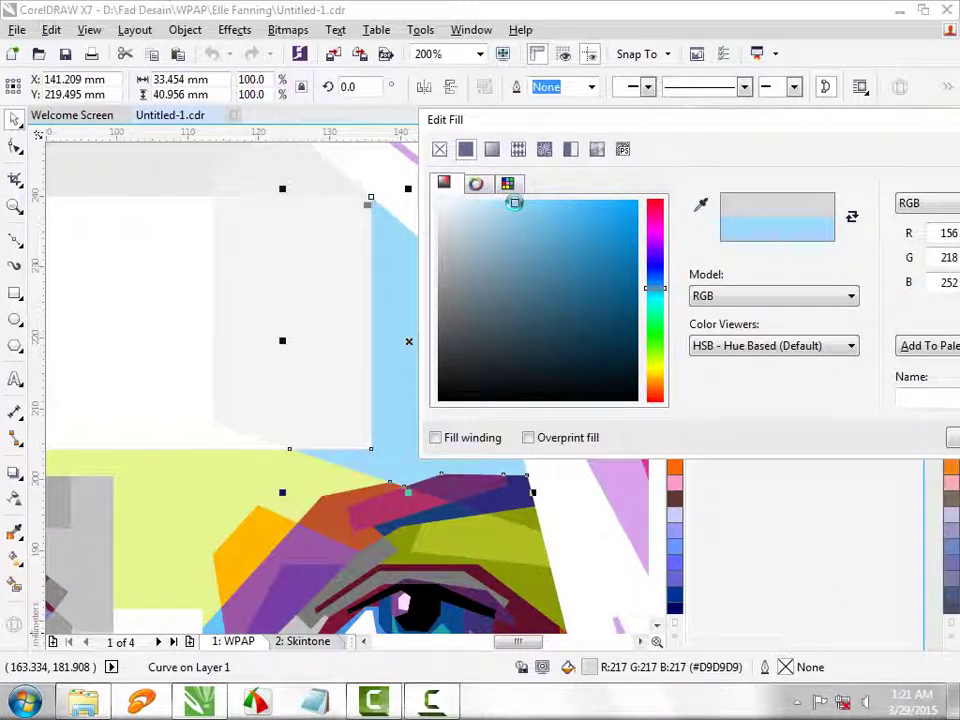
pyautogui.moveTo(465, 119); pyautogui.dragTo(372, 126)
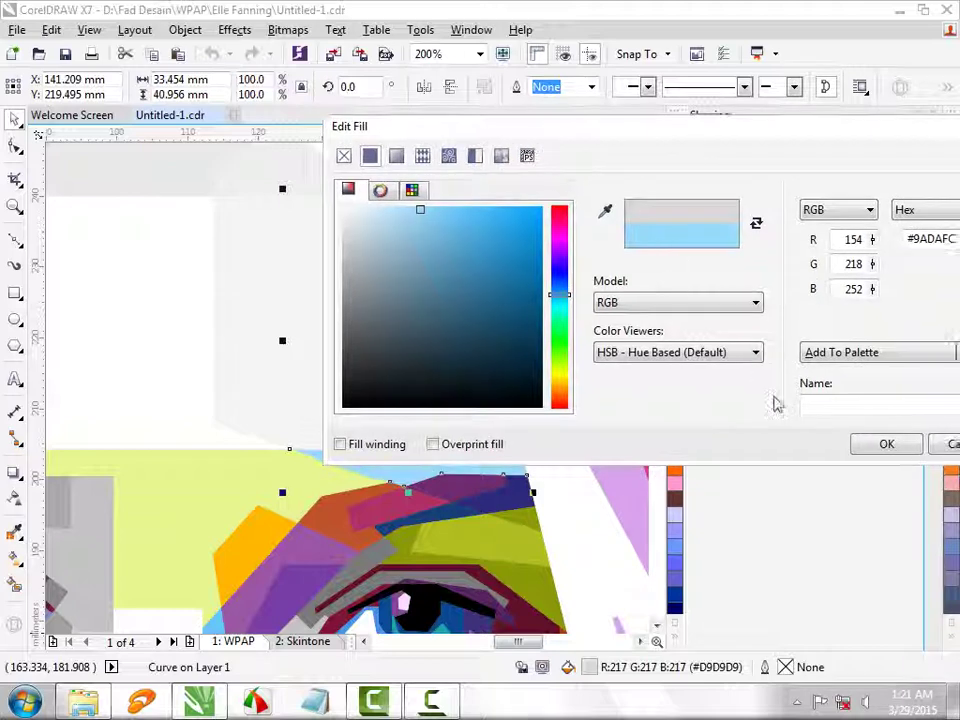
pyautogui.click(884, 446)
# Step: Fill the very light grey forehead shape beside the light blue one with pale pink #FFEBF4
pyautogui.click(285, 311)
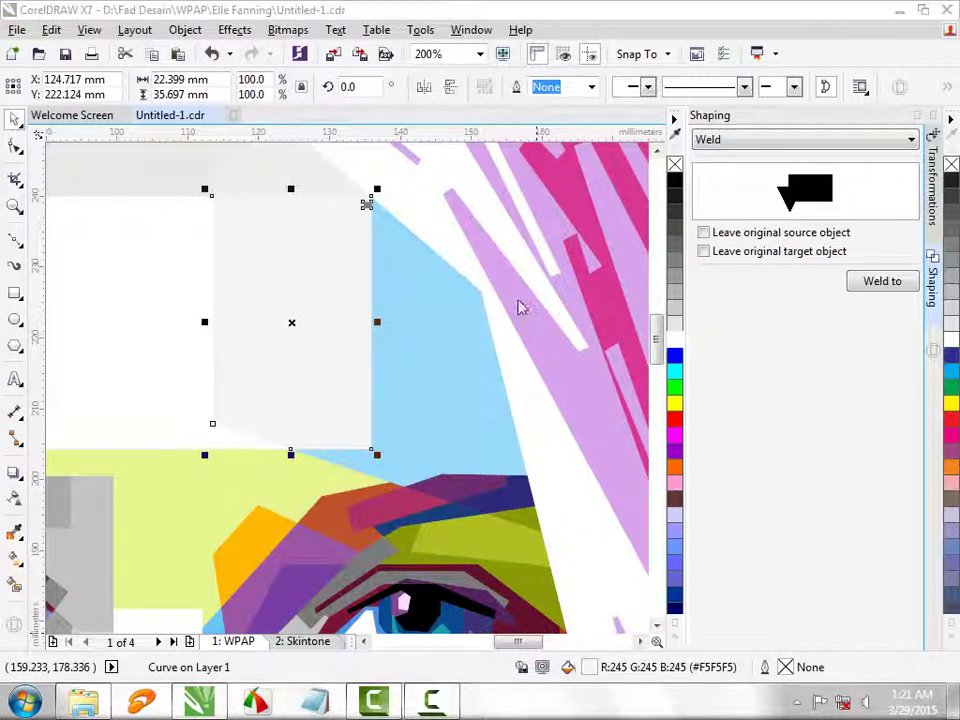
pyautogui.hotkey('shift', 'F11')
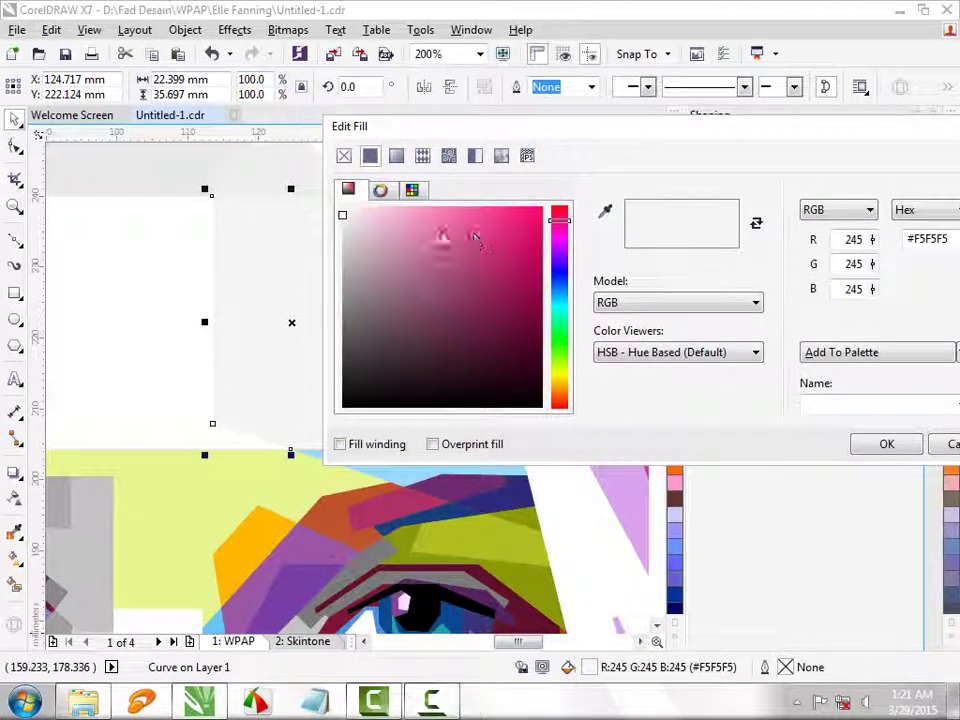
pyautogui.moveTo(364, 214); pyautogui.dragTo(356, 203)
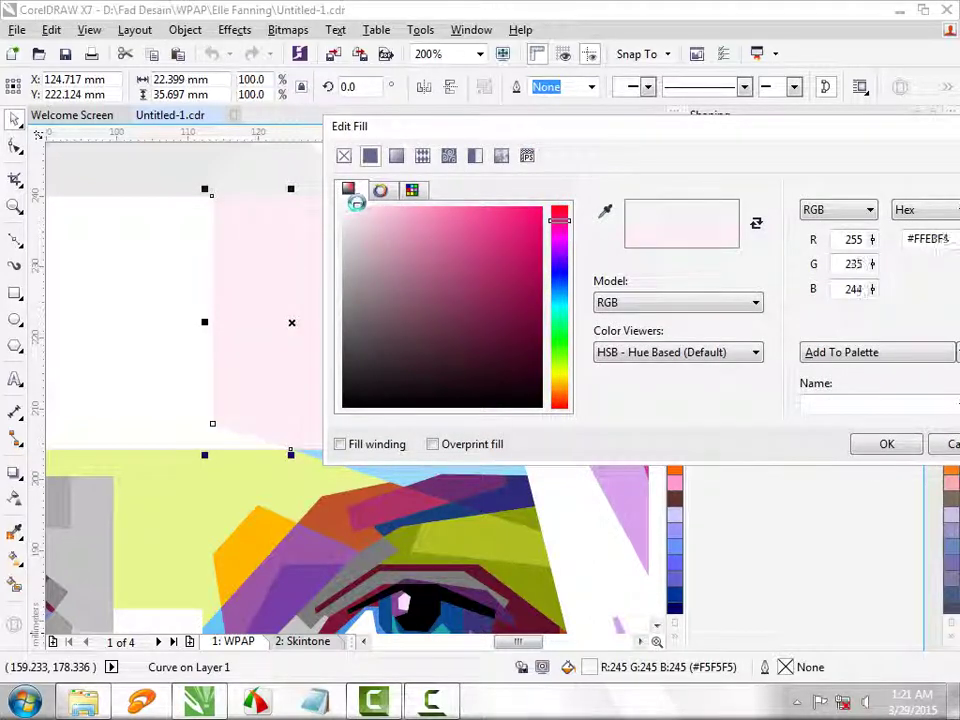
pyautogui.click(872, 448)
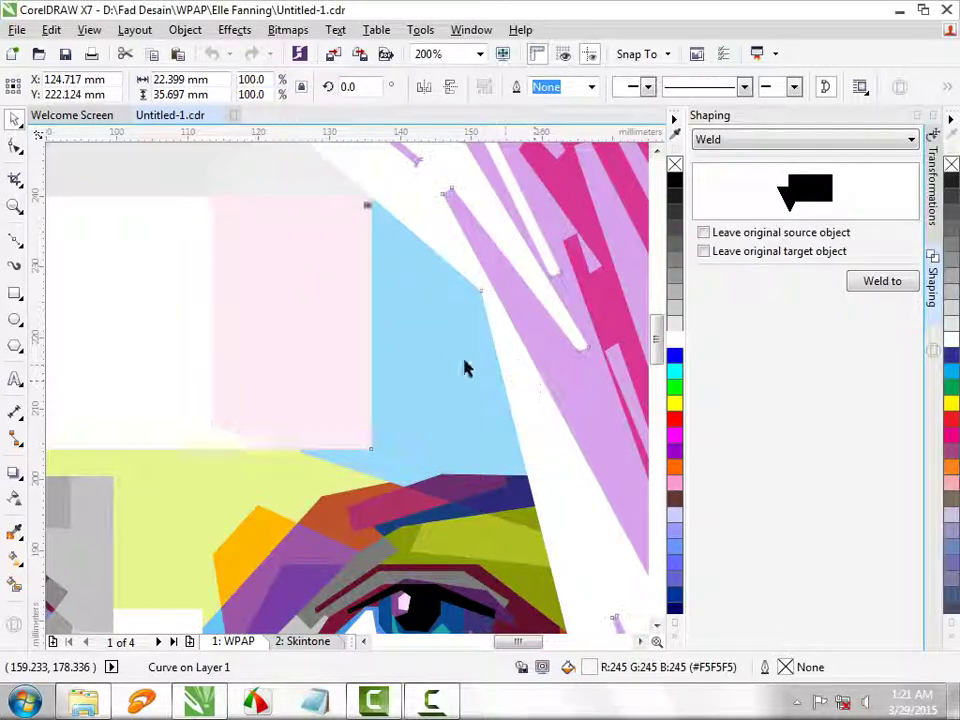
# Step: Recolor the yellow-green shape between the nose and the upper lip to light golden yellow #FFE17F
pyautogui.scroll(-2, 446, 366)
pyautogui.scroll(-1, 446, 370)
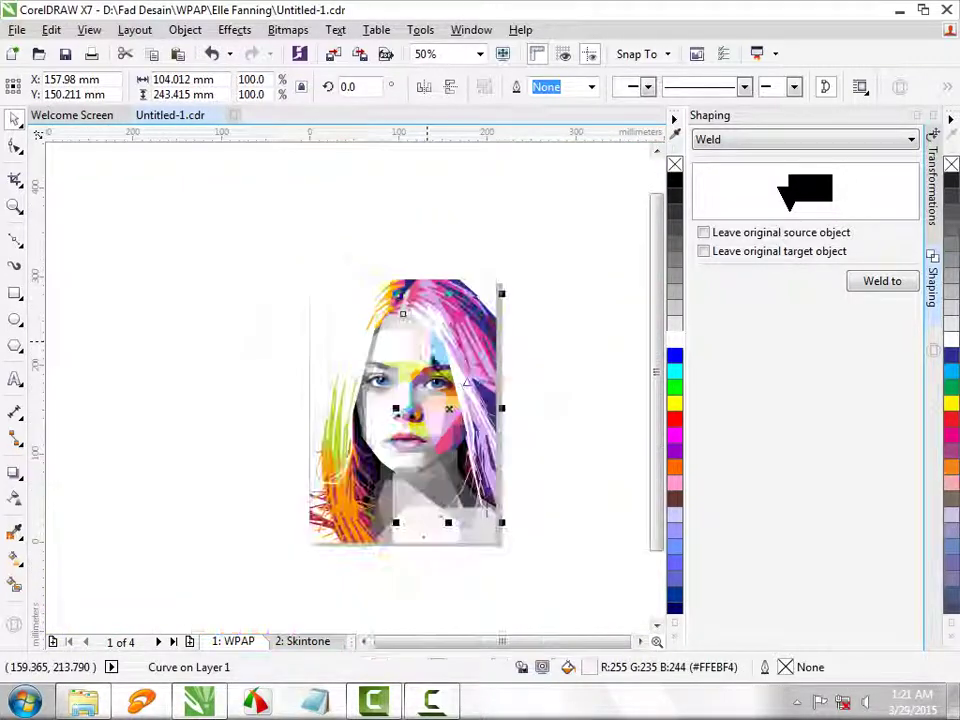
pyautogui.scroll(1, 440, 402)
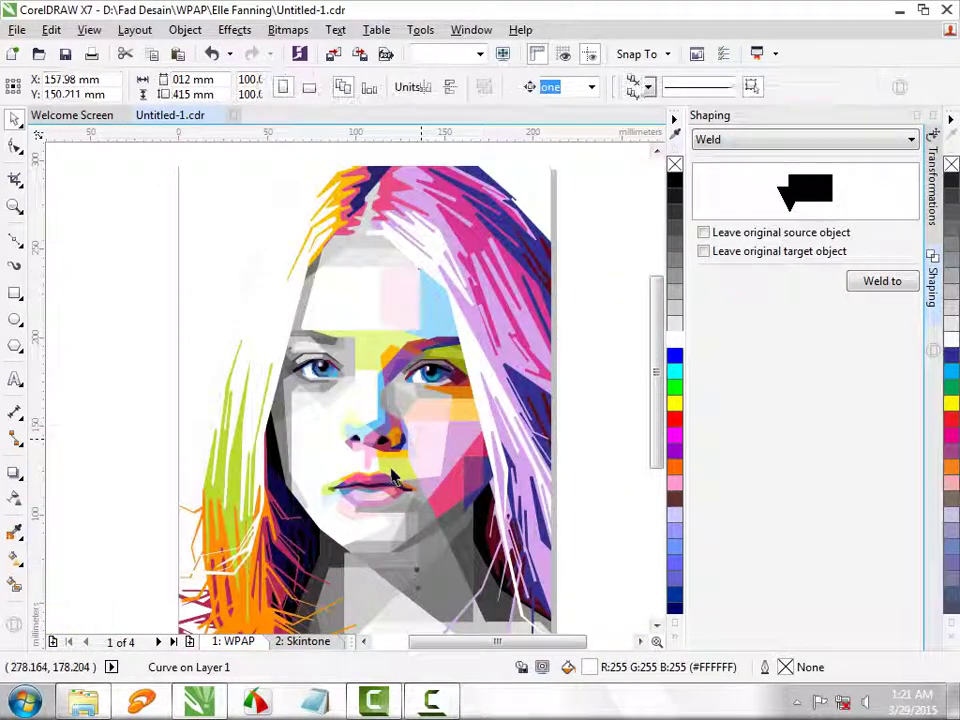
pyautogui.press('Escape')
pyautogui.scroll(1, 400, 482)
pyautogui.click(400, 482)
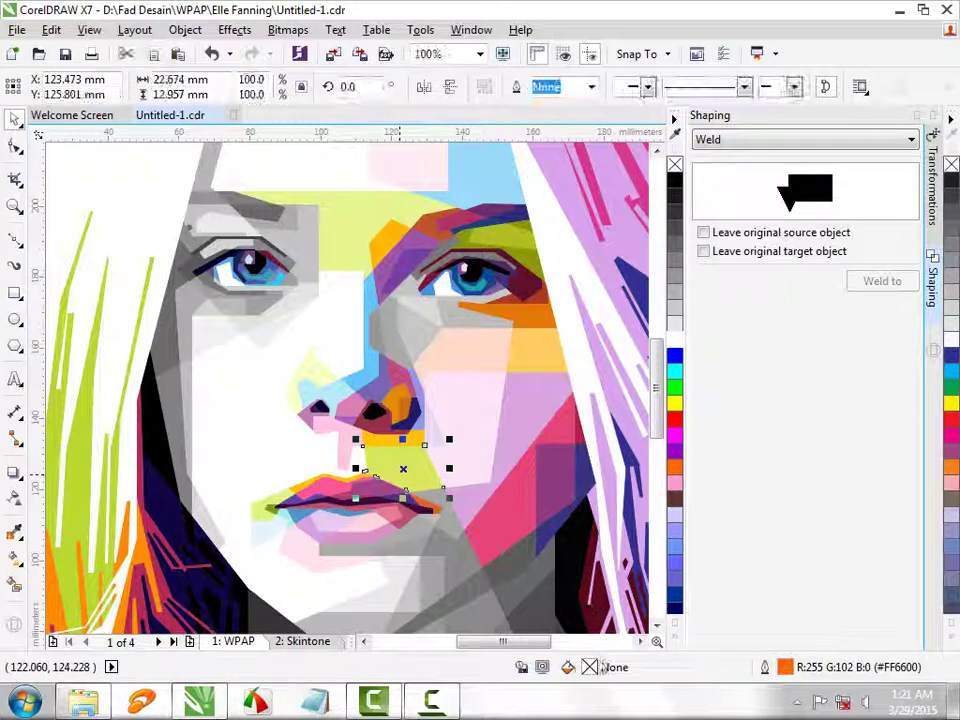
pyautogui.hotkey('shift', 'F11')
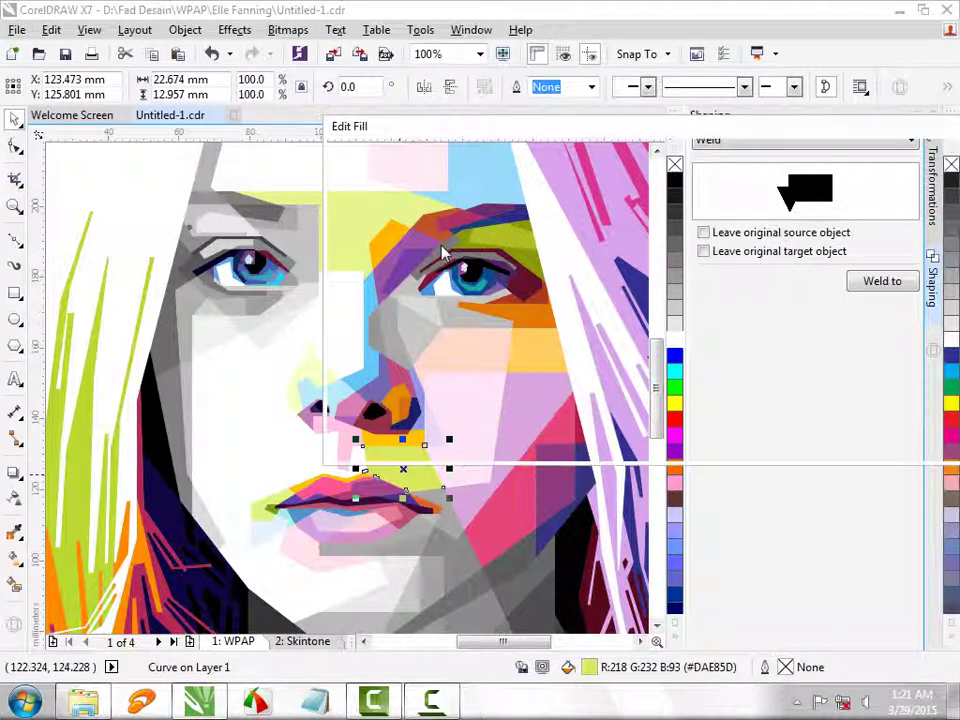
pyautogui.moveTo(575, 140); pyautogui.dragTo(668, 96)
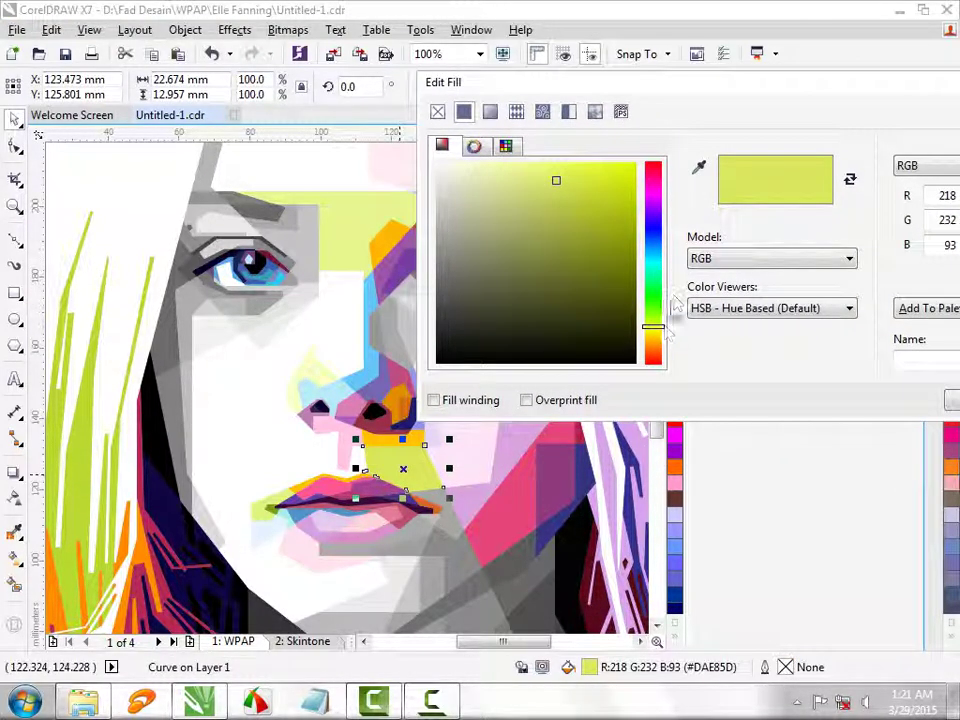
pyautogui.moveTo(659, 339)
pyautogui.mouseDown()
pyautogui.moveTo(657, 347)
pyautogui.moveTo(654, 337)
pyautogui.mouseUp()
pyautogui.moveTo(522, 155)
pyautogui.mouseDown()
pyautogui.moveTo(508, 154)
pyautogui.moveTo(535, 157)
pyautogui.mouseUp()
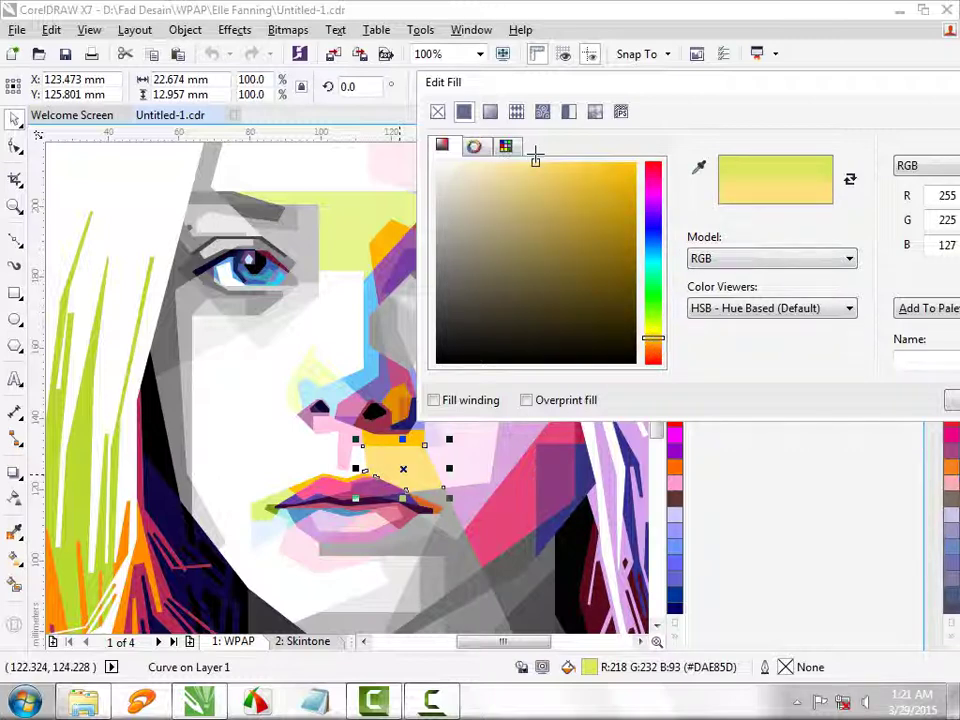
pyautogui.click(946, 399)
pyautogui.scroll(-2, 396, 336)
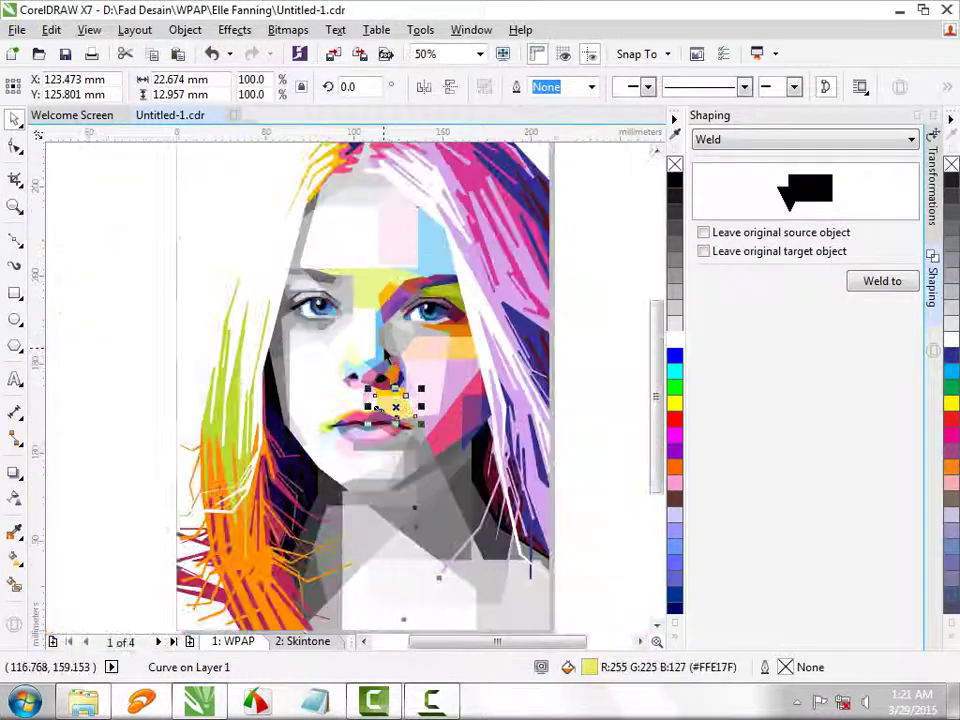
pyautogui.press('Escape')
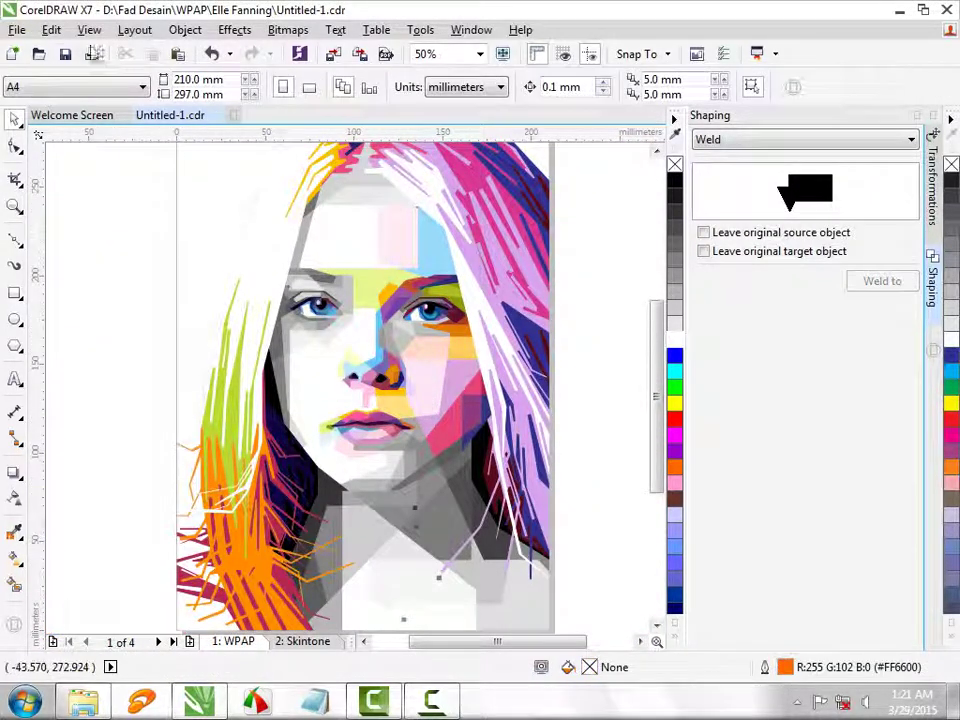
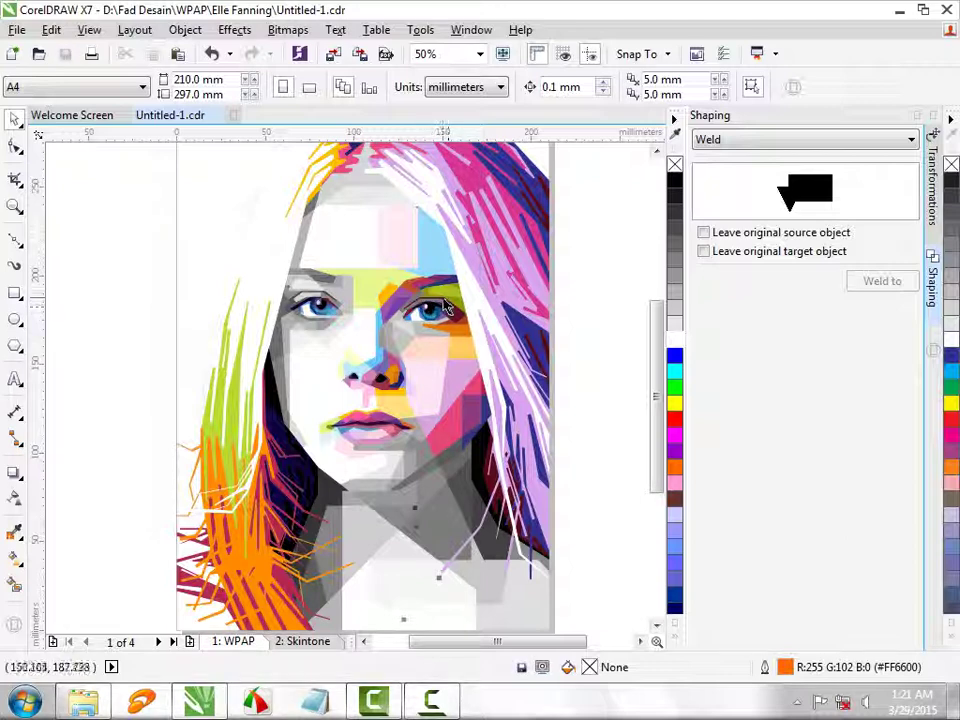
# Step: Fill the dark grey upper-eyelid crease shape above the colored eye with dark golden brown #A67D00
pyautogui.scroll(2, 440, 292)
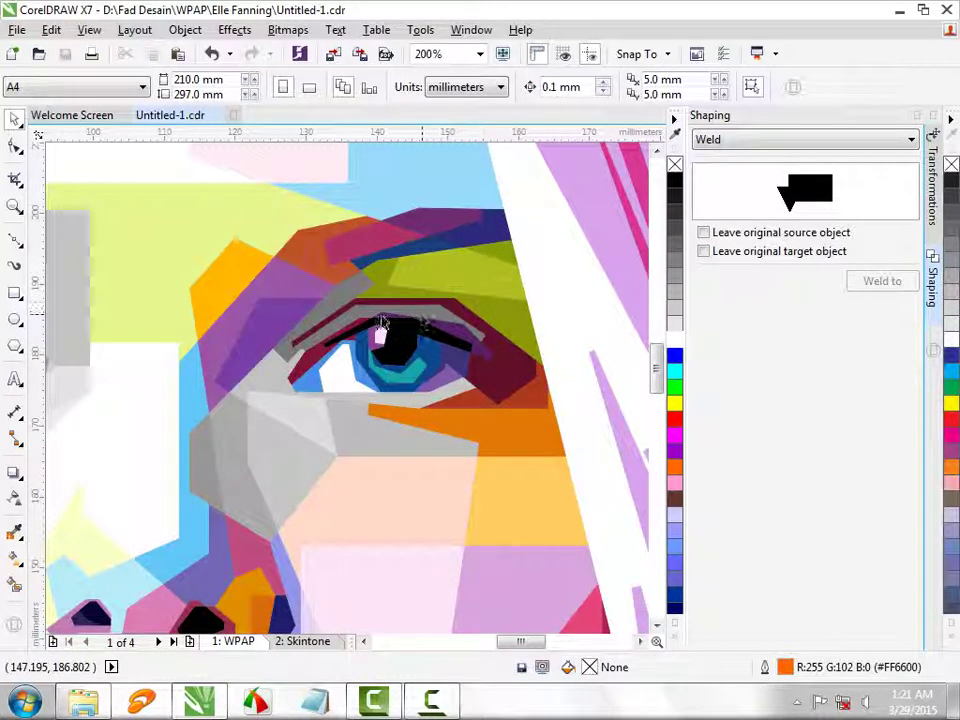
pyautogui.scroll(1, 335, 337)
pyautogui.click(332, 326)
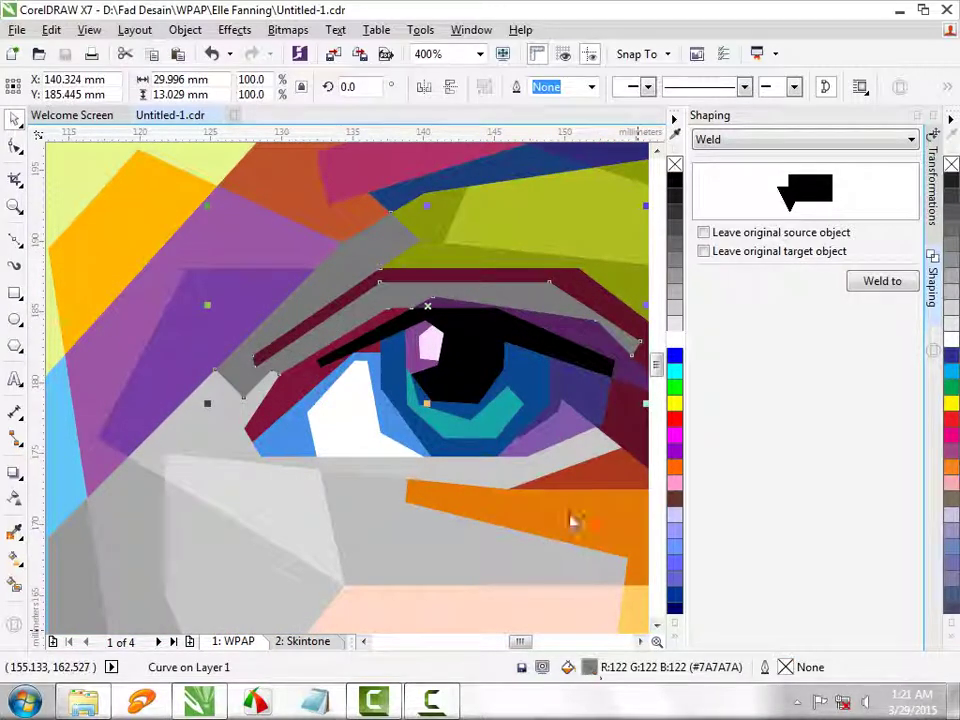
pyautogui.hotkey('shift', 'F11')
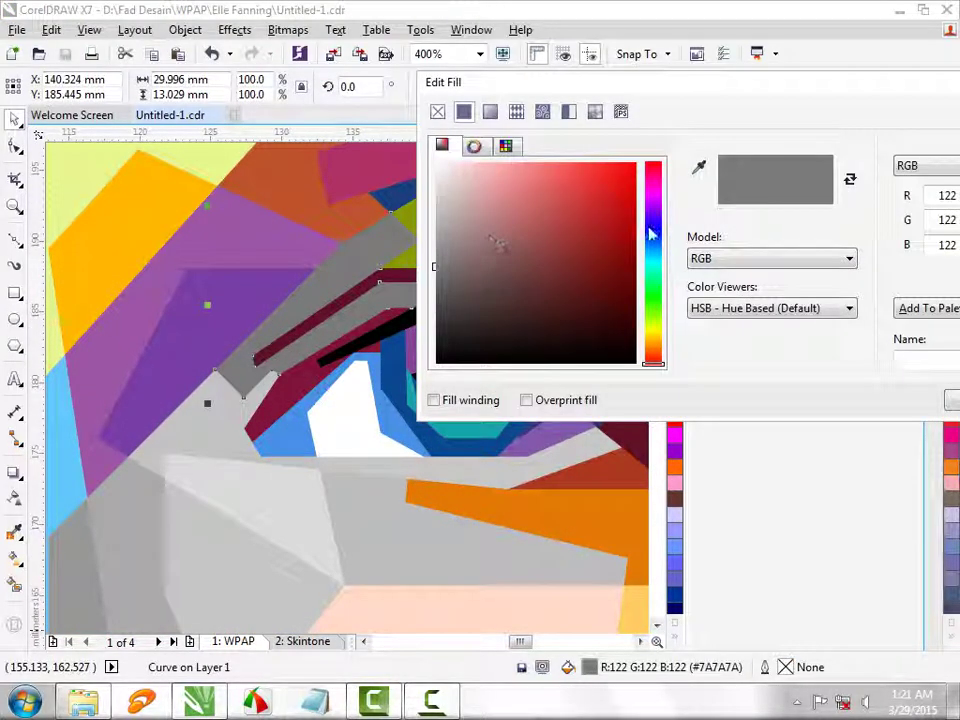
pyautogui.moveTo(657, 205); pyautogui.dragTo(654, 190)
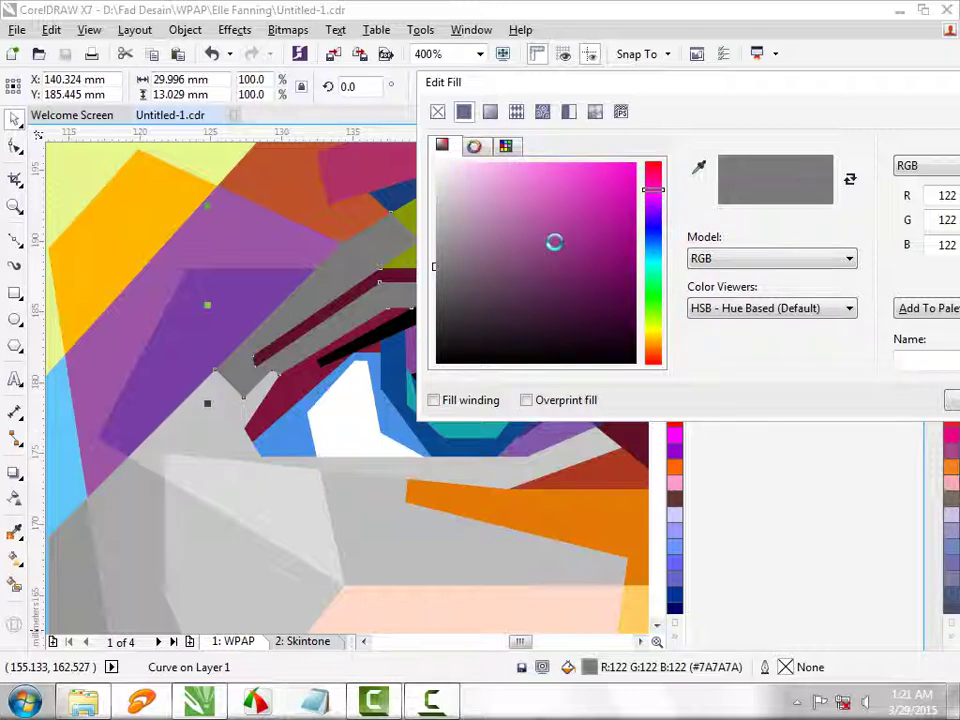
pyautogui.click(554, 242)
pyautogui.click(652, 237)
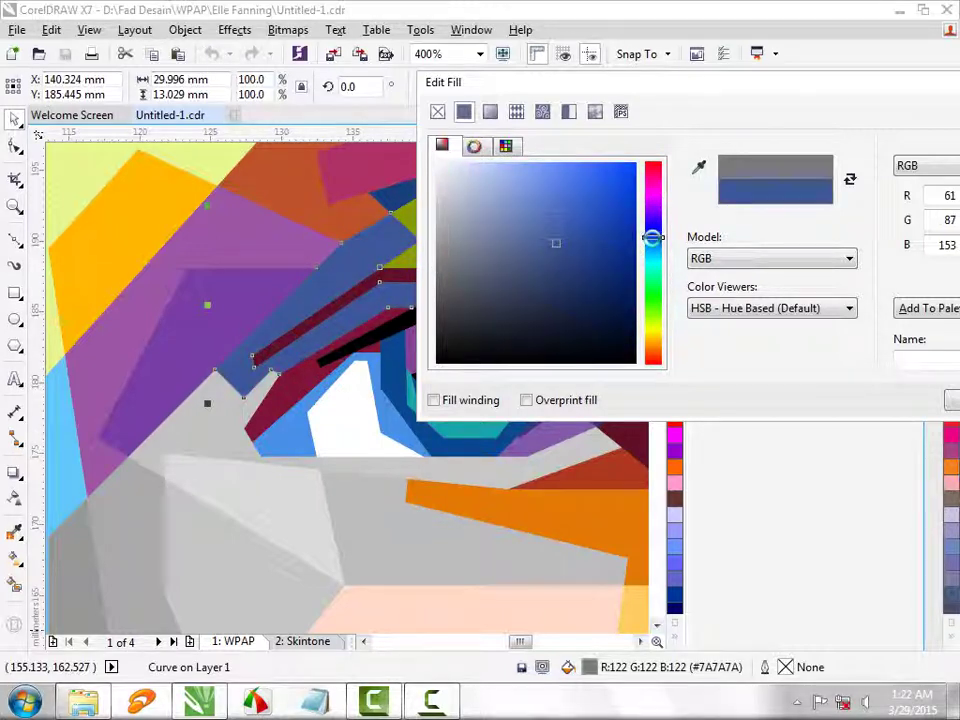
pyautogui.moveTo(652, 237); pyautogui.dragTo(662, 347)
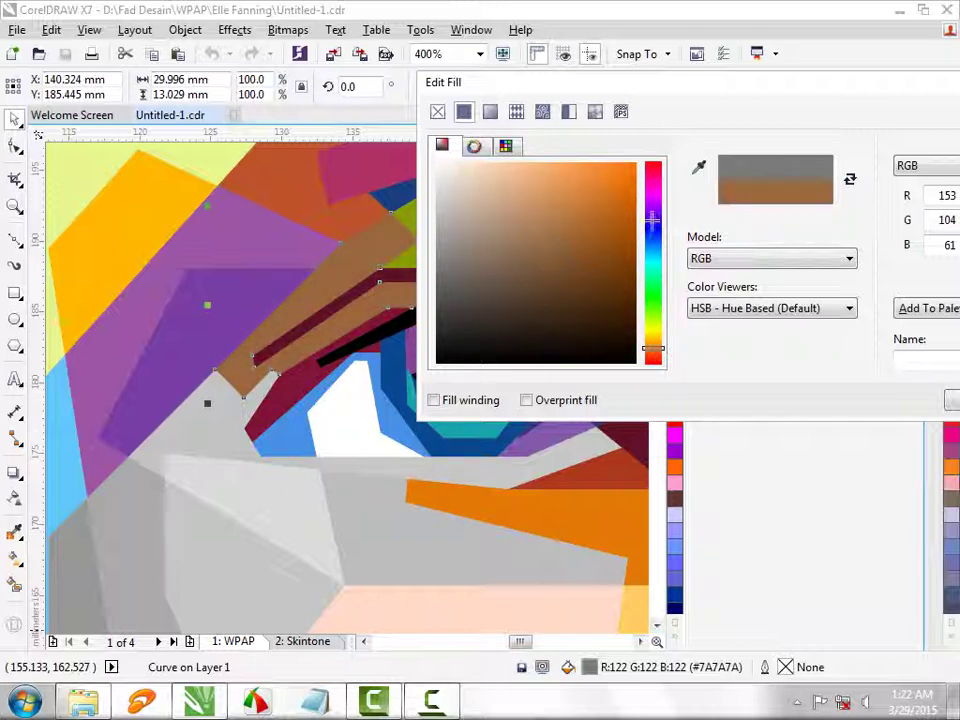
pyautogui.moveTo(634, 219); pyautogui.dragTo(650, 186)
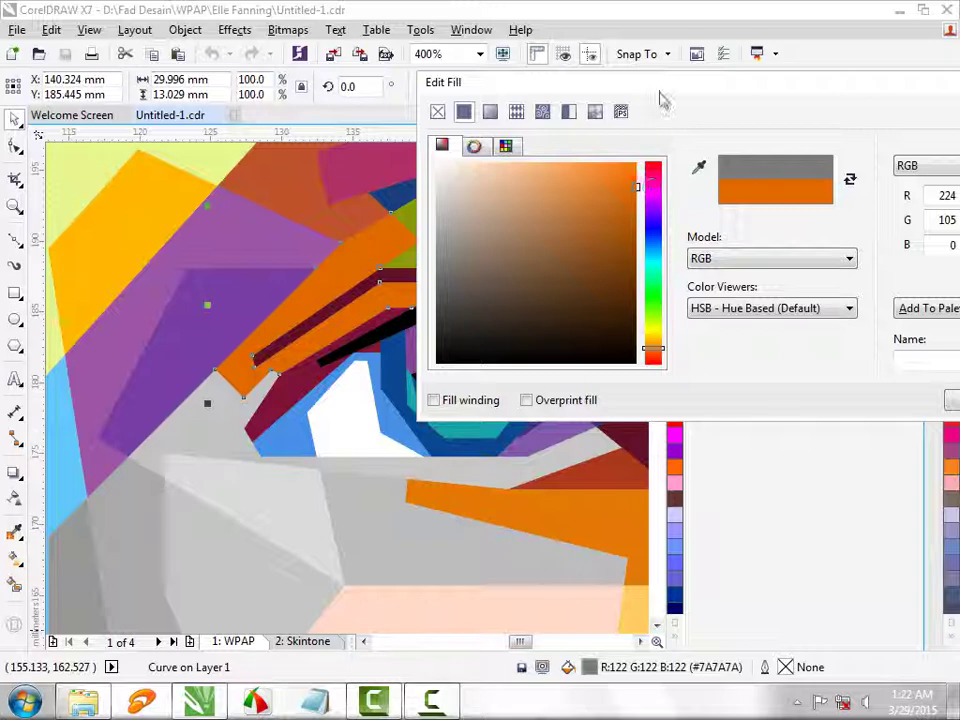
pyautogui.moveTo(660, 96); pyautogui.dragTo(686, 114)
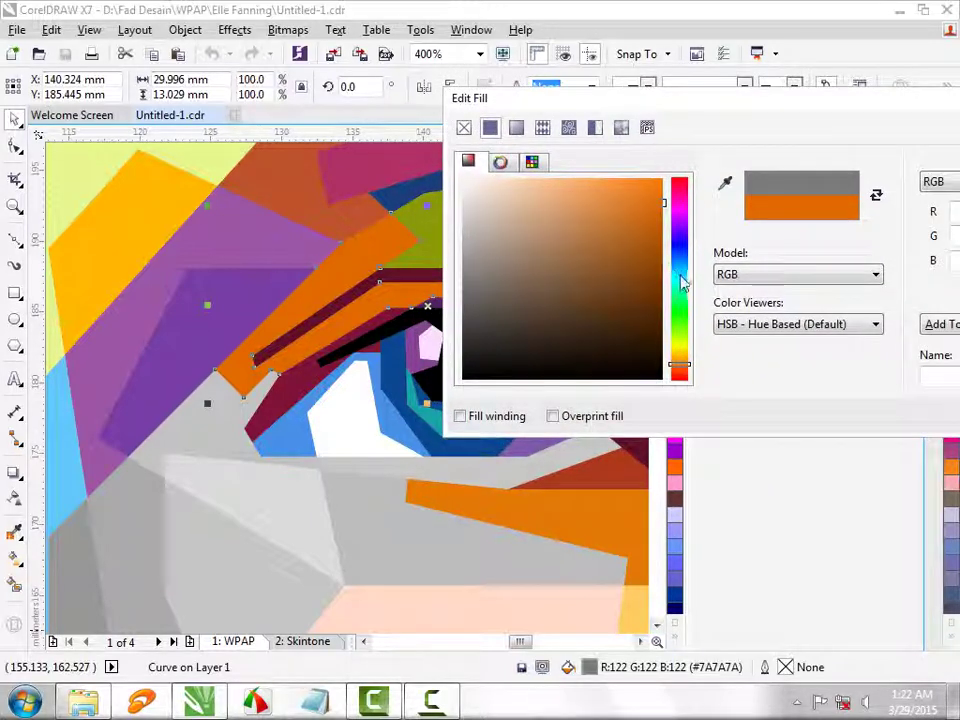
pyautogui.moveTo(681, 283); pyautogui.dragTo(678, 258)
pyautogui.moveTo(680, 307); pyautogui.dragTo(682, 354)
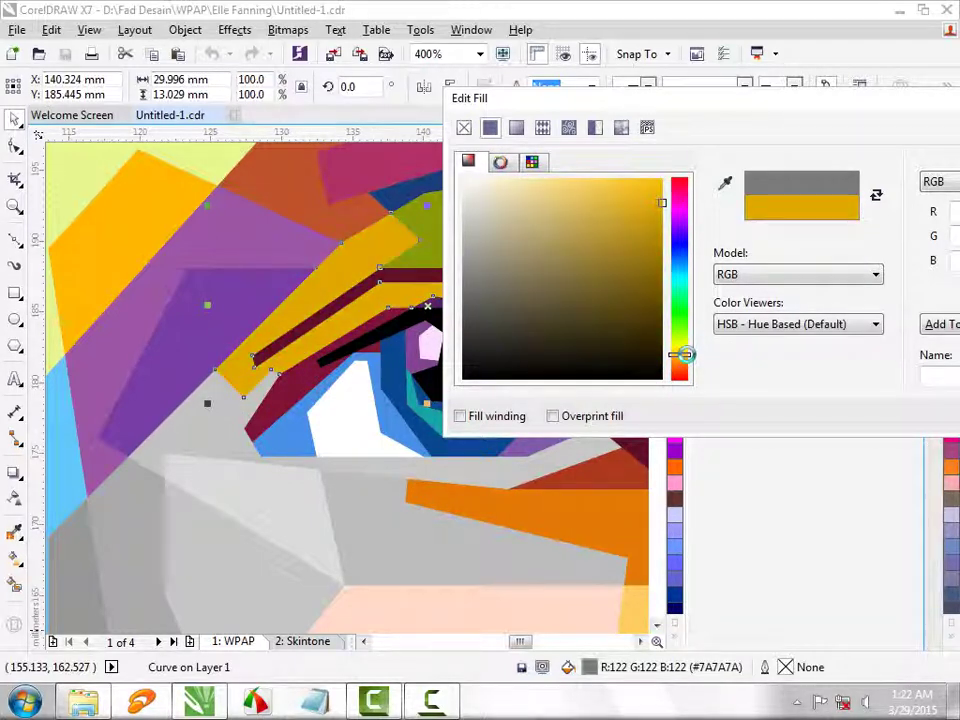
pyautogui.click(663, 253)
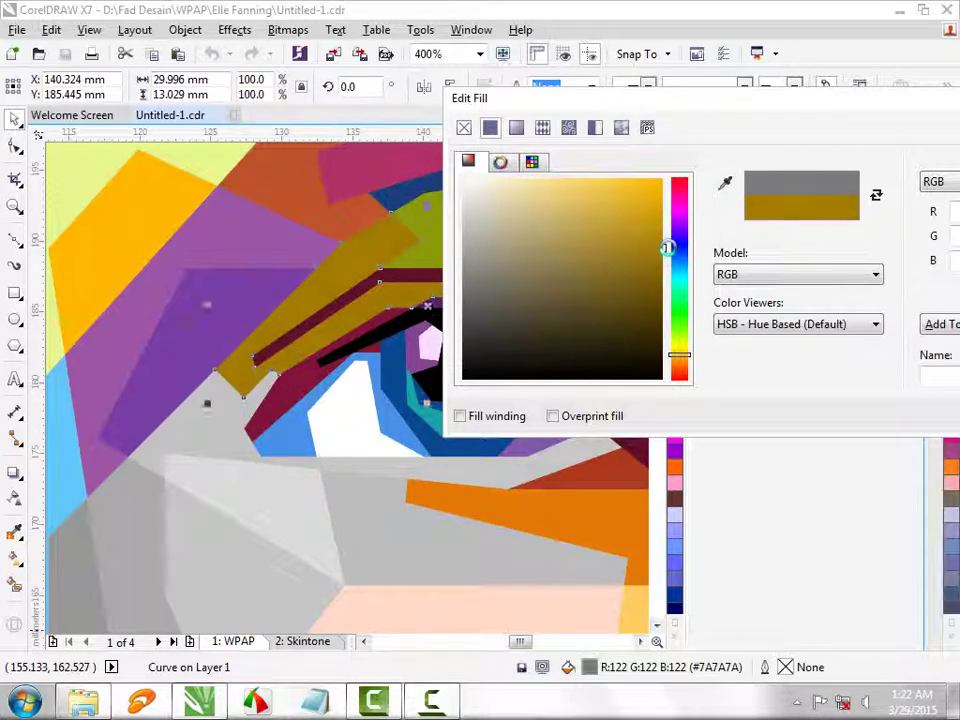
pyautogui.moveTo(722, 110); pyautogui.dragTo(611, 110)
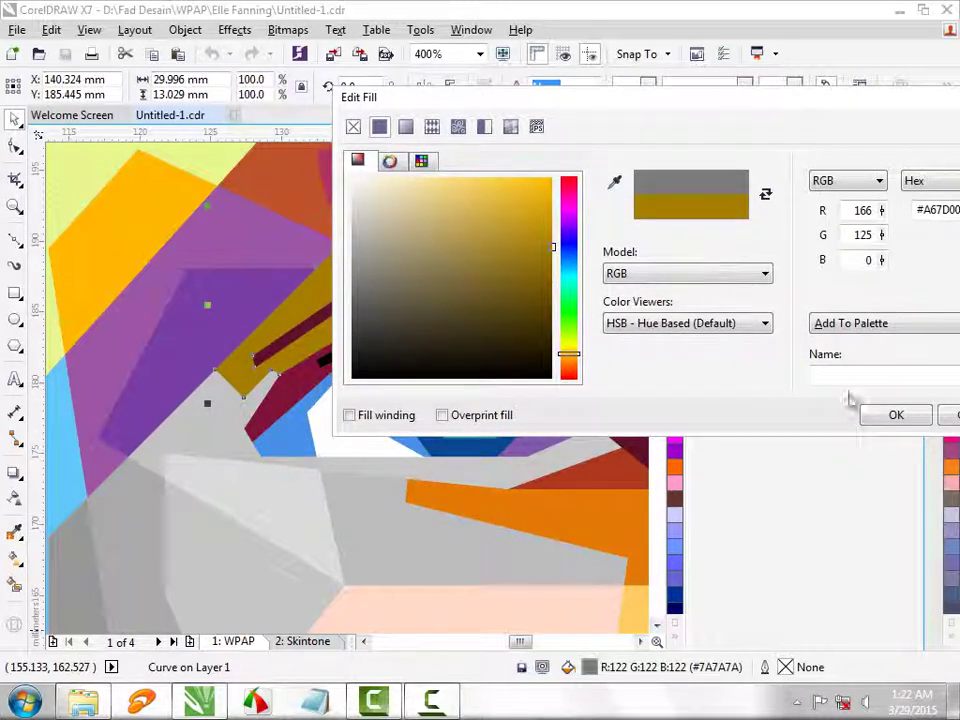
pyautogui.click(890, 414)
pyautogui.scroll(-5, 340, 355)
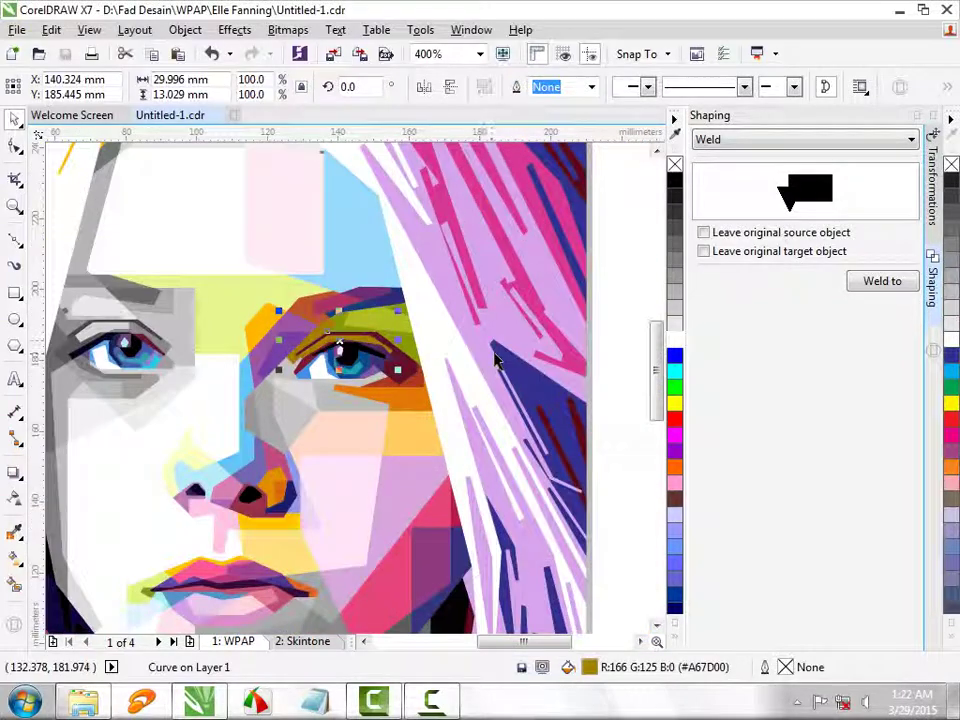
pyautogui.scroll(-3, 348, 355)
pyautogui.click(546, 354)
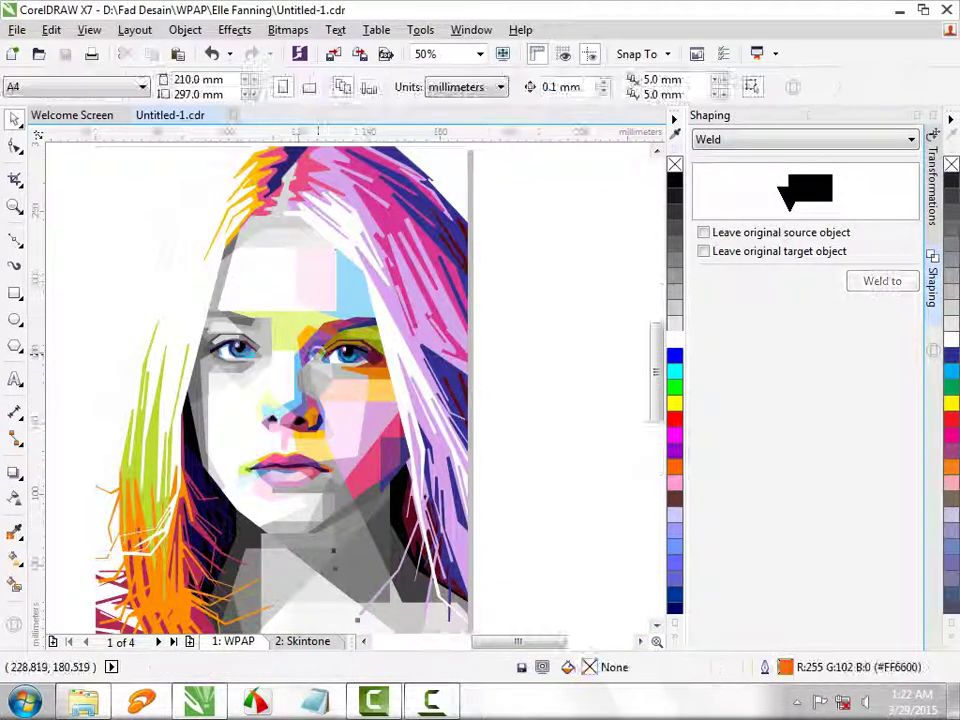
# Step: Fill the light grey shape at the inner corner of the colored eye, beside the purple nose-bridge shape, with peach #FFAF7D
pyautogui.scroll(4, 318, 357)
pyautogui.scroll(5, 318, 357)
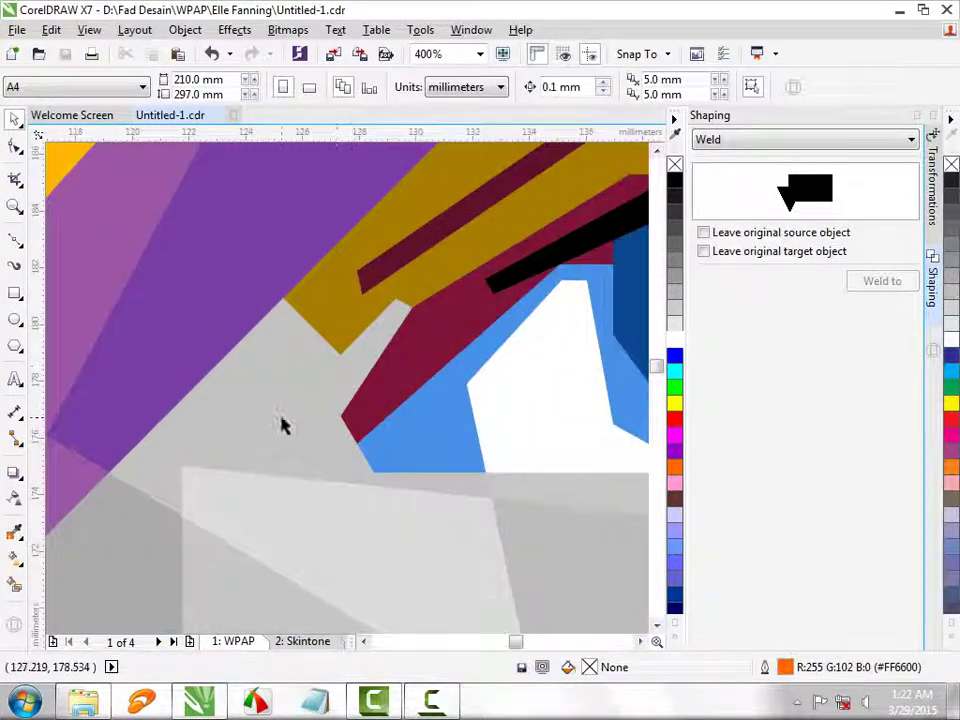
pyautogui.click(281, 425)
pyautogui.scroll(-1, 288, 418)
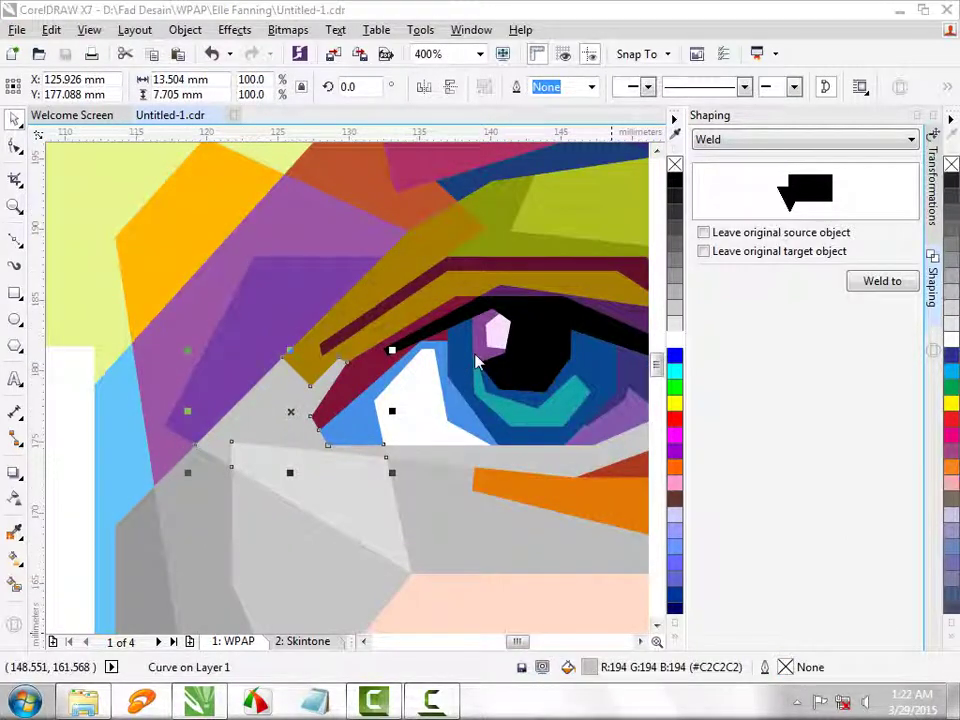
pyautogui.hotkey('shift', 'F11')
pyautogui.click(568, 368)
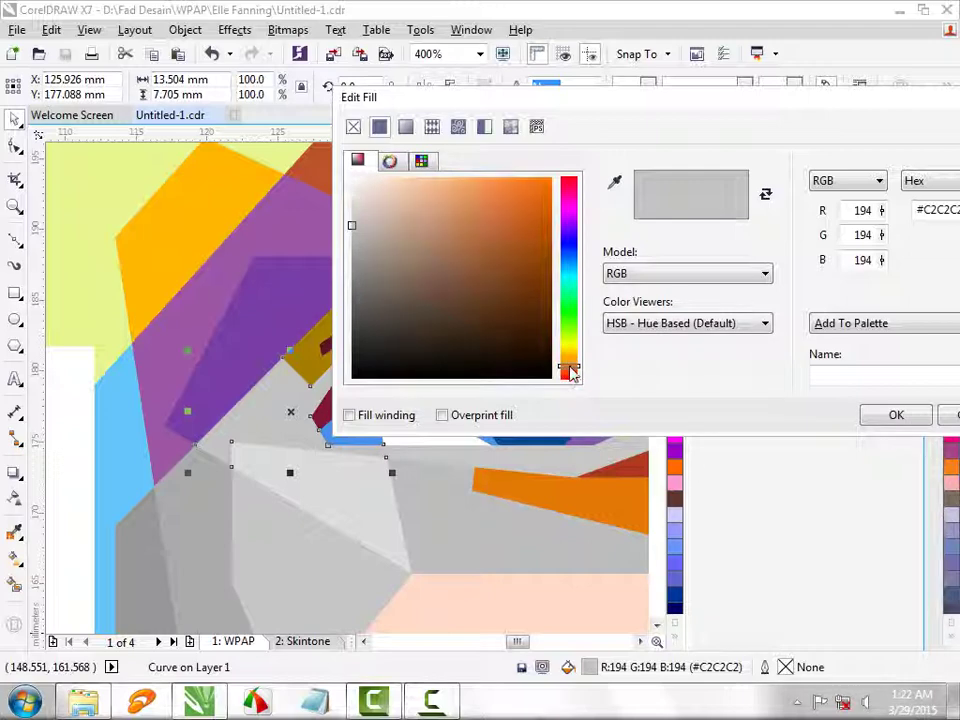
pyautogui.moveTo(512, 188); pyautogui.dragTo(454, 168)
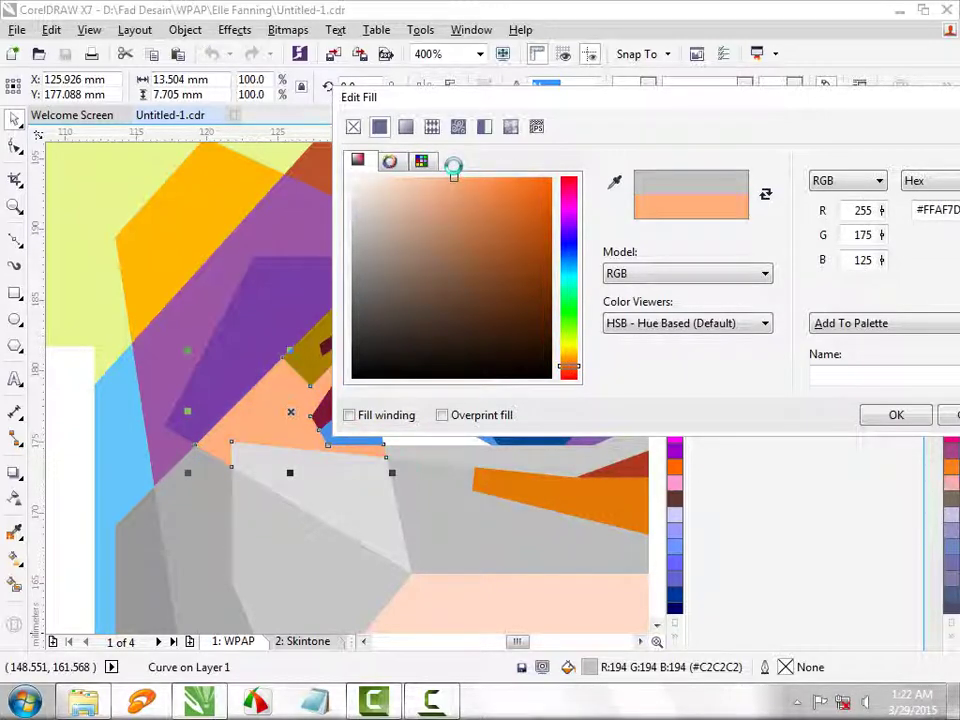
pyautogui.click(866, 419)
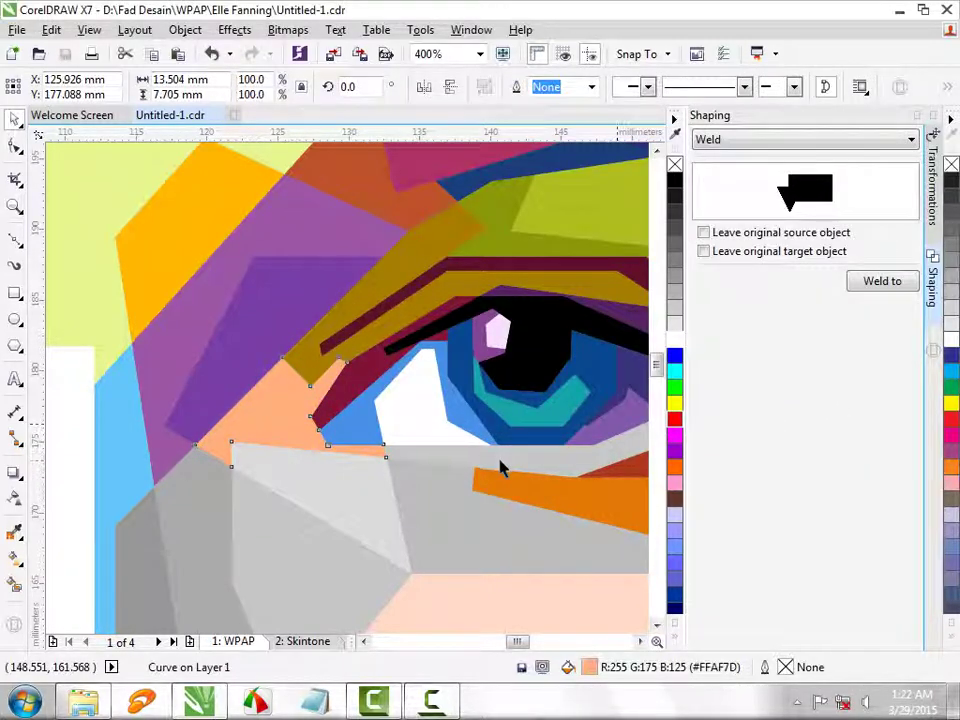
# Step: Fill the grey under-eye shape between the orange strip and the pale peach cheek shape with soft pink-lilac #E3ADD0
pyautogui.click(400, 489)
pyautogui.scroll(-1, 383, 500)
pyautogui.scroll(1, 439, 521)
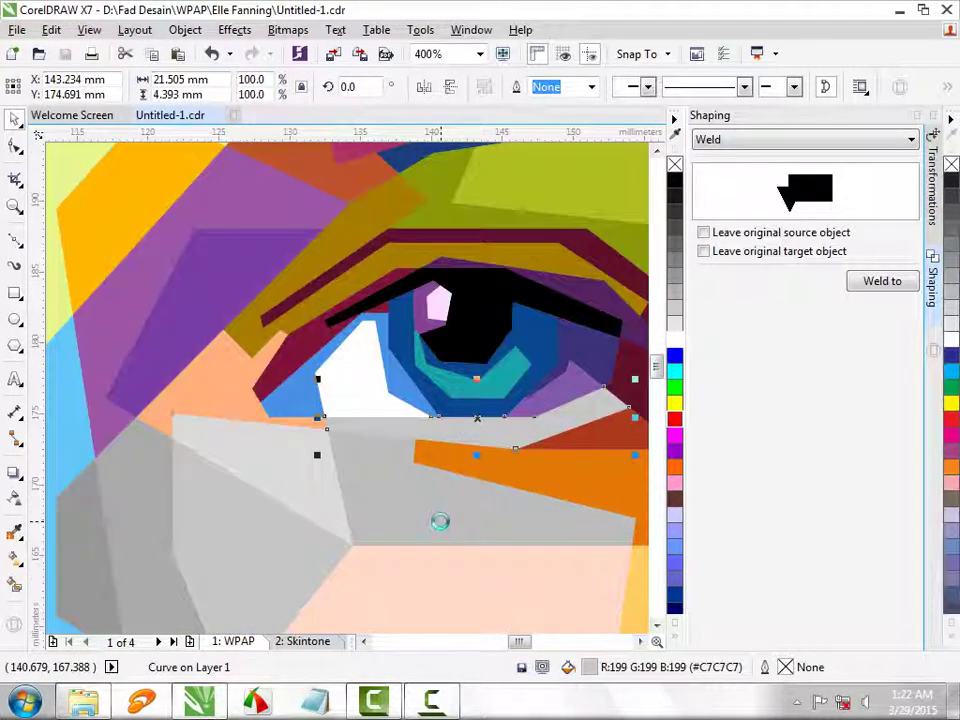
pyautogui.click(439, 521)
pyautogui.press('F10')
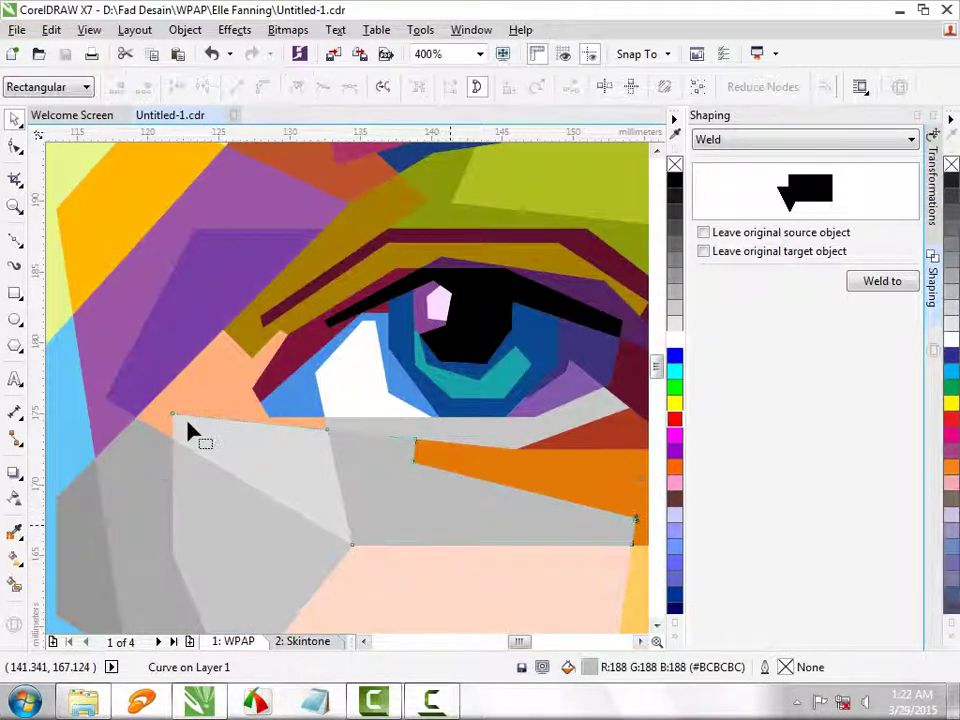
pyautogui.click(392, 522)
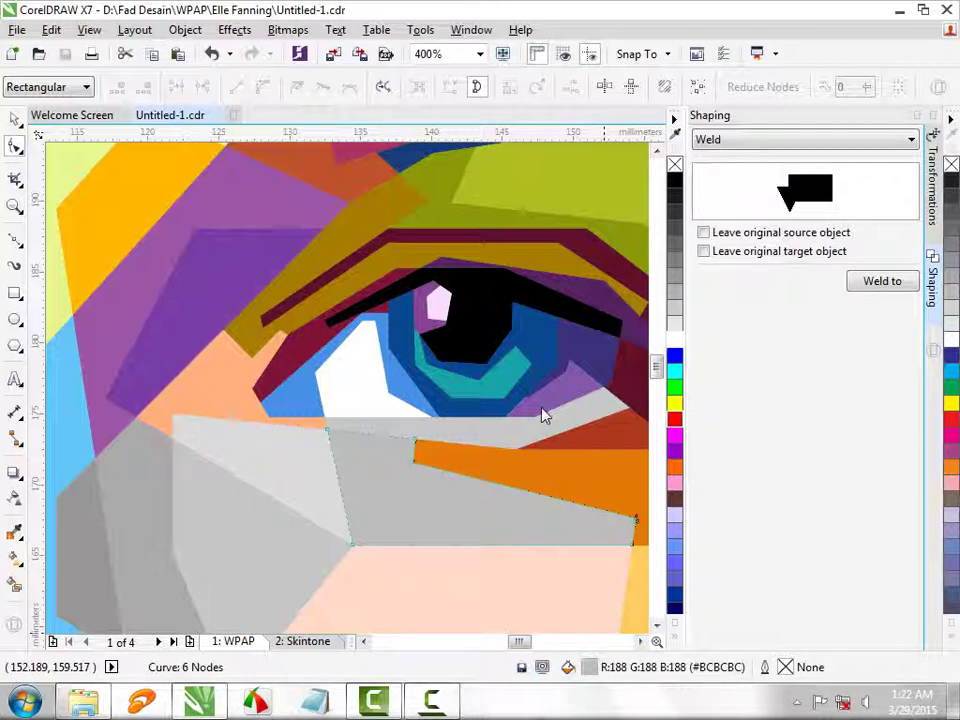
pyautogui.hotkey('shift', 'F11')
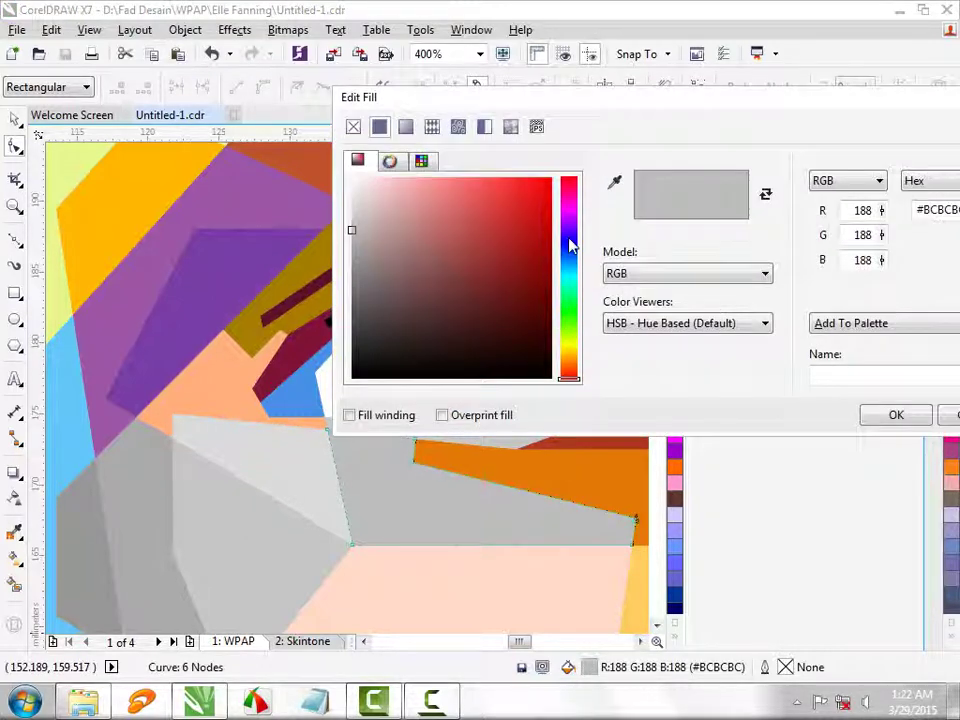
pyautogui.click(572, 203)
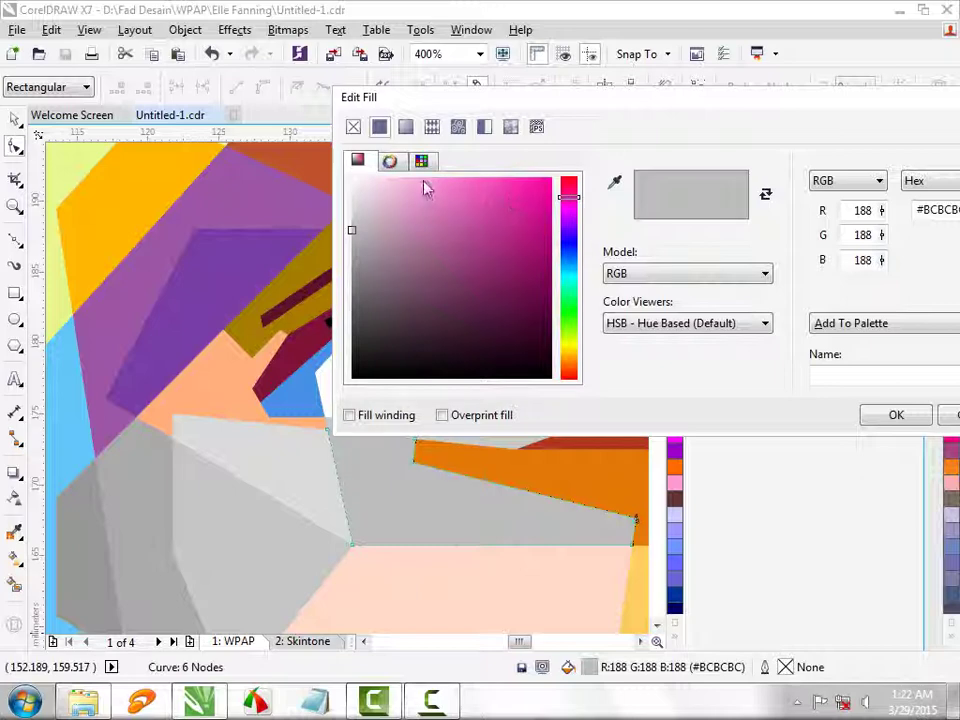
pyautogui.moveTo(425, 188); pyautogui.dragTo(399, 200)
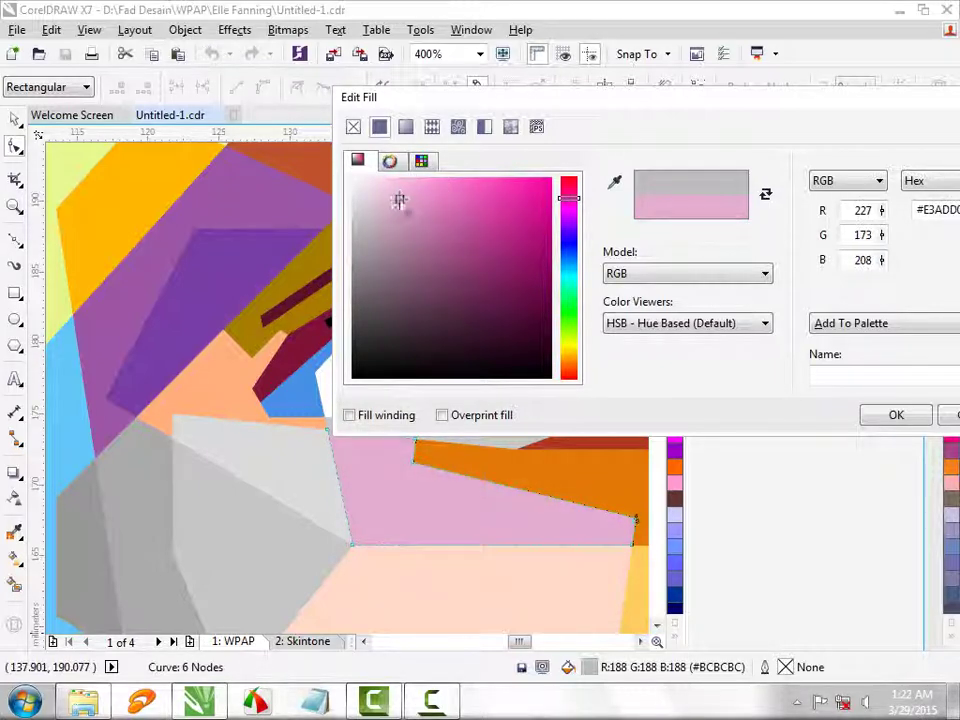
pyautogui.click(870, 414)
# Step: Fill the very light grey four-node shape below the inner eye corner with light pink #FFC9E6
pyautogui.click(266, 456)
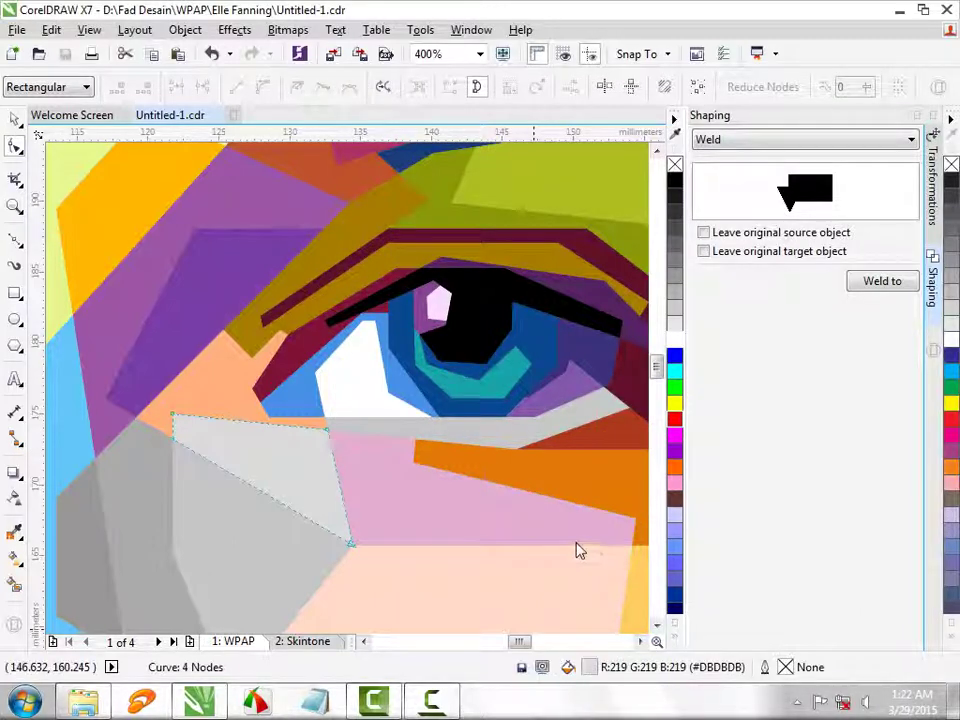
pyautogui.hotkey('shift', 'F11')
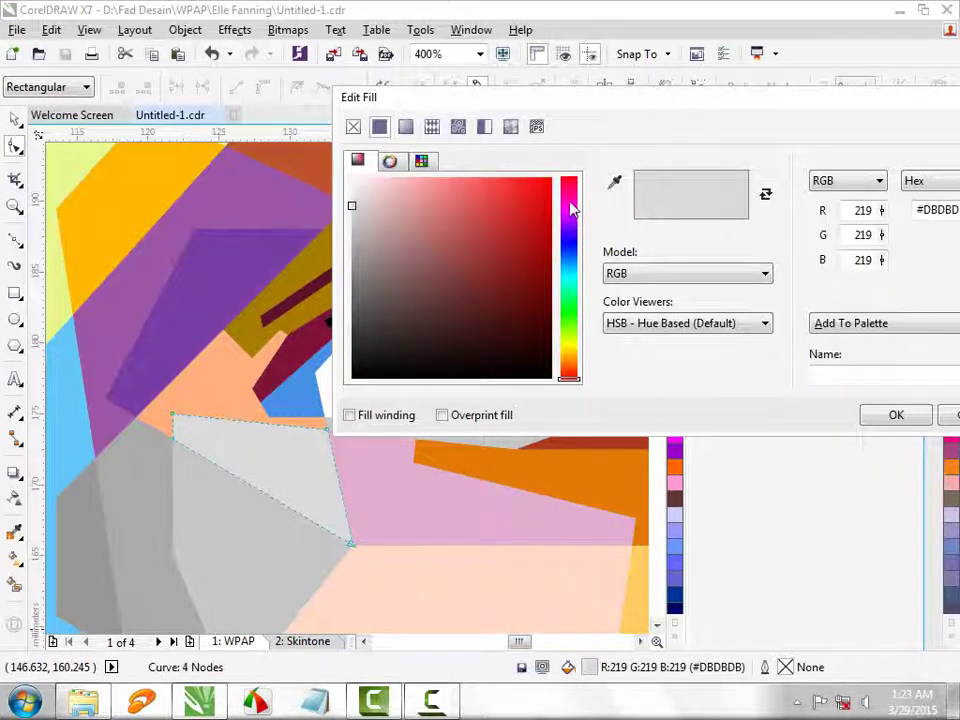
pyautogui.click(570, 194)
pyautogui.moveTo(380, 175); pyautogui.dragTo(392, 172)
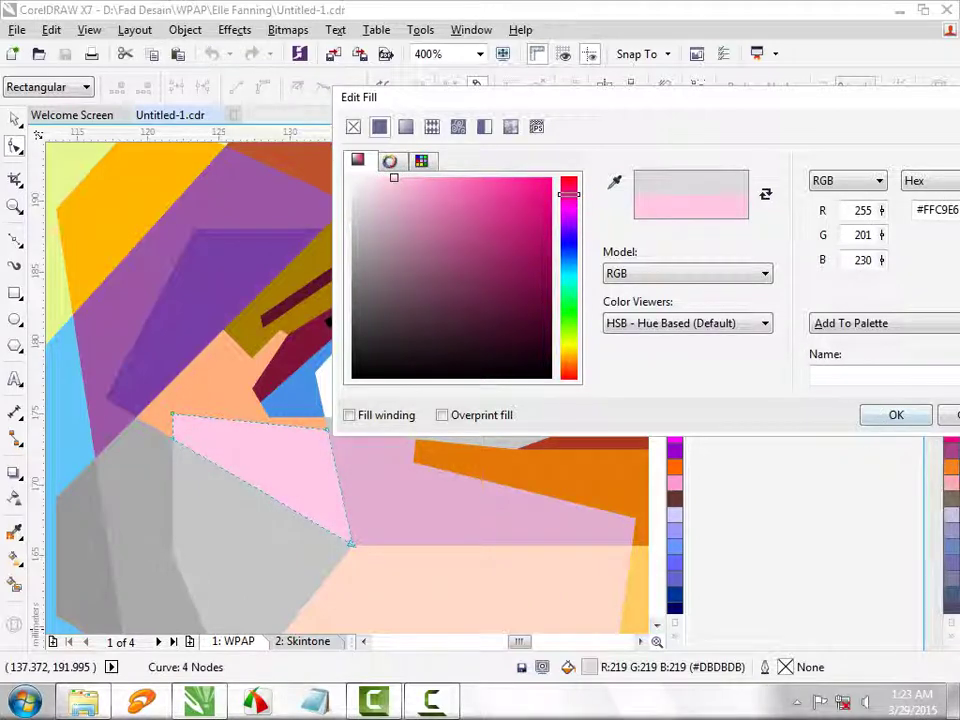
pyautogui.click(893, 414)
# Step: Fill the seven-node grey strip between the purple nose bridge and the under-eye shapes with light orange #FF984A
pyautogui.scroll(-2, 326, 435)
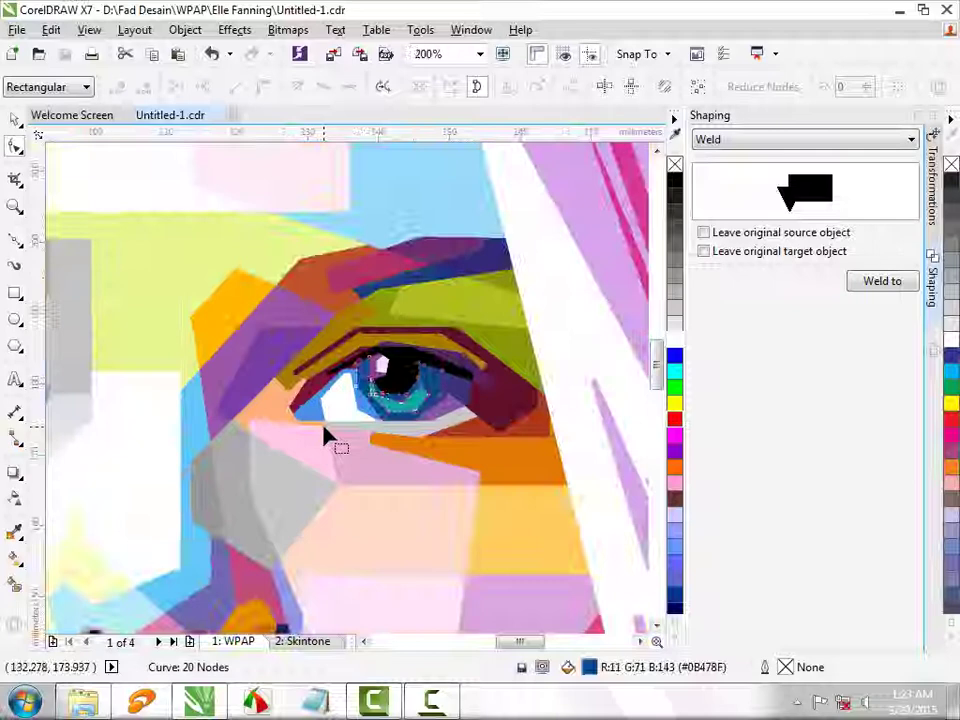
pyautogui.click(514, 525)
pyautogui.scroll(2, 243, 553)
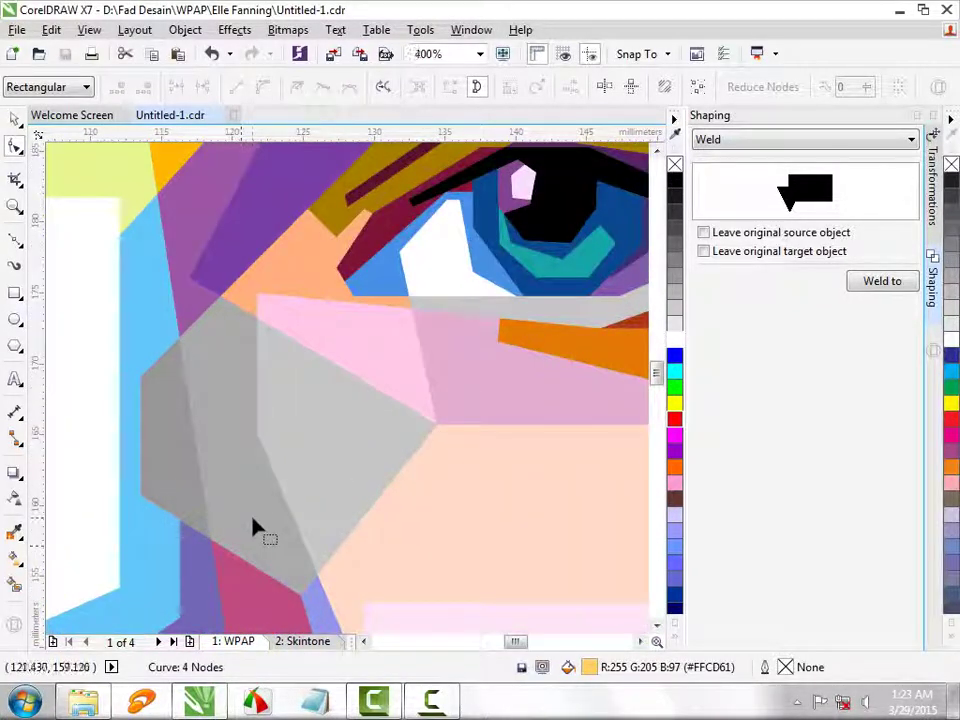
pyautogui.click(253, 525)
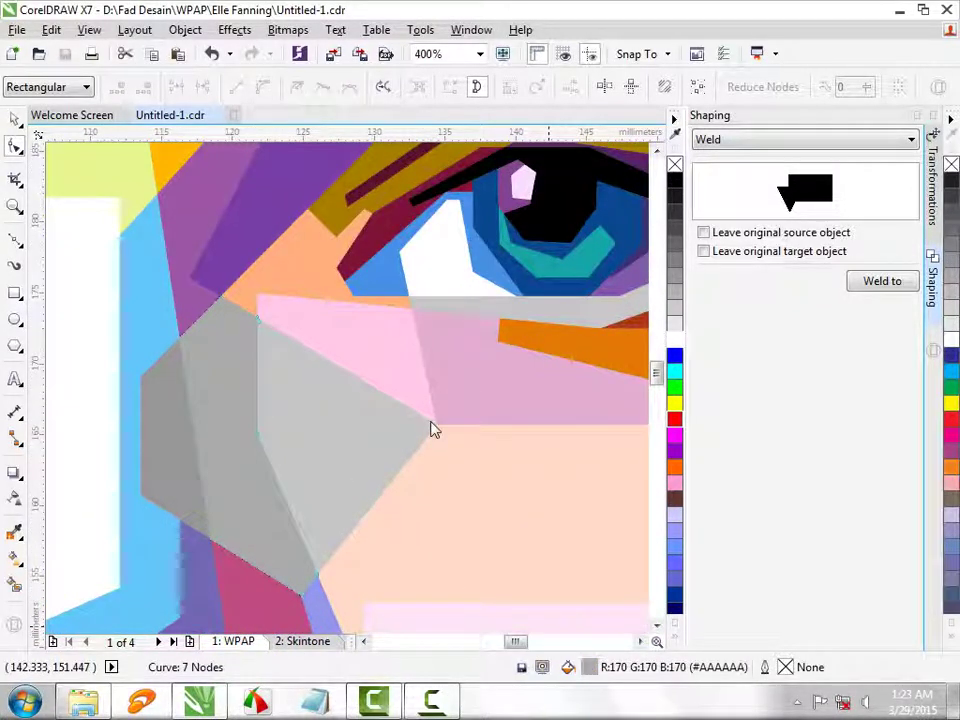
pyautogui.hotkey('shift', 'F11')
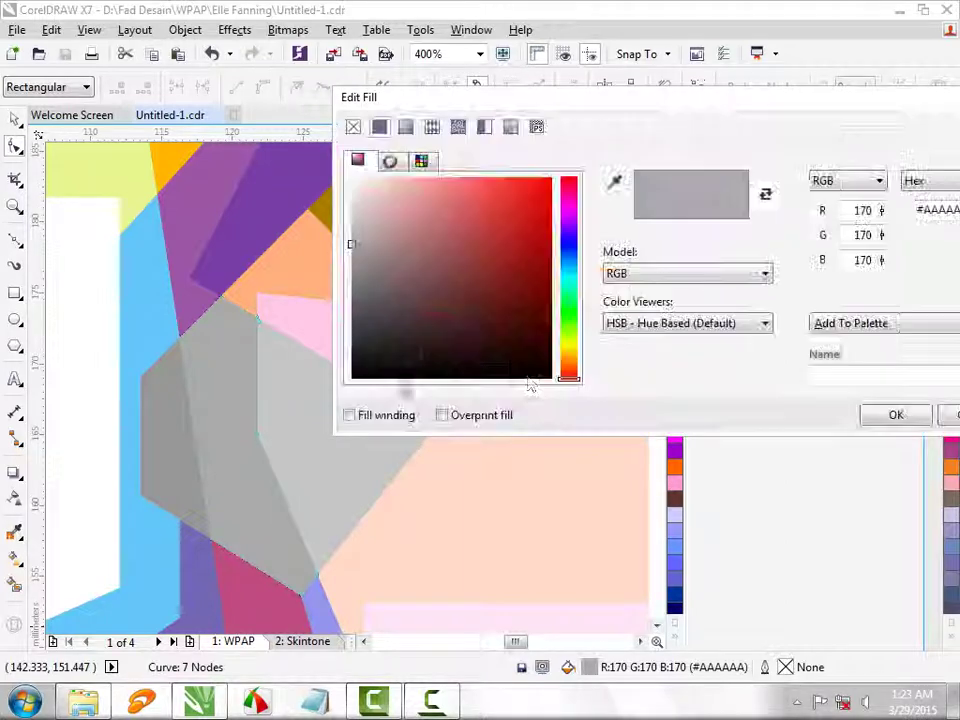
pyautogui.moveTo(569, 374); pyautogui.dragTo(569, 368)
pyautogui.click(551, 178)
pyautogui.moveTo(560, 170); pyautogui.dragTo(561, 165)
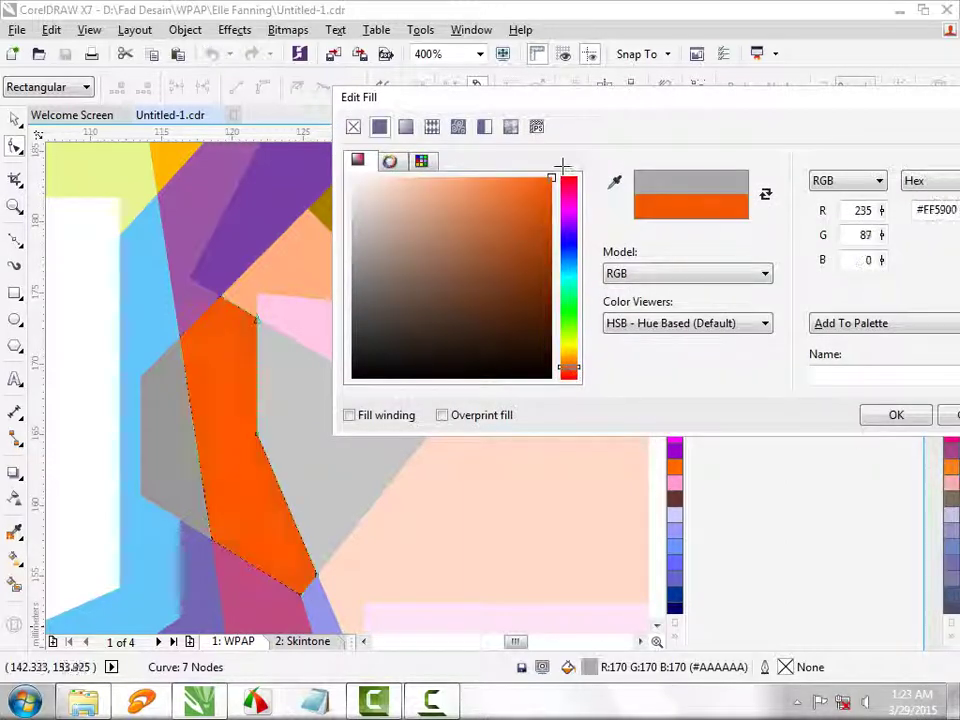
pyautogui.click(571, 364)
pyautogui.moveTo(571, 364); pyautogui.dragTo(572, 361)
pyautogui.click(570, 368)
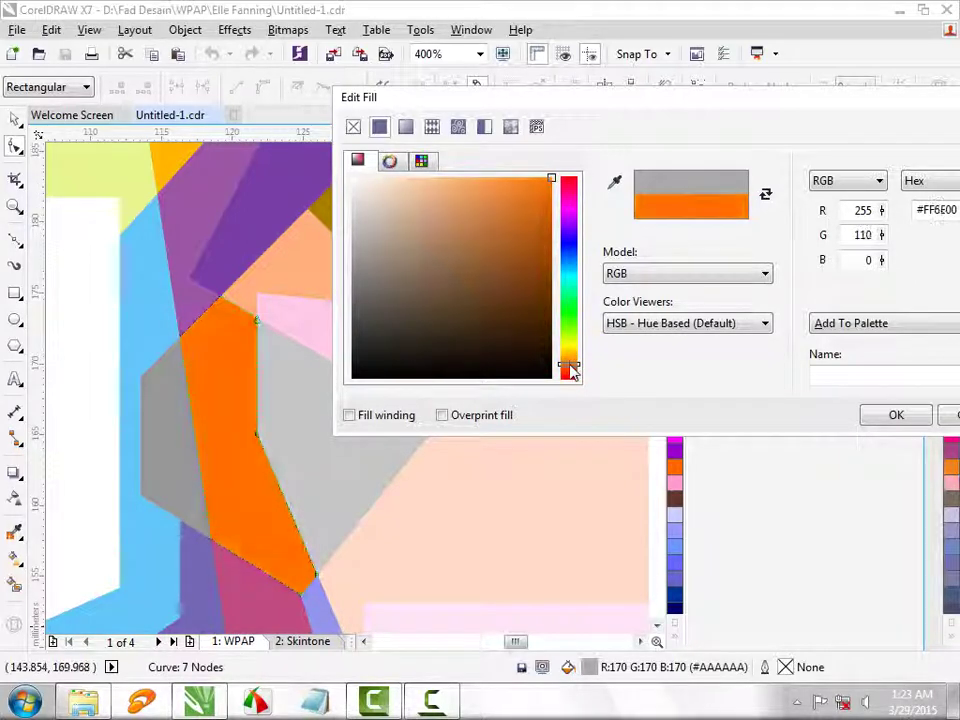
pyautogui.click(550, 177)
pyautogui.click(496, 172)
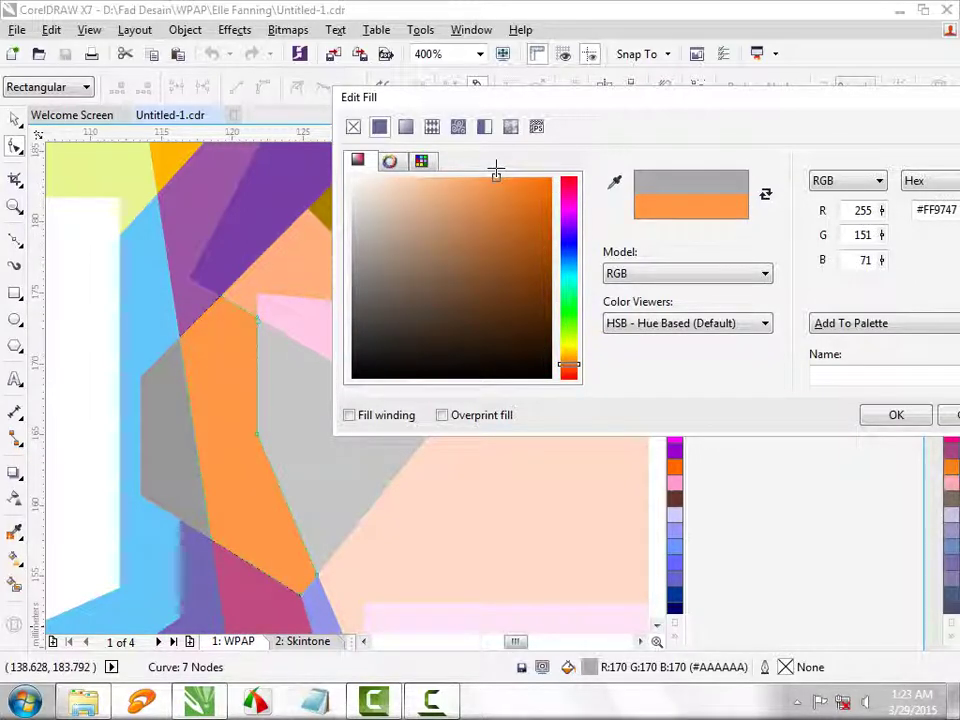
pyautogui.moveTo(497, 176)
pyautogui.mouseDown()
pyautogui.moveTo(465, 176)
pyautogui.moveTo(491, 162)
pyautogui.mouseUp()
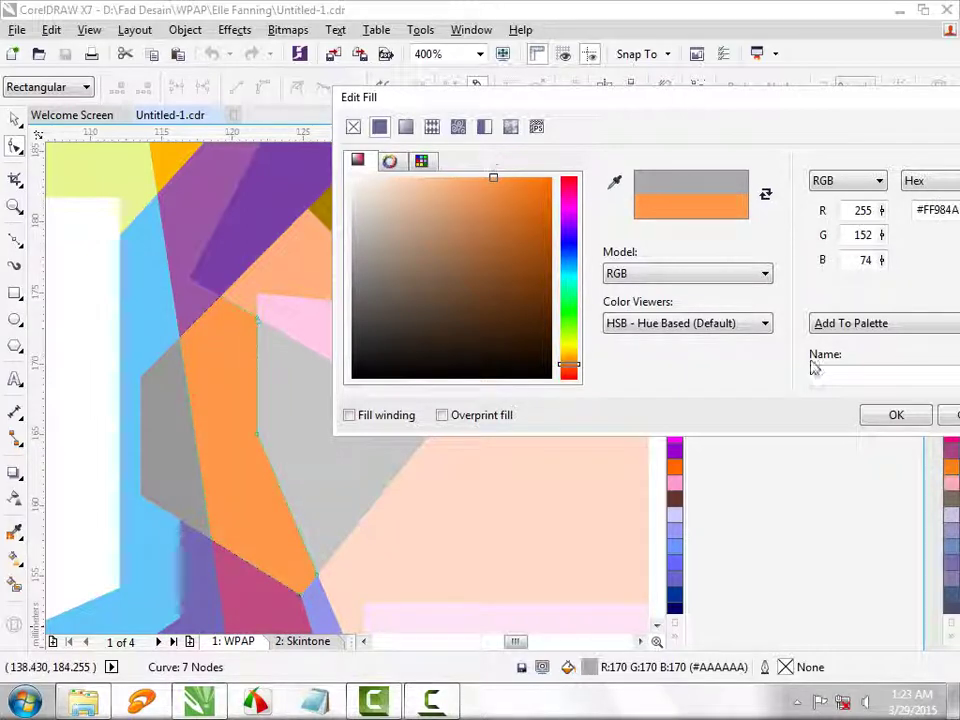
pyautogui.click(893, 415)
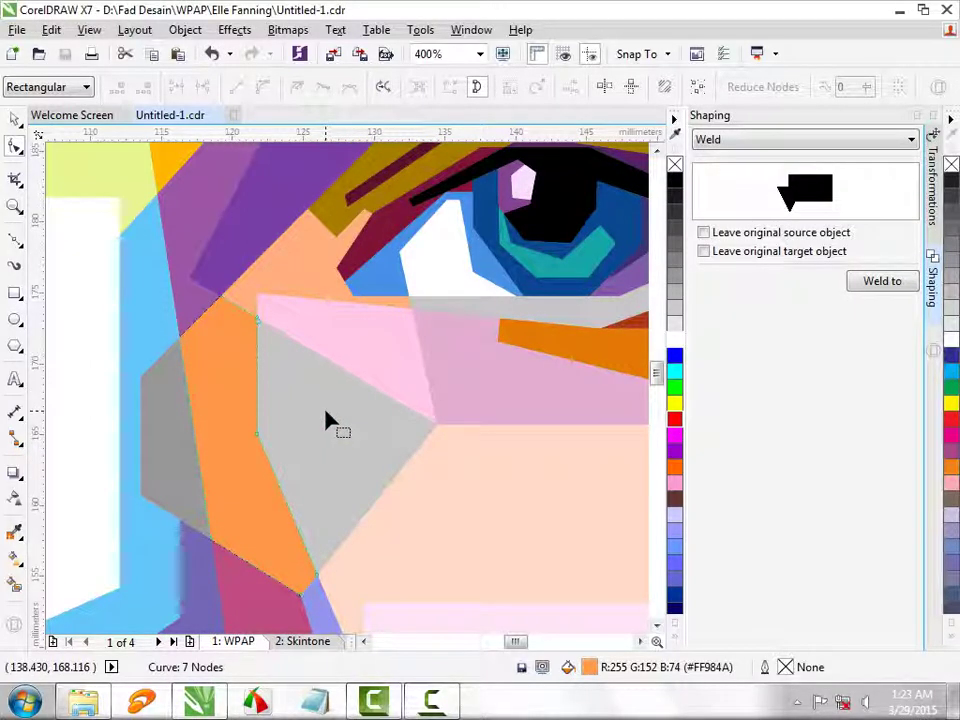
# Step: Fill the light grey four-node shape between the orange strip, the light pink shape and the peach cheek with pale lilac #DFB7EB
pyautogui.click(530, 502)
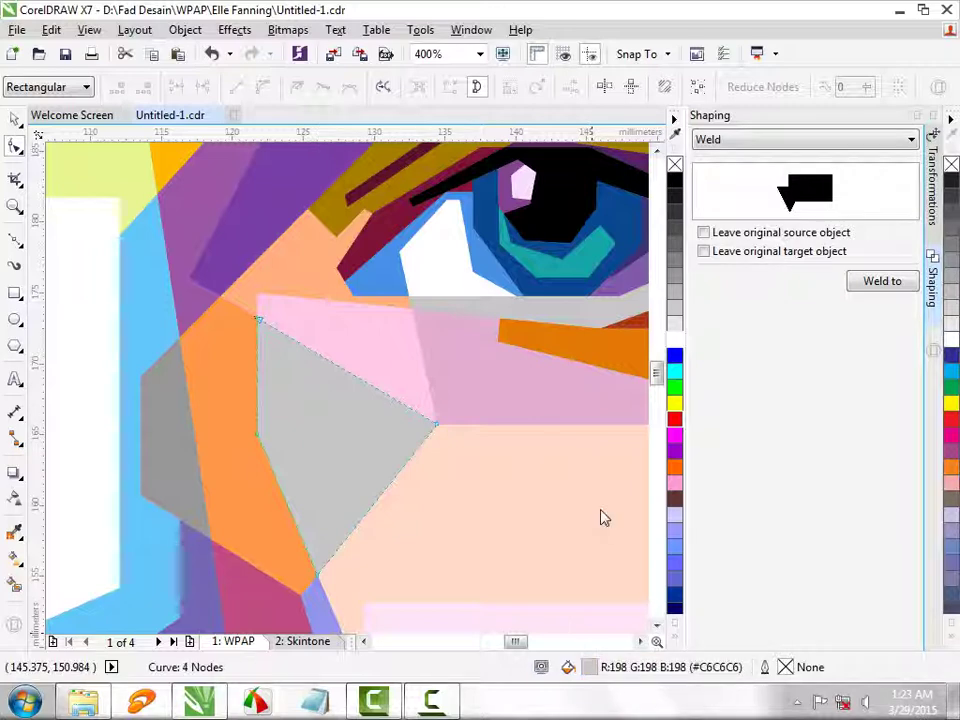
pyautogui.hotkey('shift', 'F11')
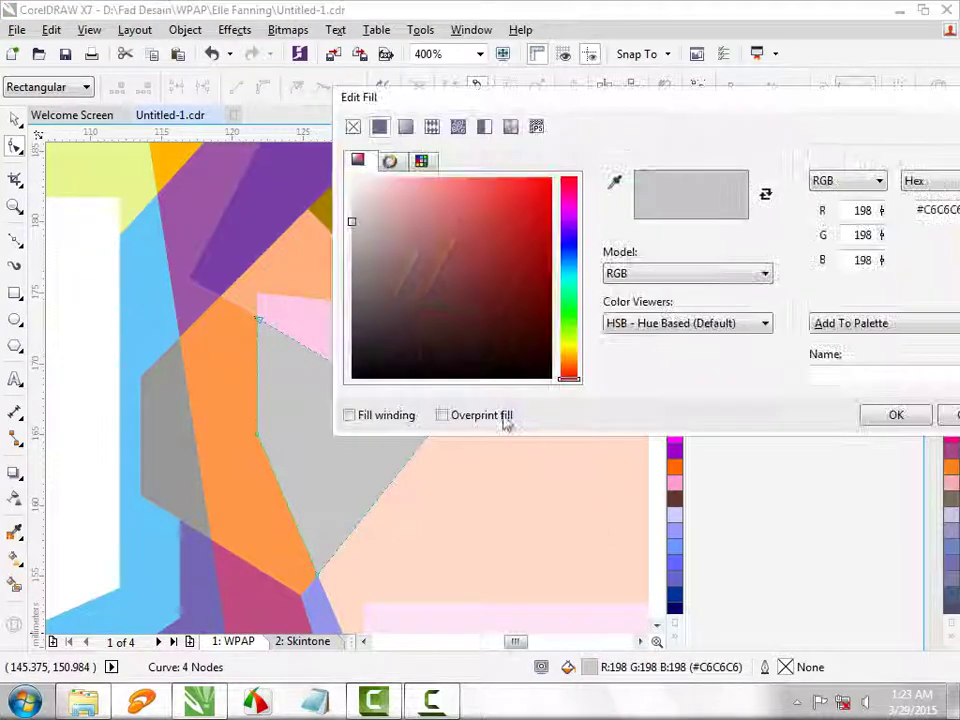
pyautogui.moveTo(575, 273); pyautogui.dragTo(569, 222)
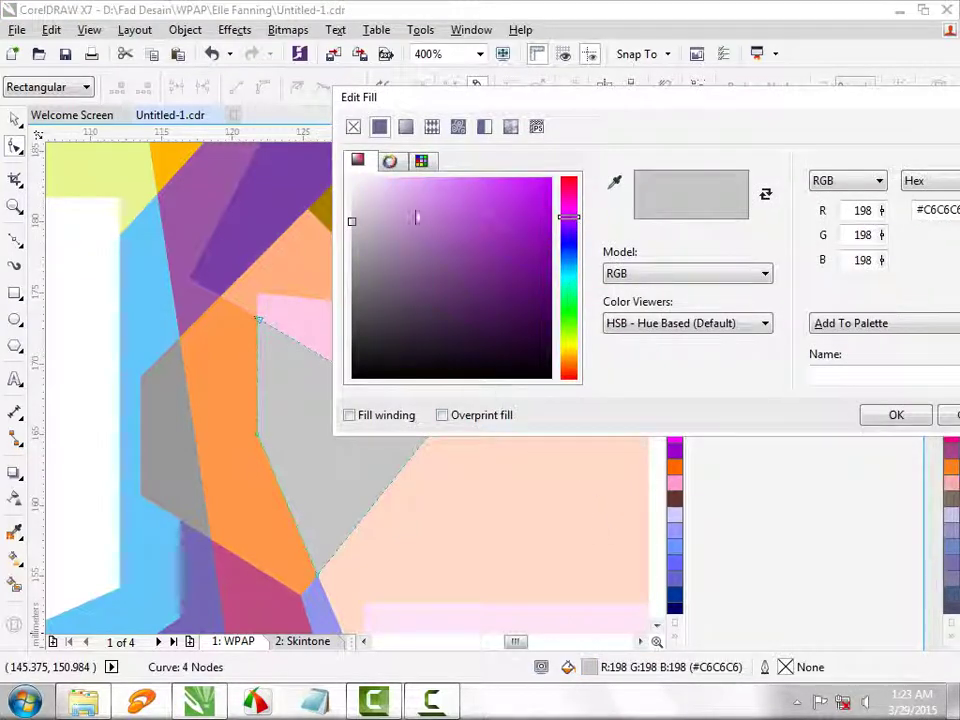
pyautogui.moveTo(418, 214); pyautogui.dragTo(395, 195)
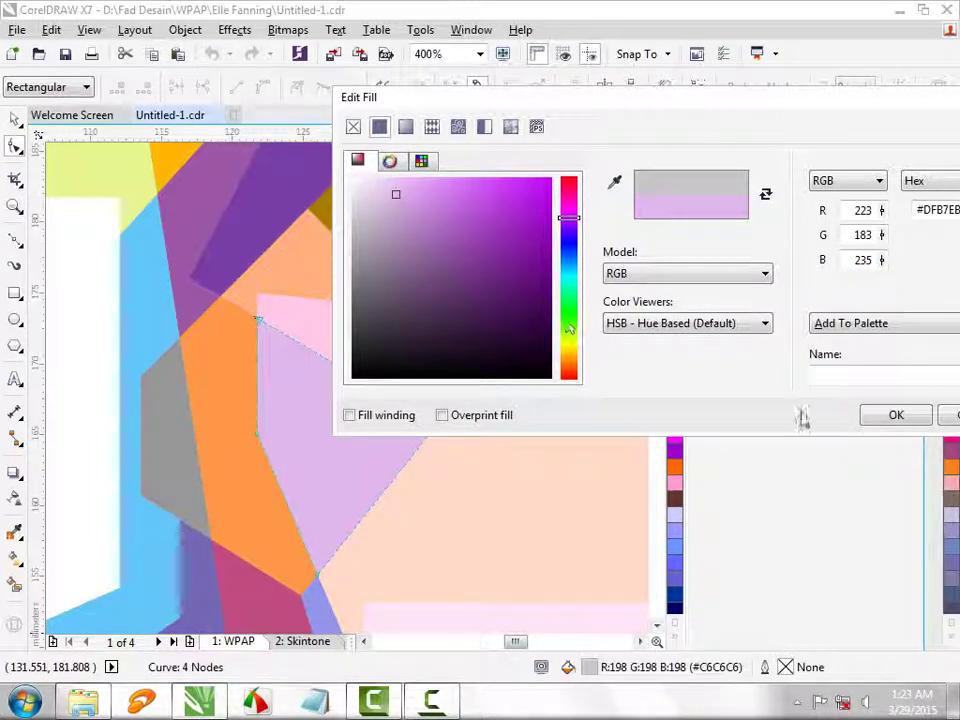
pyautogui.click(880, 416)
# Step: Fill the six-node grey shape on the nose side, between the blue strip and the orange strip, with coral #FF7752
pyautogui.scroll(-3, 385, 394)
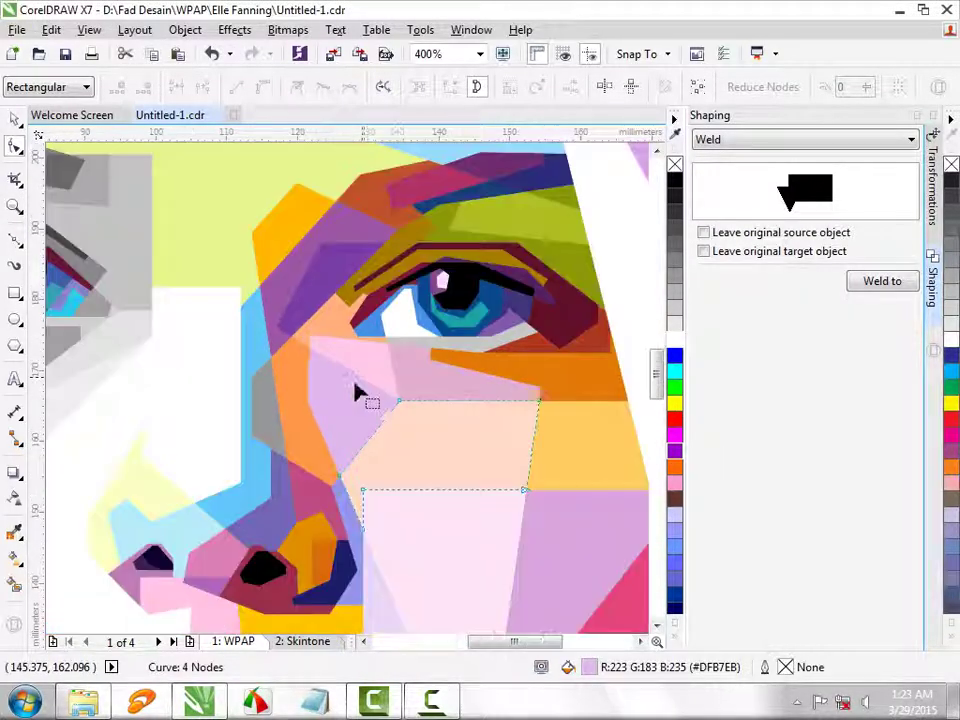
pyautogui.scroll(-3, 364, 400)
pyautogui.click(500, 478)
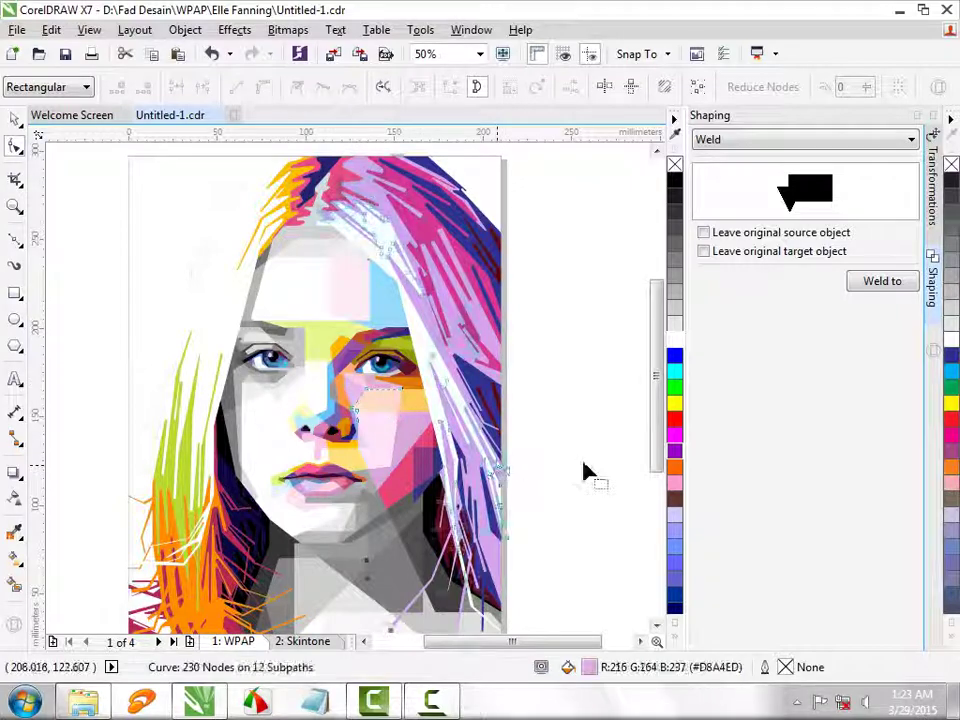
pyautogui.scroll(1, 386, 412)
pyautogui.scroll(2, 379, 412)
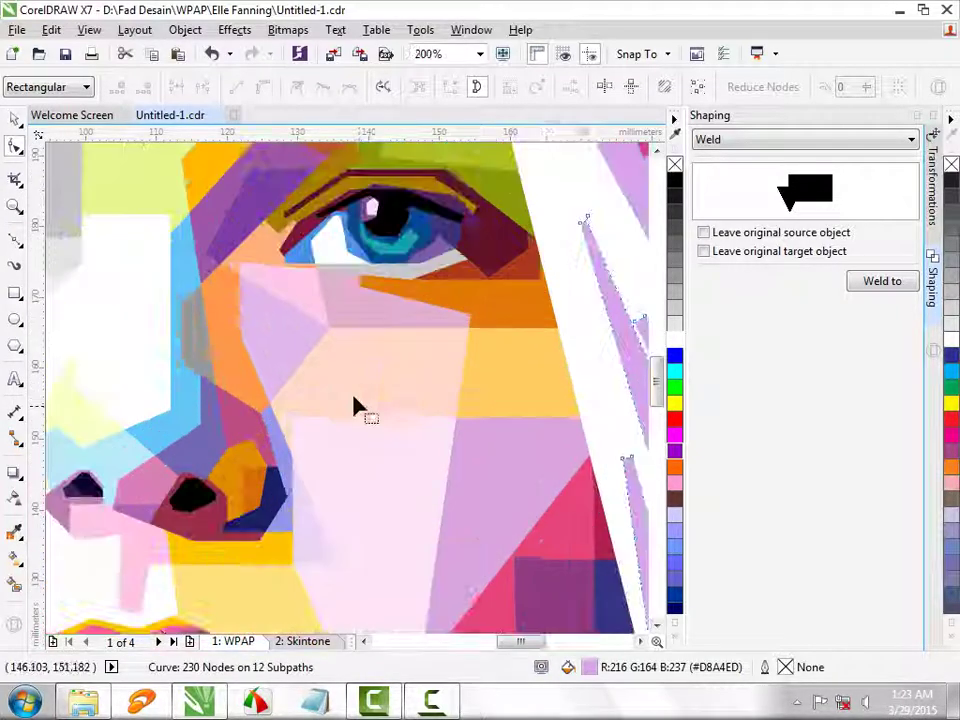
pyautogui.scroll(1, 186, 337)
pyautogui.click(209, 343)
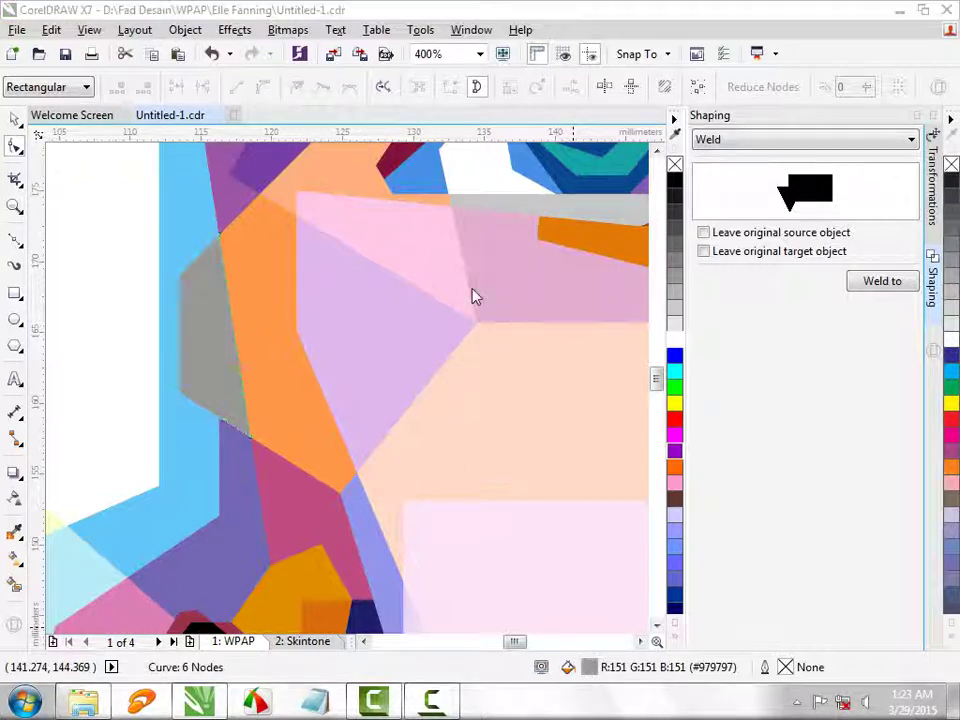
pyautogui.hotkey('shift', 'F11')
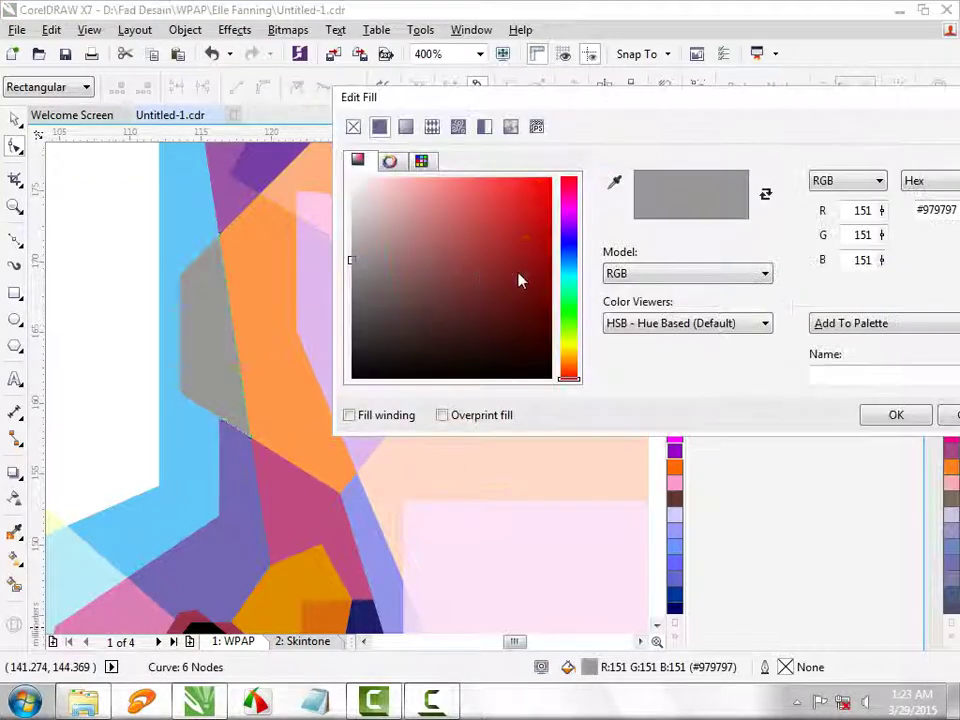
pyautogui.moveTo(576, 377); pyautogui.dragTo(576, 380)
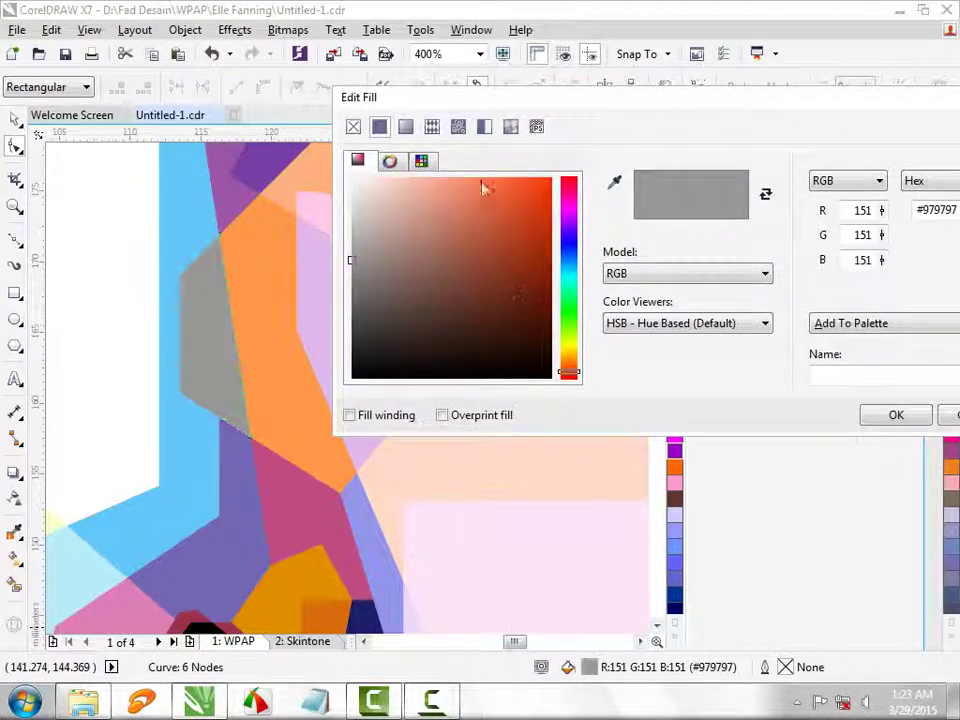
pyautogui.moveTo(483, 188)
pyautogui.mouseDown()
pyautogui.moveTo(482, 176)
pyautogui.moveTo(463, 176)
pyautogui.moveTo(485, 174)
pyautogui.mouseUp()
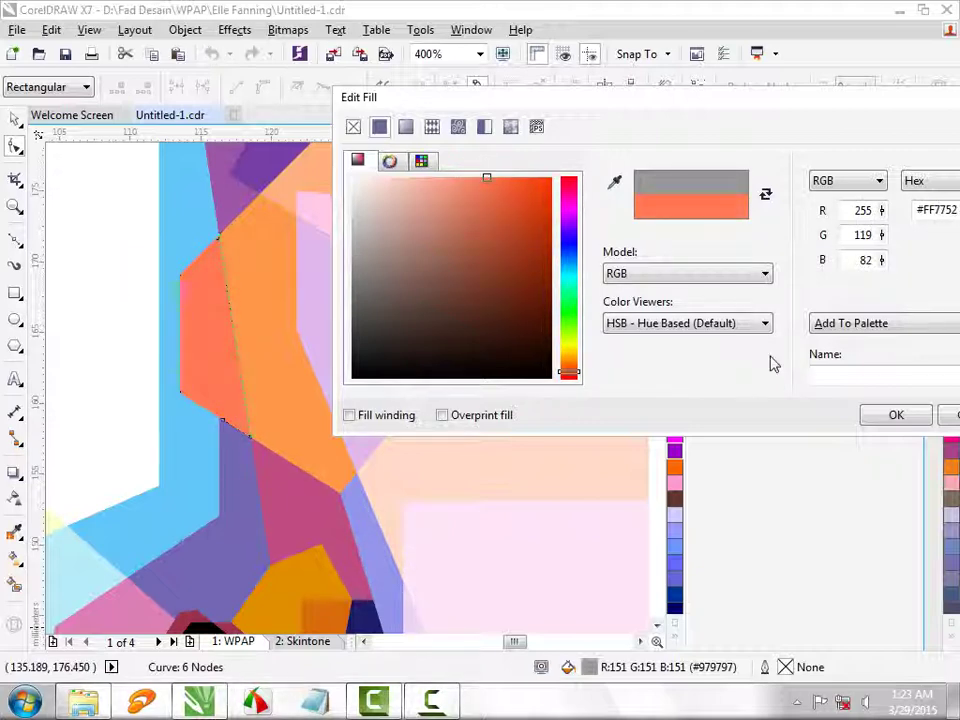
pyautogui.click(895, 416)
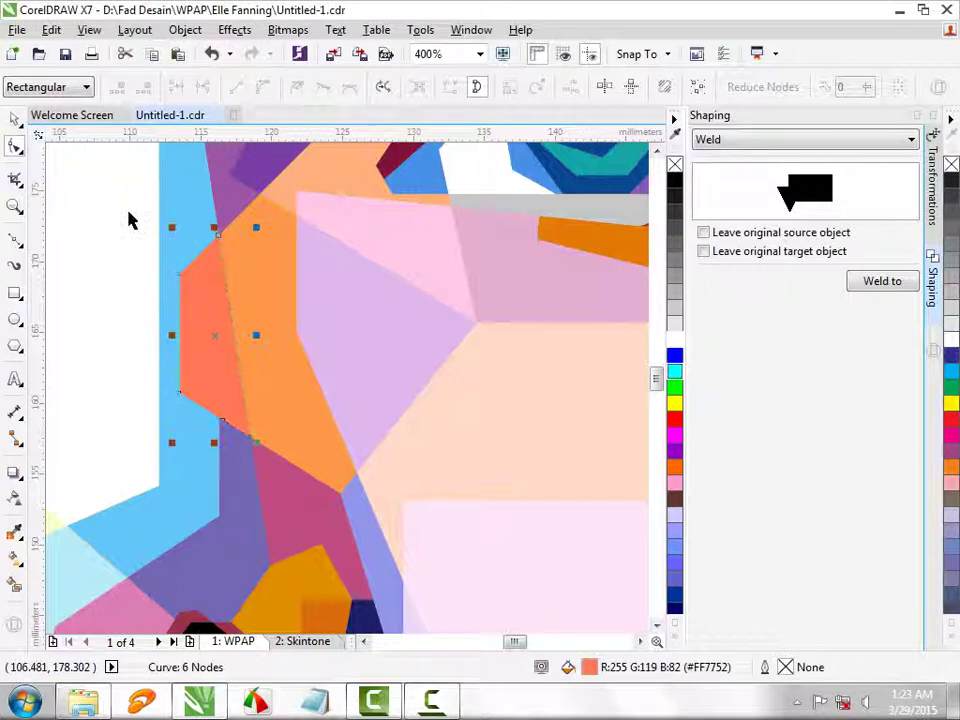
# Step: Fill the light grey shape between the still-grey eye's inner corner and the lime forehead area with amber #FFBE3B
pyautogui.scroll(-3, 290, 356)
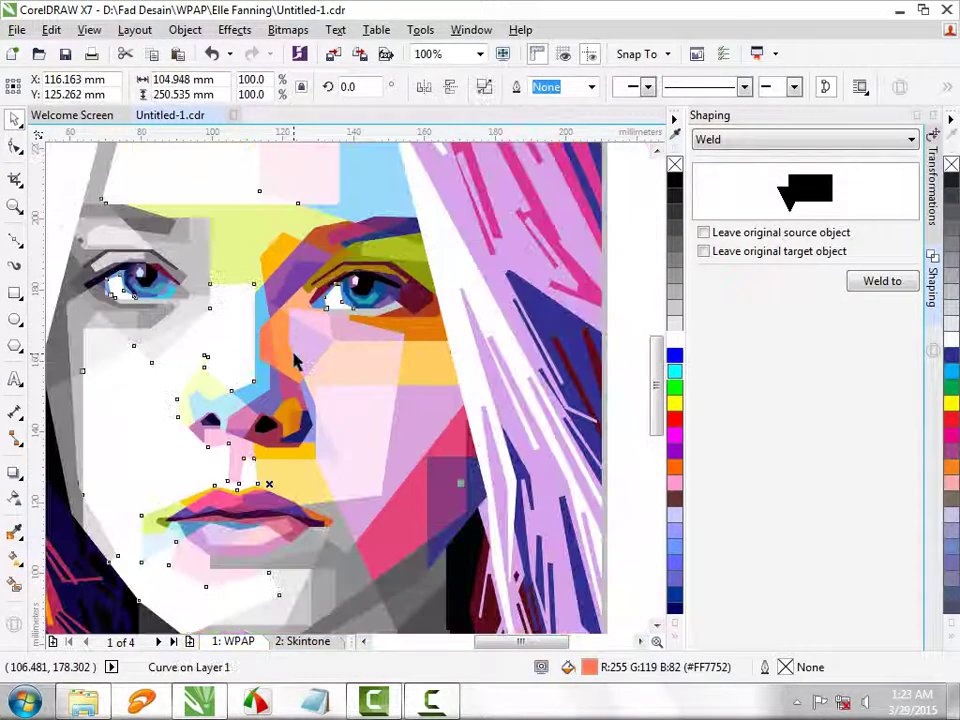
pyautogui.scroll(-1, 298, 365)
pyautogui.click(521, 360)
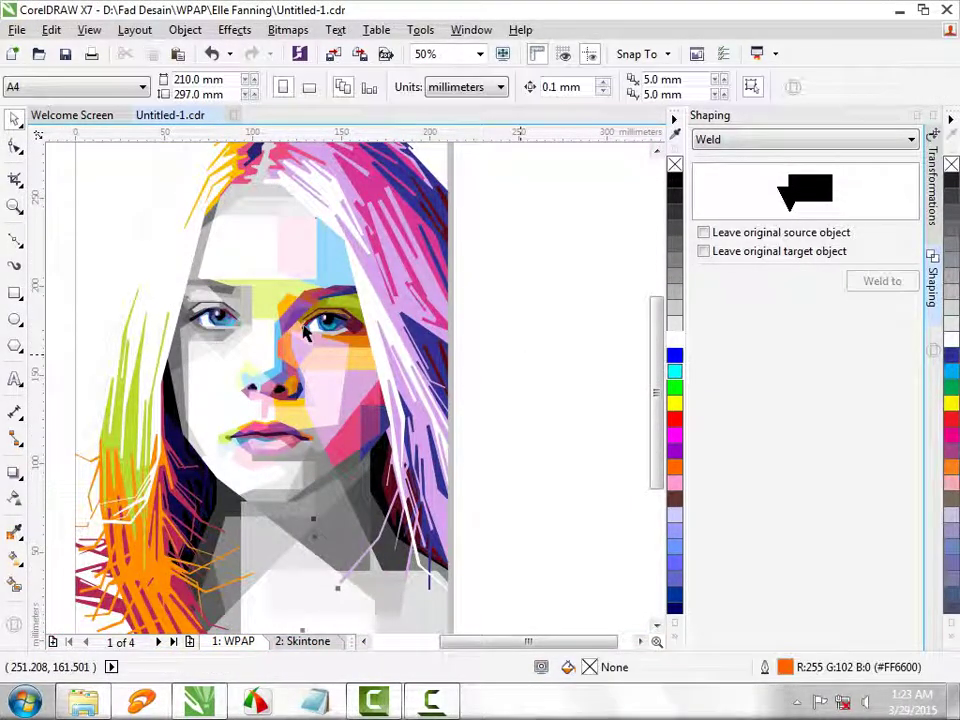
pyautogui.scroll(1, 283, 334)
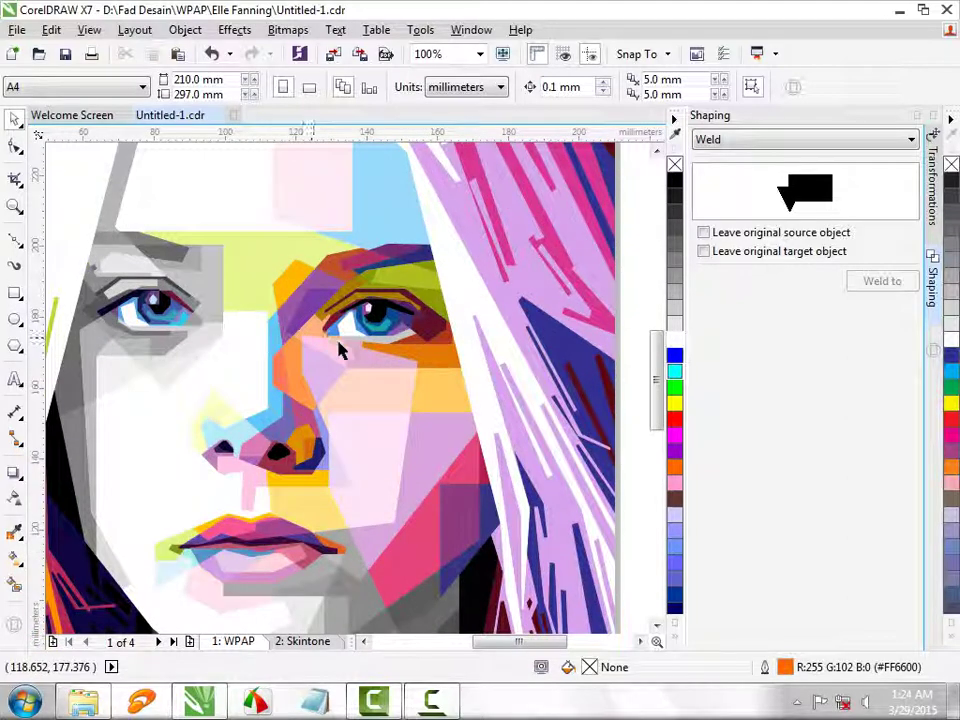
pyautogui.scroll(1, 190, 266)
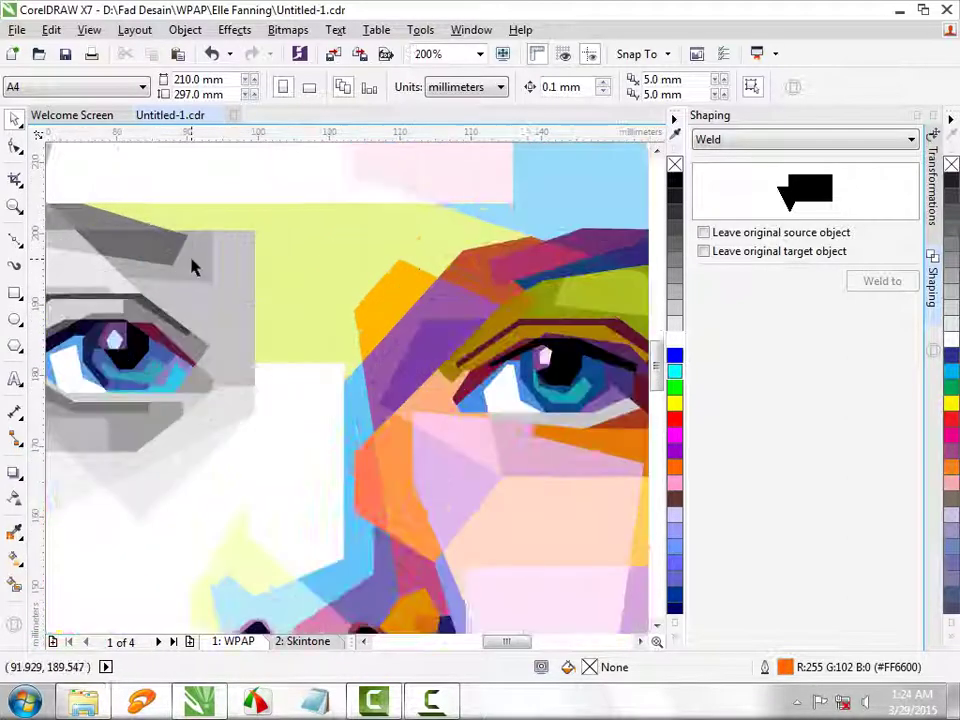
pyautogui.click(221, 300)
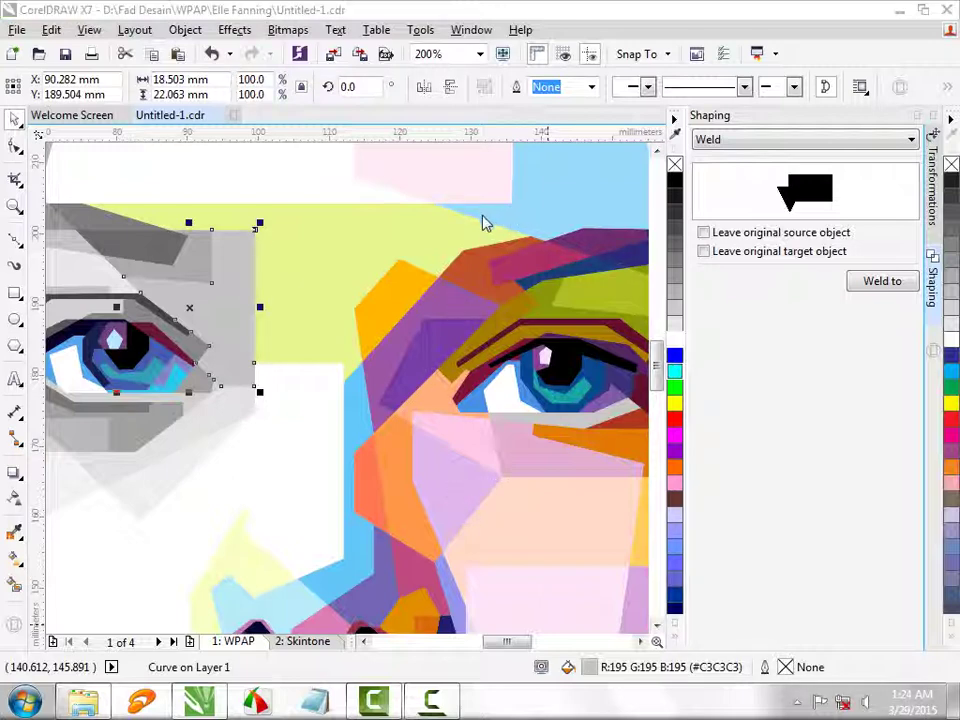
pyautogui.hotkey('shift', 'F11')
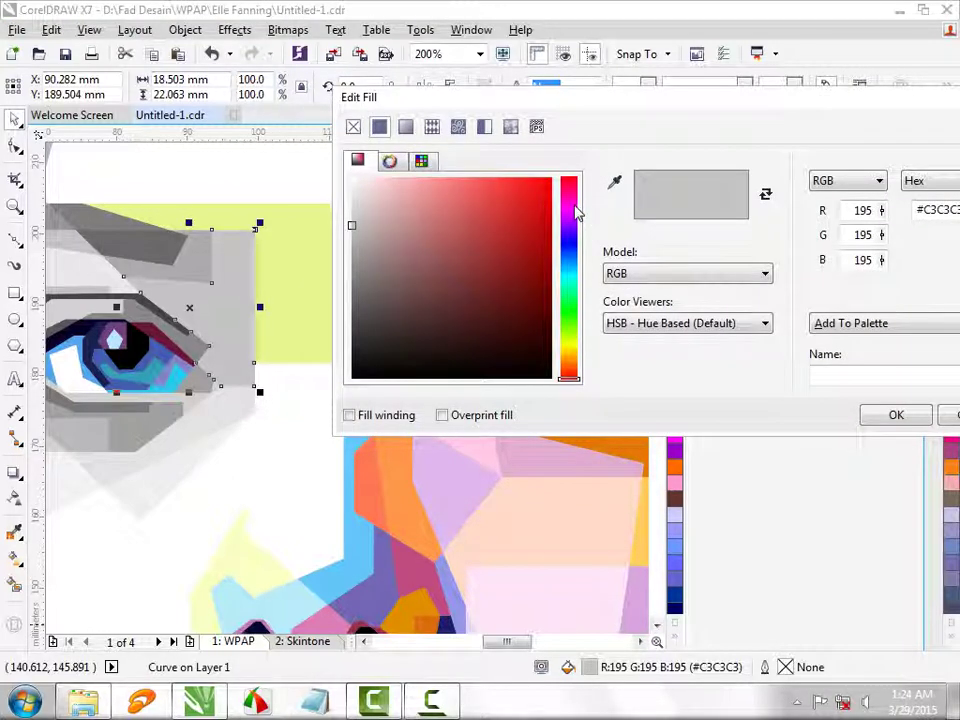
pyautogui.click(576, 211)
pyautogui.moveTo(398, 197)
pyautogui.mouseDown()
pyautogui.moveTo(403, 191)
pyautogui.moveTo(399, 206)
pyautogui.moveTo(395, 198)
pyautogui.mouseUp()
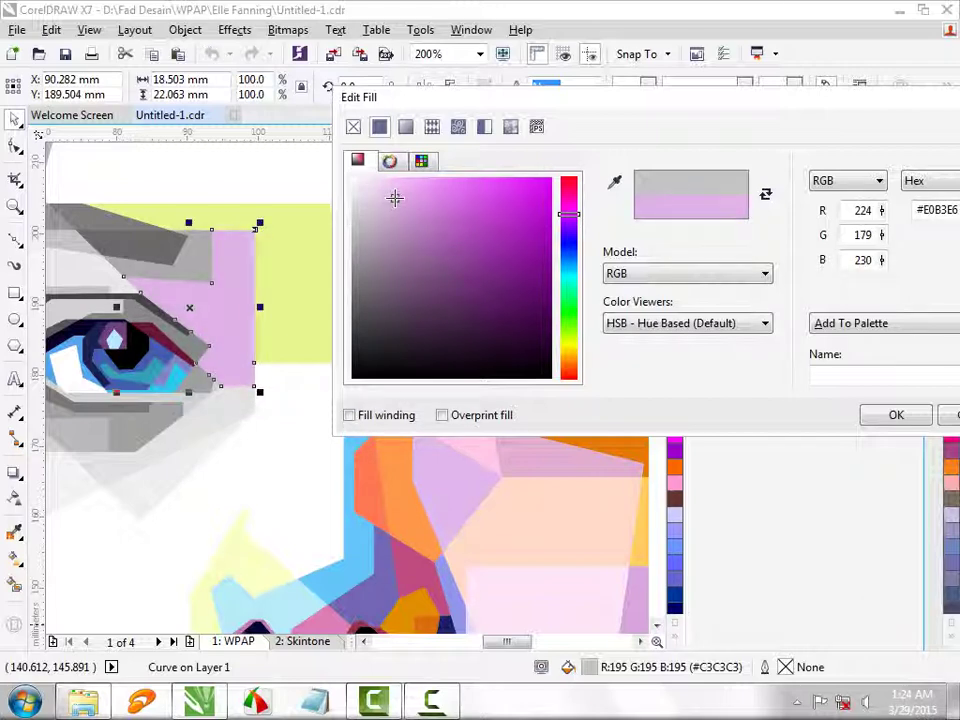
pyautogui.click(568, 362)
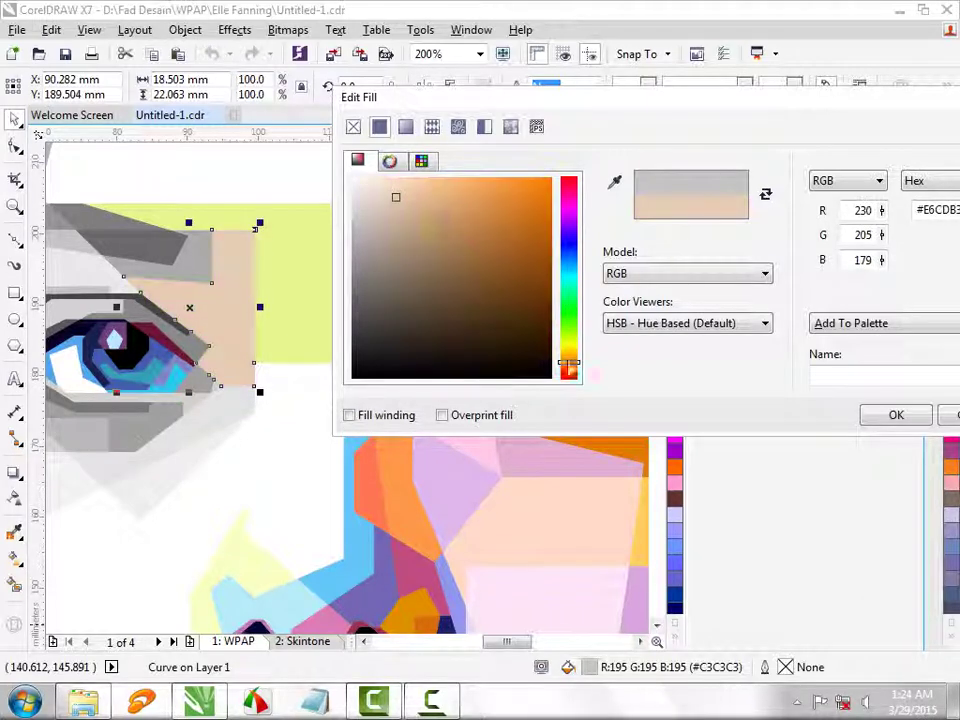
pyautogui.moveTo(394, 197)
pyautogui.mouseDown()
pyautogui.moveTo(401, 171)
pyautogui.moveTo(468, 177)
pyautogui.mouseUp()
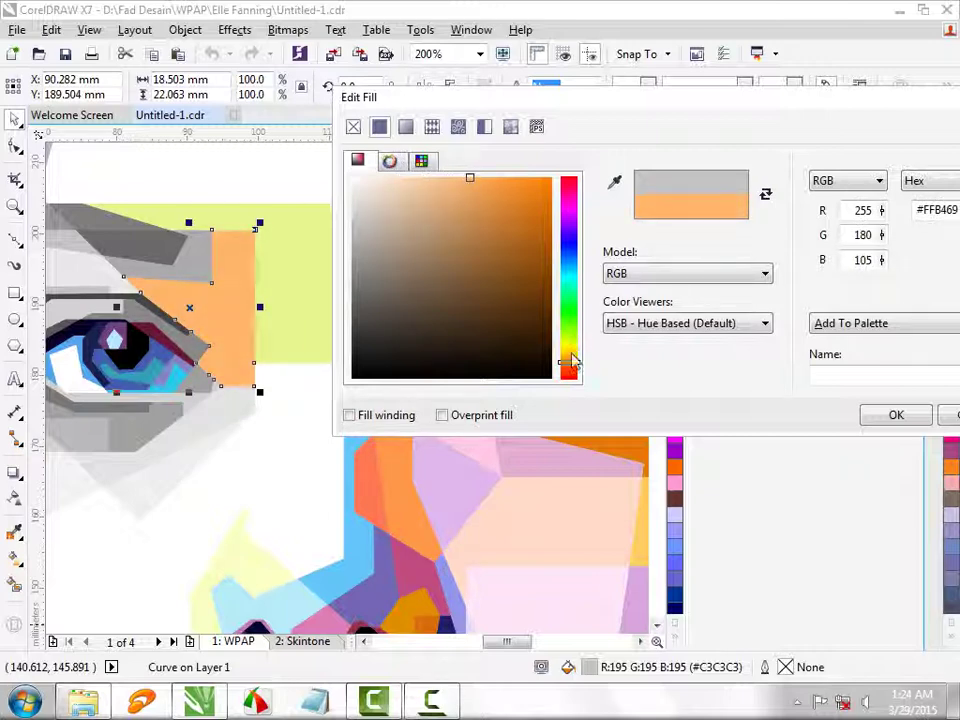
pyautogui.moveTo(570, 360); pyautogui.dragTo(571, 357)
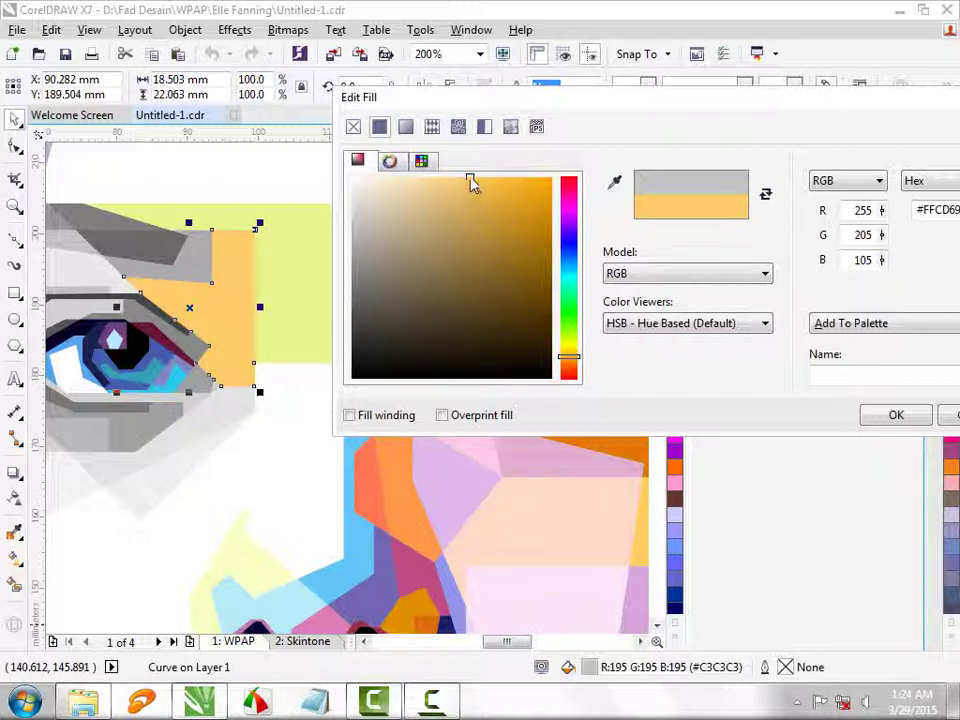
pyautogui.moveTo(471, 180); pyautogui.dragTo(503, 175)
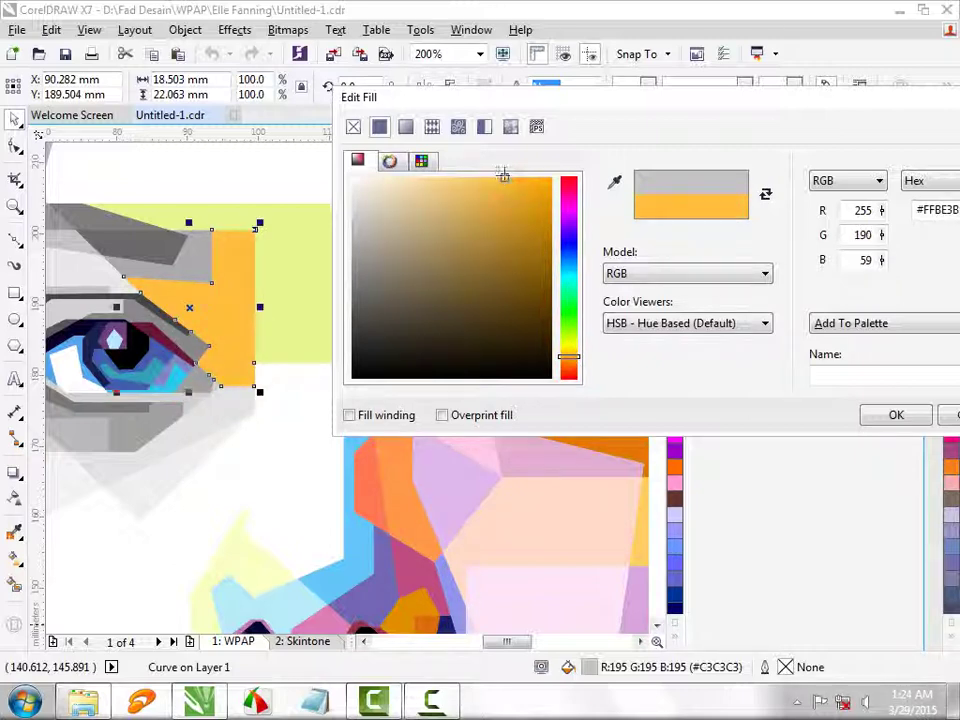
pyautogui.click(872, 418)
pyautogui.scroll(-2, 461, 358)
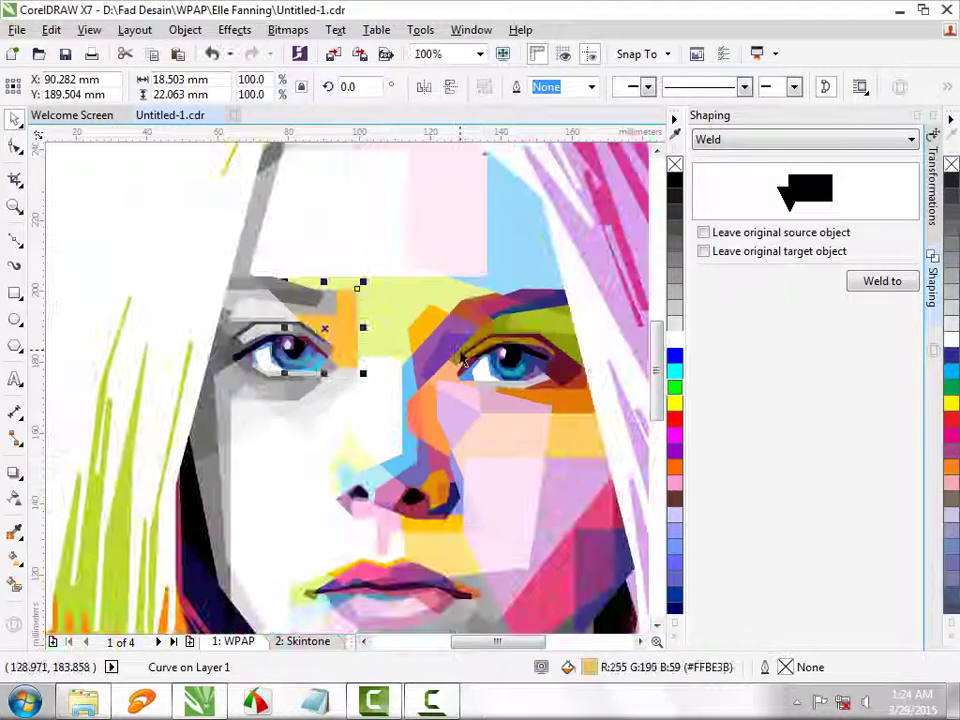
pyautogui.scroll(-2, 355, 382)
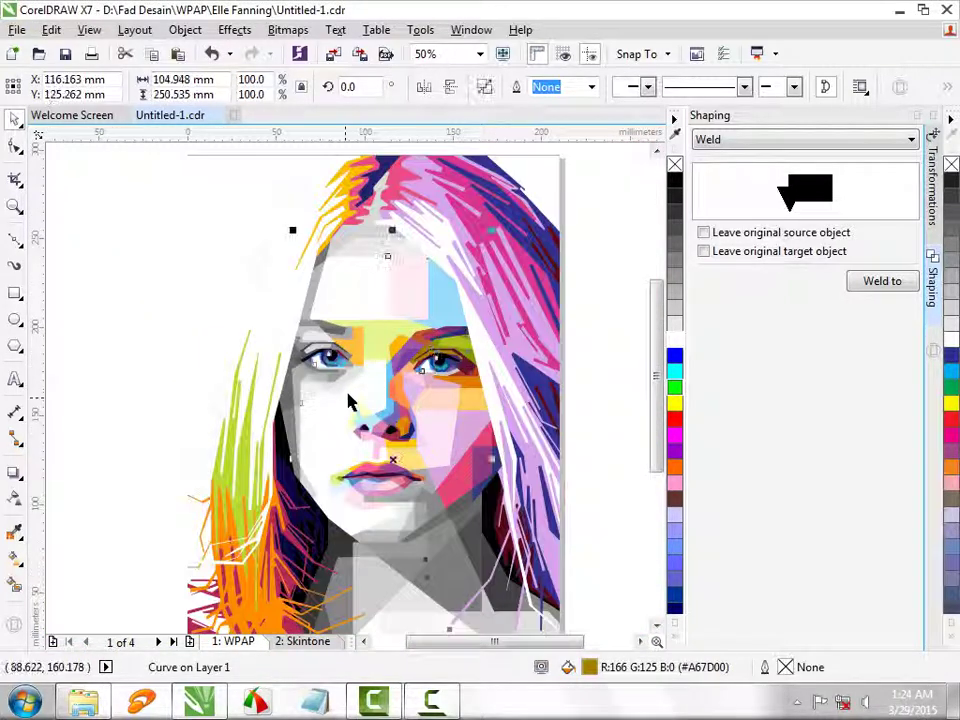
pyautogui.scroll(4, 348, 380)
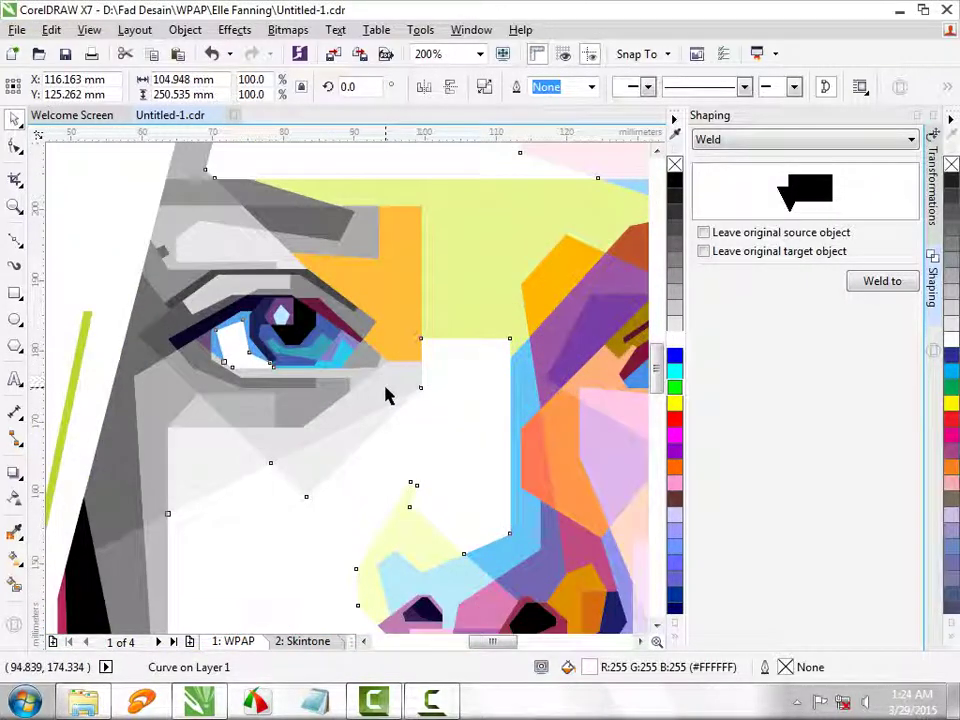
# Step: Fill the dark grey inner eyebrow shape beside the amber area with indigo #5A55B5
pyautogui.scroll(2, 343, 197)
pyautogui.click(320, 275)
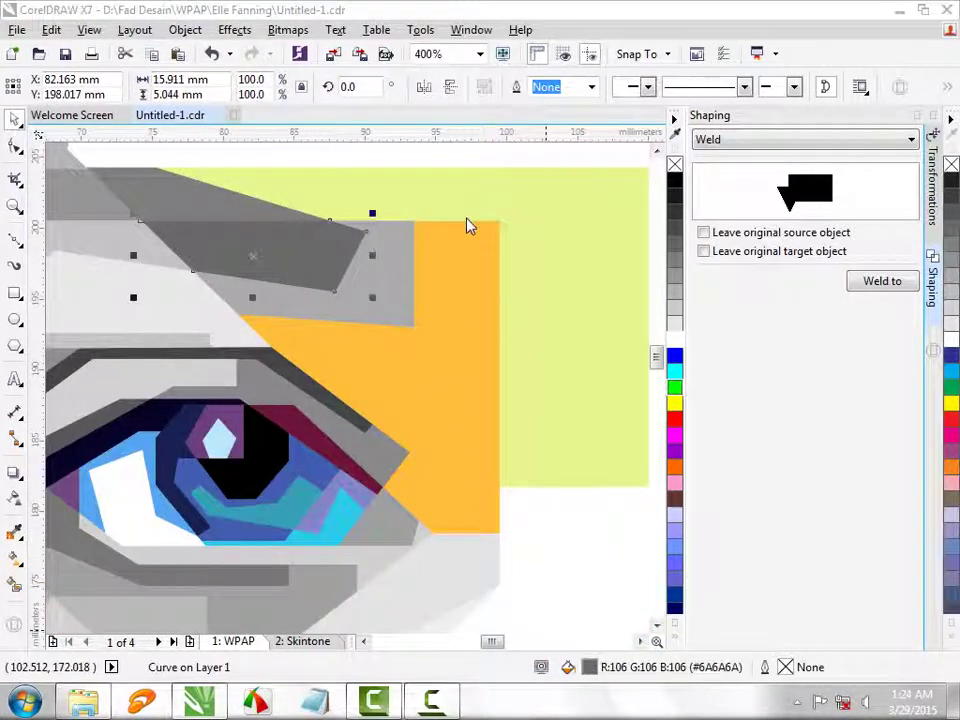
pyautogui.hotkey('shift', 'F11')
pyautogui.moveTo(568, 270); pyautogui.dragTo(572, 245)
pyautogui.moveTo(497, 251)
pyautogui.mouseDown()
pyautogui.moveTo(461, 223)
pyautogui.moveTo(456, 236)
pyautogui.mouseUp()
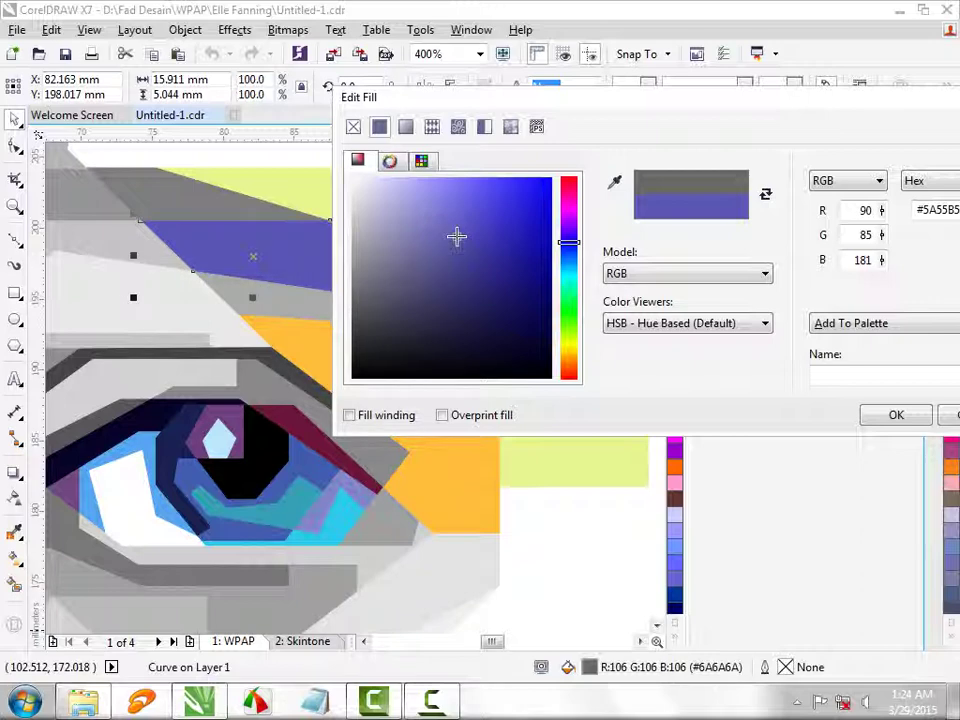
pyautogui.click(893, 414)
# Step: Fill the mid-grey shape around the indigo eyebrow piece with orange #FF863B, sampled from the amber area and shifted toward red
pyautogui.click(386, 304)
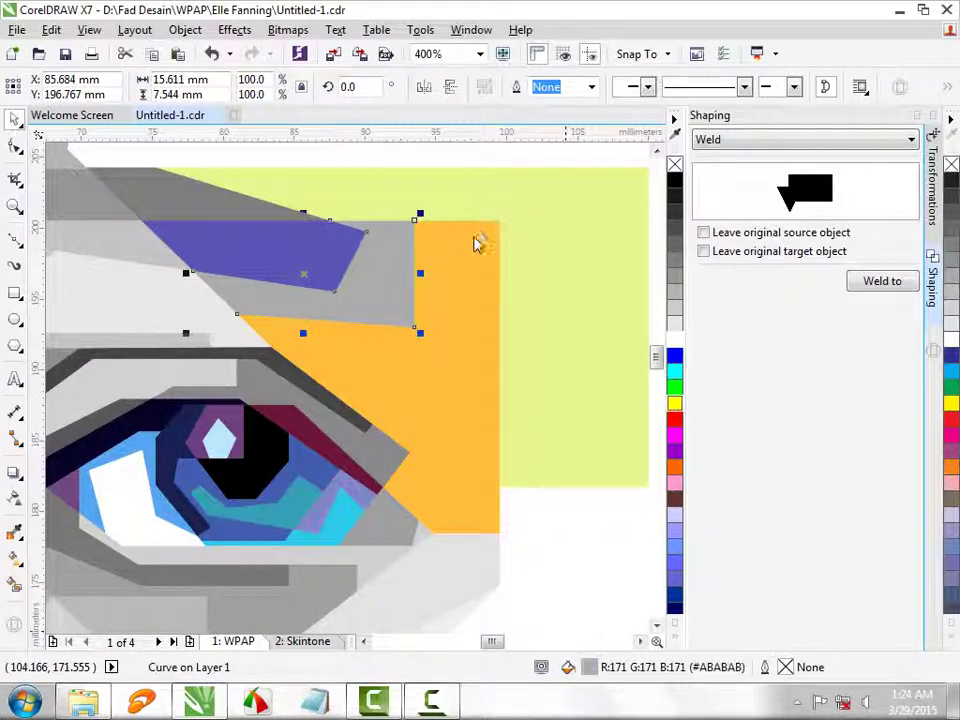
pyautogui.hotkey('shift', 'F11')
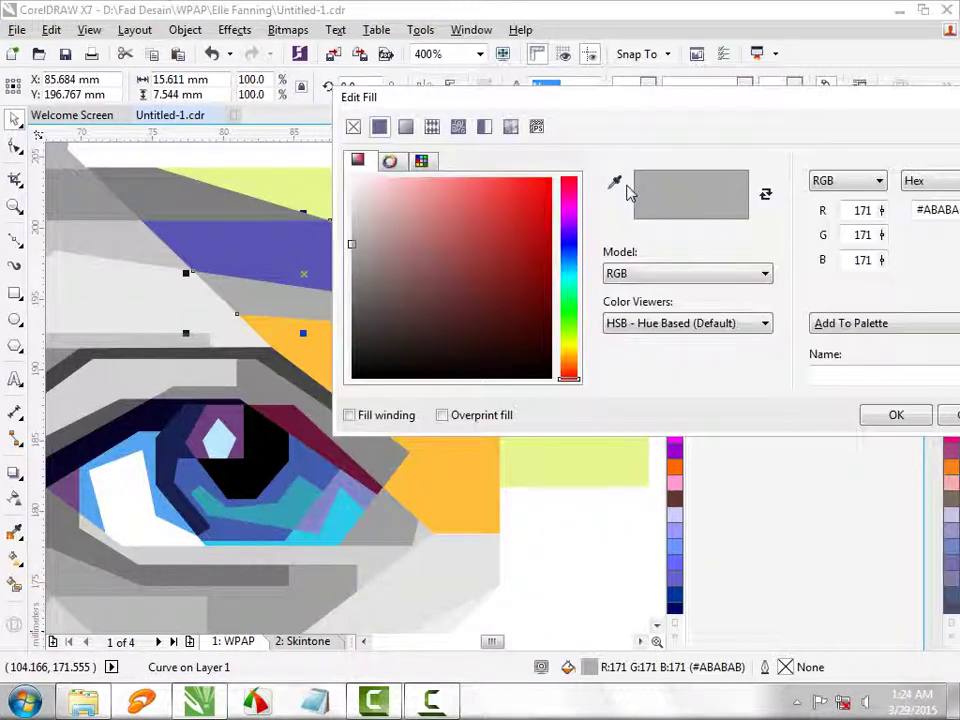
pyautogui.click(320, 345)
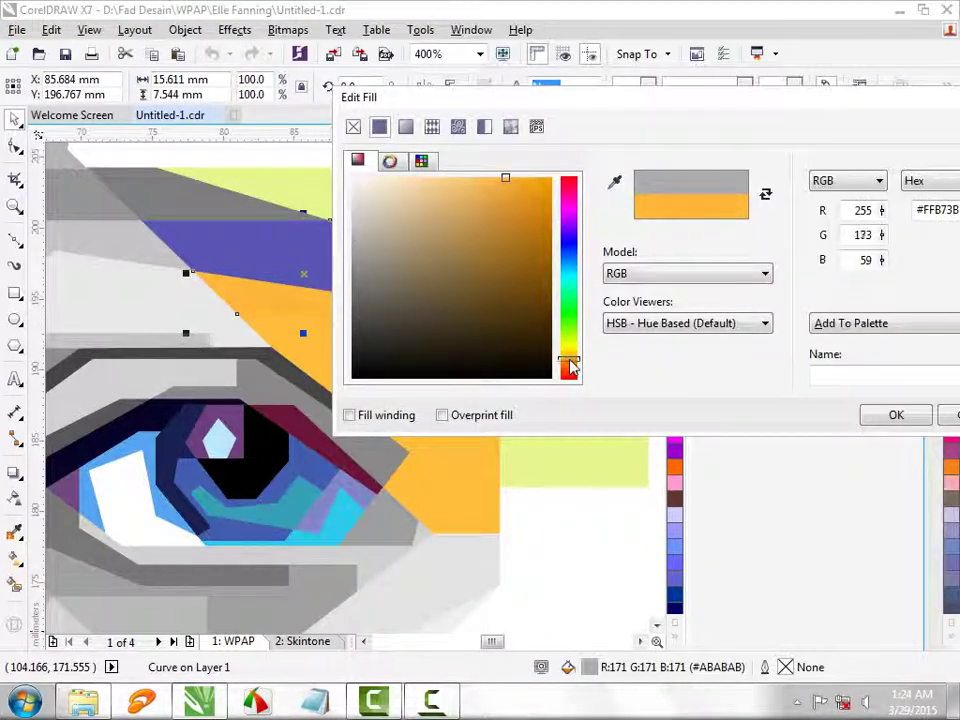
pyautogui.moveTo(570, 365); pyautogui.dragTo(570, 370)
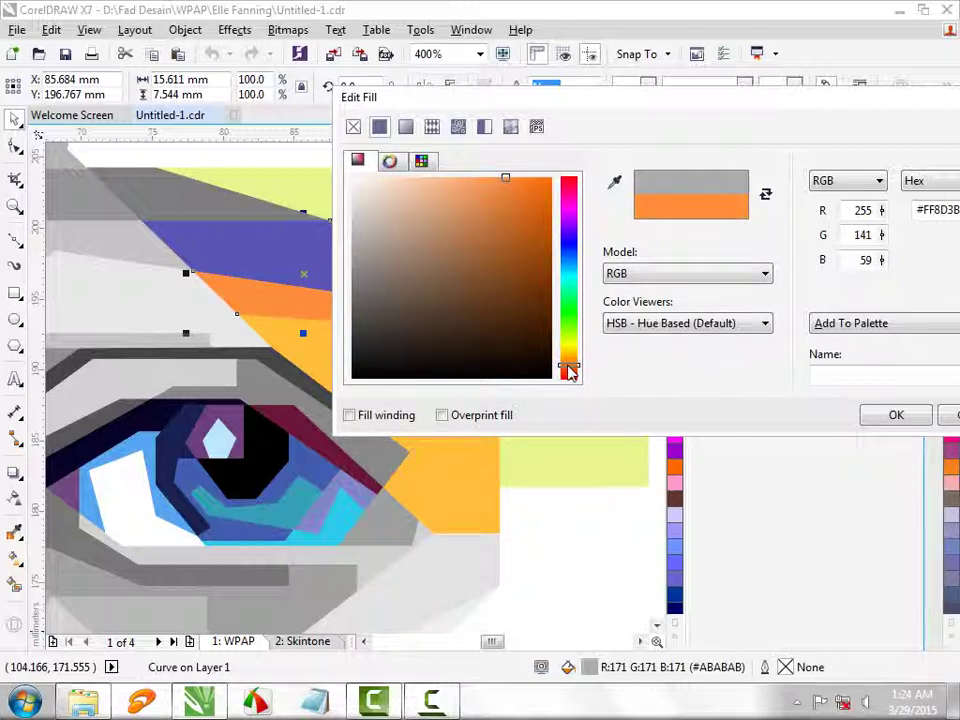
pyautogui.click(896, 420)
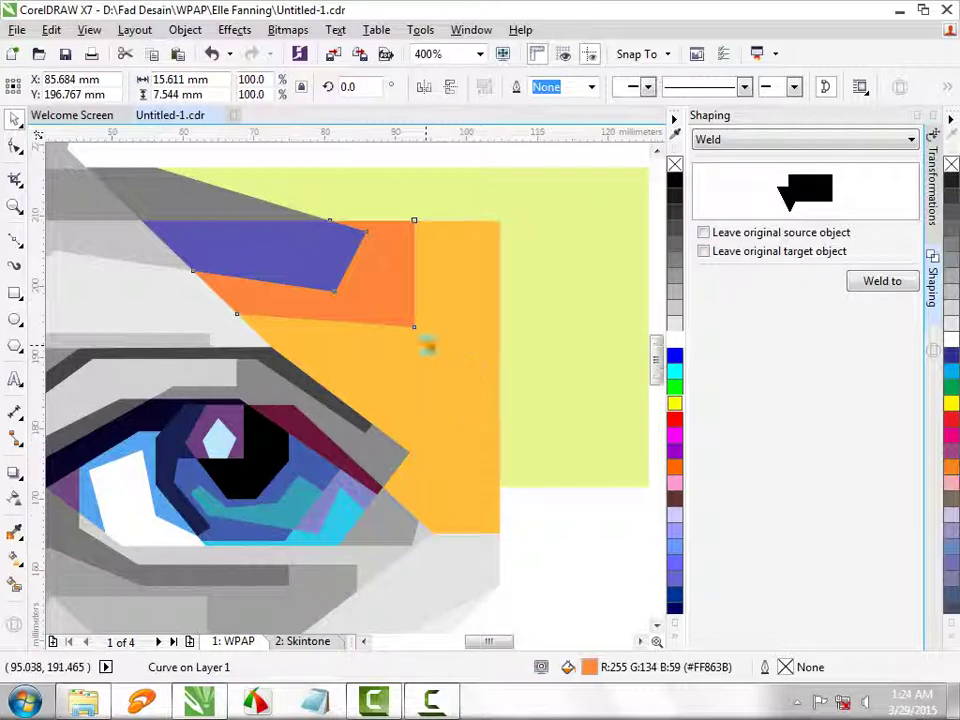
# Step: Fill the four-node grey strip at the outer end of the eyebrow, beneath the grey temple shape, with vivid pink
pyautogui.scroll(-1, 255, 289)
pyautogui.scroll(1, 253, 272)
pyautogui.click(253, 265)
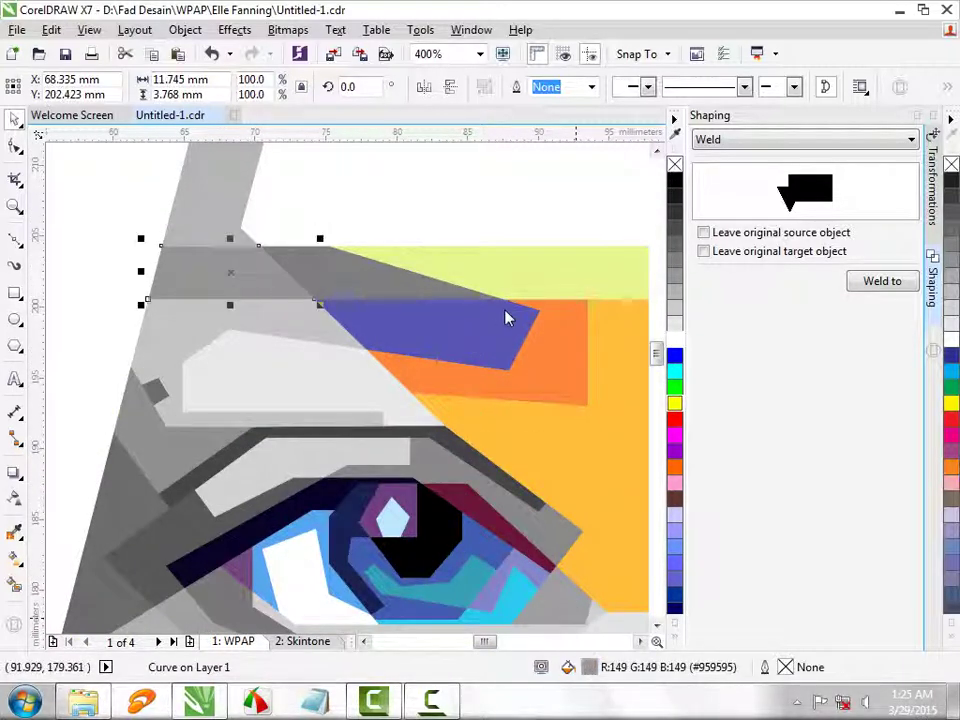
pyautogui.hotkey('shift', 'F11')
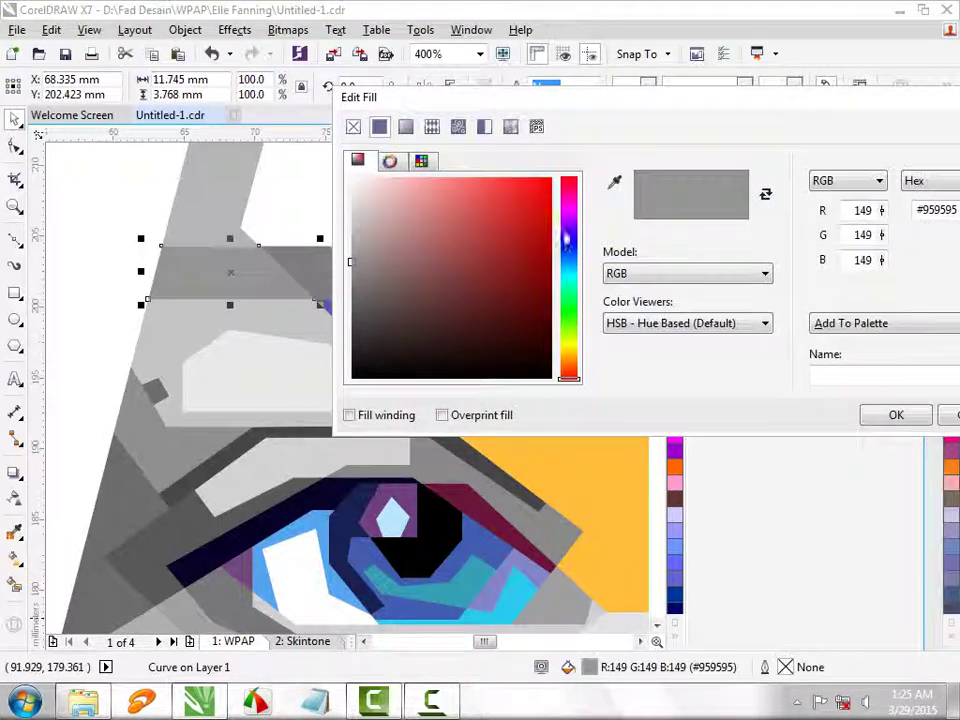
pyautogui.moveTo(566, 238); pyautogui.dragTo(568, 186)
pyautogui.moveTo(421, 170); pyautogui.dragTo(480, 172)
pyautogui.click(897, 414)
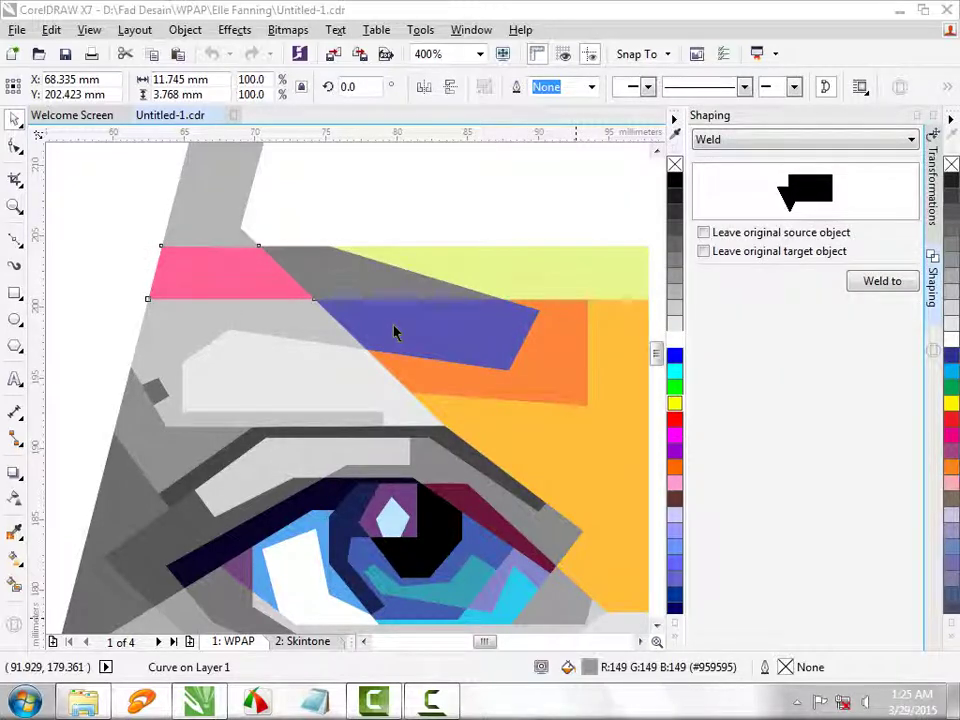
# Step: Overlay a copy of the indigo eyebrow shape on the pink strip and give it a uniform transparency of 50
pyautogui.moveTo(354, 326); pyautogui.dragTo(295, 304)
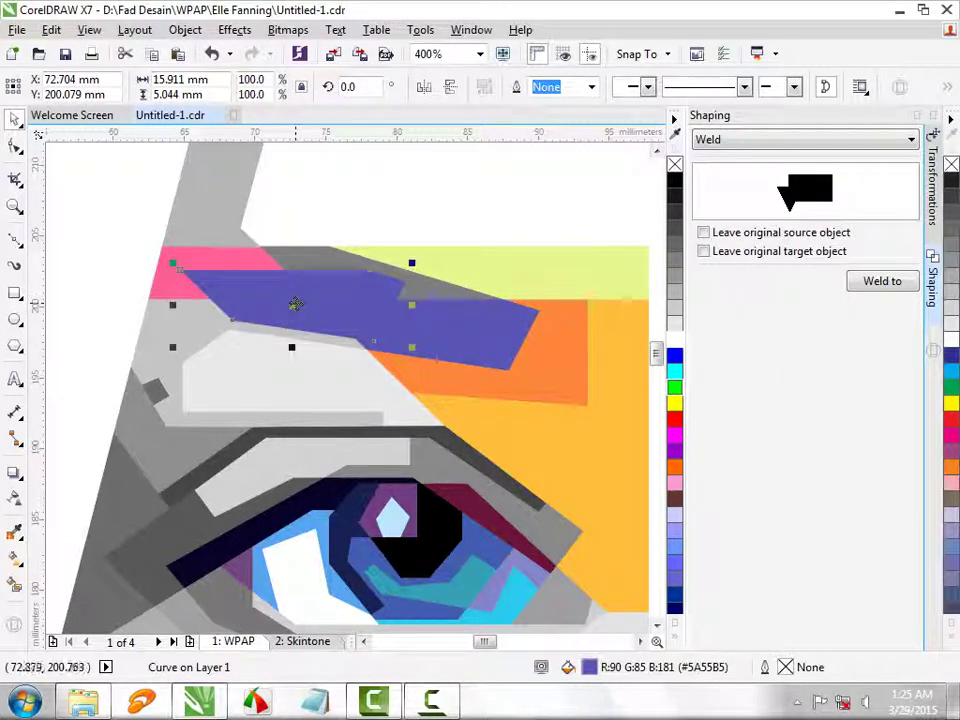
pyautogui.click(15, 497)
pyautogui.moveTo(147, 195); pyautogui.dragTo(233, 268)
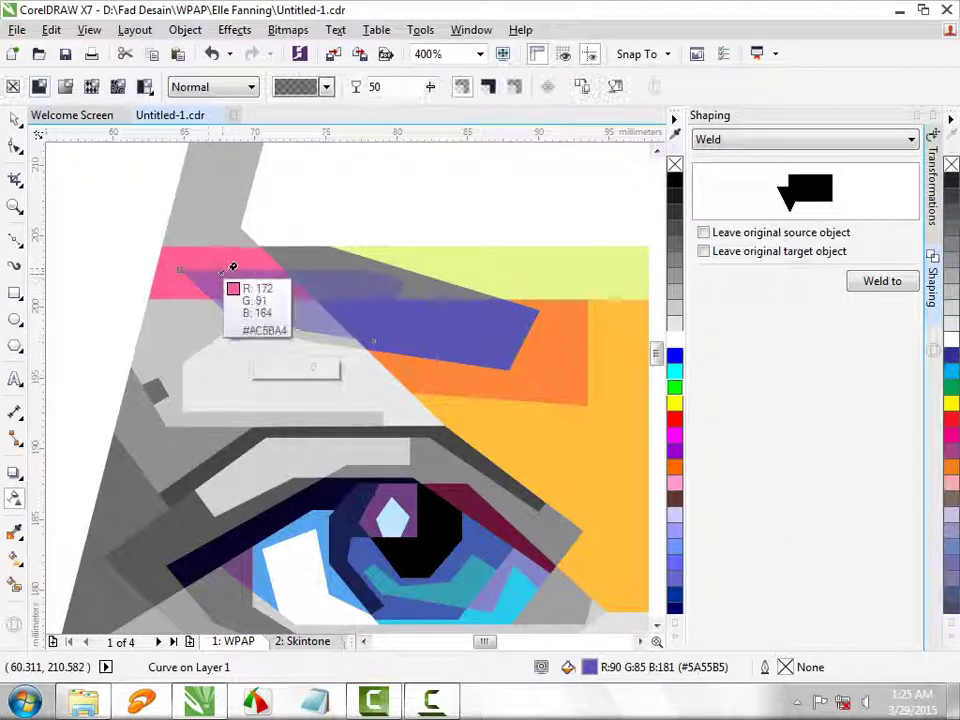
# Step: Fill the dark grey brow shape between the pink strip and lime area with the sampled pink-indigo blend, and remove the overlay copy
pyautogui.press('i')
pyautogui.click(276, 257)
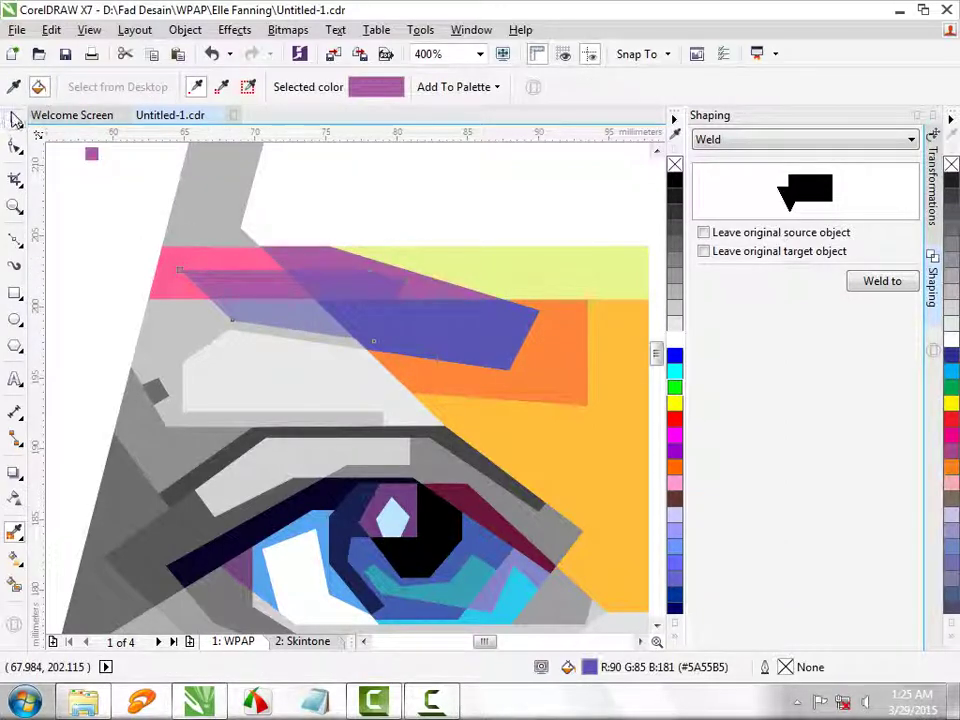
pyautogui.click(14, 118)
pyautogui.press('Escape')
# Step: Fill the light grey shape between the eyebrow and the upper eyelid with pale peach #FFE6DE
pyautogui.scroll(-3, 247, 311)
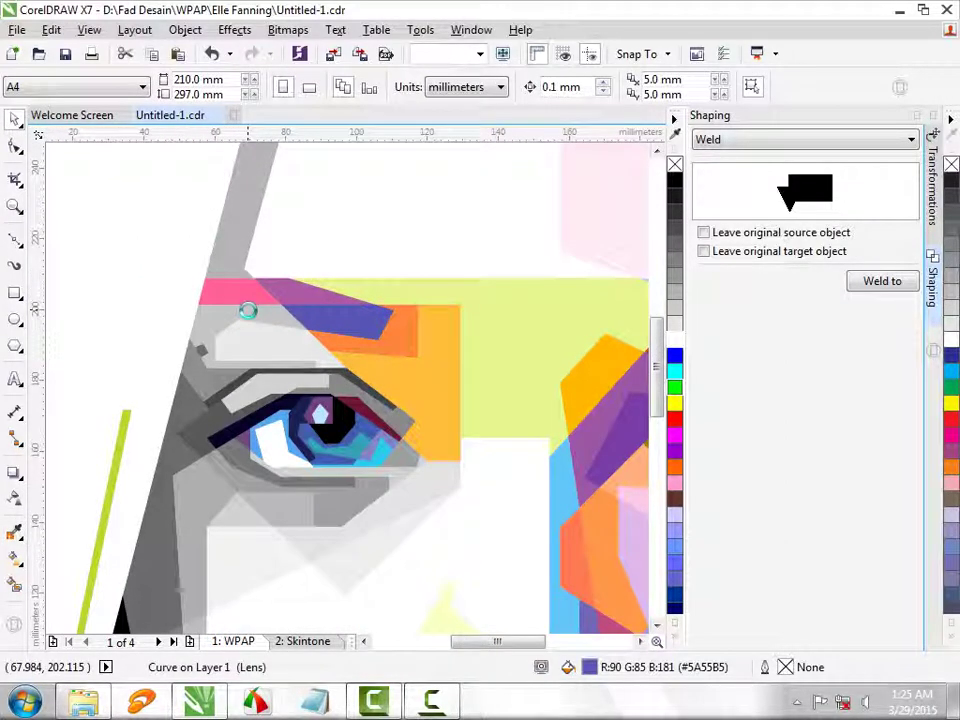
pyautogui.scroll(2, 248, 314)
pyautogui.scroll(4, 250, 318)
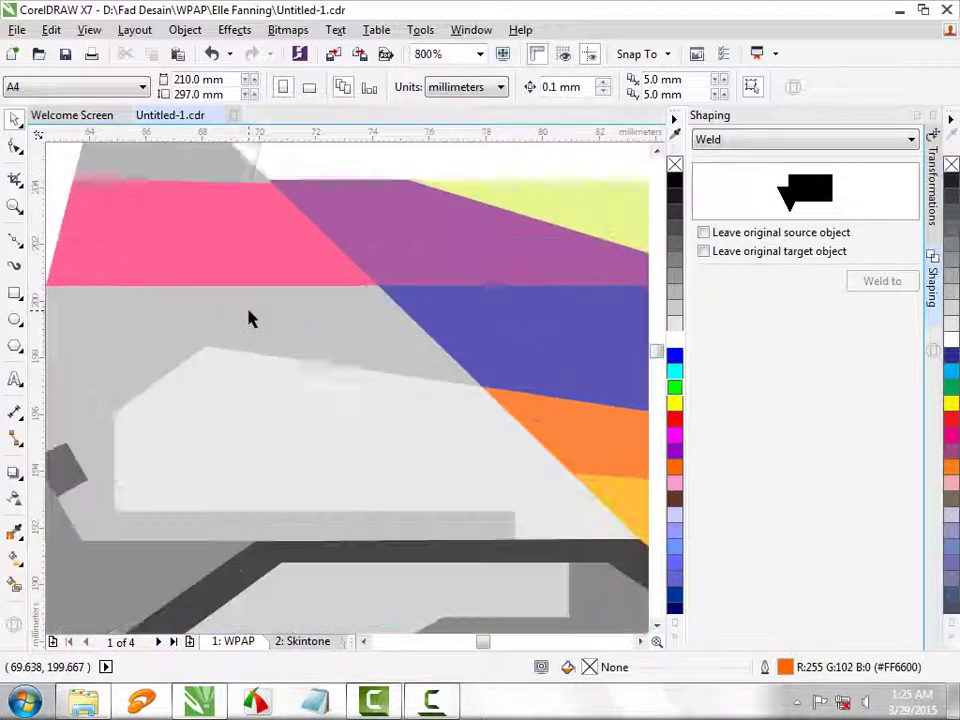
pyautogui.scroll(-1, 321, 381)
pyautogui.click(321, 395)
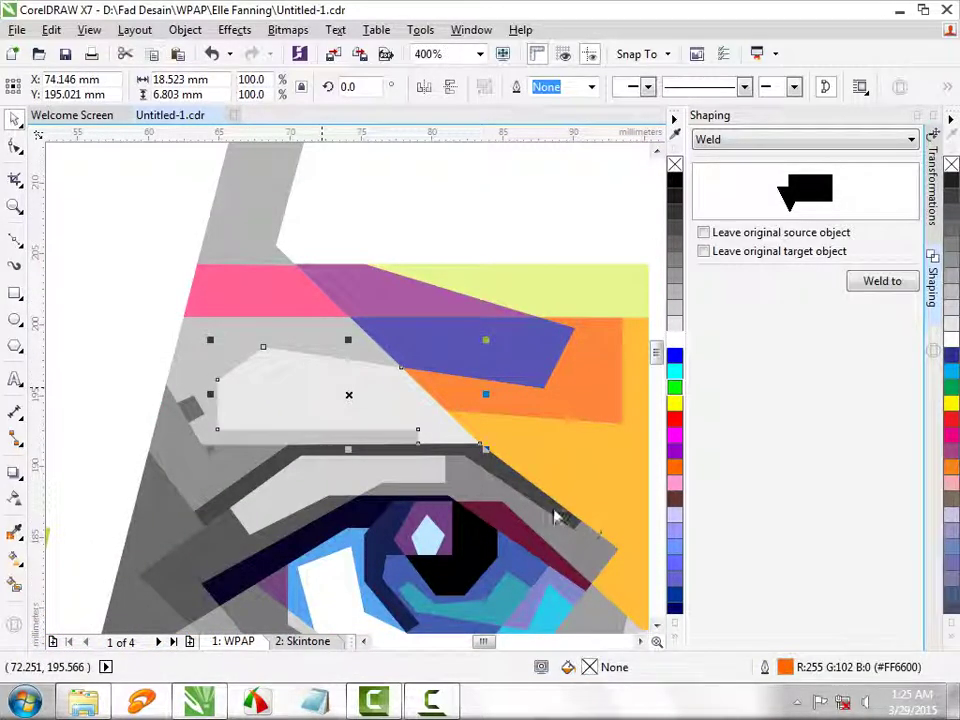
pyautogui.hotkey('shift', 'F11')
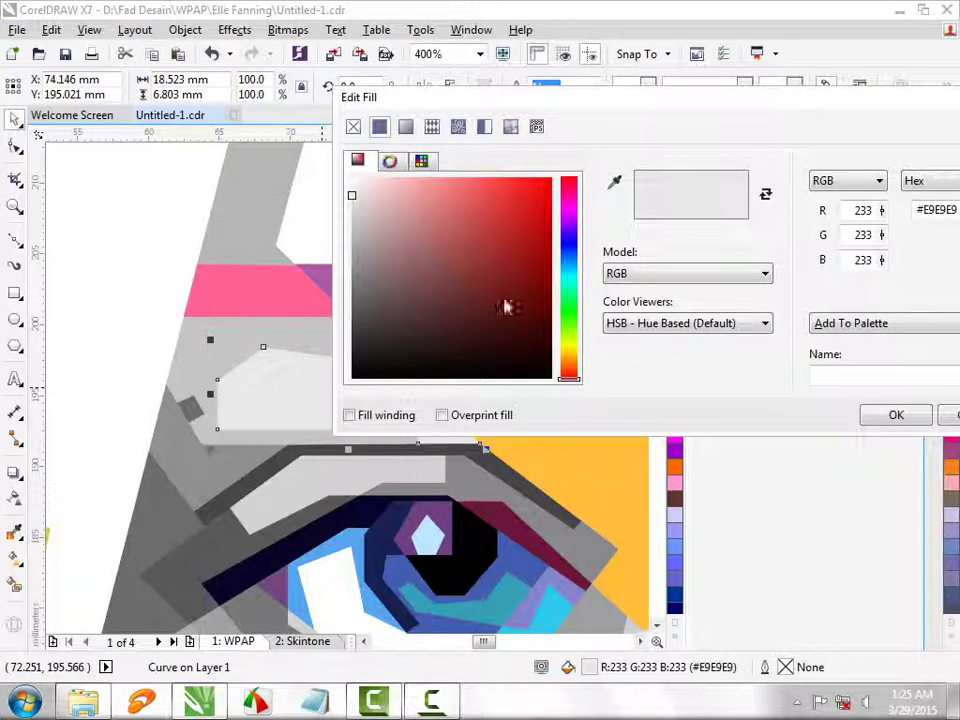
pyautogui.moveTo(562, 265)
pyautogui.mouseDown()
pyautogui.moveTo(572, 214)
pyautogui.moveTo(570, 371)
pyautogui.mouseUp()
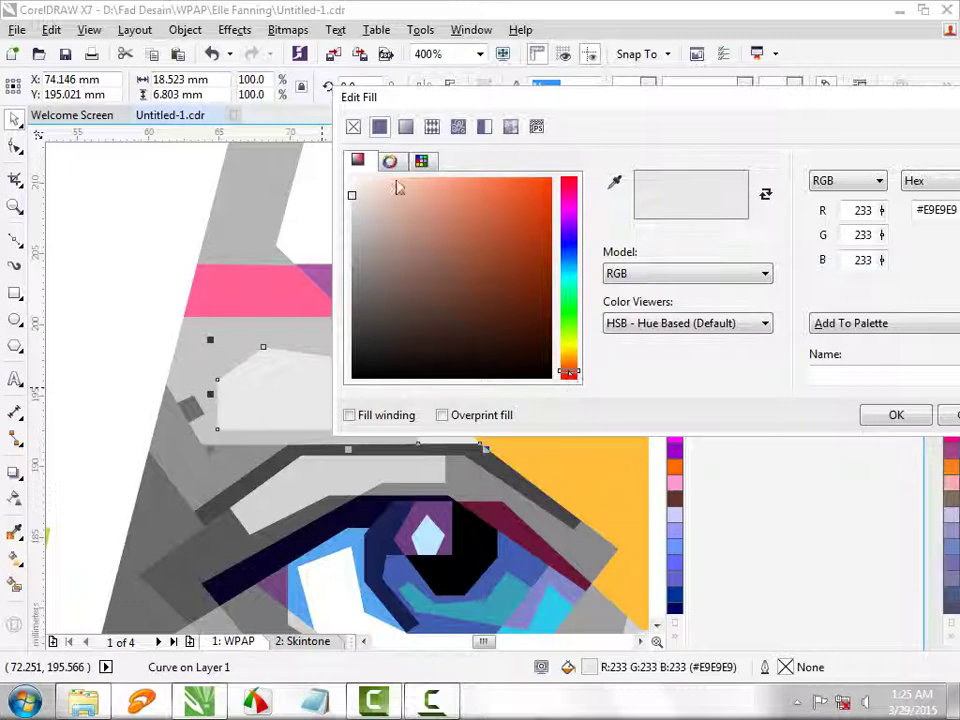
pyautogui.moveTo(398, 187); pyautogui.dragTo(378, 177)
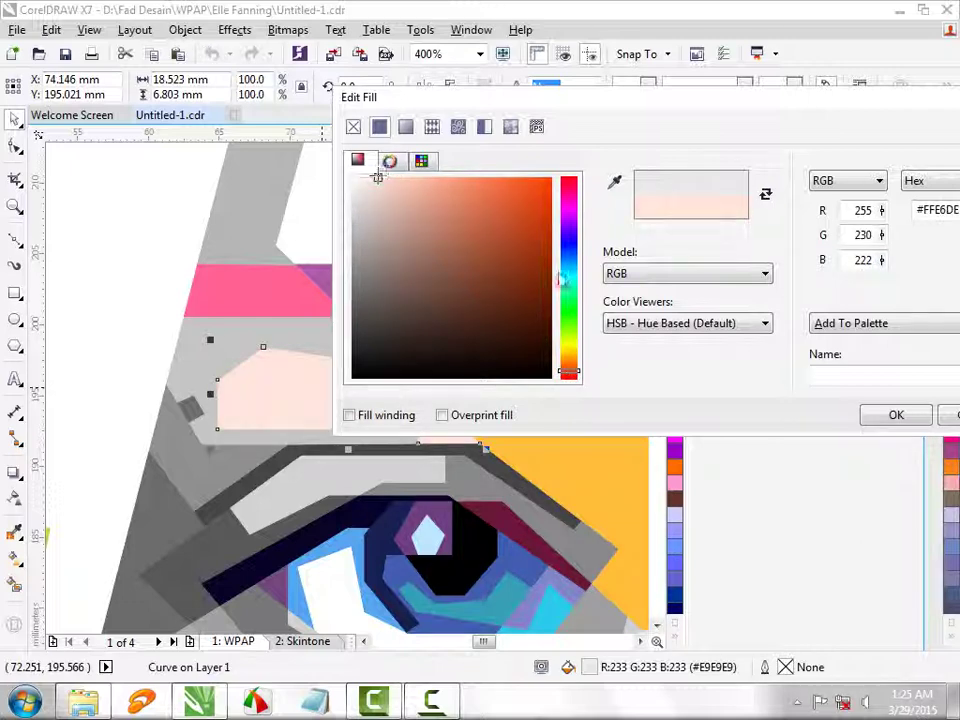
pyautogui.click(897, 414)
# Step: Fill the grey shape surrounding the pale peach area, beneath the pink strip, with light lilac #E5B6ED
pyautogui.click(216, 349)
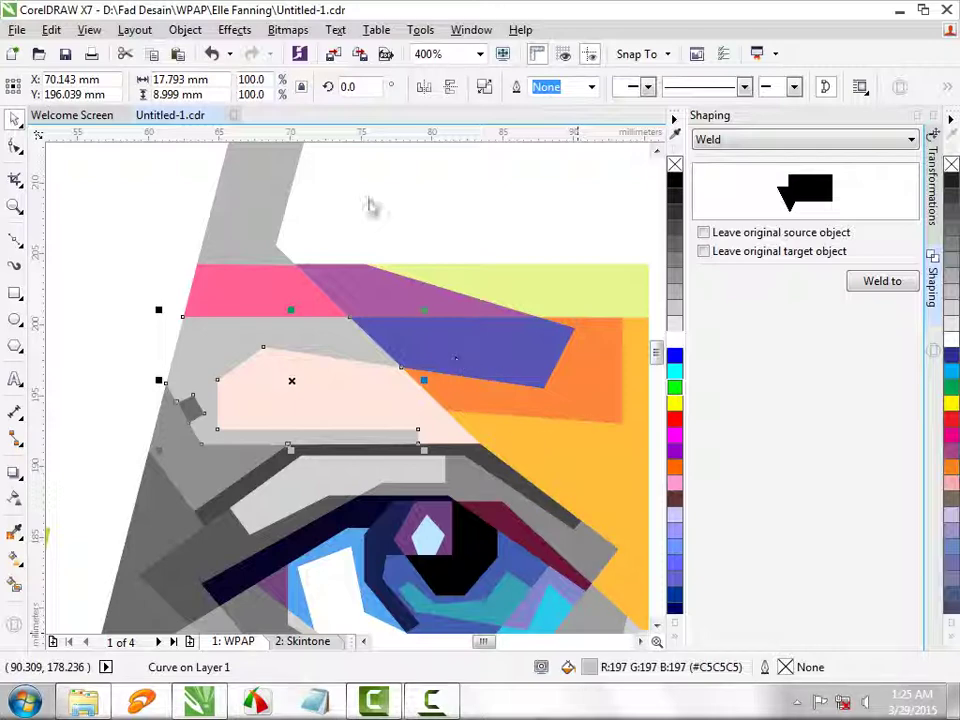
pyautogui.hotkey('shift', 'F11')
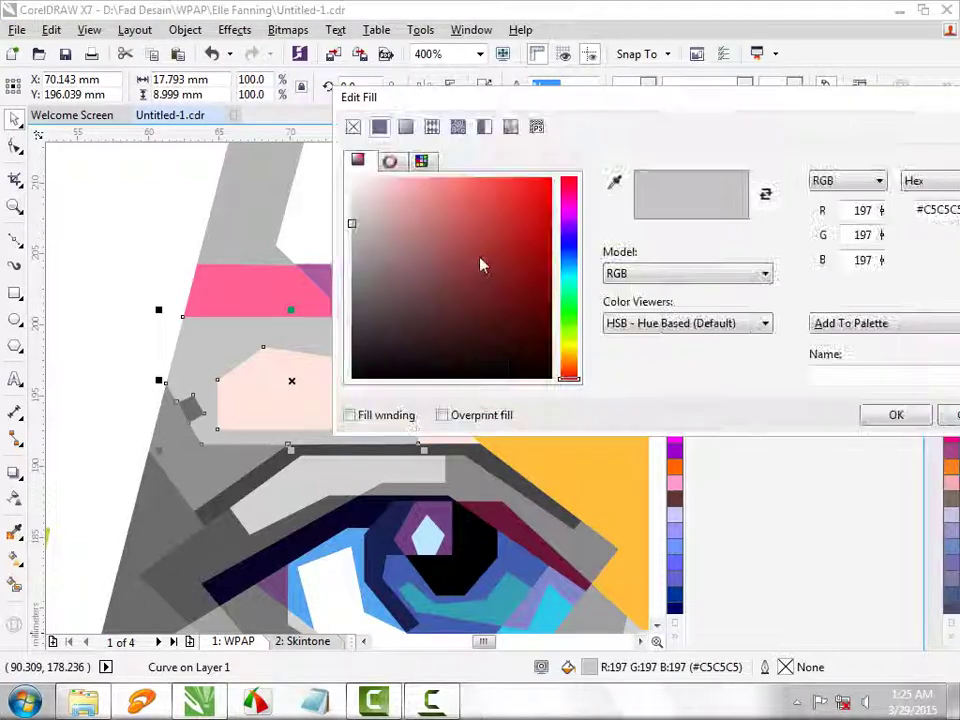
pyautogui.click(572, 216)
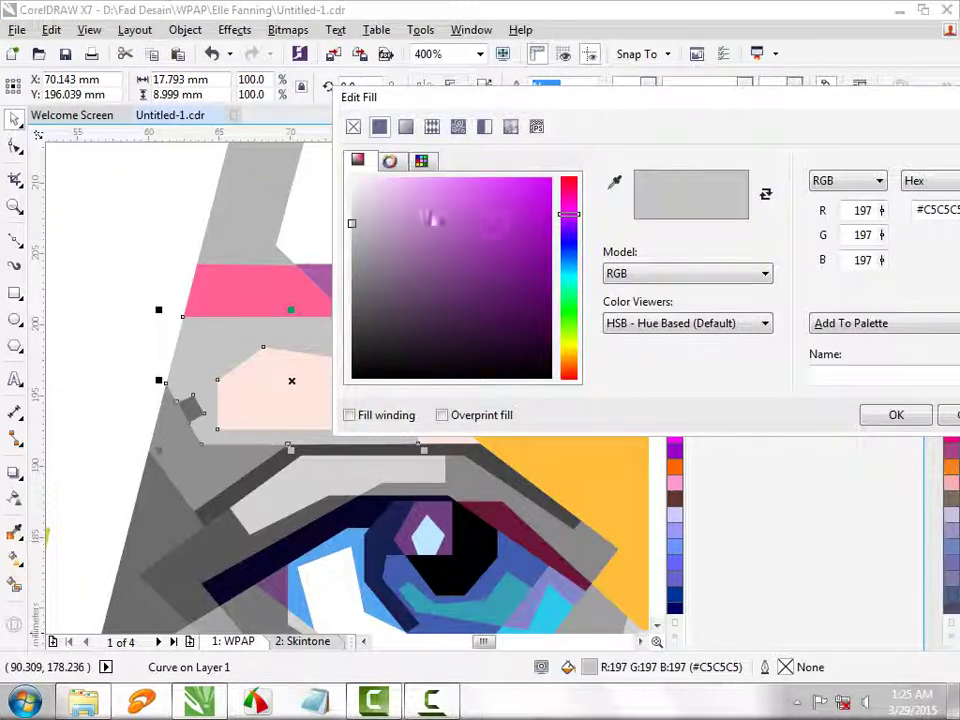
pyautogui.moveTo(428, 218); pyautogui.dragTo(398, 192)
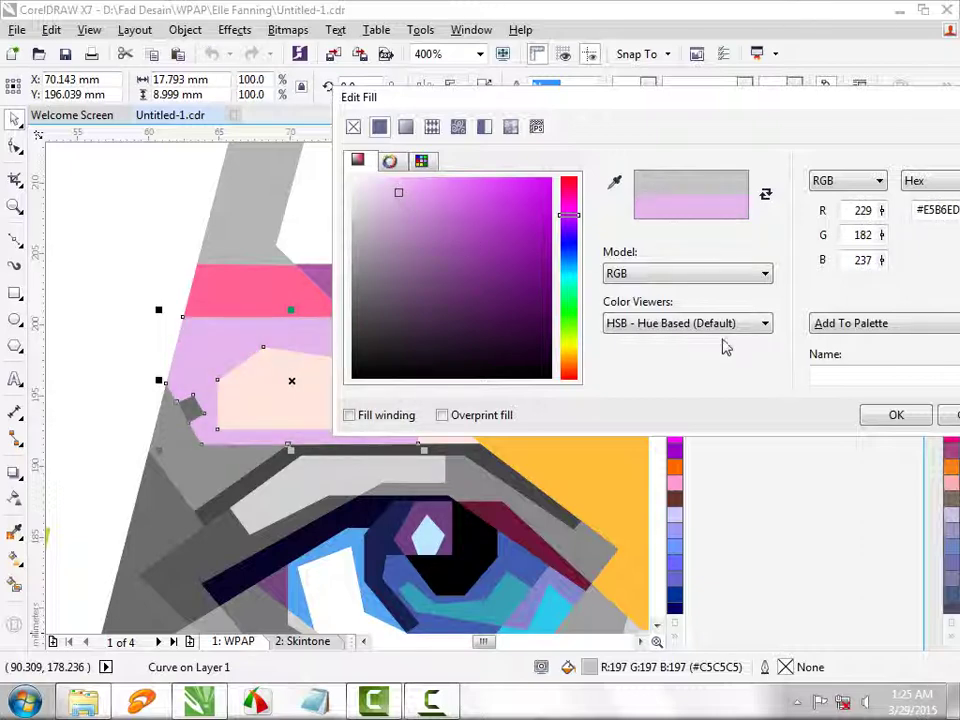
pyautogui.click(880, 416)
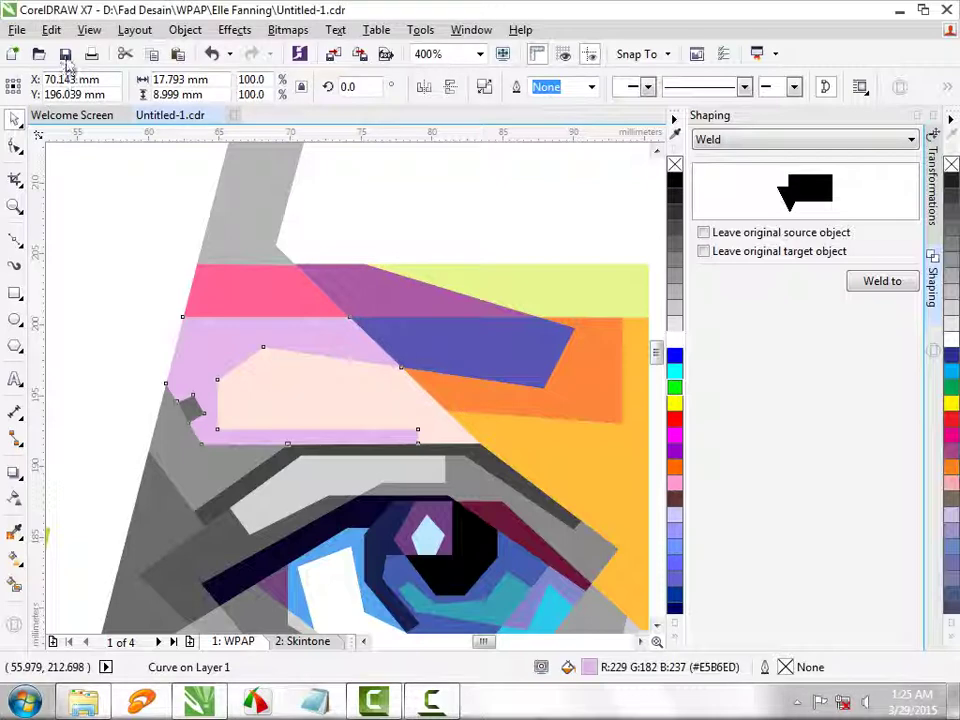
# Step: Save the drawing, zoom out to show the whole portrait page and clear the selection
pyautogui.click(161, 216)
pyautogui.click(480, 55)
pyautogui.click(480, 54)
pyautogui.click(430, 71)
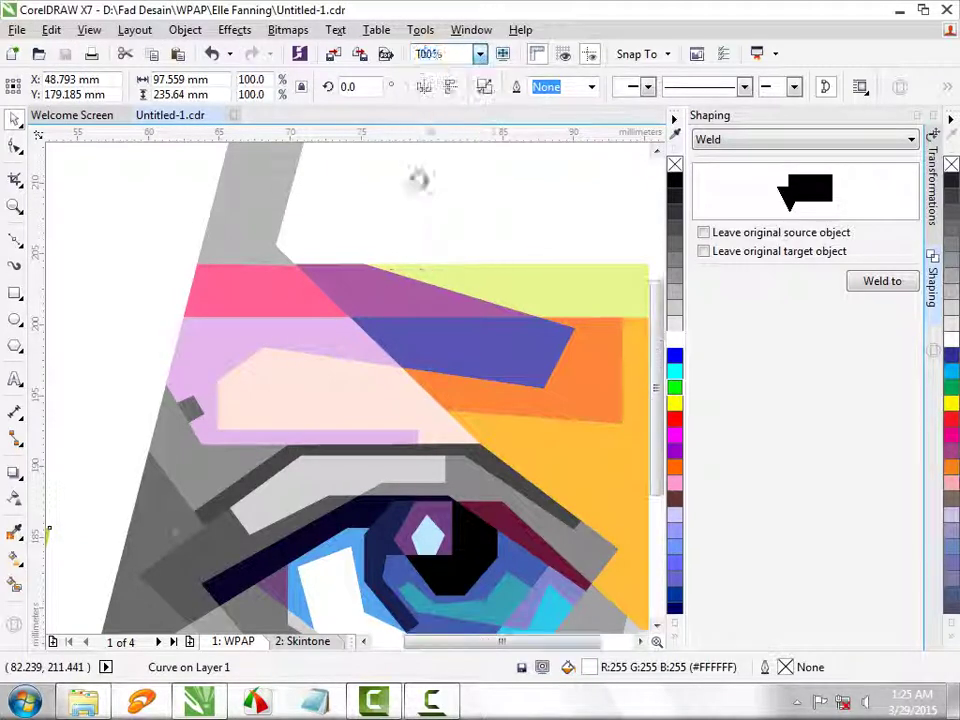
pyautogui.click(592, 307)
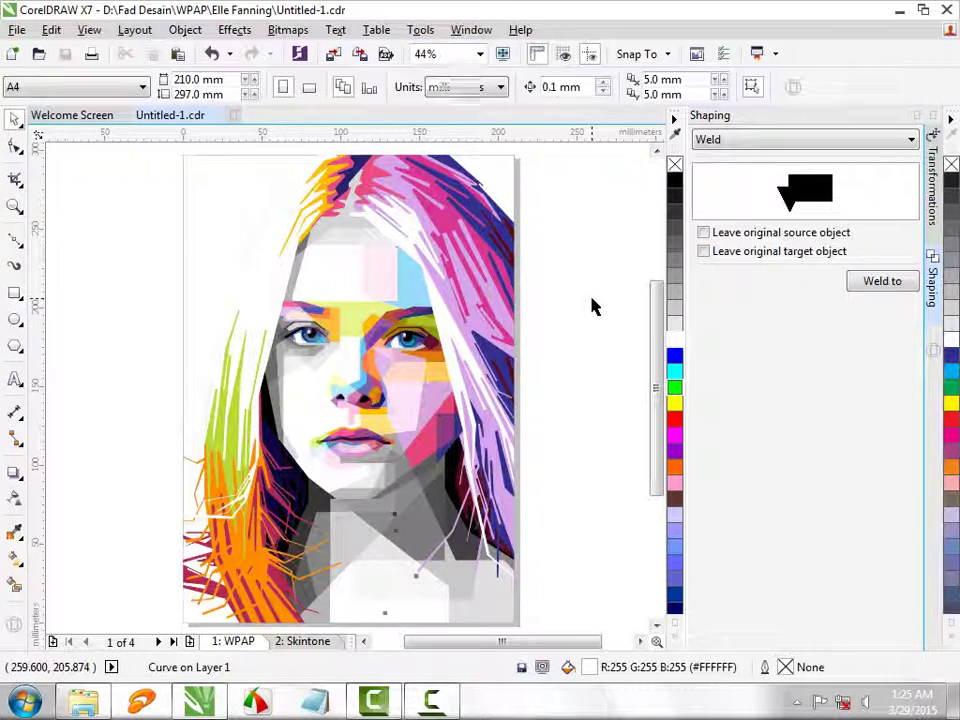